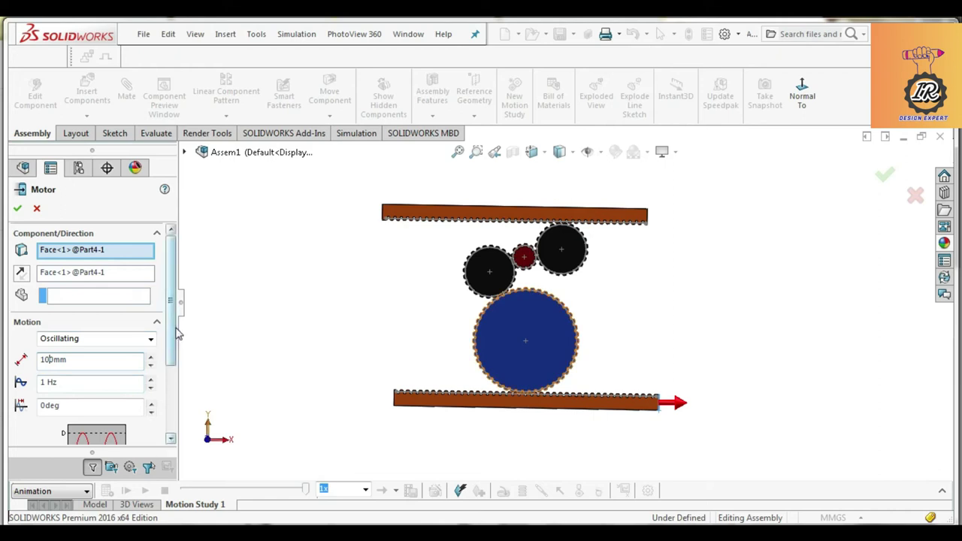
# Step: Add the oscillating linear motor to the rack and extend the motion study to 5 s
pyautogui.moveTo(172, 327); pyautogui.dragTo(186, 291)
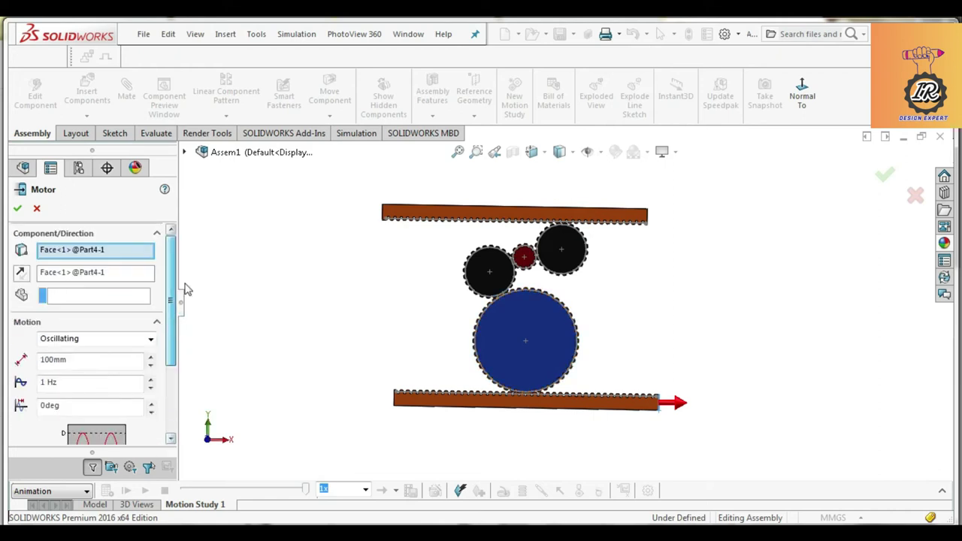
pyautogui.click(18, 209)
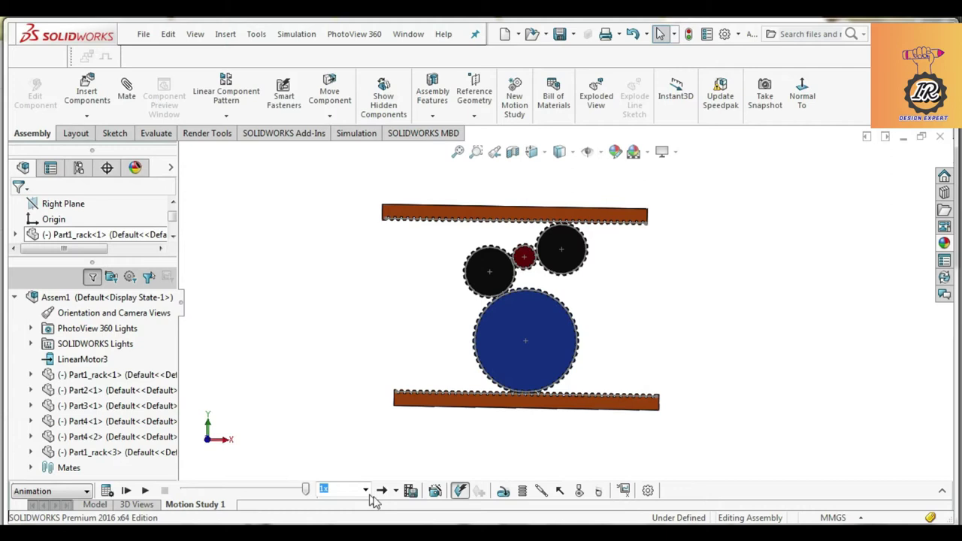
pyautogui.click(941, 492)
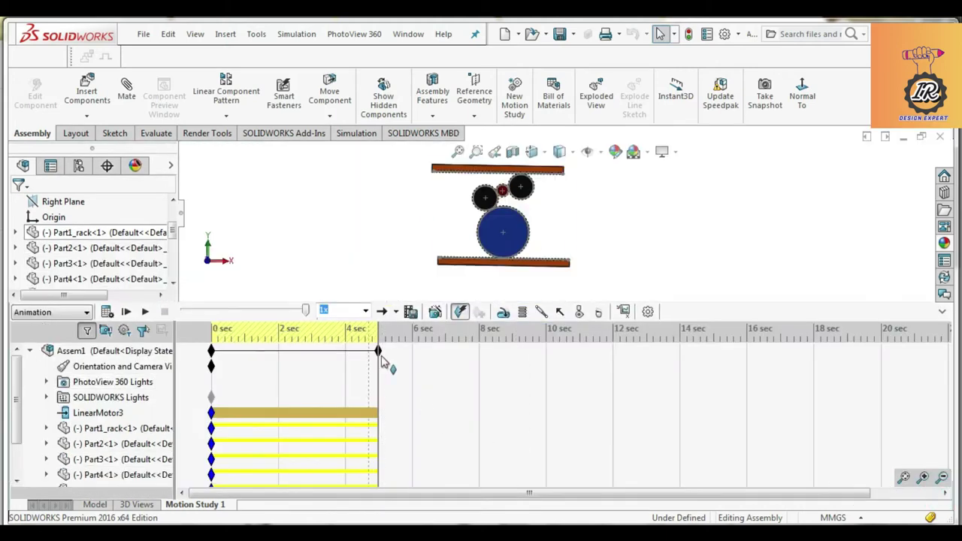
pyautogui.moveTo(380, 351); pyautogui.dragTo(478, 351)
pyautogui.click(943, 314)
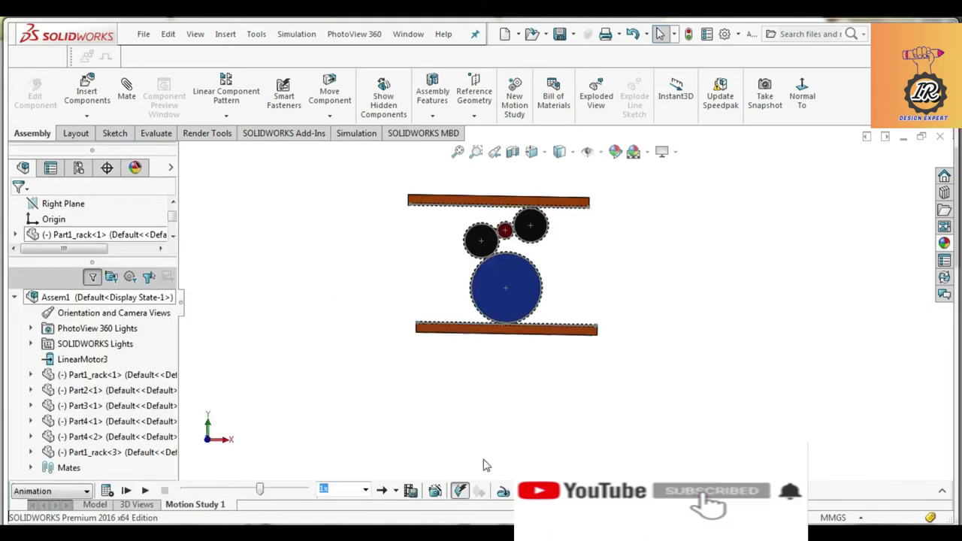
# Step: Rewind, calculate and play the rack-and-pinion animation, stop it, and create a new part
pyautogui.moveTo(261, 489); pyautogui.dragTo(183, 488)
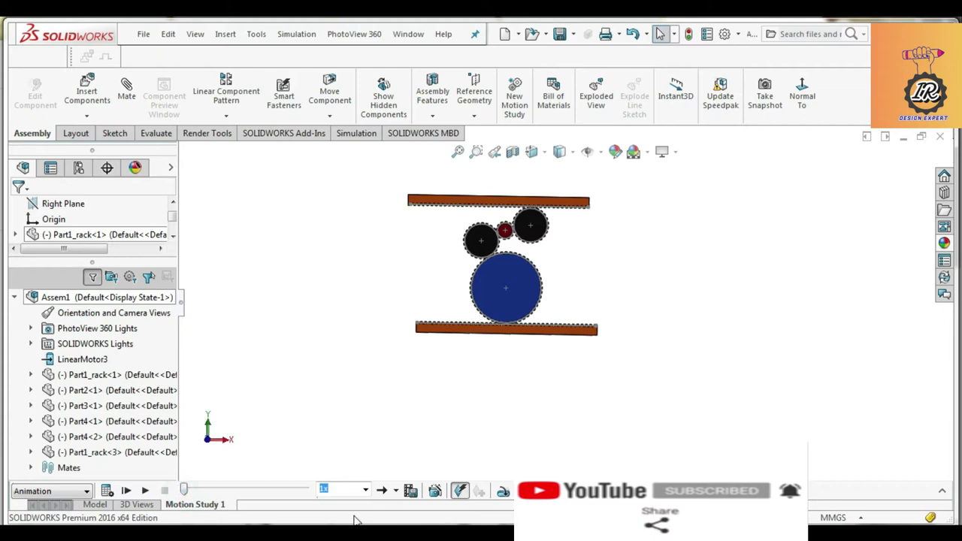
pyautogui.click(107, 492)
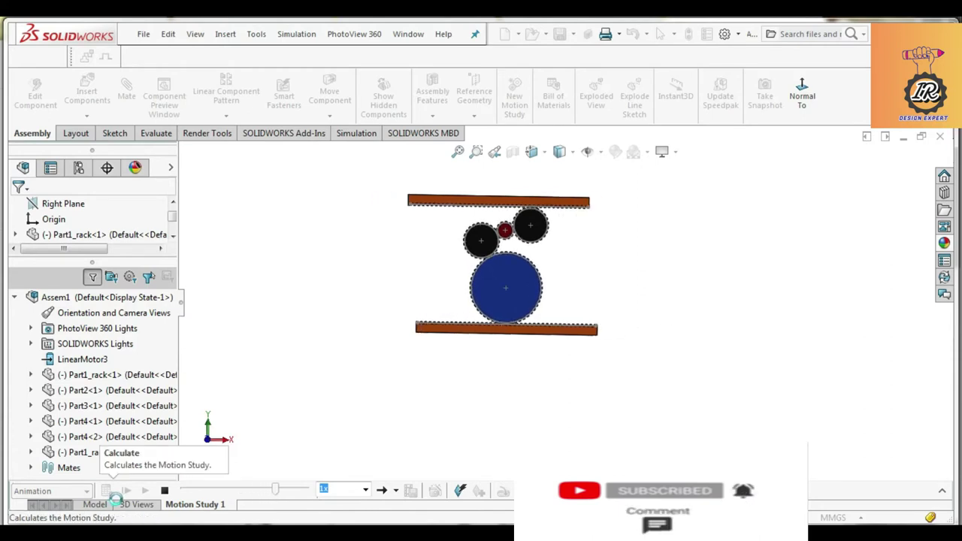
pyautogui.click(164, 491)
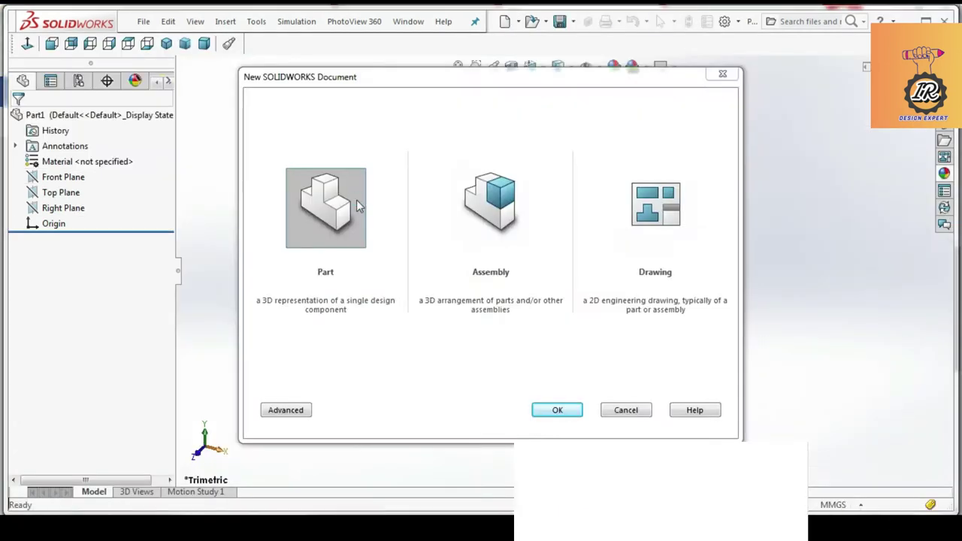
pyautogui.doubleClick(358, 207)
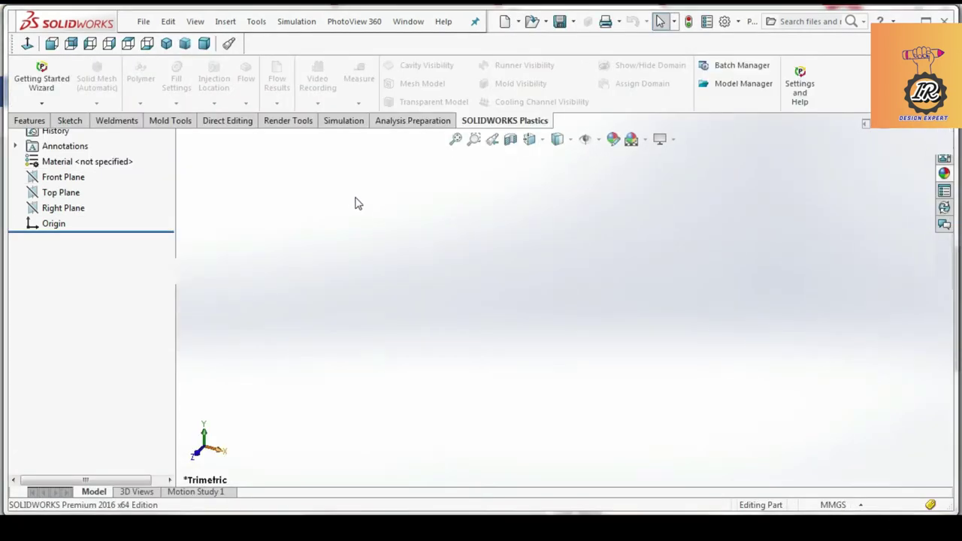
# Step: Sketch a circle centred on the origin on the Front Plane
pyautogui.click(75, 122)
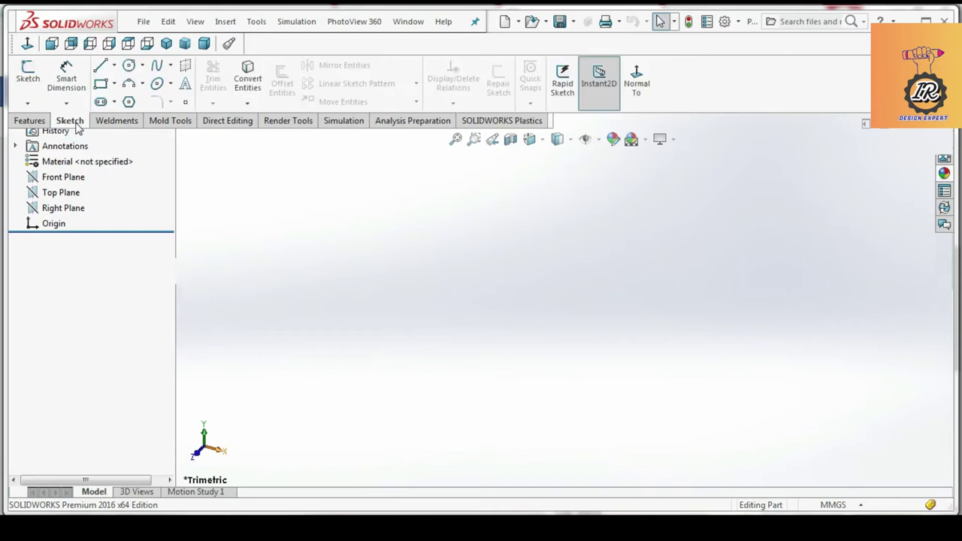
pyautogui.click(23, 78)
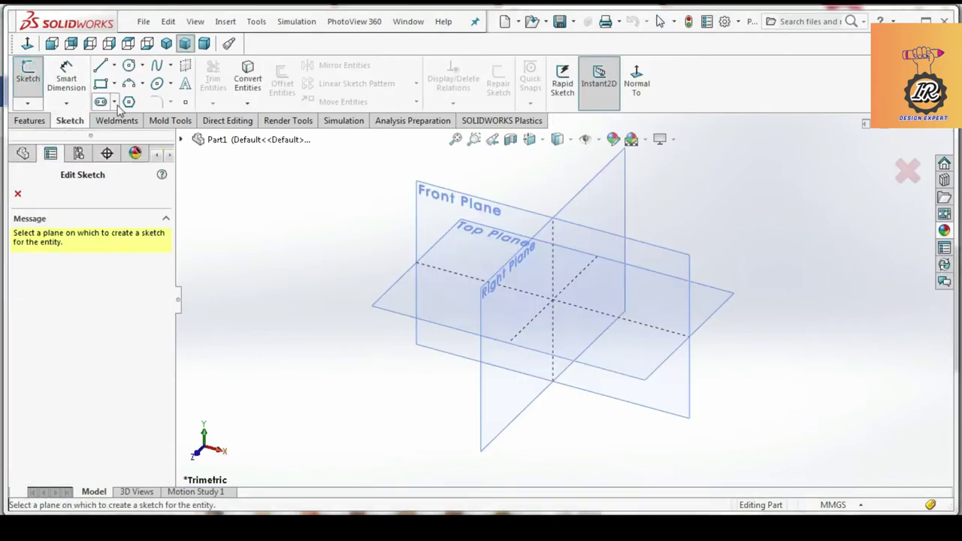
pyautogui.click(428, 191)
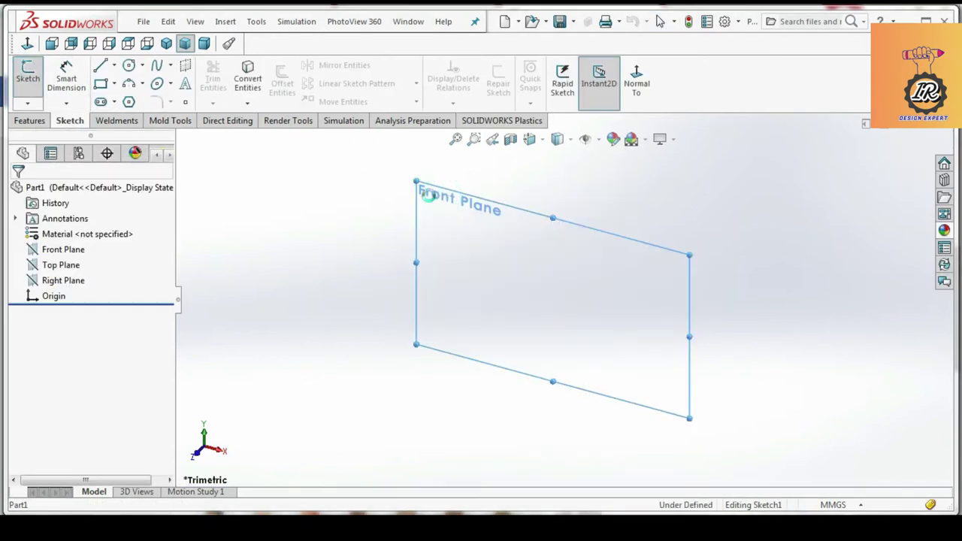
pyautogui.click(129, 66)
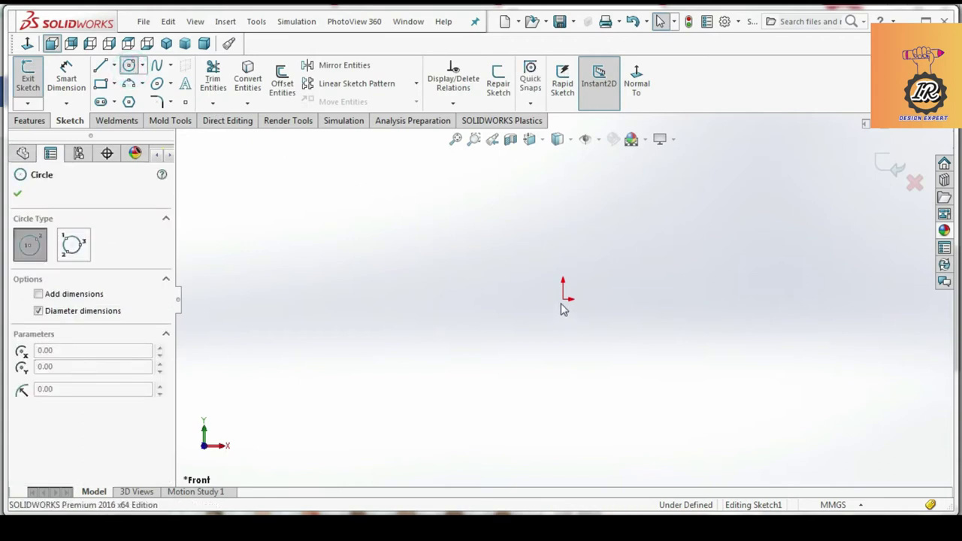
pyautogui.click(563, 299)
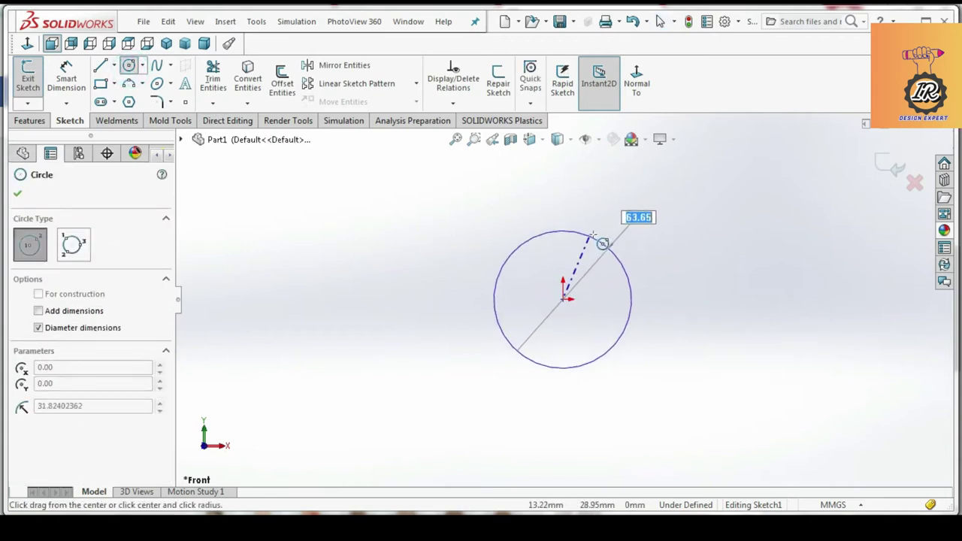
pyautogui.click(592, 233)
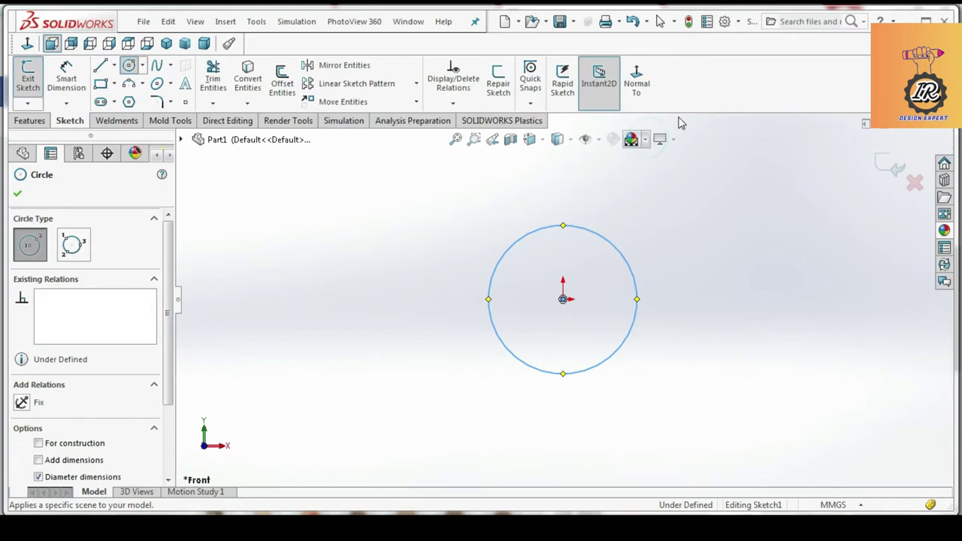
# Step: Apply the Plain White scene and cancel the accidental second circle
pyautogui.click(640, 139)
pyautogui.click(693, 43)
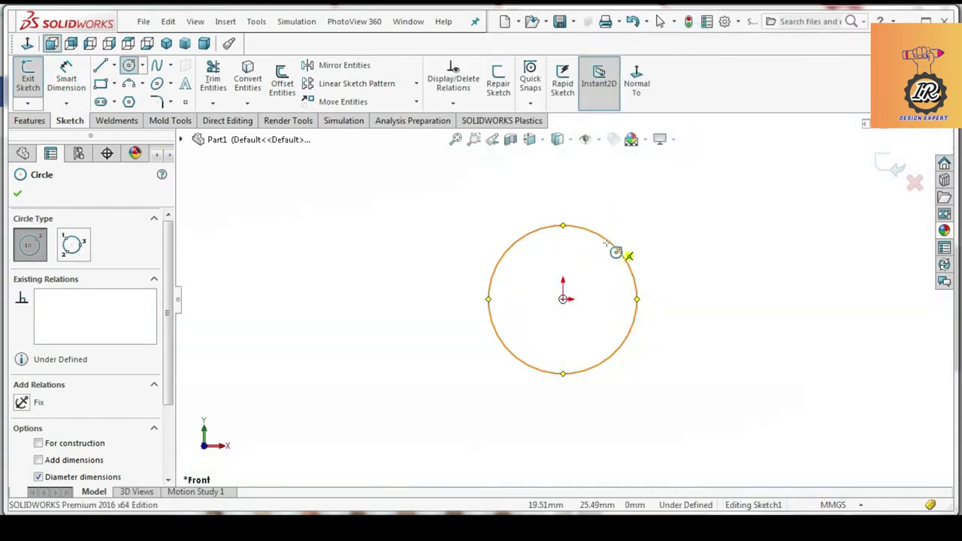
pyautogui.click(617, 251)
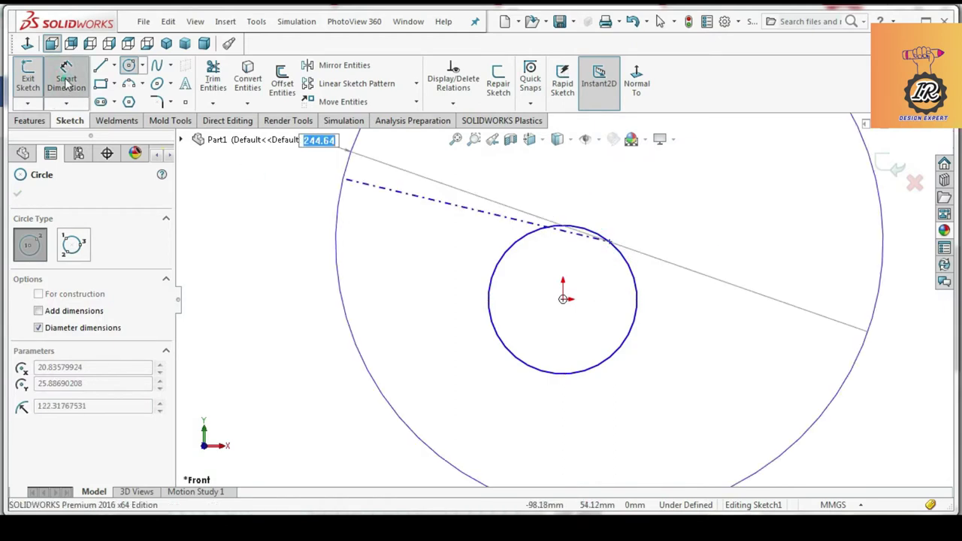
pyautogui.press('Escape')
# Step: Dimension the circle's diameter to 50 mm and exit the sketch
pyautogui.click(573, 230)
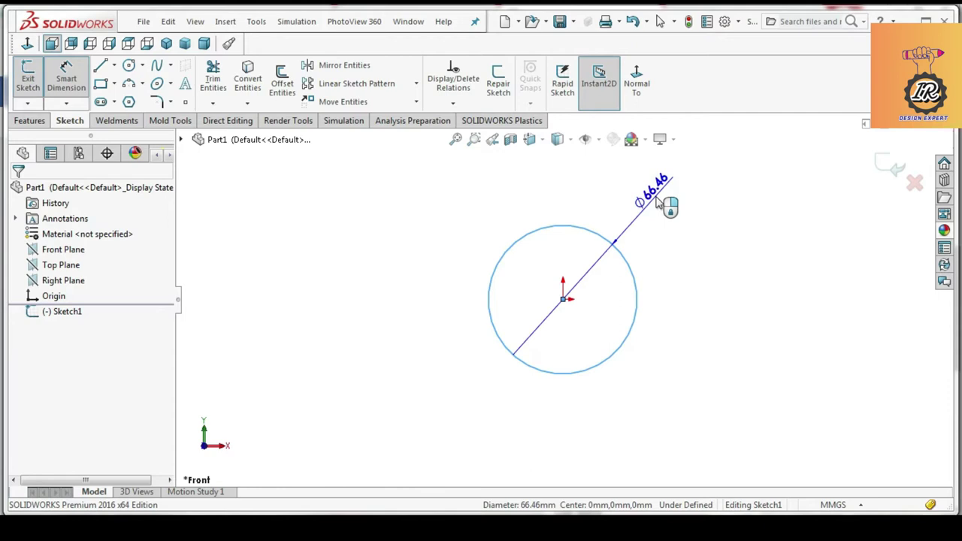
pyautogui.click(658, 201)
pyautogui.write('50')
pyautogui.press('Return')
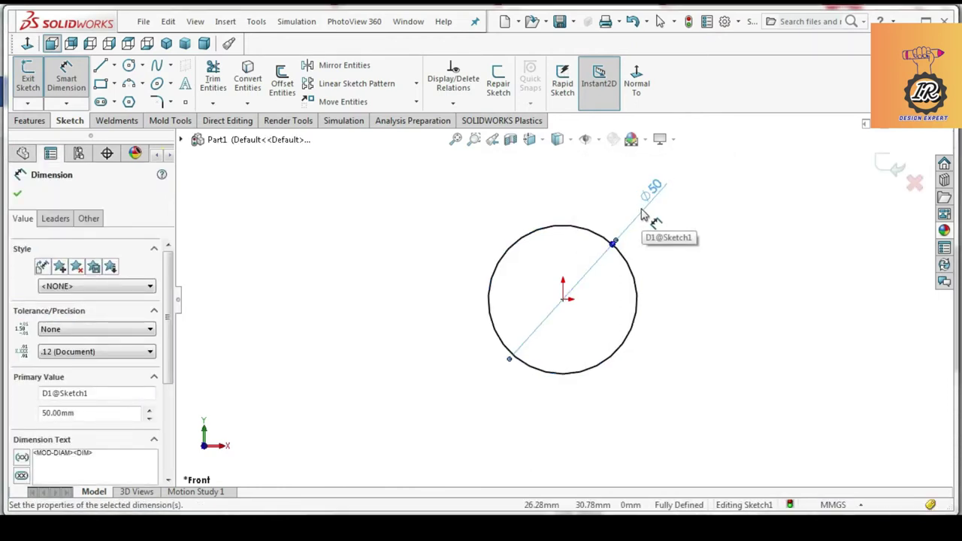
pyautogui.press('Escape')
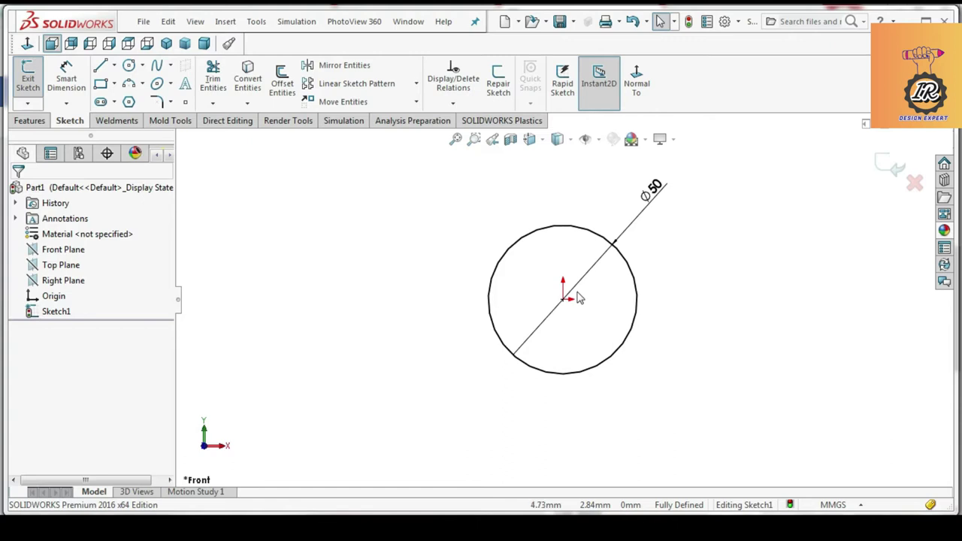
pyautogui.click(890, 167)
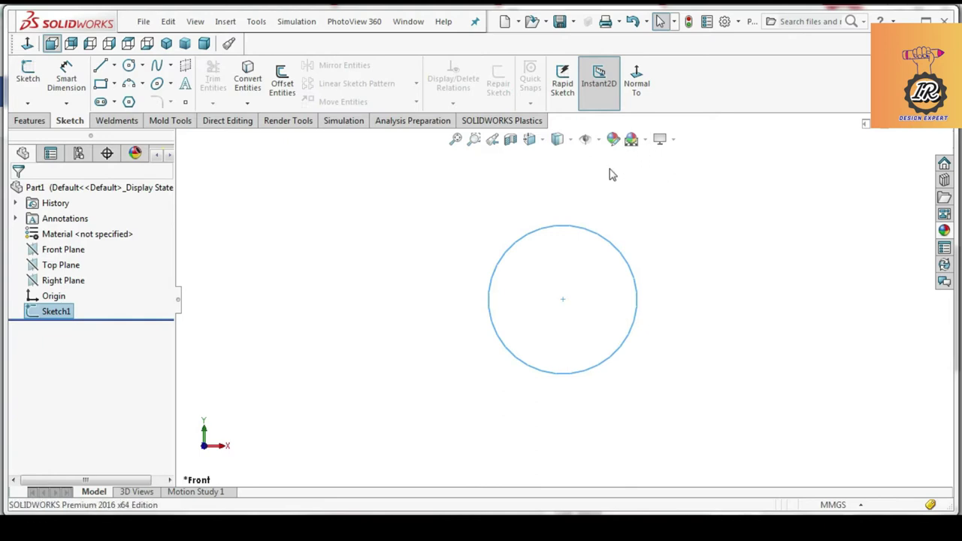
# Step: Extrude Sketch1 as a 10 mm Mid Plane boss to form the disc
pyautogui.click(29, 120)
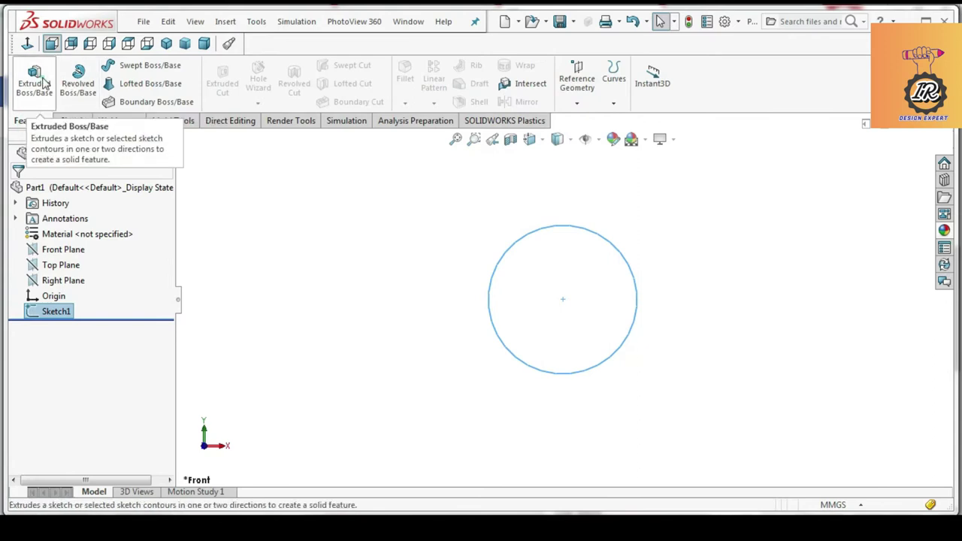
pyautogui.click(39, 83)
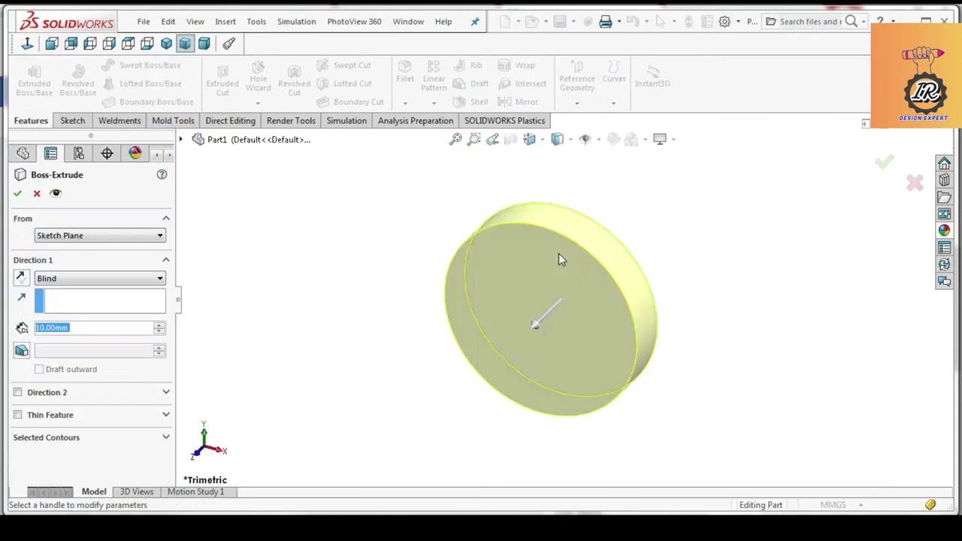
pyautogui.click(75, 278)
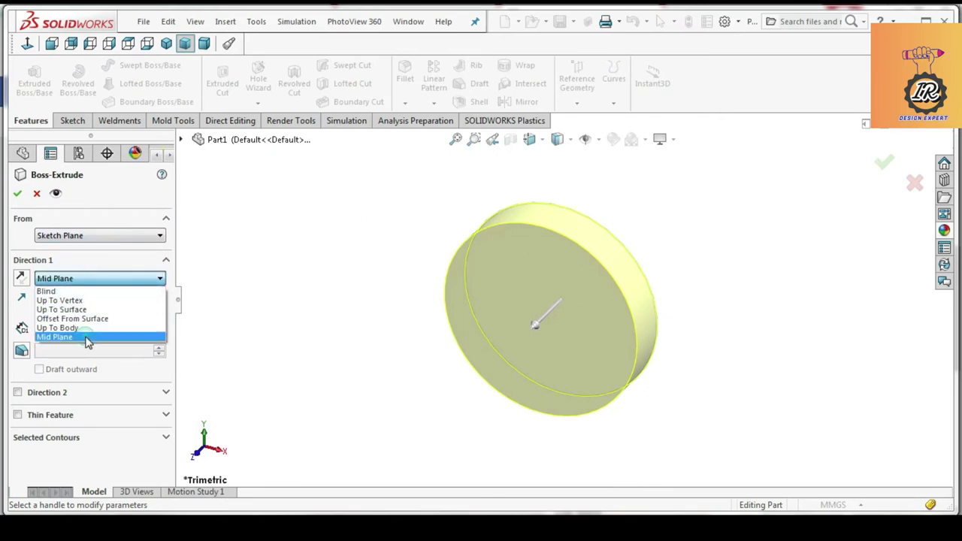
pyautogui.click(60, 337)
pyautogui.click(18, 195)
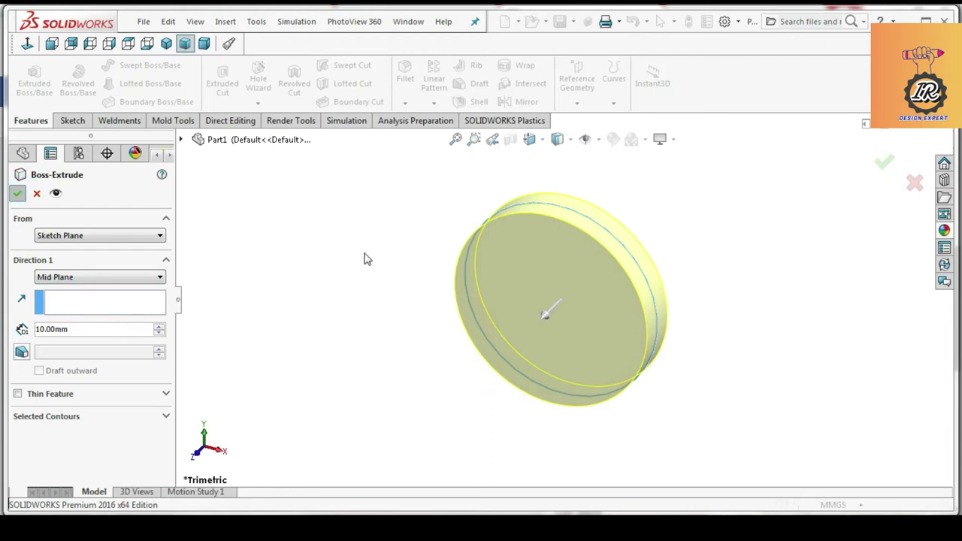
pyautogui.click(505, 268)
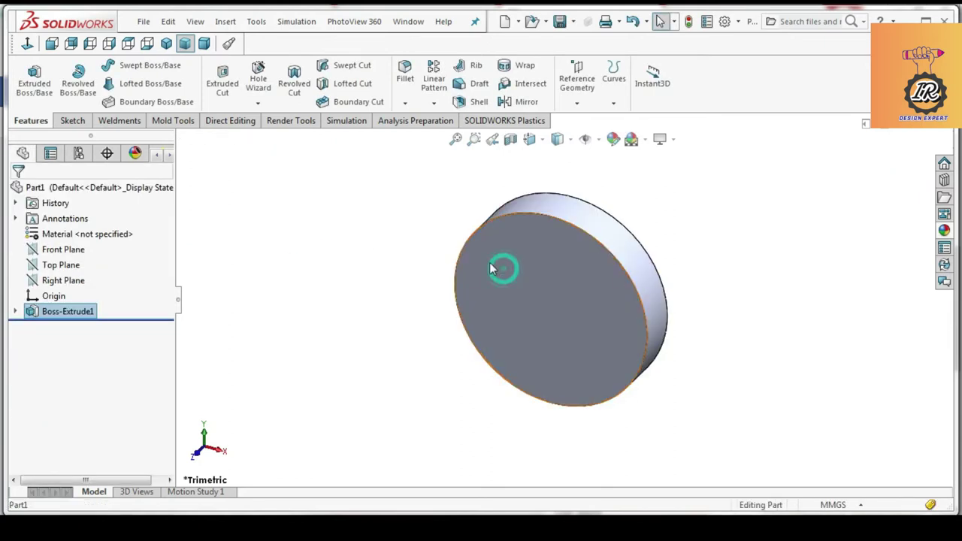
# Step: Start a new sketch on the disc's front face, viewed head-on
pyautogui.click(70, 120)
pyautogui.click(28, 79)
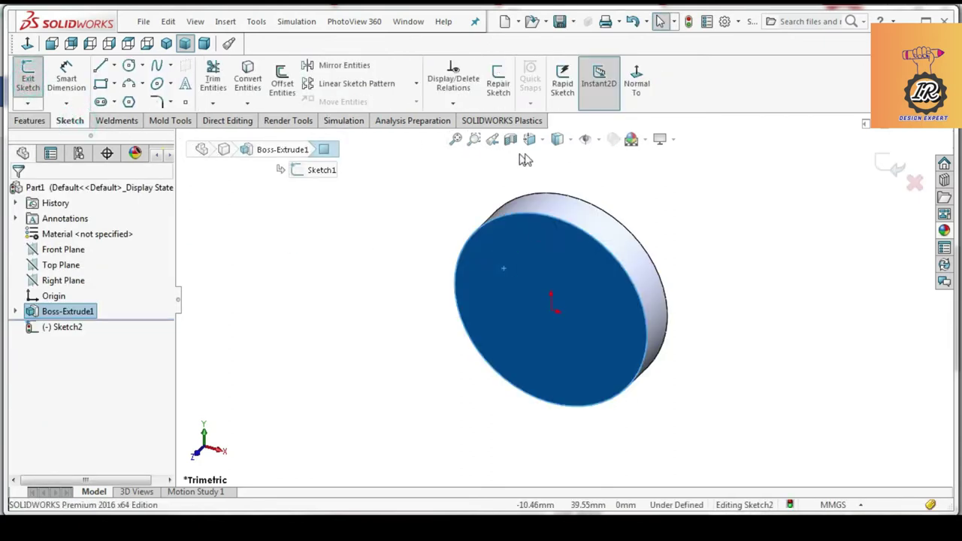
pyautogui.click(635, 83)
pyautogui.scroll(-2, 569, 204)
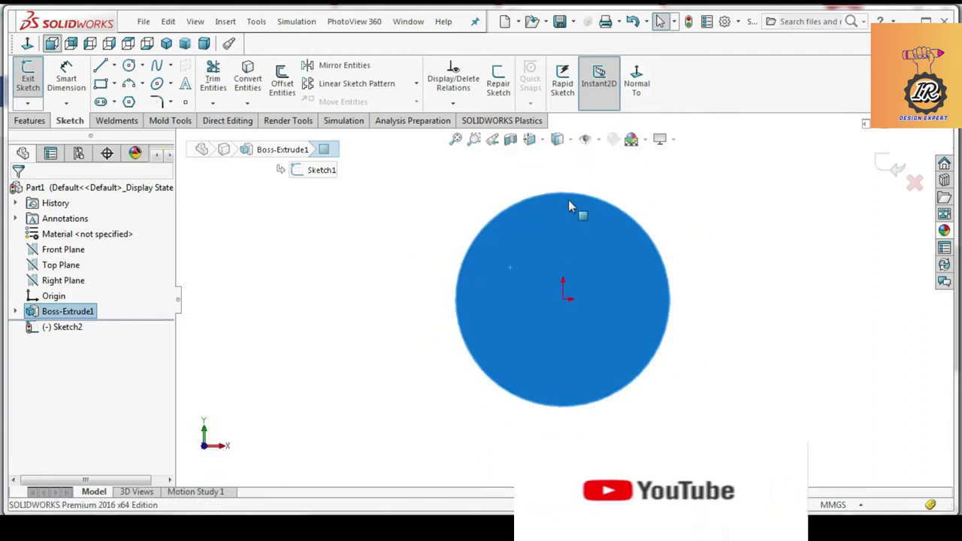
pyautogui.scroll(2, 577, 210)
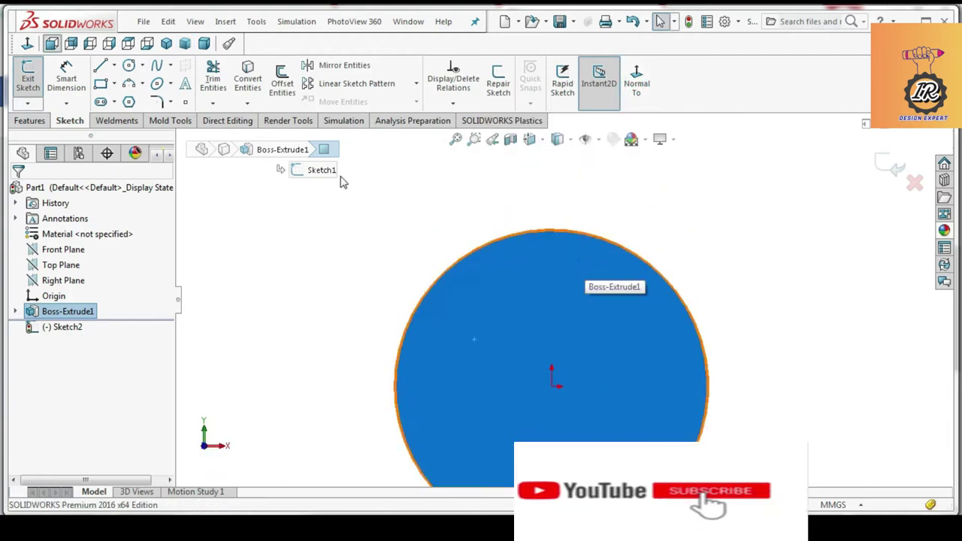
pyautogui.scroll(-1, 568, 259)
pyautogui.click(417, 207)
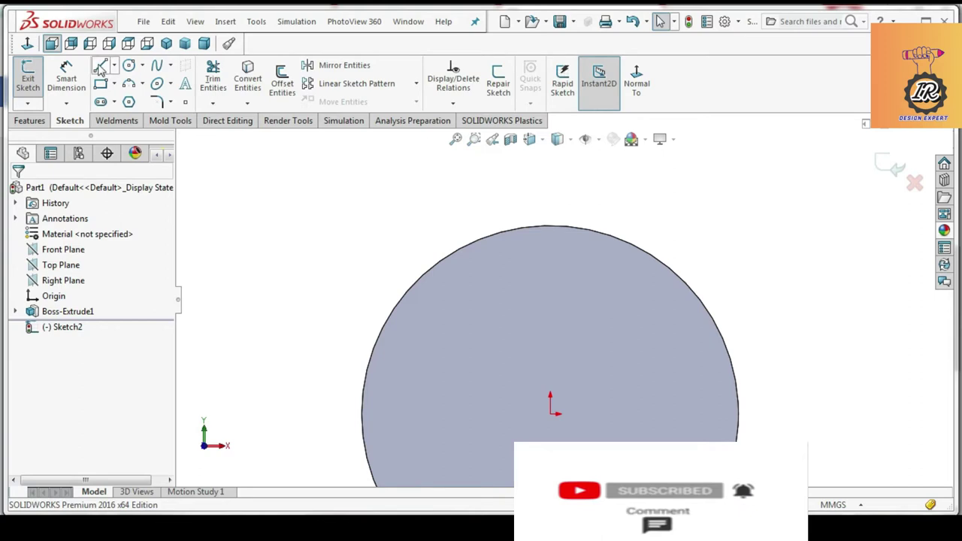
# Step: Convert the disc's outer edge into a sketch circle
pyautogui.click(102, 65)
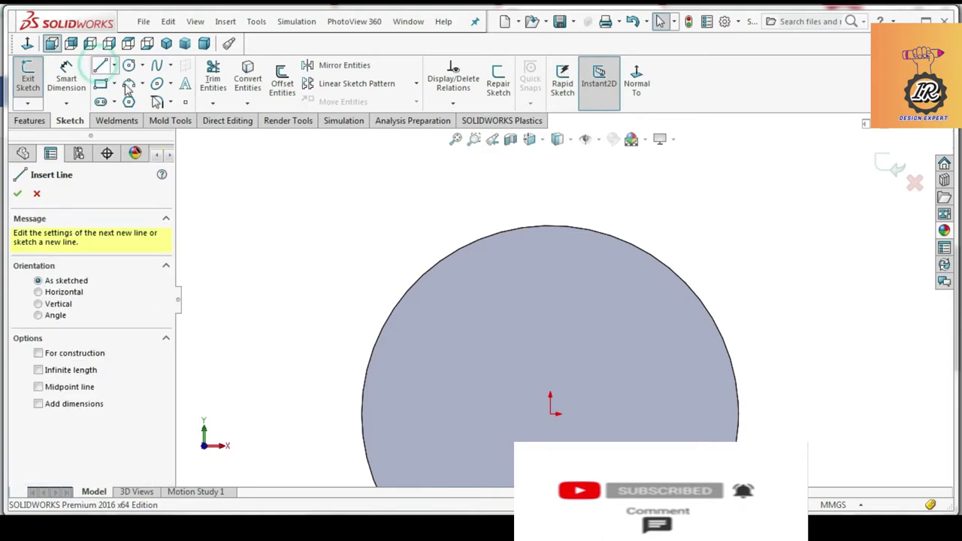
pyautogui.click(247, 79)
pyautogui.click(516, 228)
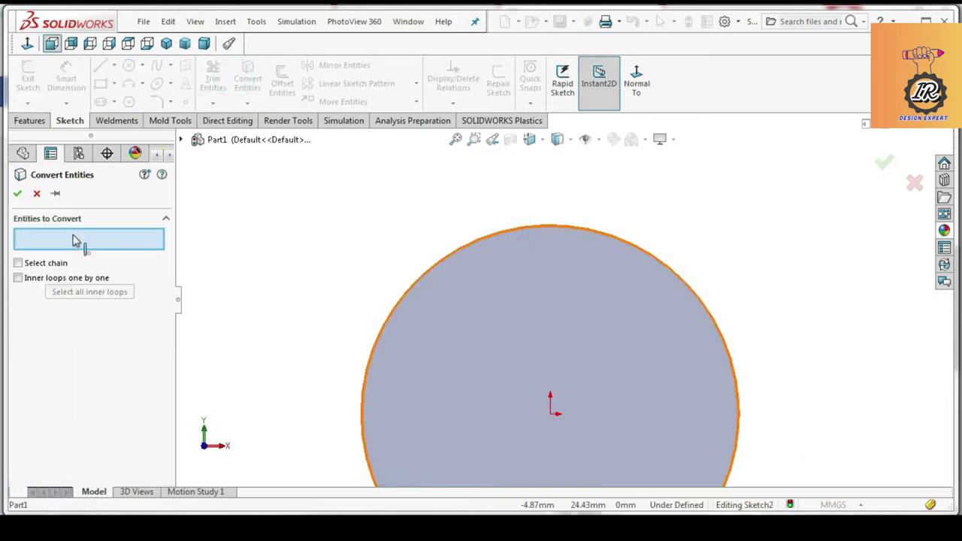
pyautogui.click(17, 193)
# Step: Draw a vertical centerline from the disc's centre to above its top edge
pyautogui.click(98, 66)
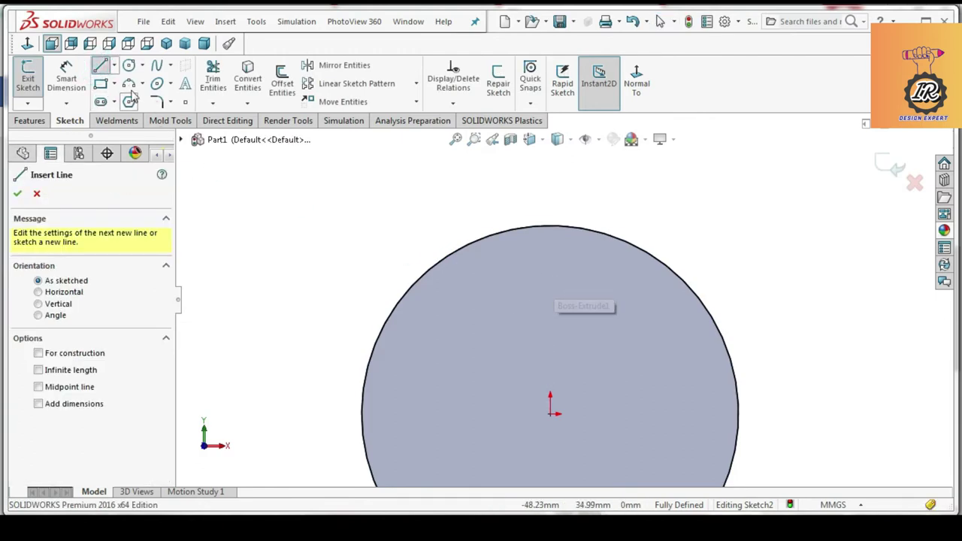
pyautogui.click(114, 66)
pyautogui.click(136, 100)
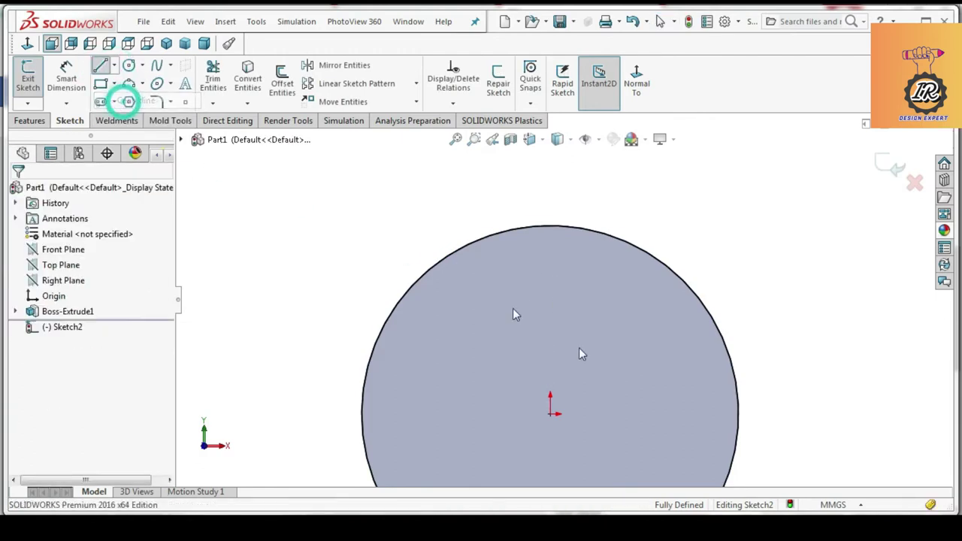
pyautogui.click(551, 413)
pyautogui.click(548, 169)
pyautogui.rightClick(549, 169)
pyautogui.click(576, 180)
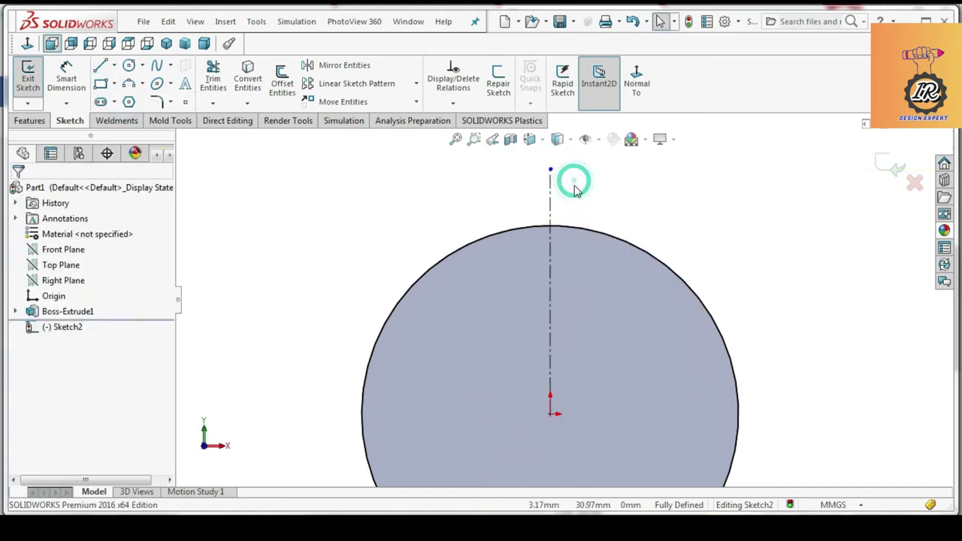
# Step: Draw the short slot lines down from the disc's top edge across the centerline
pyautogui.click(100, 66)
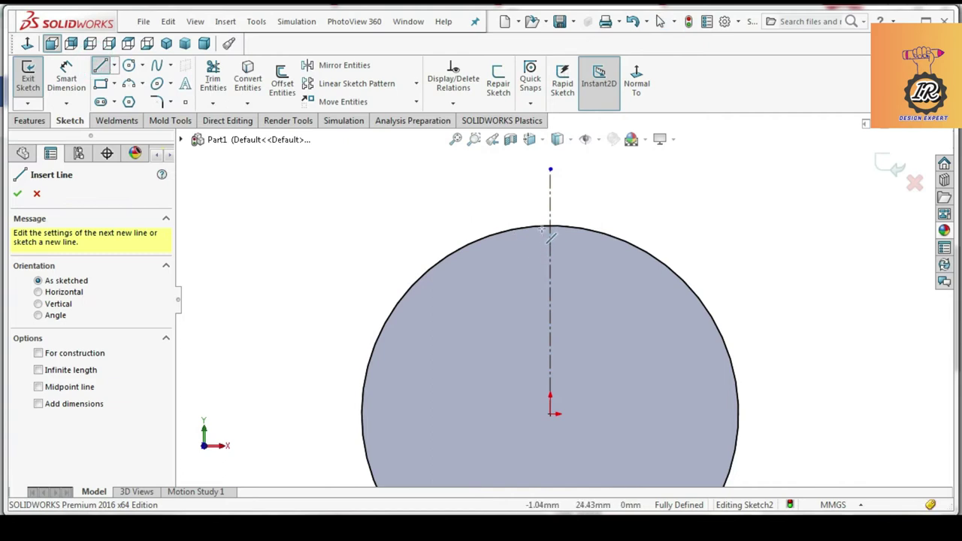
pyautogui.click(535, 227)
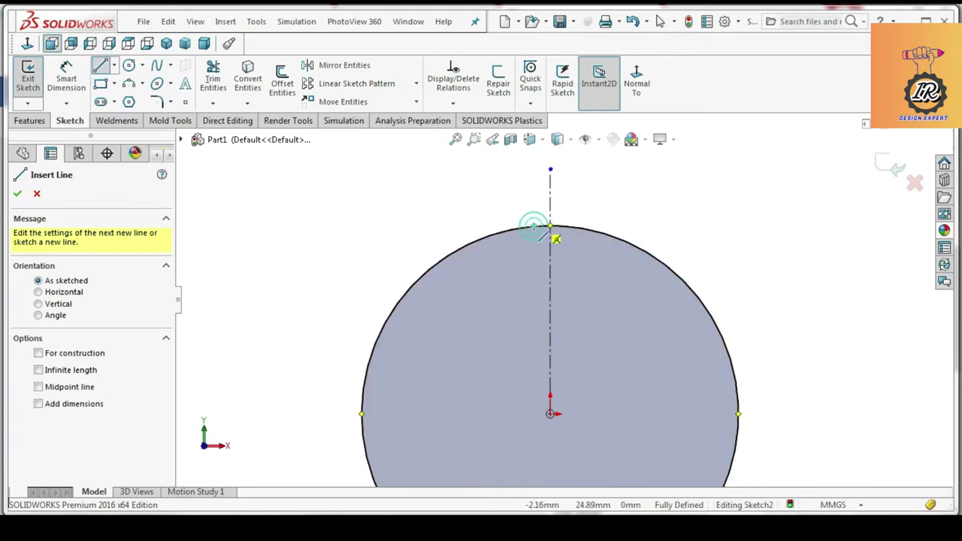
pyautogui.click(534, 249)
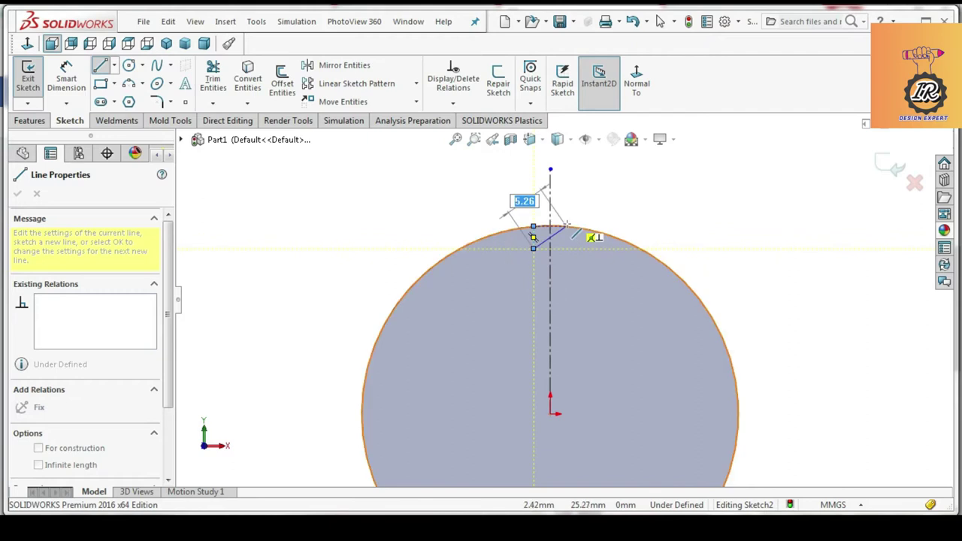
pyautogui.scroll(-4, 526, 272)
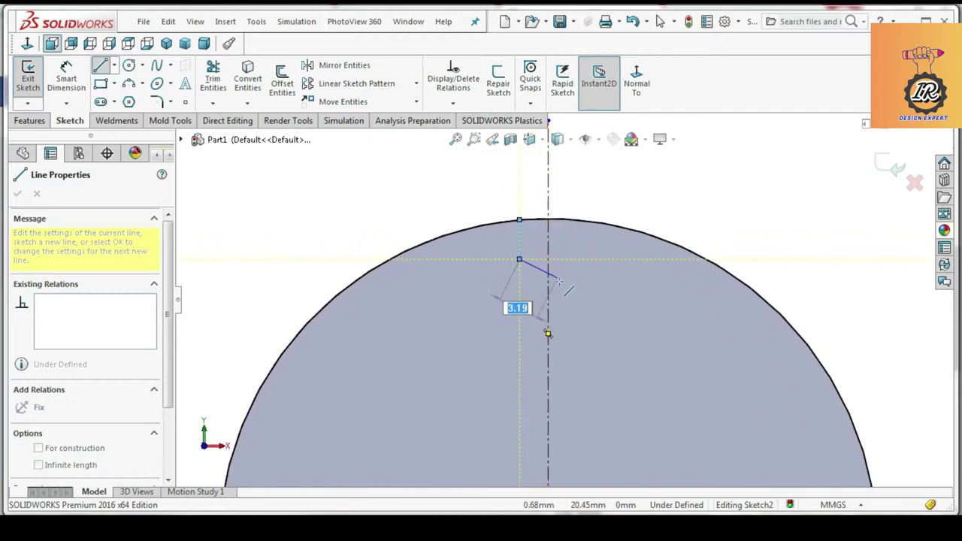
pyautogui.click(576, 259)
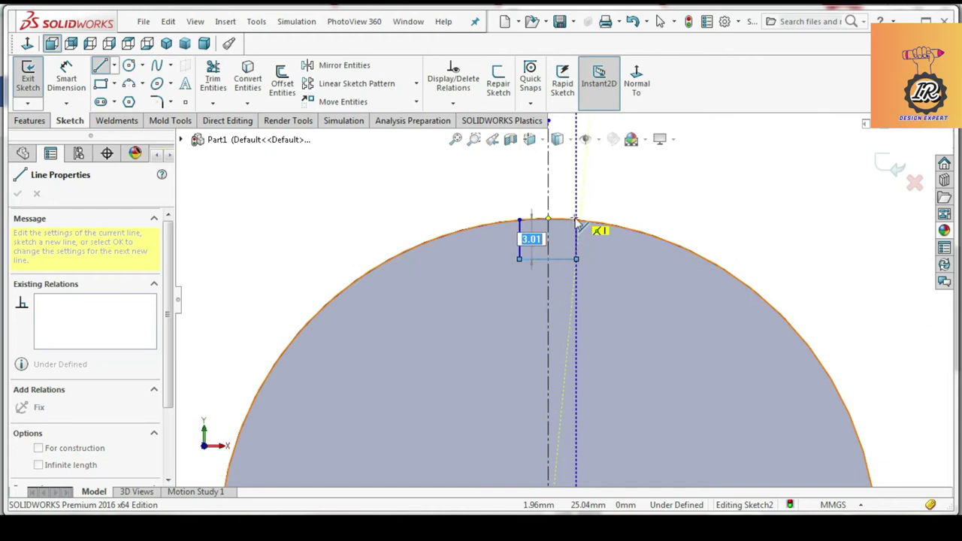
pyautogui.press('Escape')
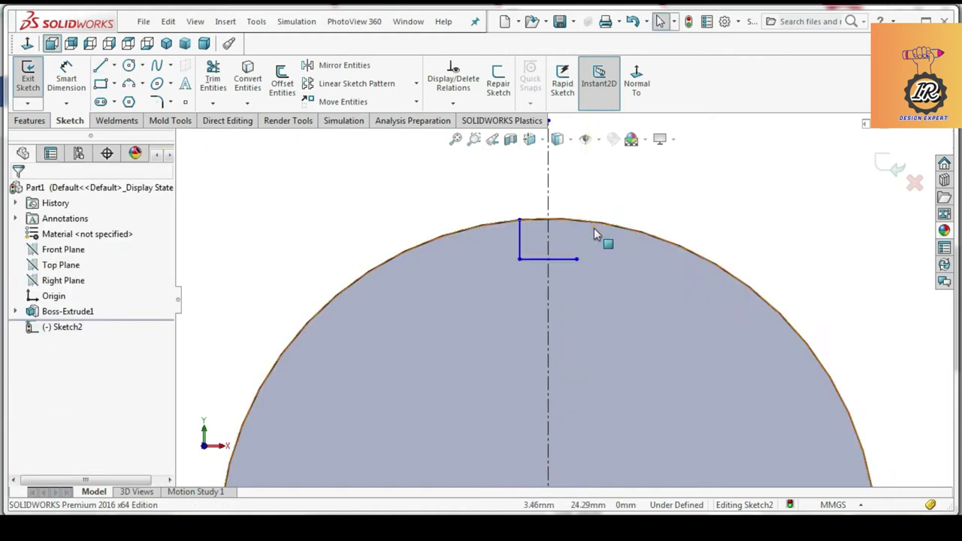
# Step: Abandon the attempted dimension and exit the slot sketch
pyautogui.click(63, 81)
pyautogui.click(519, 220)
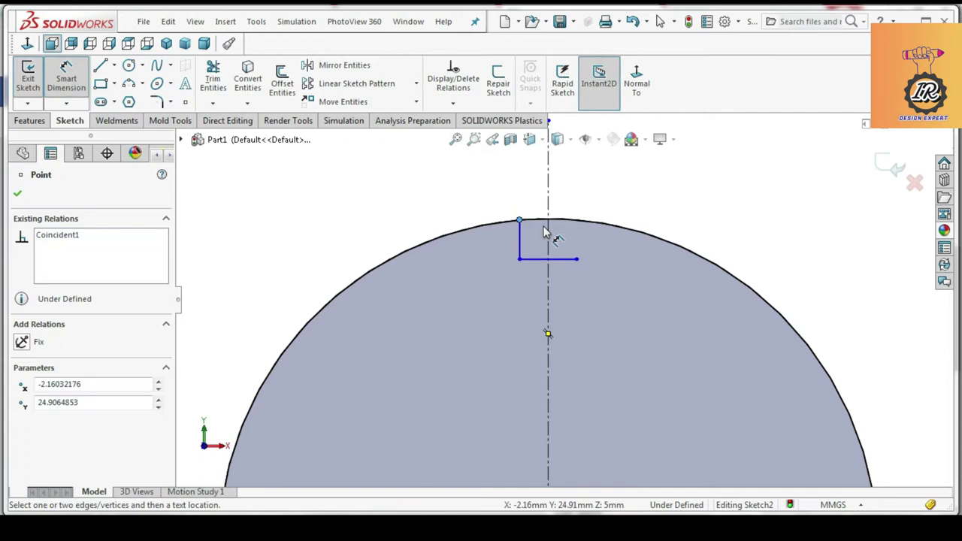
pyautogui.press('Escape')
pyautogui.scroll(2, 492, 250)
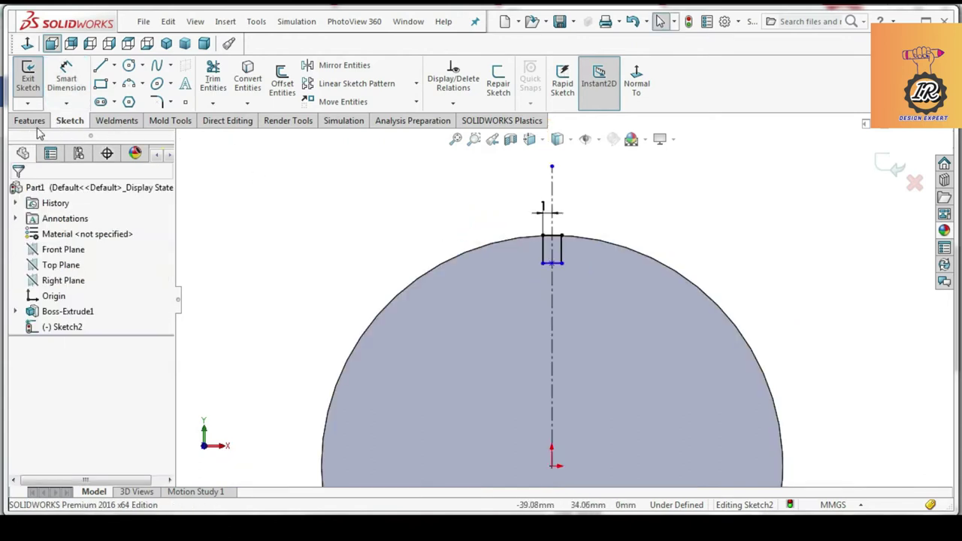
pyautogui.click(889, 163)
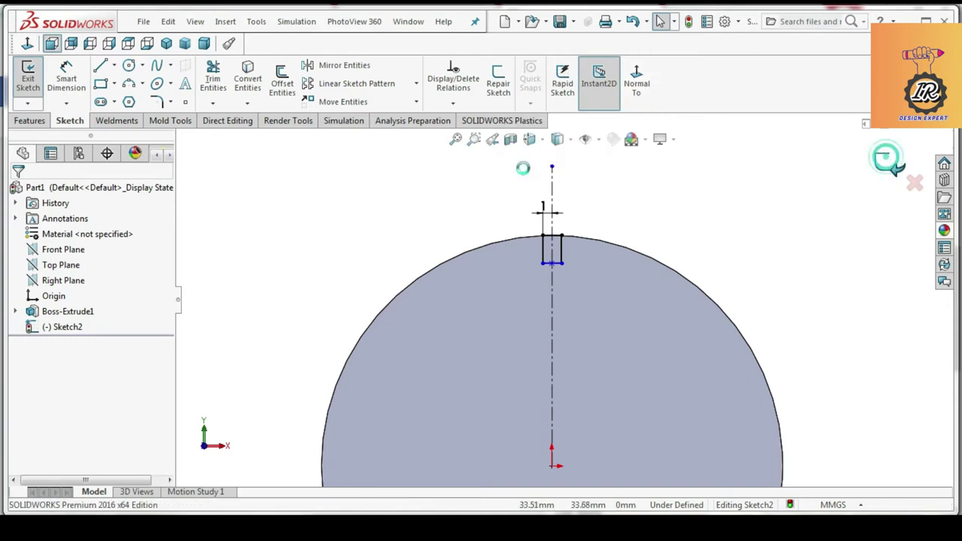
pyautogui.click(28, 120)
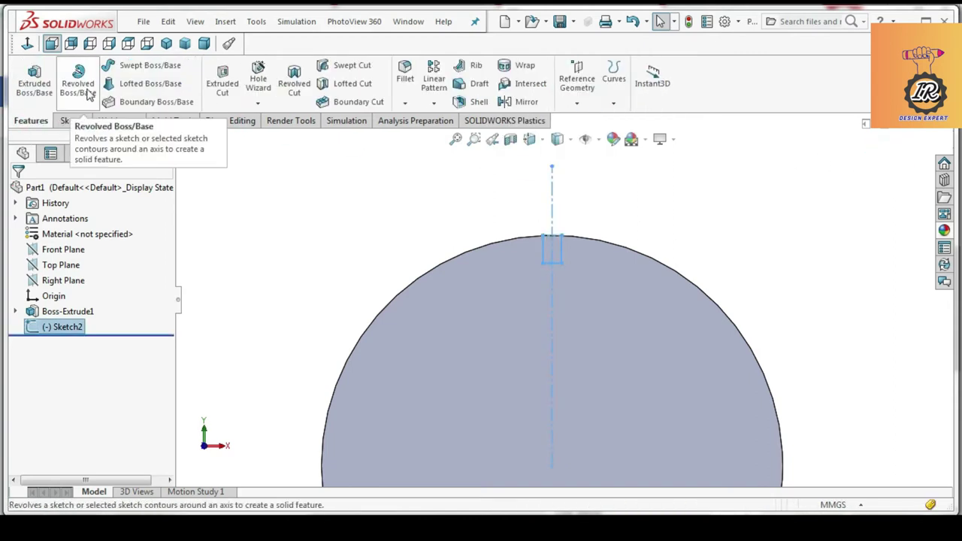
# Step: Cut the slot profile into the disc's rim as Cut-Extrude1
pyautogui.click(228, 91)
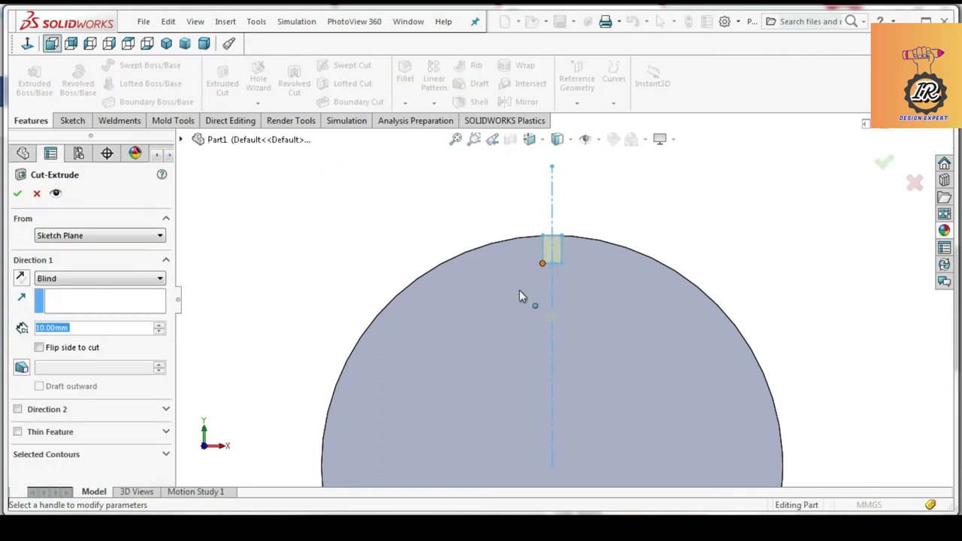
pyautogui.moveTo(476, 336); pyautogui.dragTo(622, 267, button='middle')
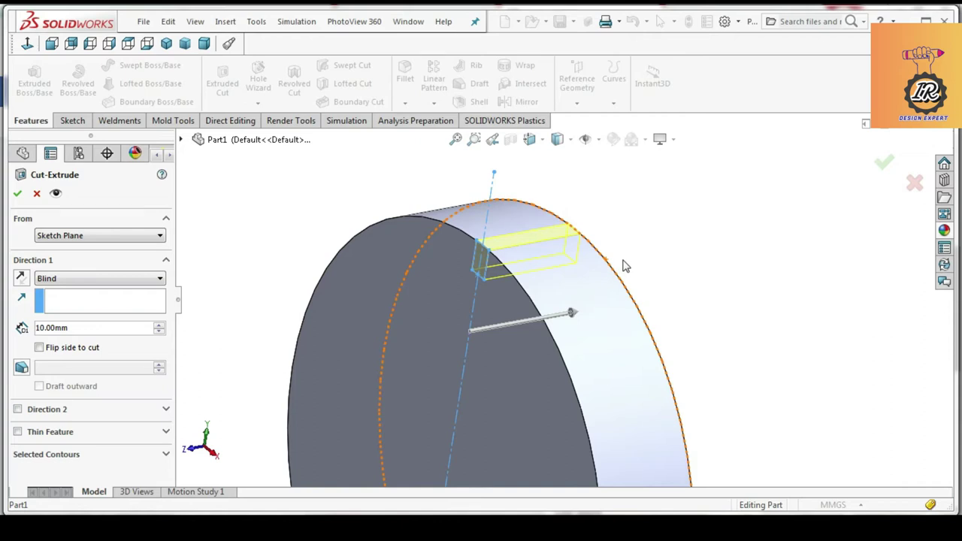
pyautogui.click(18, 194)
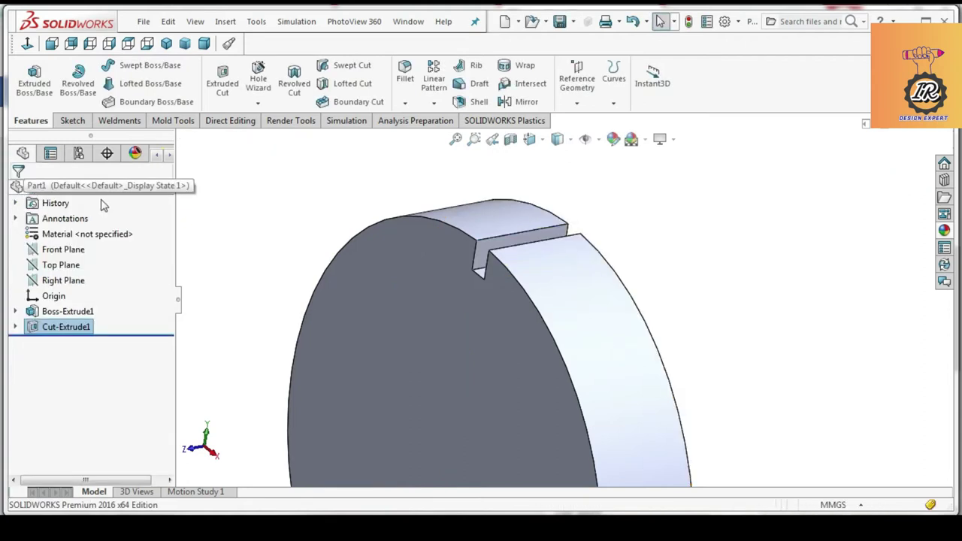
# Step: Inspect the new slot and bring up the options for its Sketch2
pyautogui.moveTo(472, 308)
pyautogui.mouseDown(button='middle')
pyautogui.moveTo(507, 290)
pyautogui.moveTo(519, 294)
pyautogui.mouseUp(button='middle')
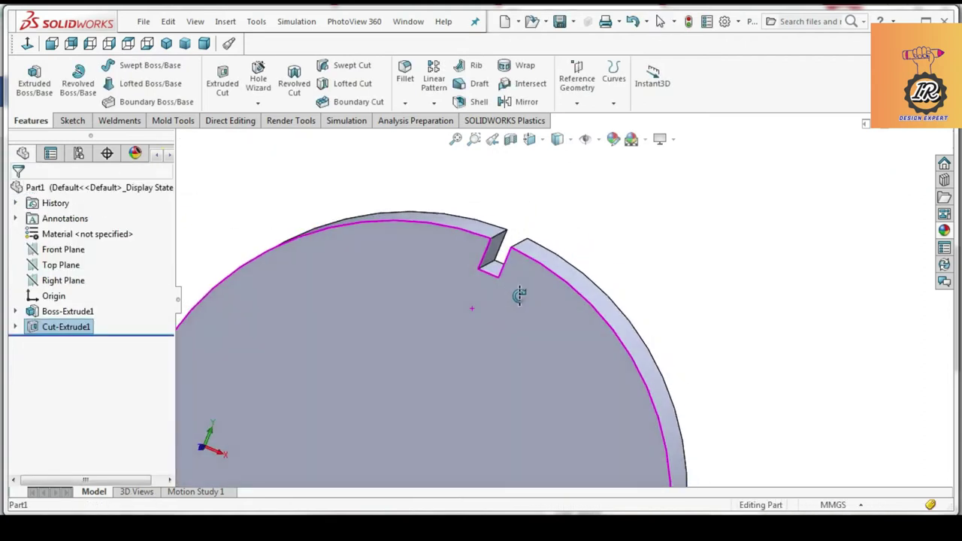
pyautogui.click(60, 344)
pyautogui.rightClick(60, 344)
# Step: Edit Sketch2 viewed normal to and zoomed in on the slot, with Line active
pyautogui.click(69, 245)
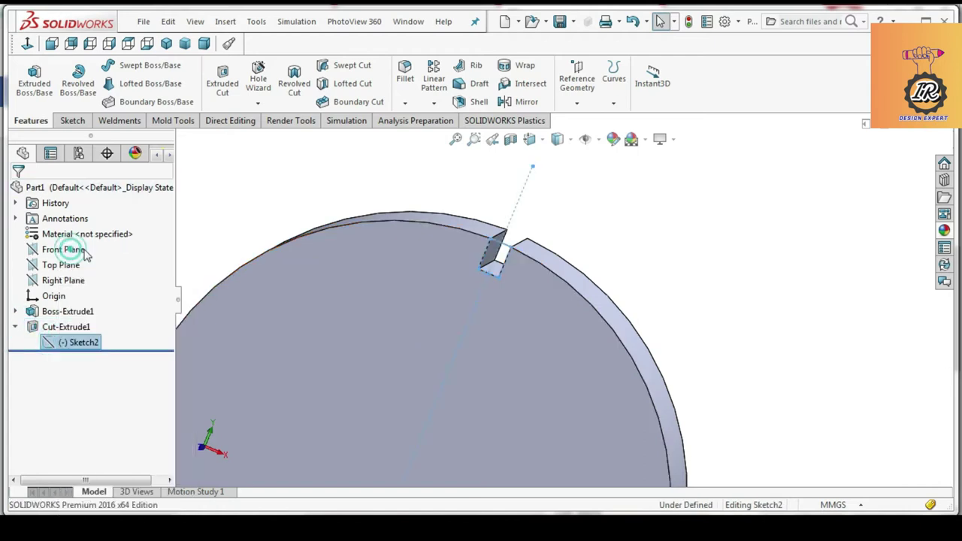
pyautogui.click(636, 78)
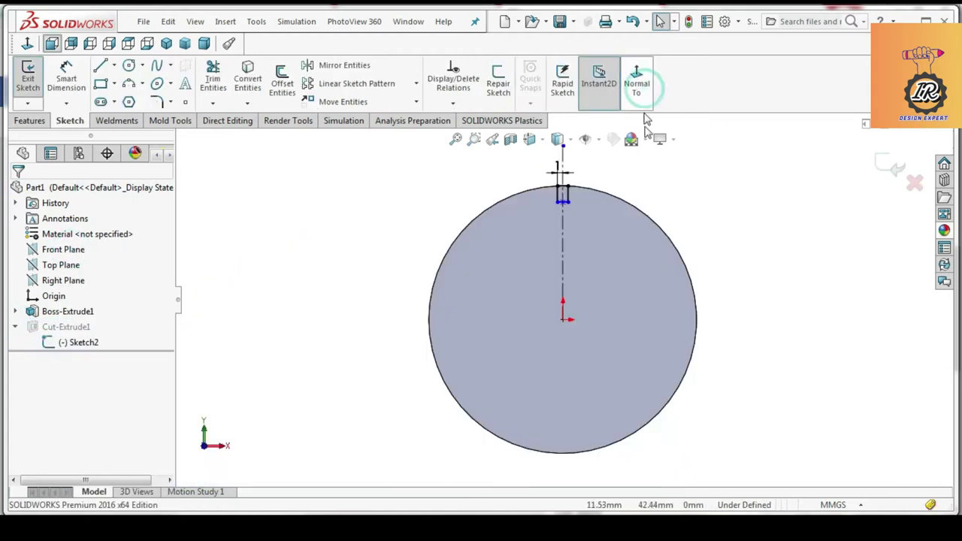
pyautogui.scroll(-3, 573, 180)
pyautogui.scroll(-2, 539, 254)
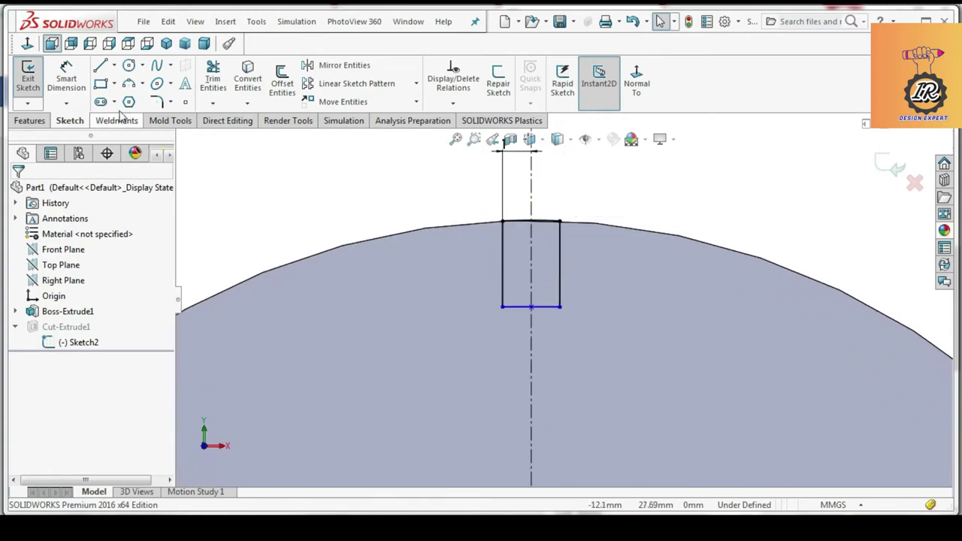
pyautogui.click(101, 67)
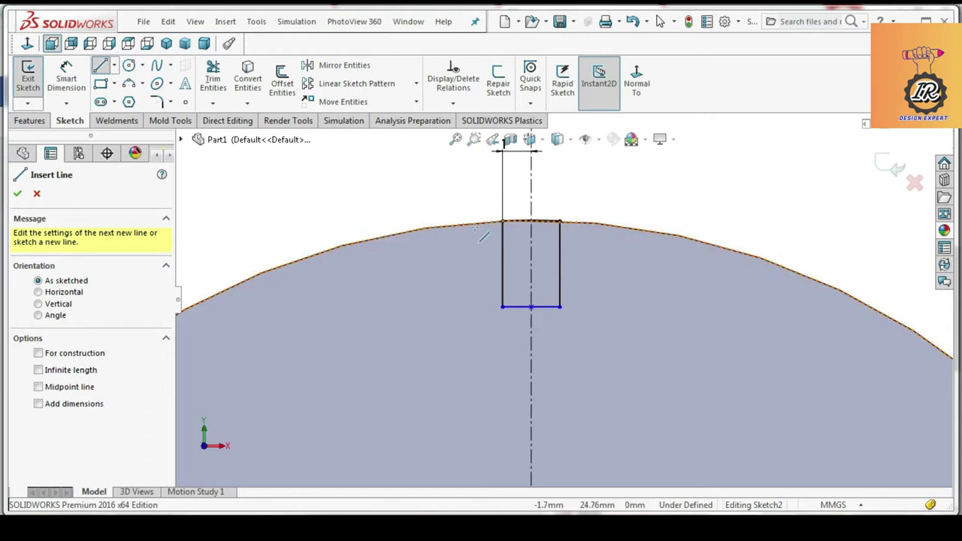
# Step: Draw a slanted line from the slot's left wall up to the disc's rim
pyautogui.click(502, 263)
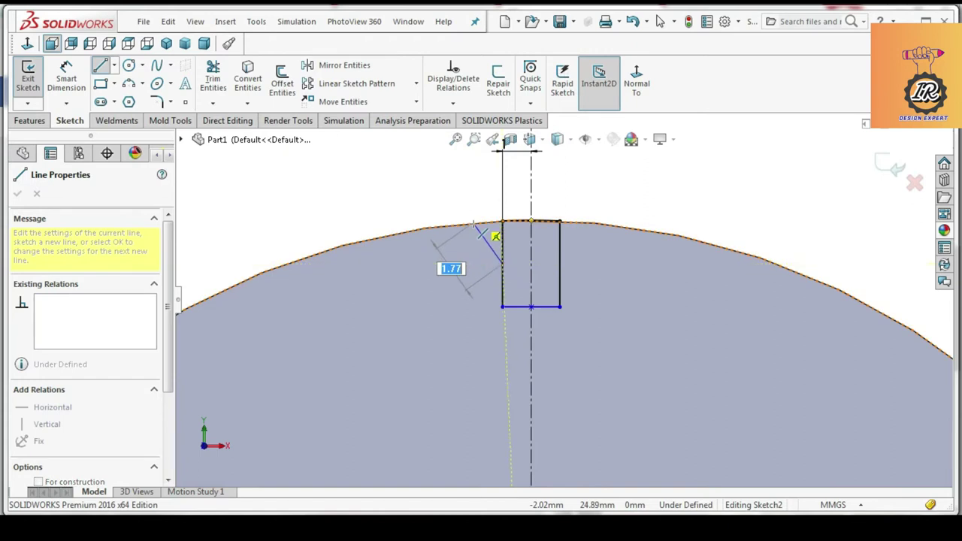
pyautogui.click(472, 218)
pyautogui.rightClick(476, 212)
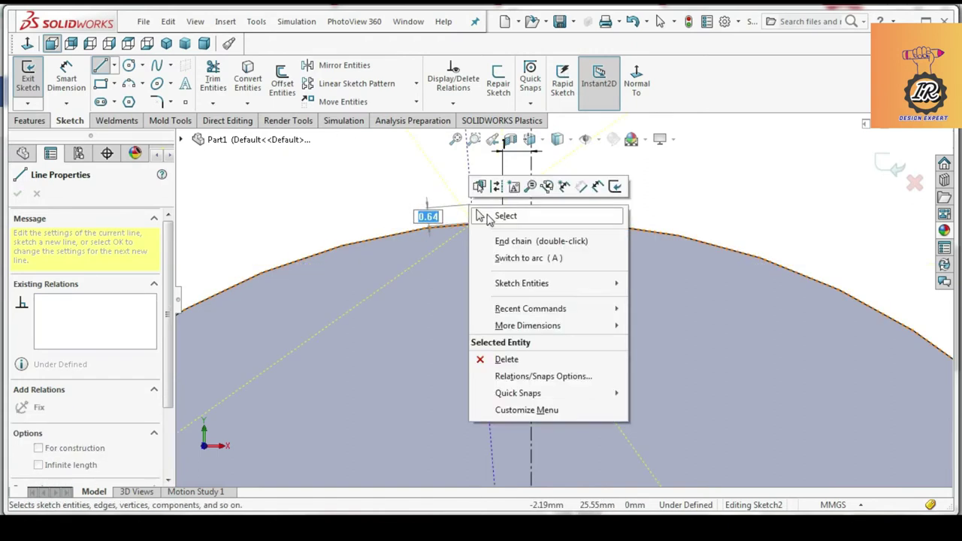
pyautogui.click(504, 216)
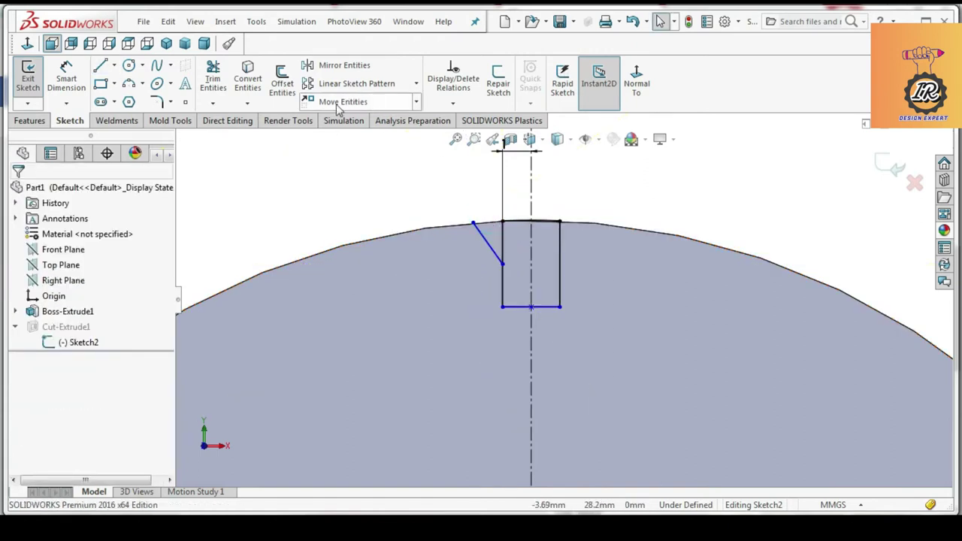
# Step: Trim away the leftover straight lines around the slot
pyautogui.click(213, 103)
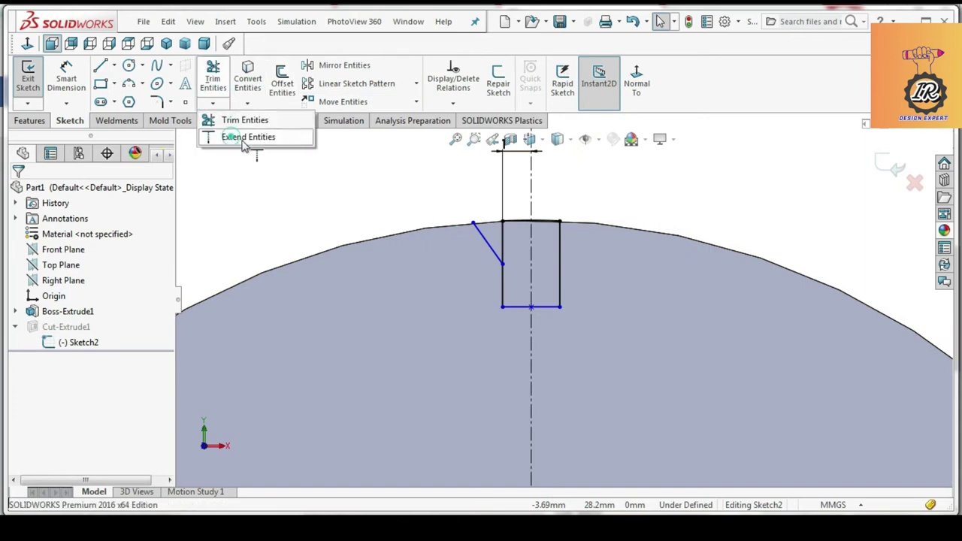
pyautogui.click(243, 138)
pyautogui.click(523, 224)
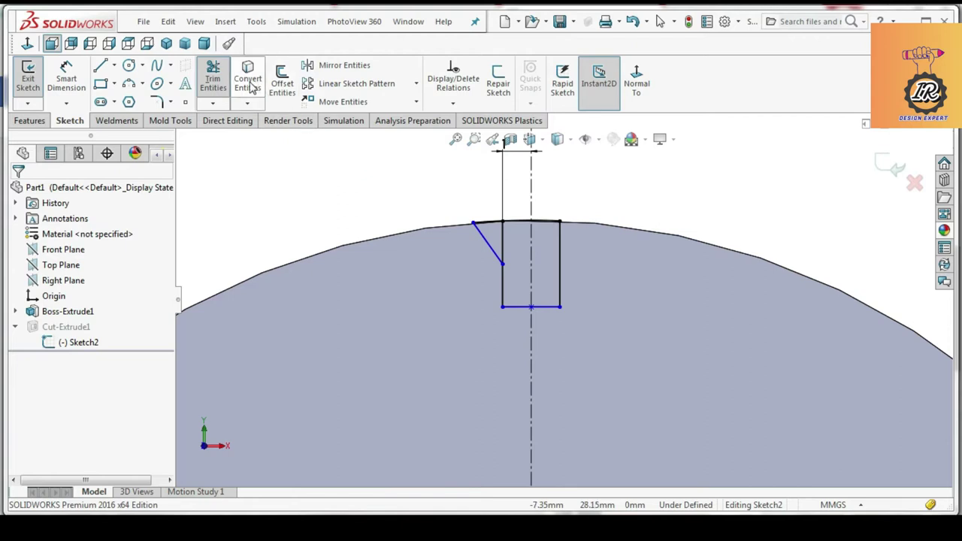
pyautogui.click(213, 79)
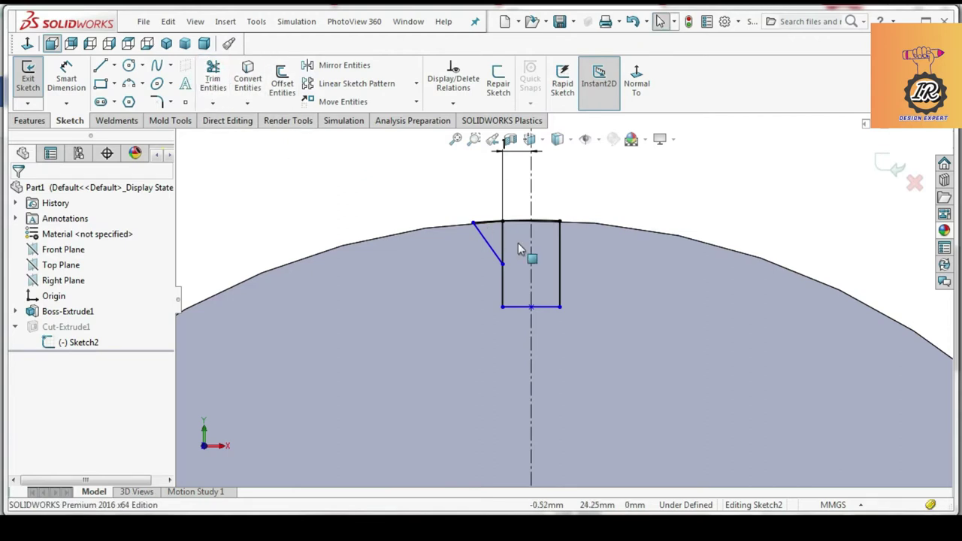
pyautogui.moveTo(514, 235); pyautogui.dragTo(501, 235)
pyautogui.press('d')
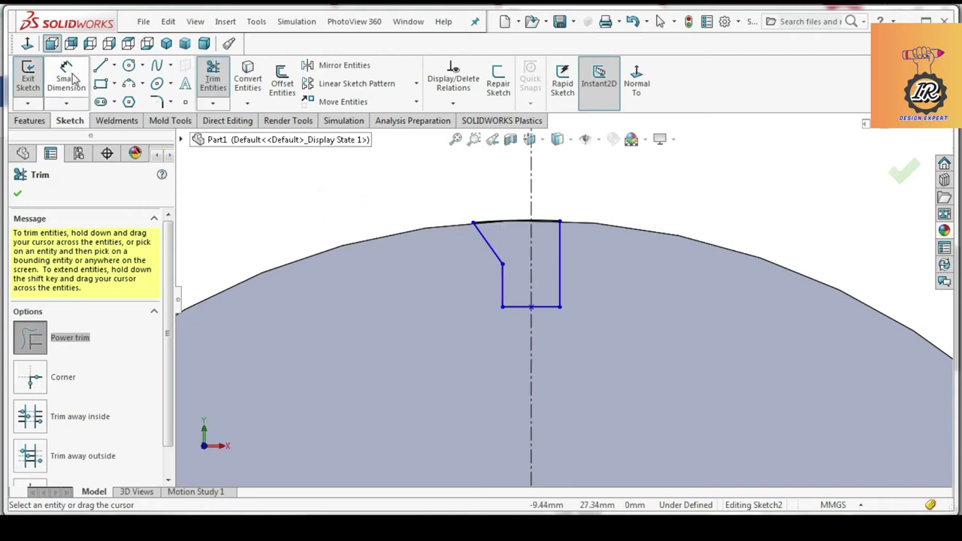
# Step: Dimension the slot depth (about 3 mm) and the slanted flank's angle at 145°
pyautogui.click(559, 242)
pyautogui.click(558, 222)
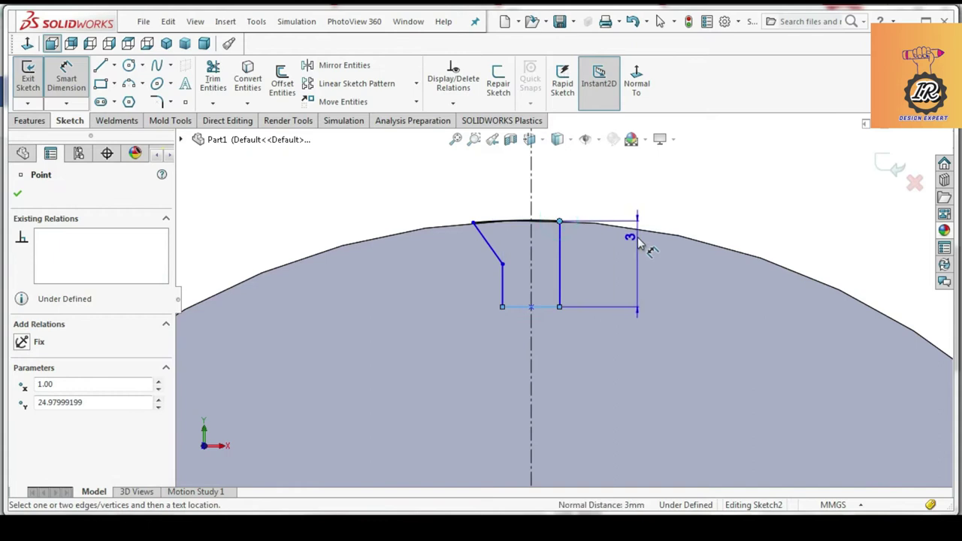
pyautogui.click(637, 244)
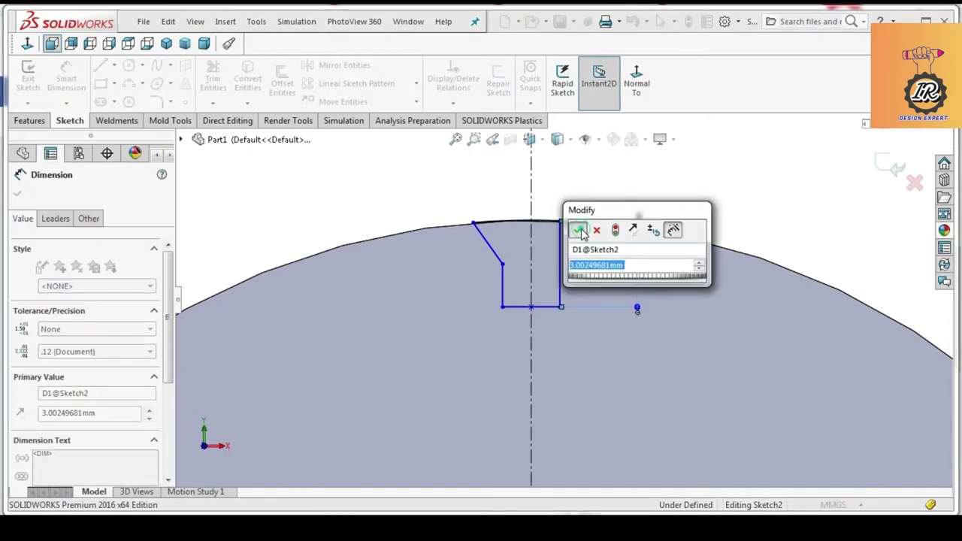
pyautogui.click(578, 229)
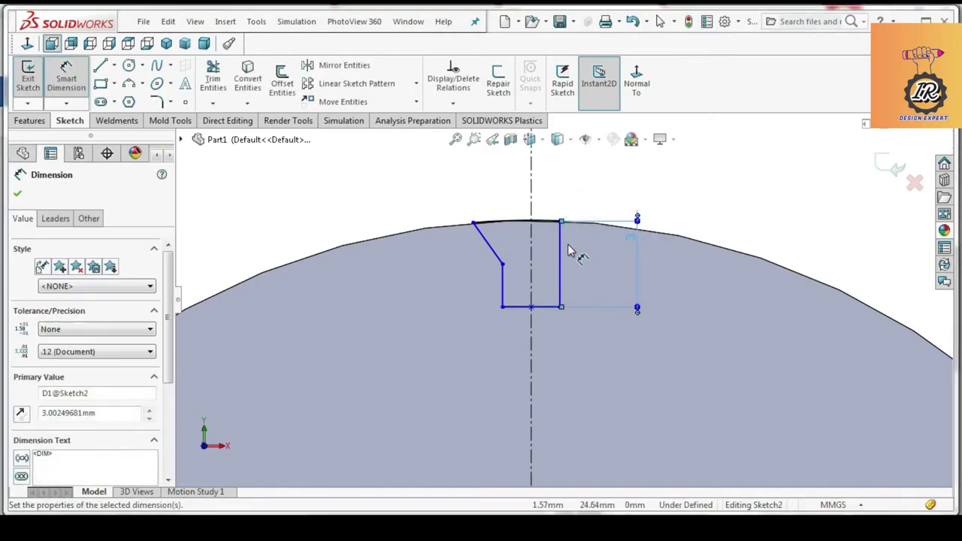
pyautogui.click(502, 279)
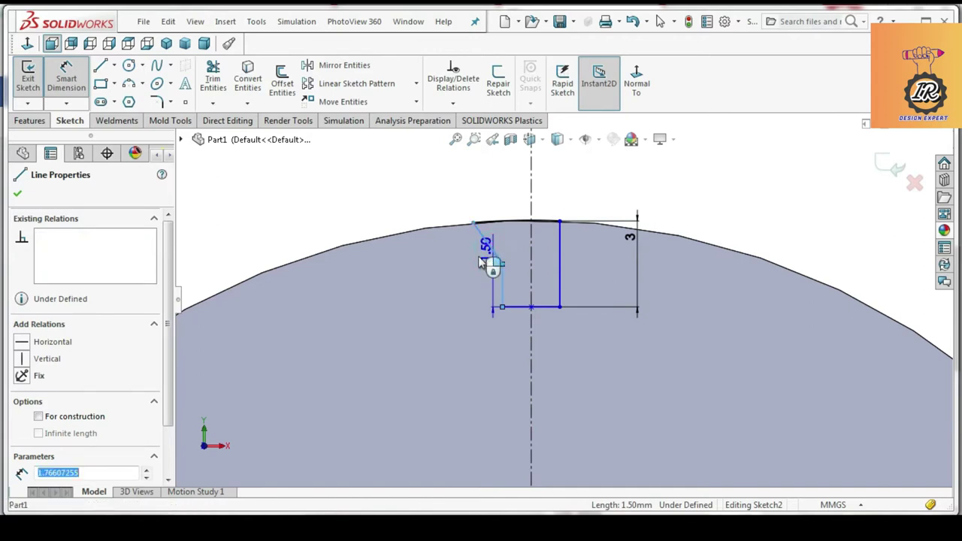
pyautogui.click(485, 263)
pyautogui.click(478, 263)
pyautogui.write('145')
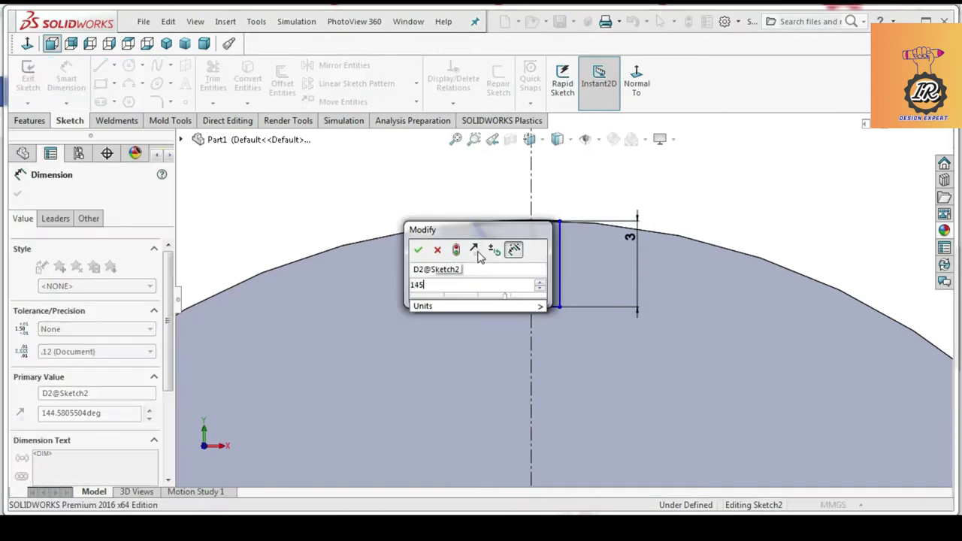
pyautogui.press('Return')
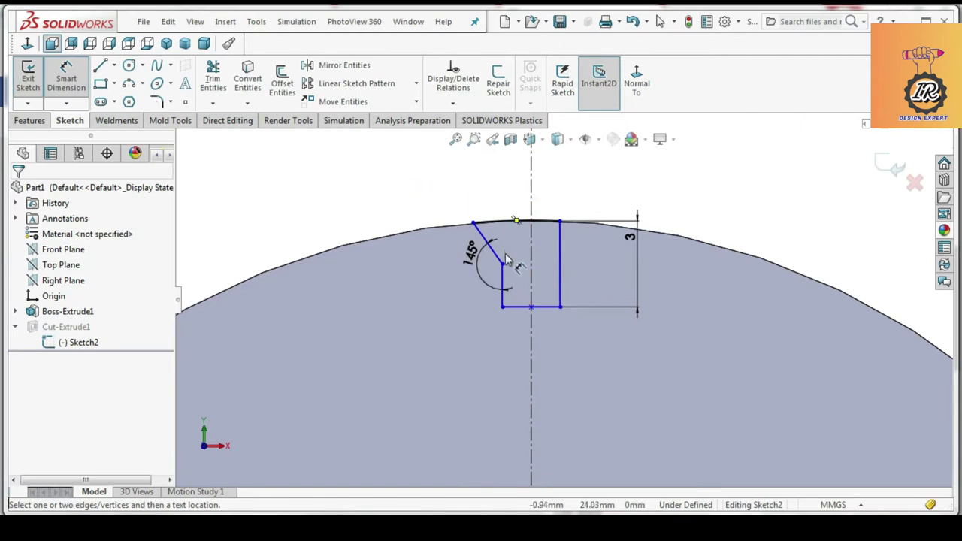
# Step: Place the slanted line's top end 2 mm from the centreline and delete the right wall
pyautogui.click(473, 223)
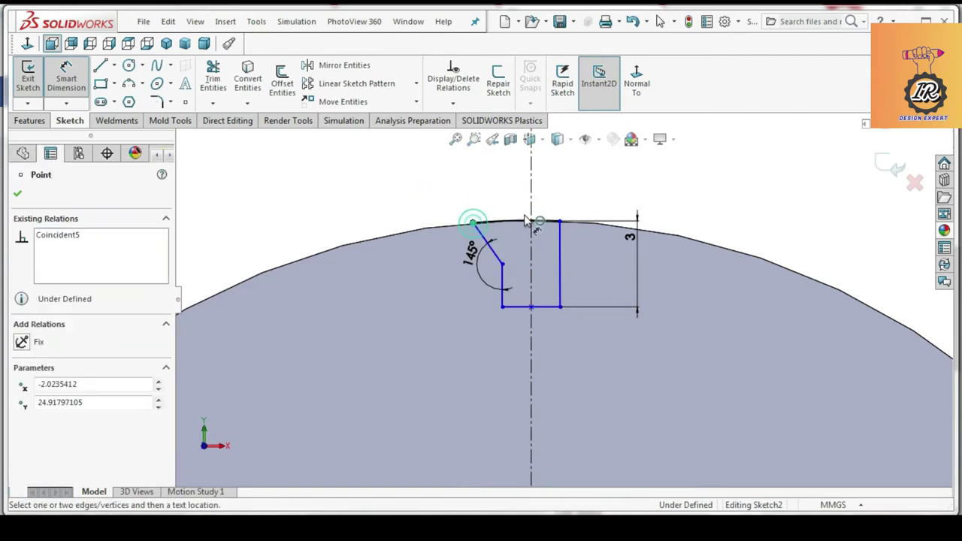
pyautogui.click(531, 204)
pyautogui.click(513, 202)
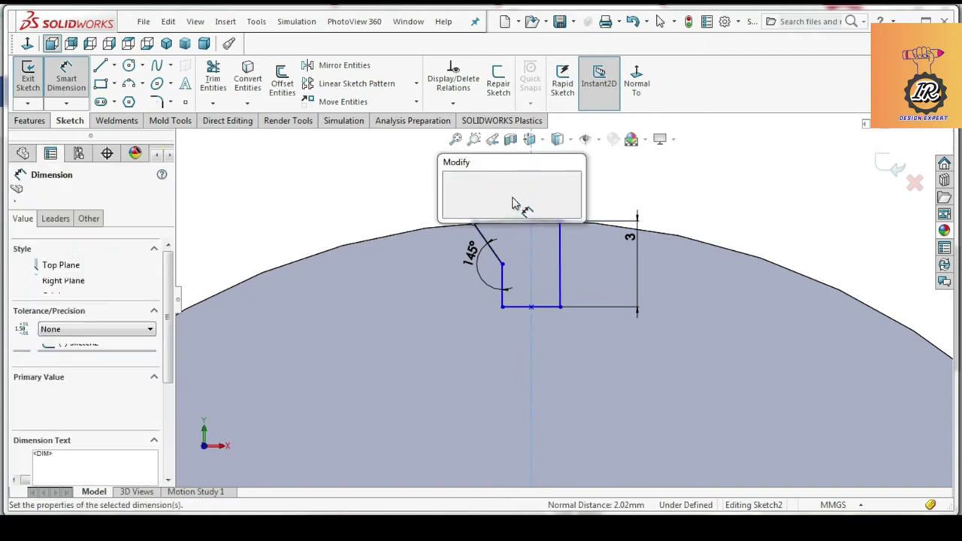
pyautogui.write('2')
pyautogui.press('Return')
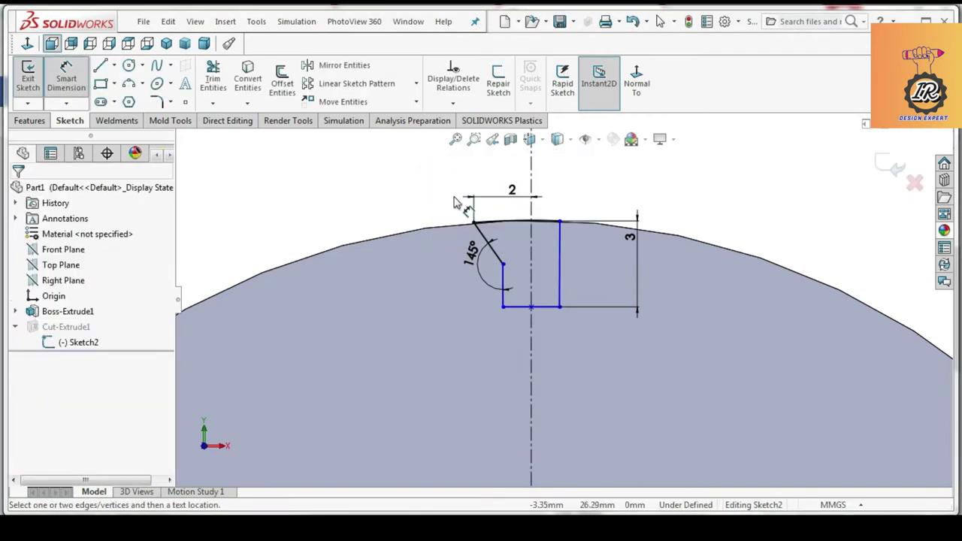
pyautogui.click(560, 241)
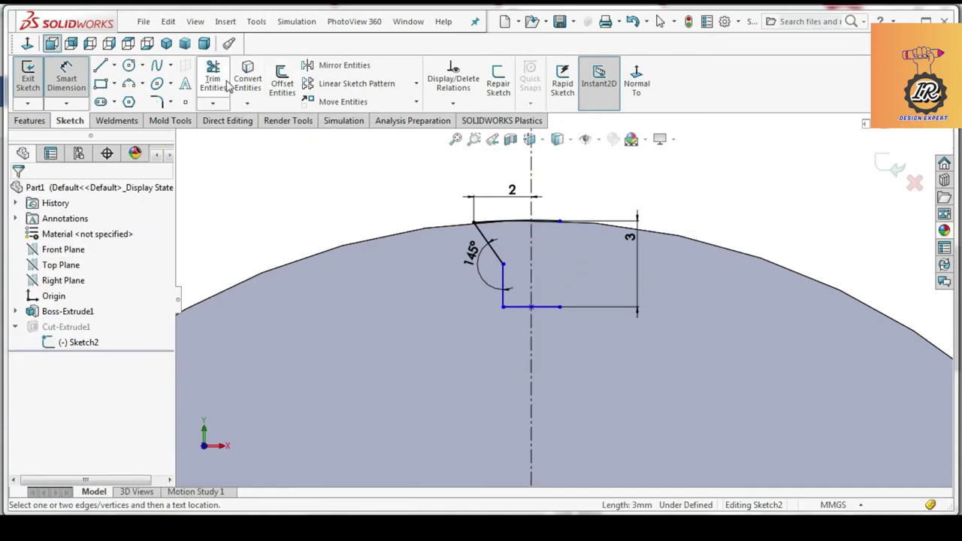
pyautogui.click(419, 179)
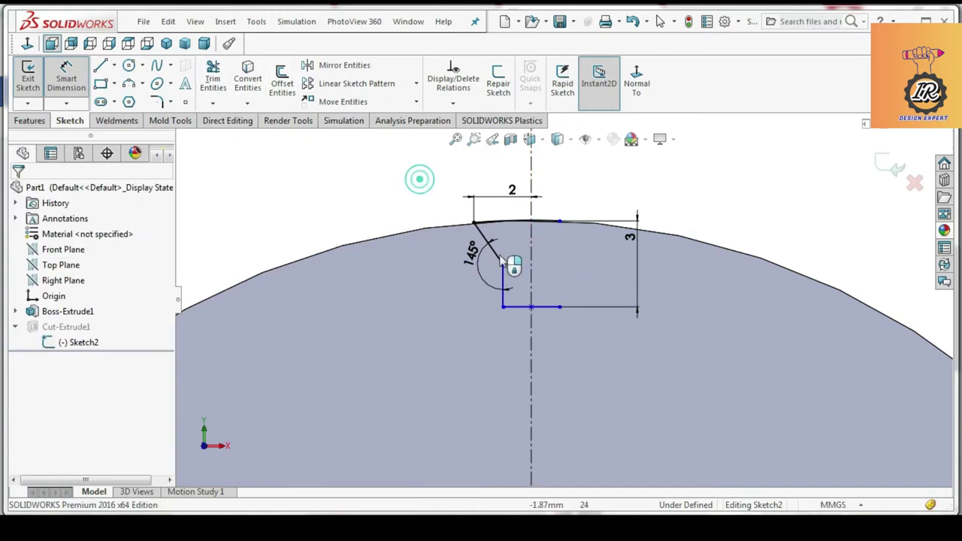
# Step: Mirror the slanted flank and short left wall about the vertical centreline
pyautogui.click(338, 65)
pyautogui.moveTo(443, 198); pyautogui.dragTo(547, 333)
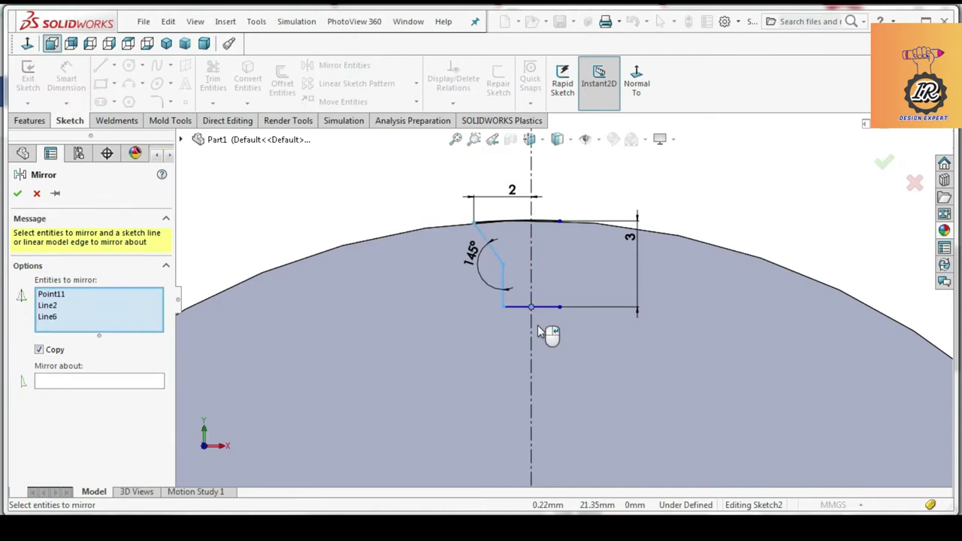
pyautogui.click(78, 386)
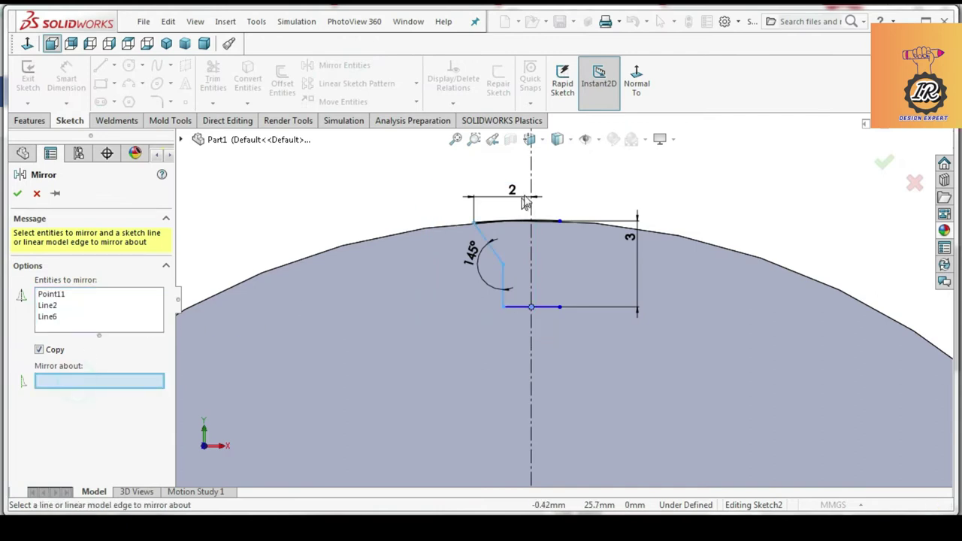
pyautogui.click(533, 186)
pyautogui.click(18, 195)
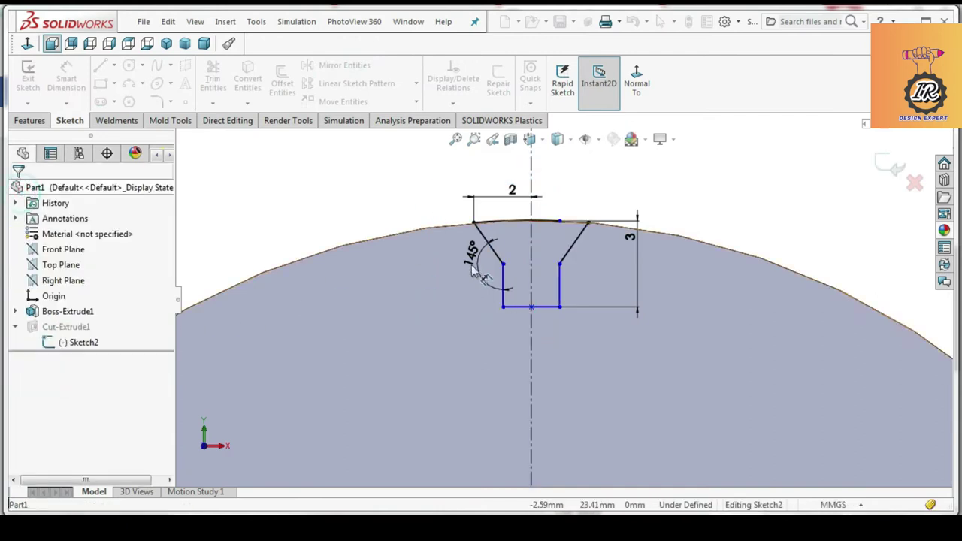
# Step: Trim the rim arc segment between the two flanks
pyautogui.click(222, 105)
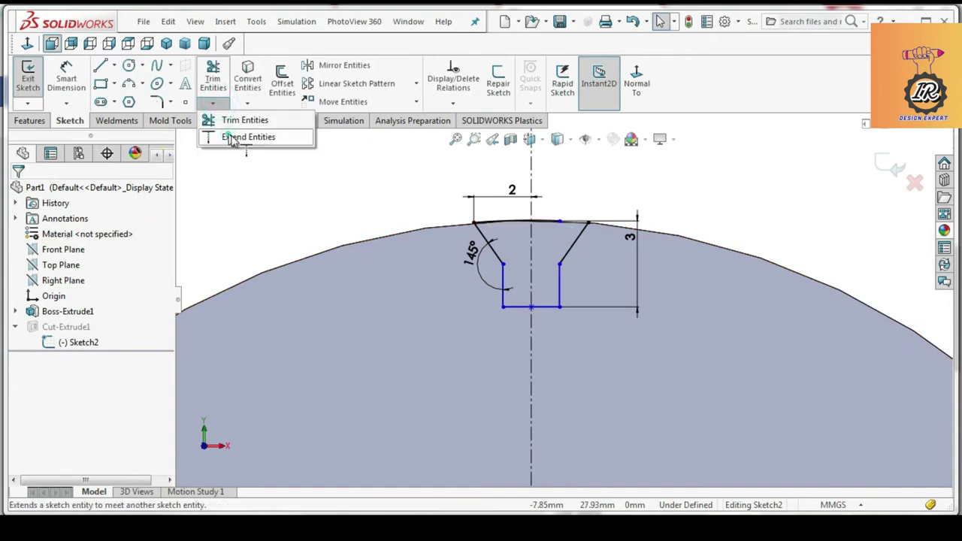
pyautogui.click(242, 125)
pyautogui.click(547, 222)
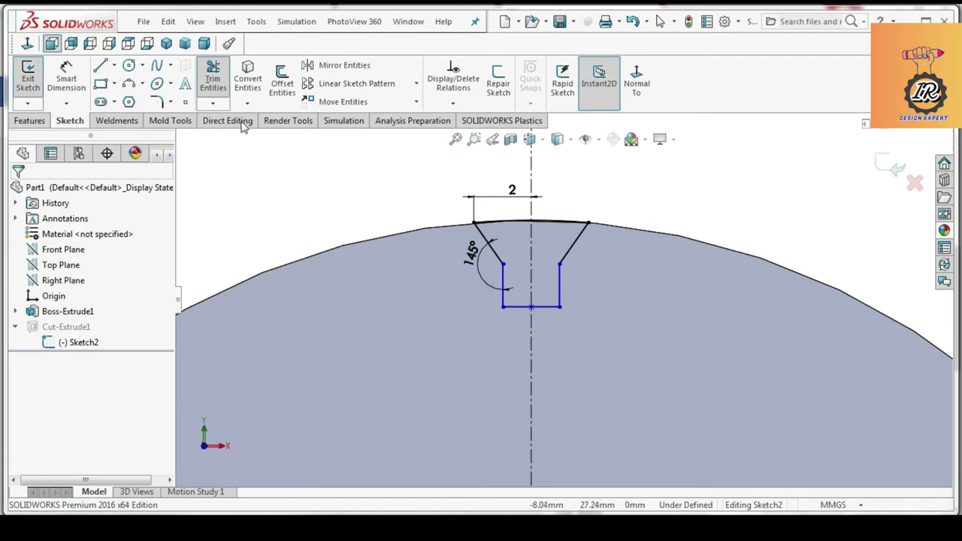
# Step: Dimension the slot depth from the bottom line to the right top corner as 1.50 mm
pyautogui.click(66, 79)
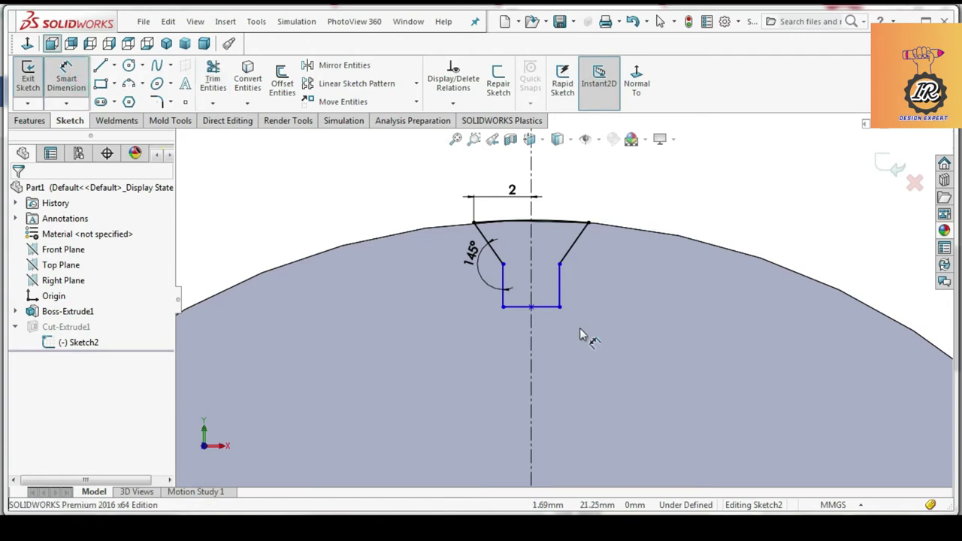
pyautogui.click(557, 306)
pyautogui.click(556, 261)
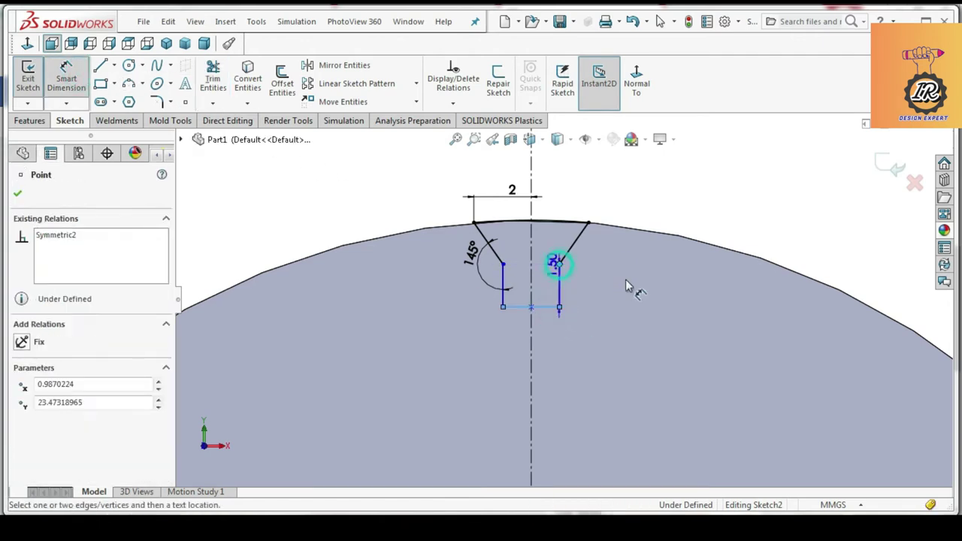
pyautogui.click(623, 278)
pyautogui.click(567, 274)
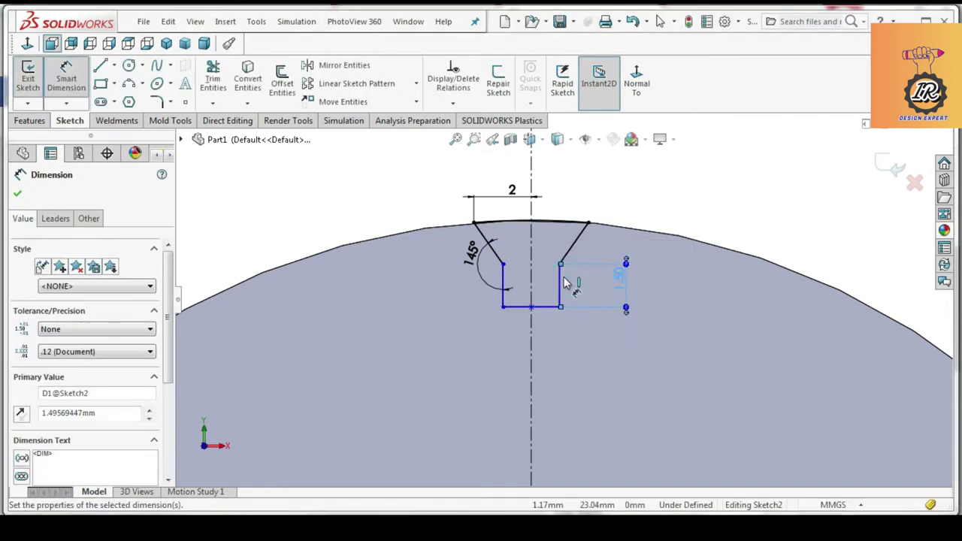
# Step: Dimension the left top corner 1 mm from the centreline
pyautogui.click(502, 265)
pyautogui.click(531, 275)
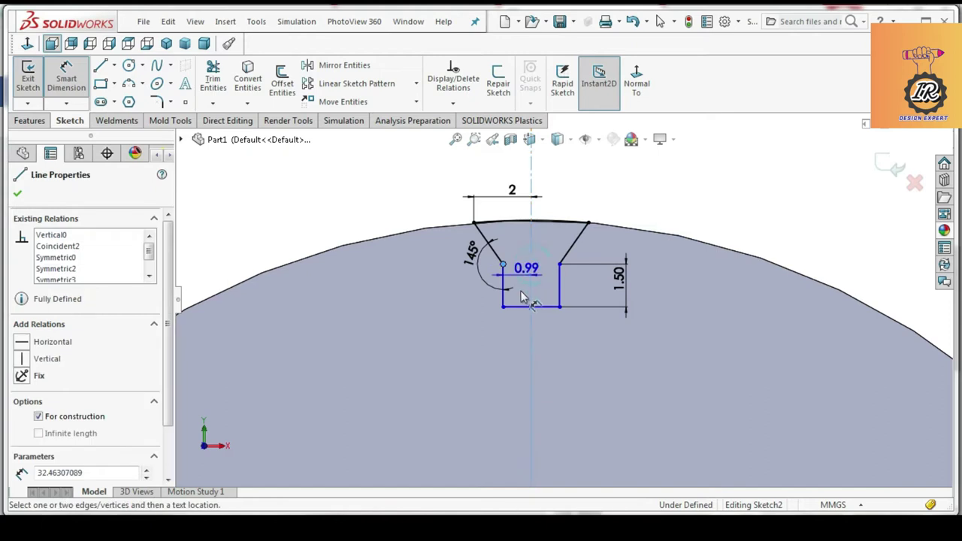
pyautogui.click(449, 301)
pyautogui.write('1')
pyautogui.press('Return')
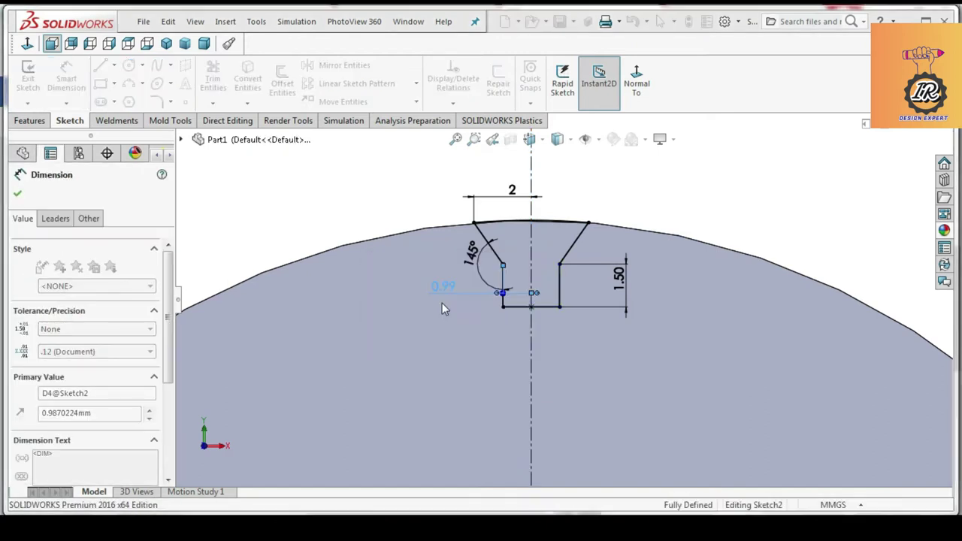
pyautogui.click(739, 223)
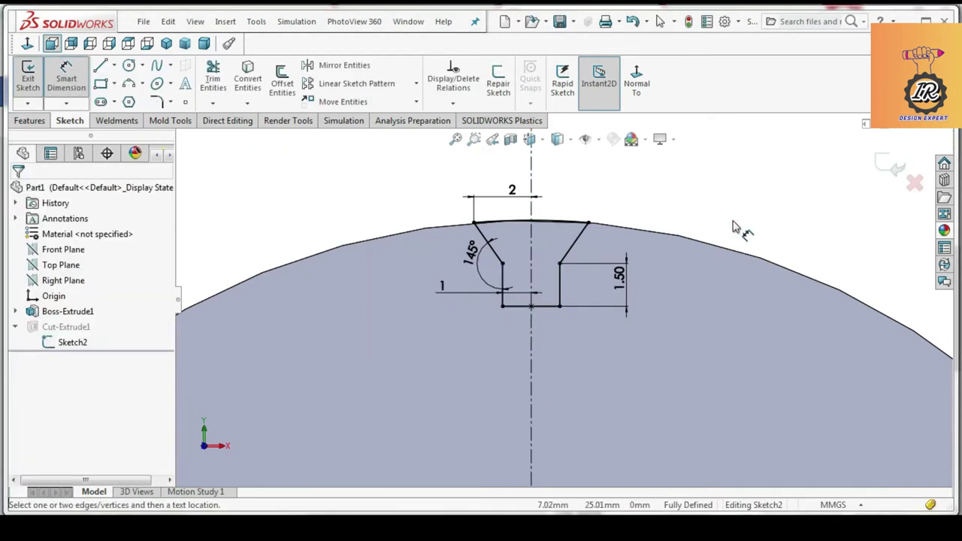
pyautogui.press('super')
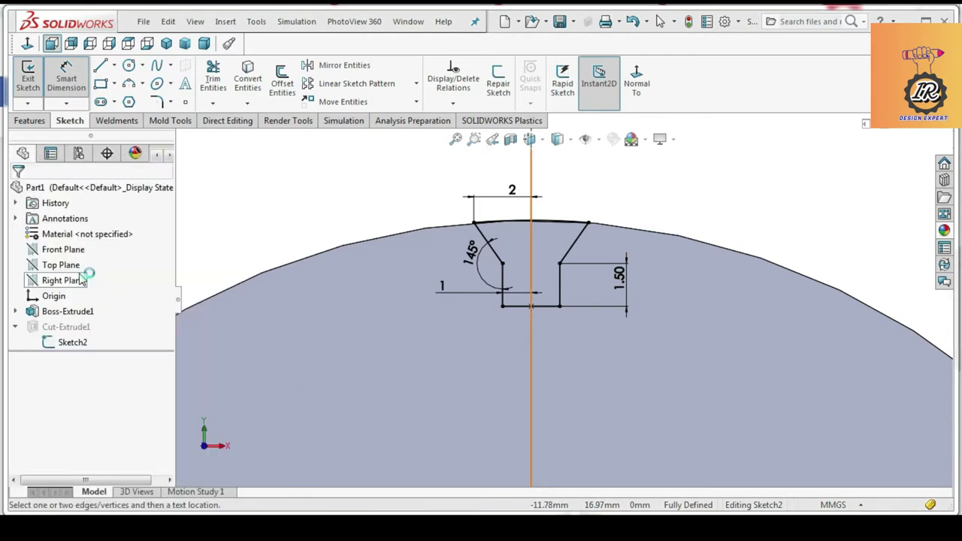
# Step: Paste the slot-sketch screenshot into a new Paint canvas and minimize Paint
pyautogui.hotkey('ctrl', 'v')
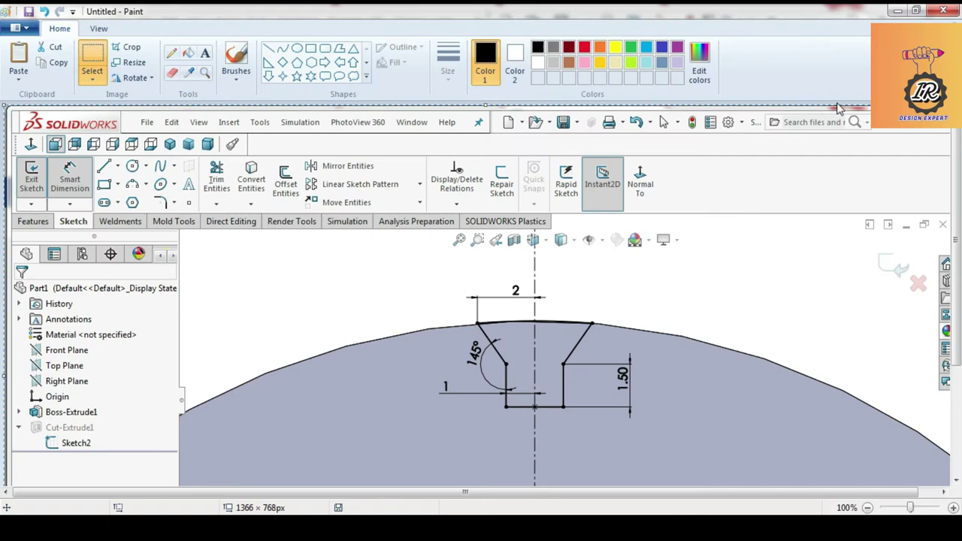
pyautogui.click(896, 11)
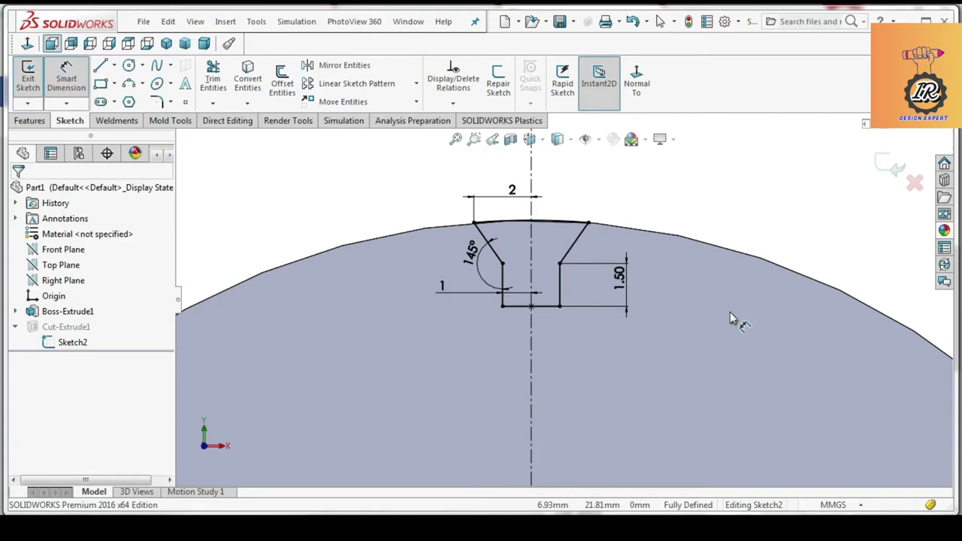
# Step: Exit the slot sketch so the cut rebuilds, and orbit to inspect the notch
pyautogui.scroll(5, 474, 293)
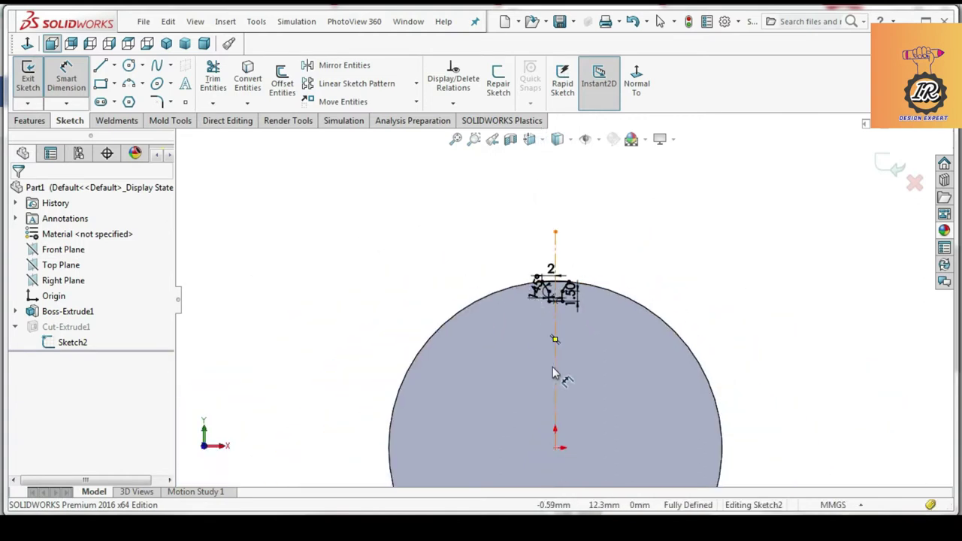
pyautogui.scroll(-2, 568, 386)
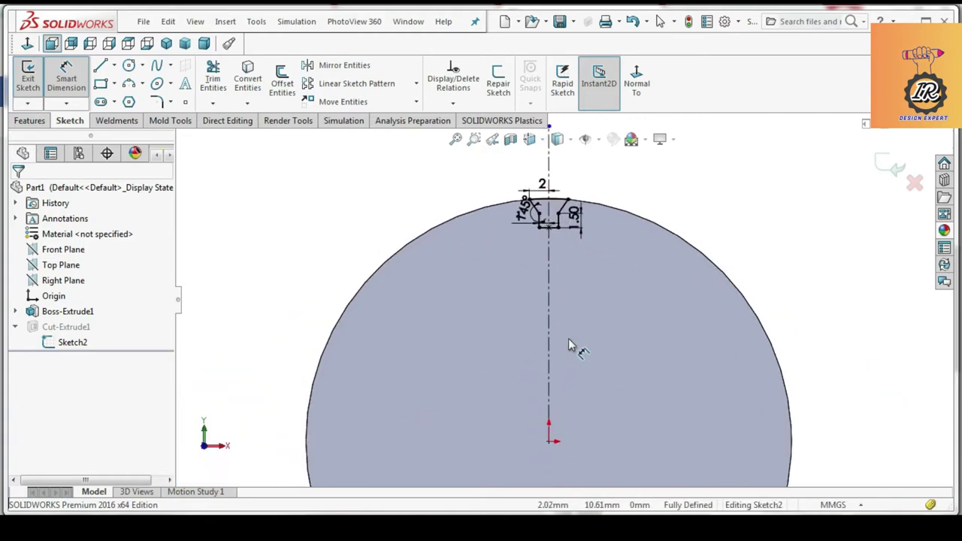
pyautogui.click(636, 79)
pyautogui.click(879, 164)
pyautogui.moveTo(714, 291); pyautogui.dragTo(732, 305, button='middle')
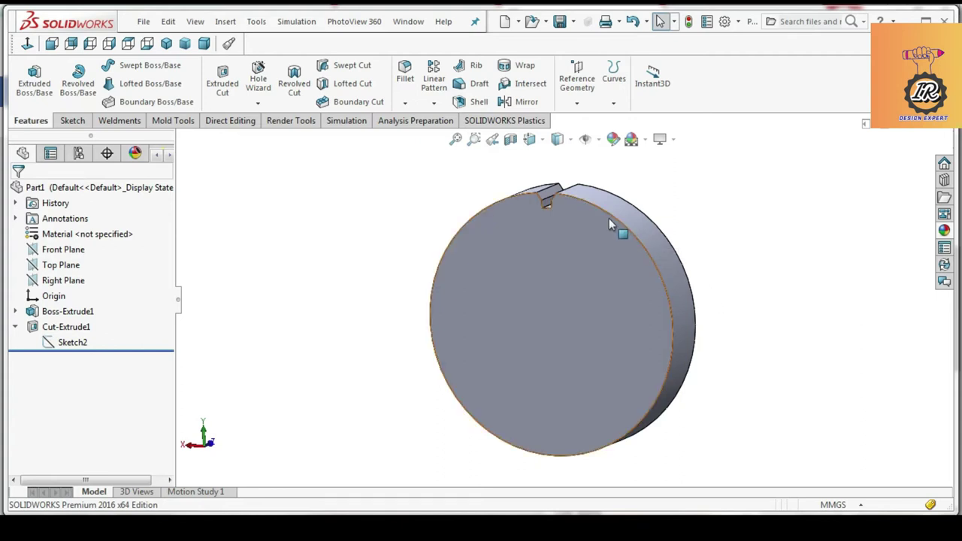
# Step: Reopen Sketch2 for editing, view it normal to the plane, and start Sketch Fillet
pyautogui.rightClick(69, 341)
pyautogui.click(77, 248)
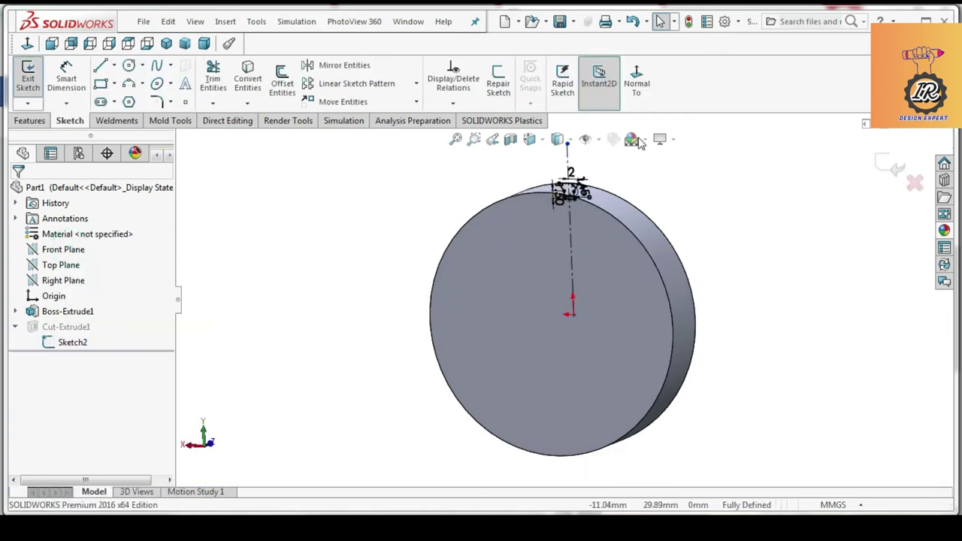
pyautogui.click(636, 82)
pyautogui.scroll(-10, 568, 184)
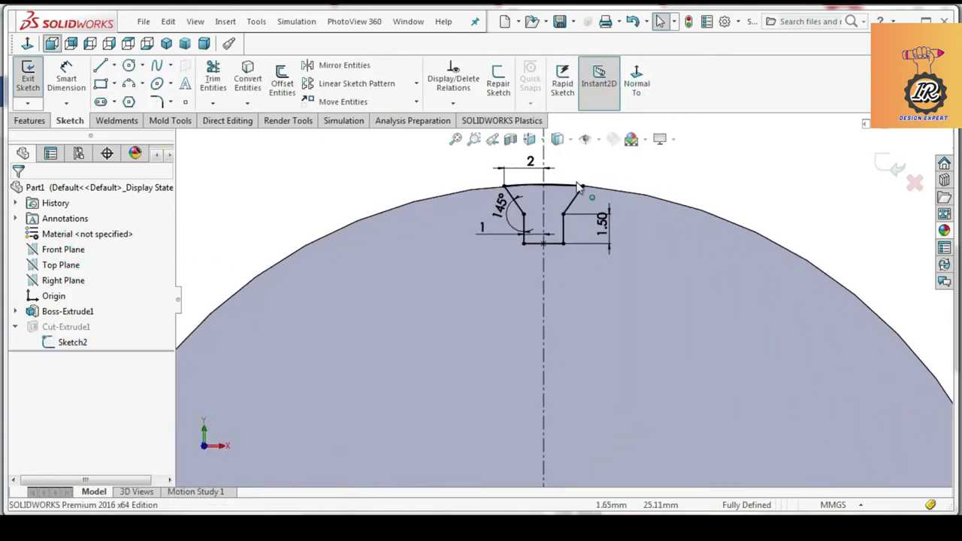
pyautogui.click(157, 102)
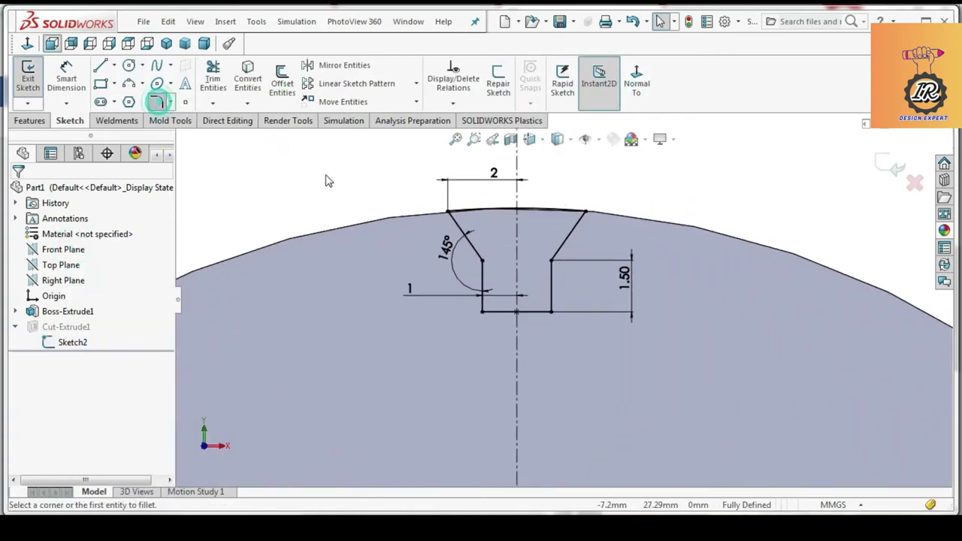
# Step: Fillet the left notch corner between the slanted and vertical lines at 1 mm
pyautogui.click(482, 272)
pyautogui.click(475, 257)
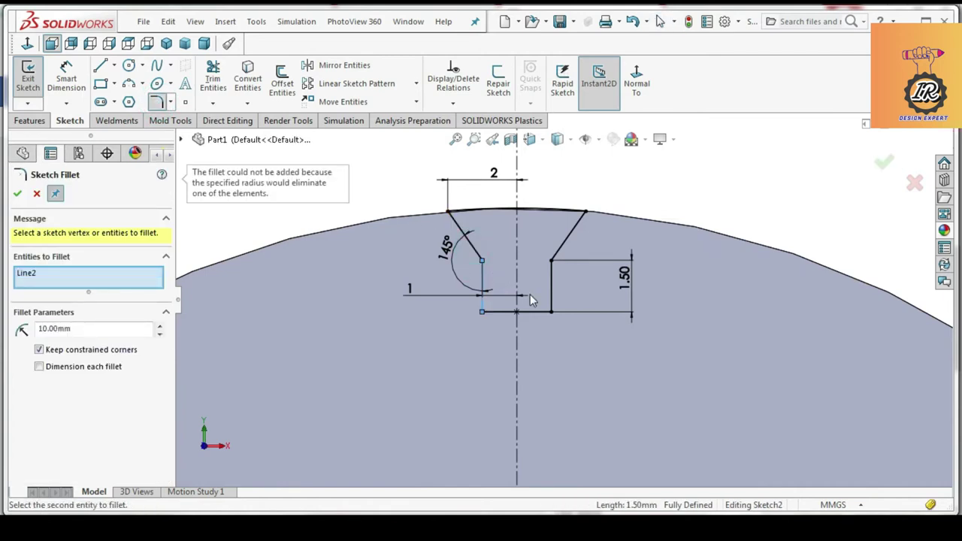
pyautogui.doubleClick(89, 330)
pyautogui.write('1')
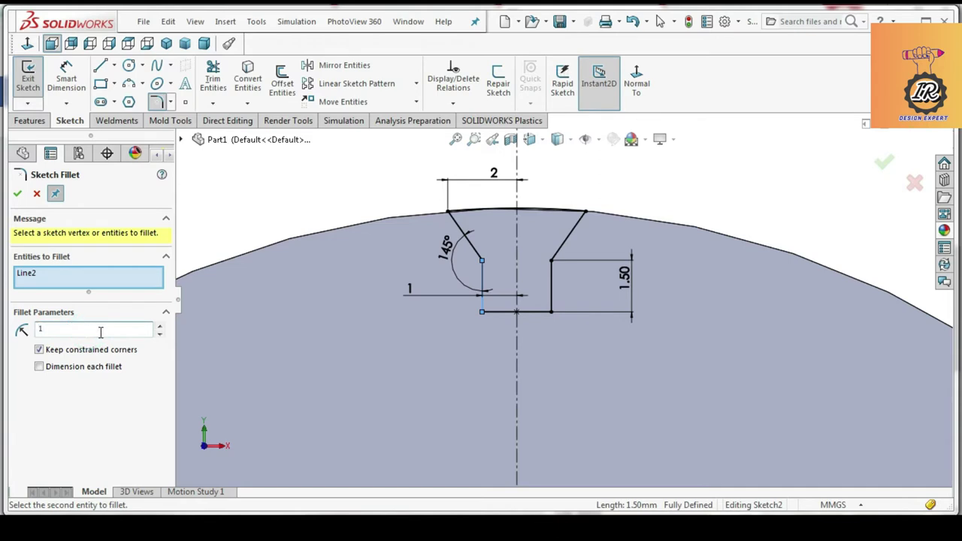
pyautogui.scroll(-3, 462, 289)
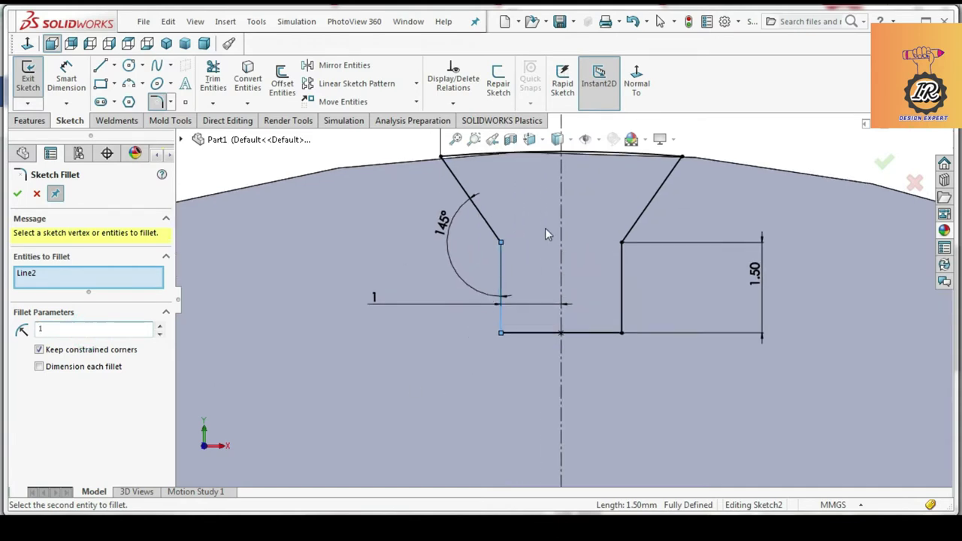
pyautogui.click(482, 219)
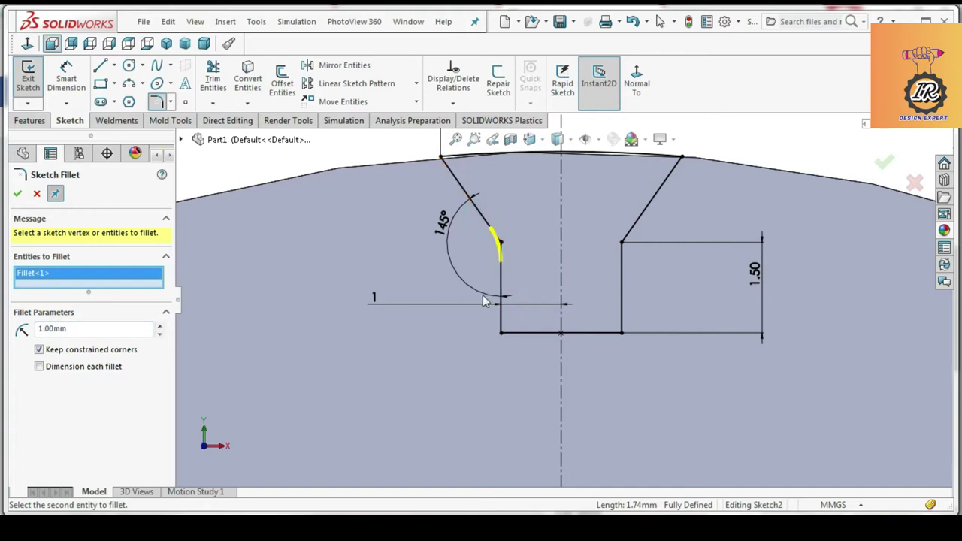
pyautogui.click(18, 195)
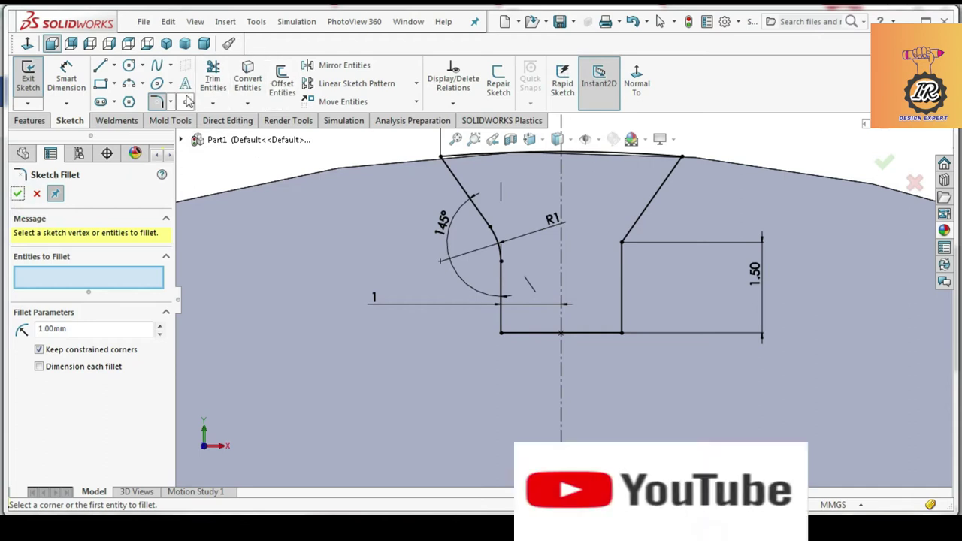
# Step: Fillet the right notch corner at 1 mm and confirm the sketch fillets
pyautogui.click(622, 265)
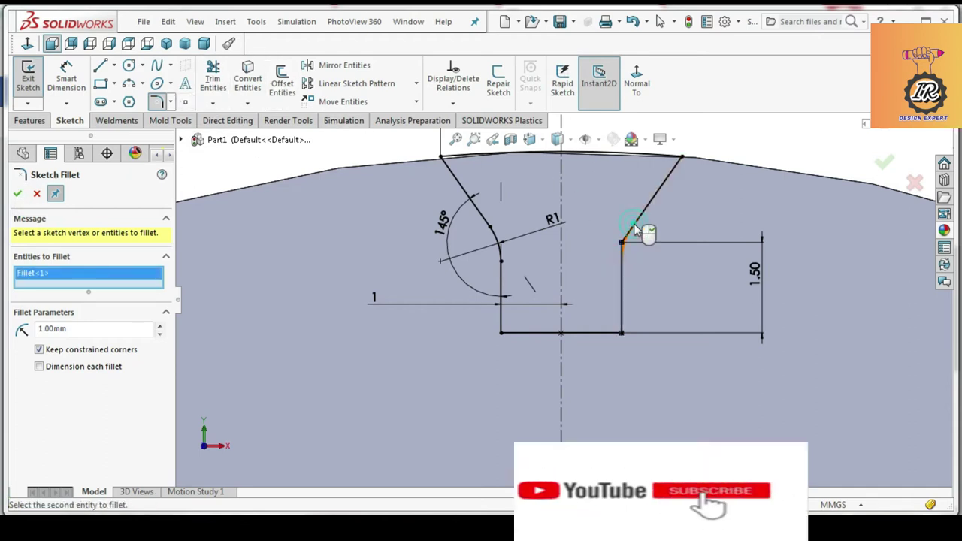
pyautogui.click(18, 195)
pyautogui.scroll(3, 286, 260)
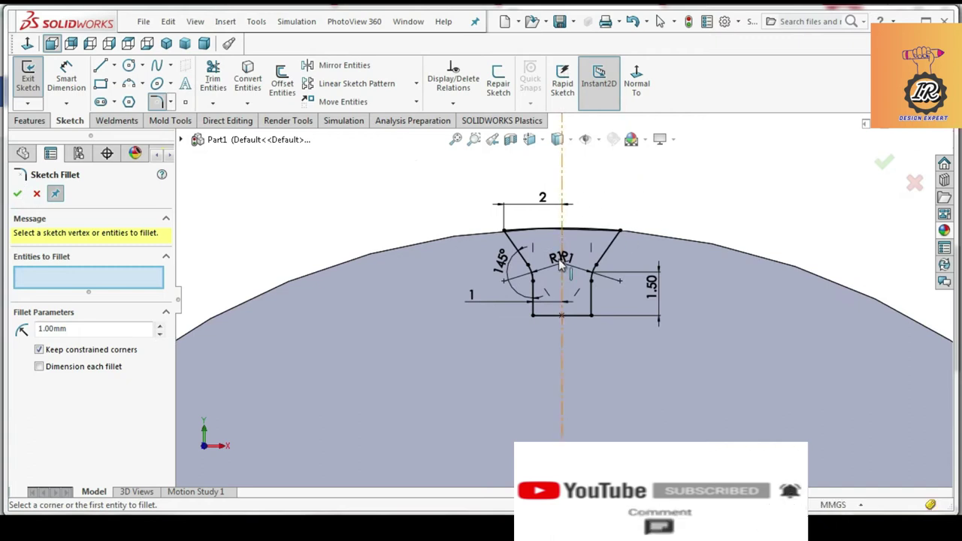
pyautogui.scroll(3, 569, 259)
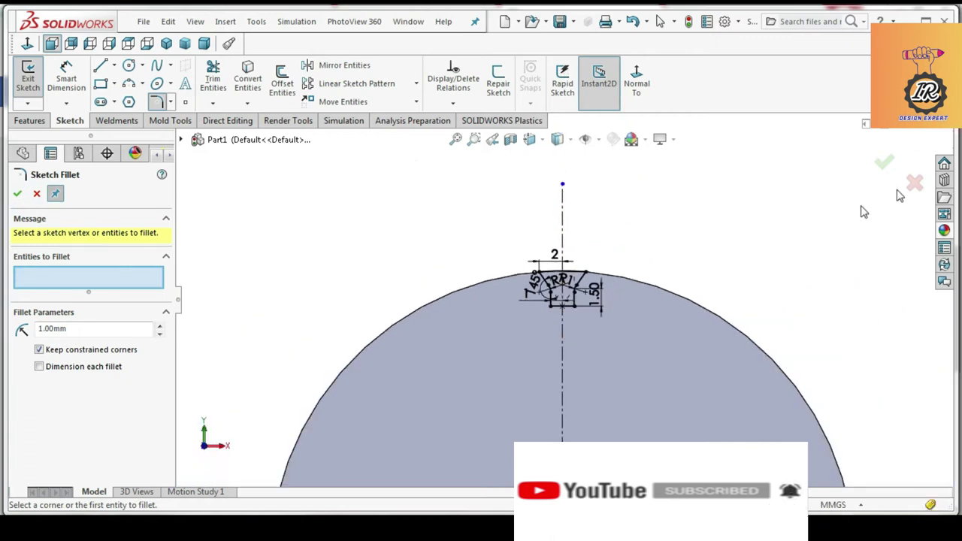
pyautogui.click(887, 163)
pyautogui.scroll(3, 587, 236)
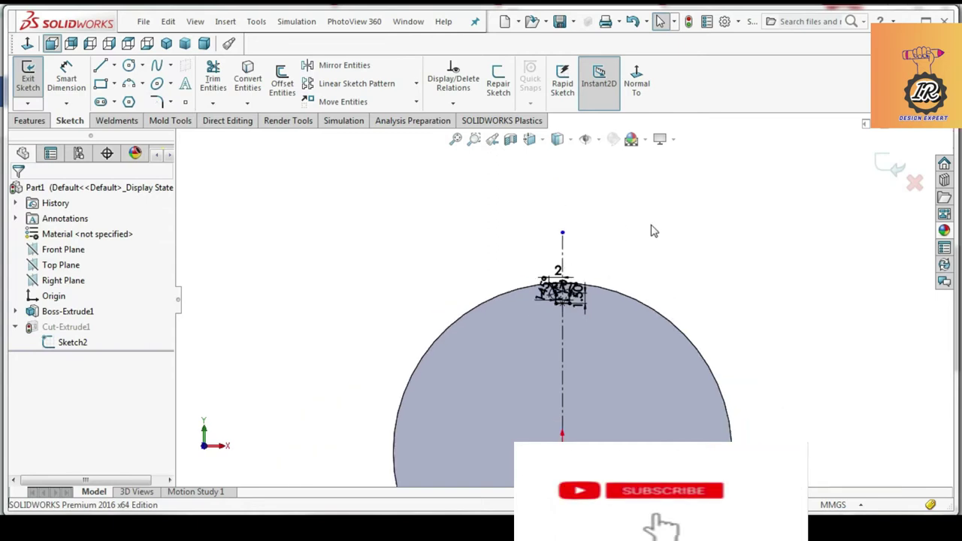
# Step: Exit Sketch2 to rebuild Cut-Extrude1 with the filleted notch, then orbit to view it
pyautogui.click(890, 167)
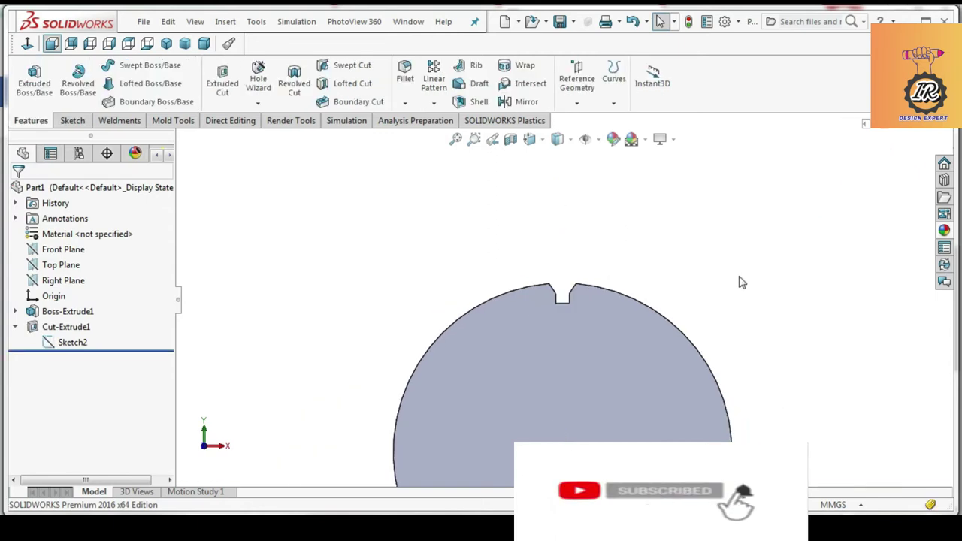
pyautogui.moveTo(729, 308); pyautogui.dragTo(599, 341, button='middle')
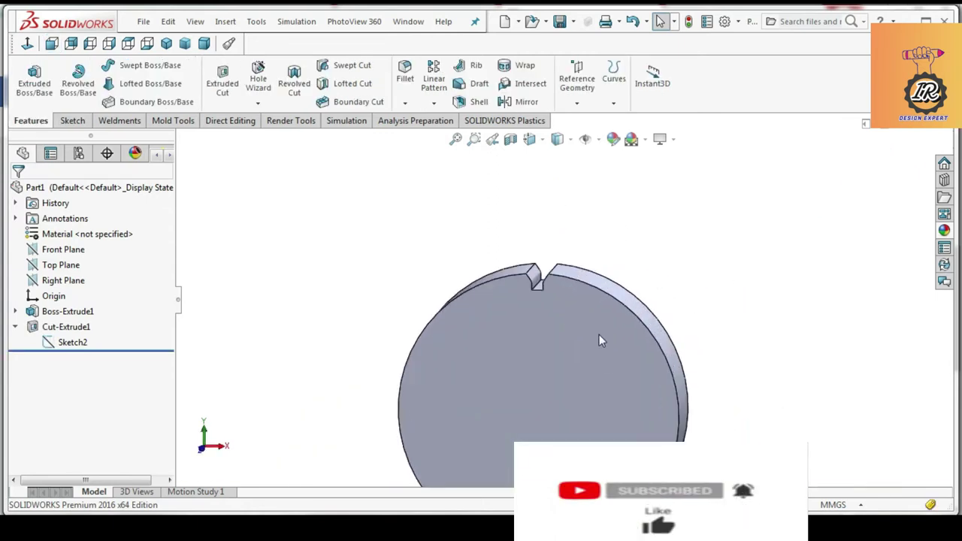
pyautogui.scroll(-2, 599, 334)
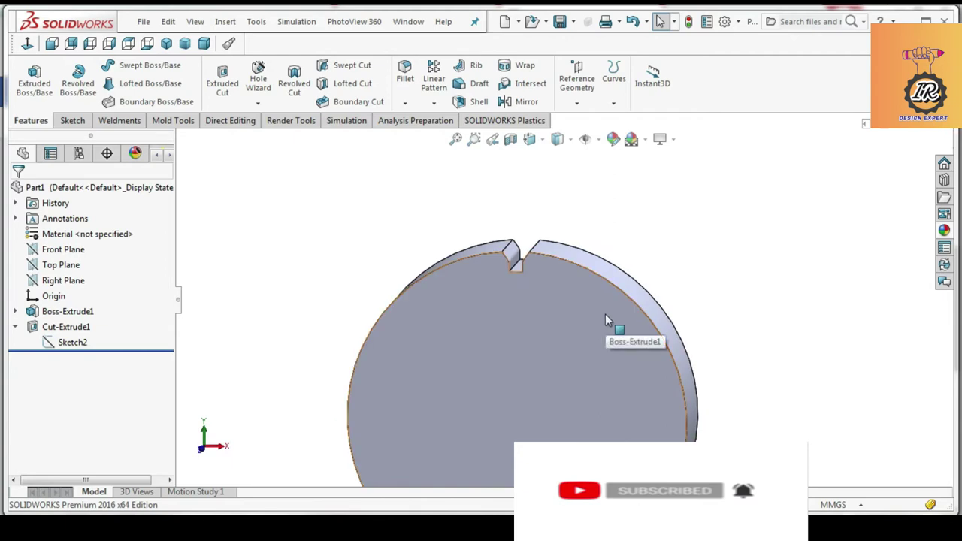
# Step: Create a 'gears' folder under ANIMATION MODEL and save Part1 into it
pyautogui.click(559, 23)
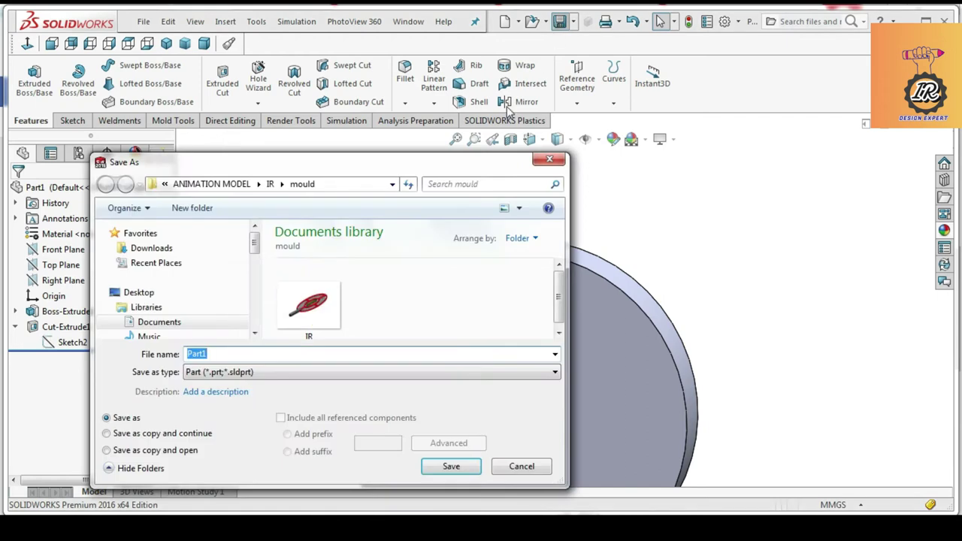
pyautogui.click(258, 184)
pyautogui.click(269, 184)
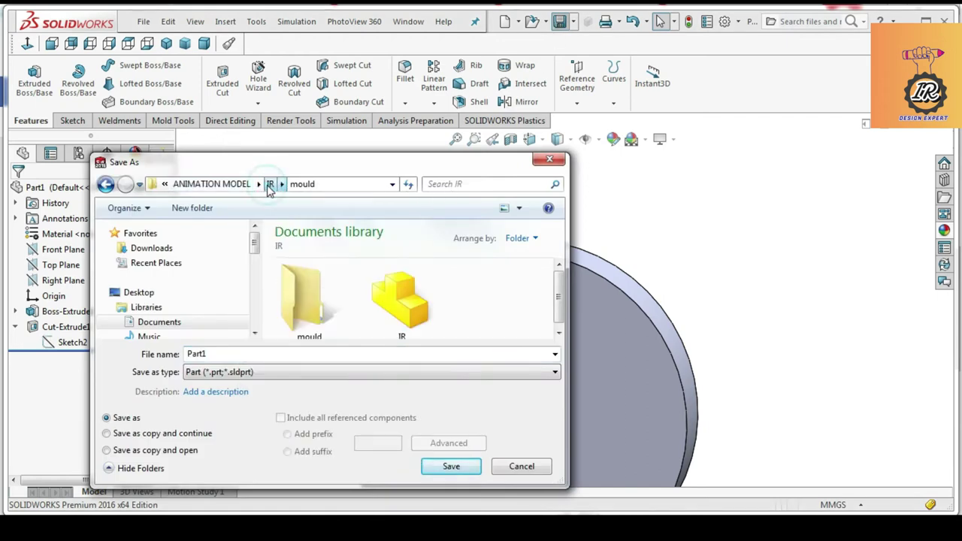
pyautogui.click(264, 186)
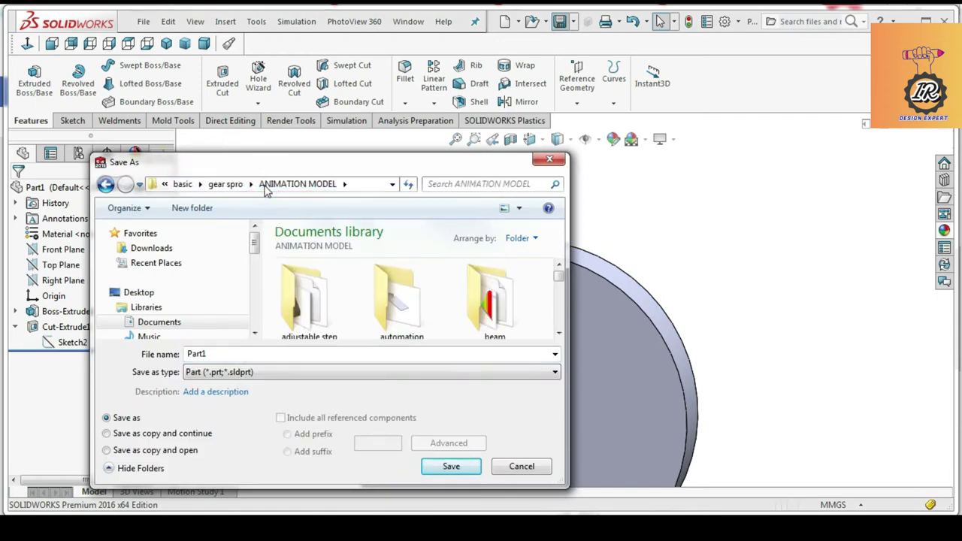
pyautogui.click(216, 214)
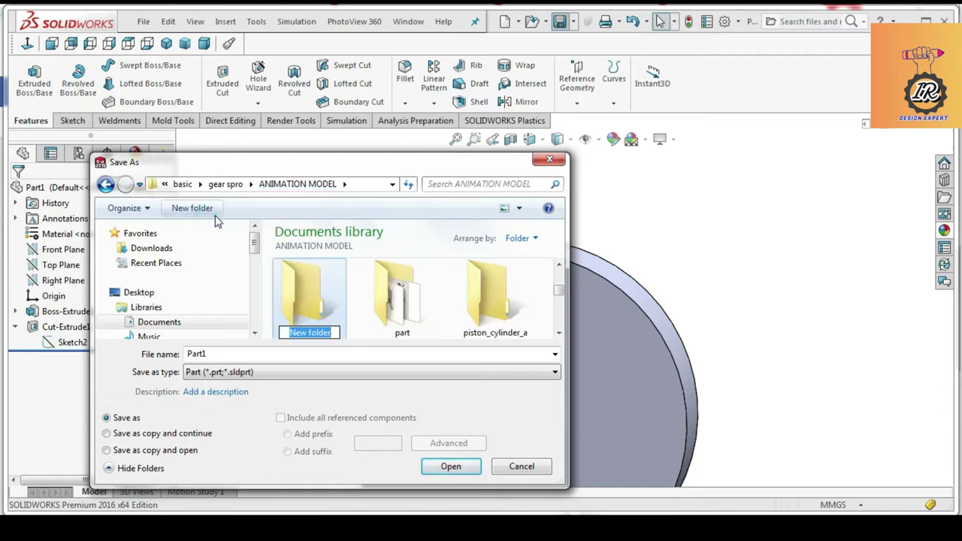
pyautogui.write('gears')
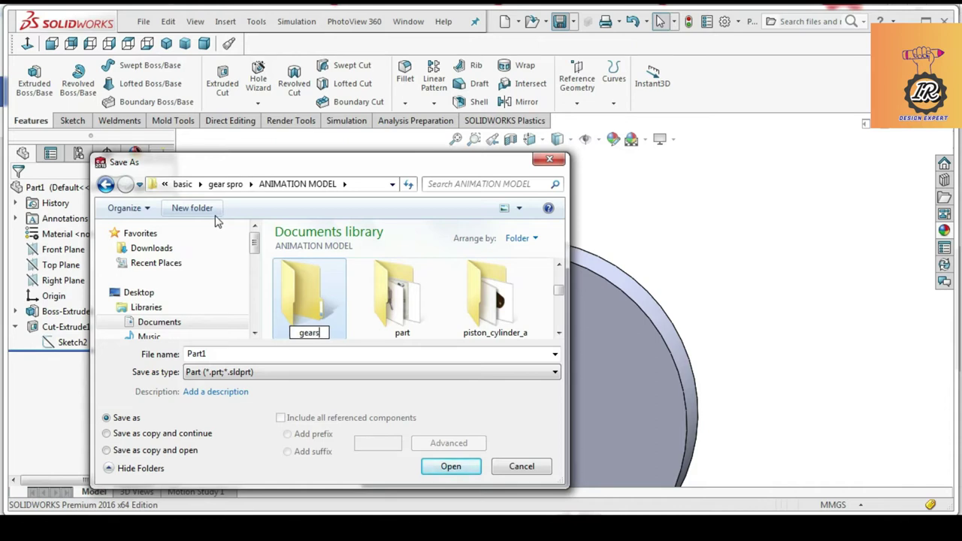
pyautogui.press('Return')
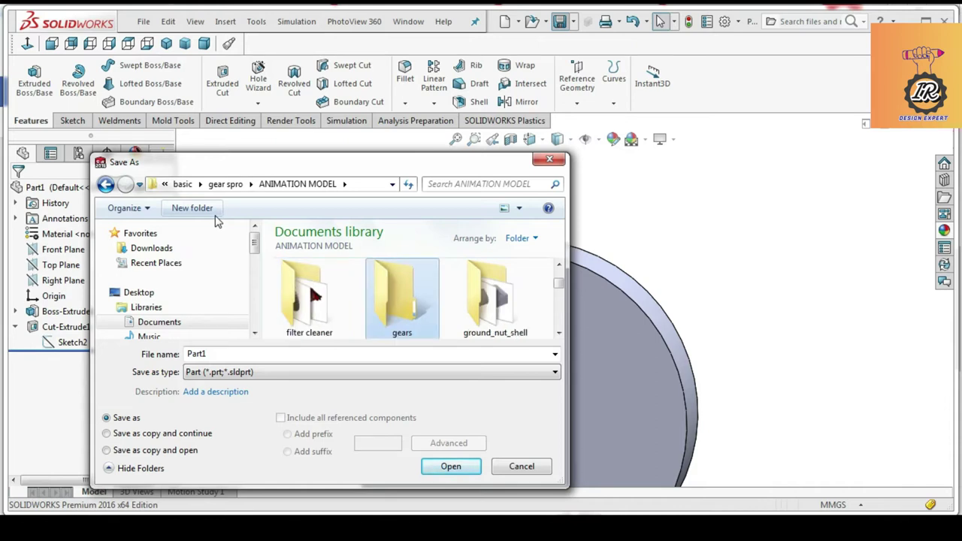
pyautogui.press('Return')
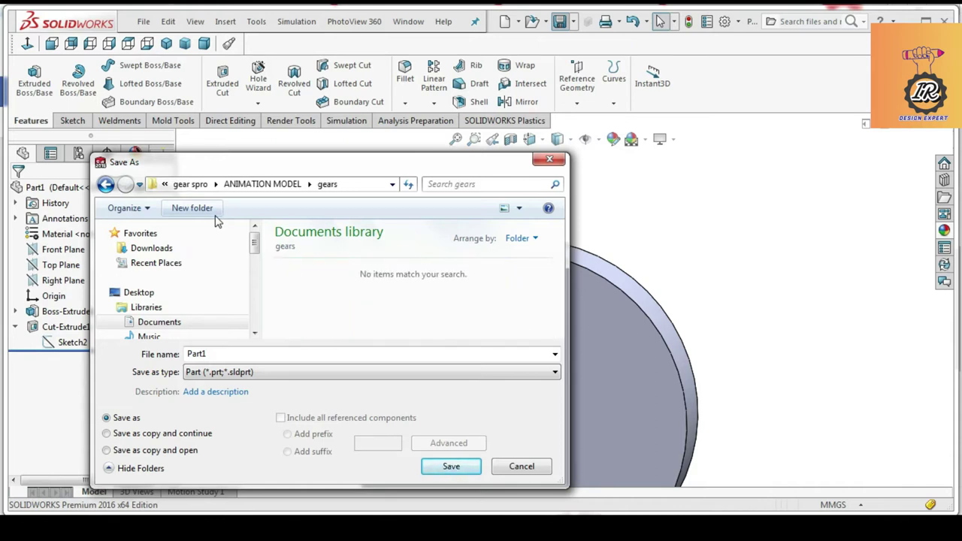
pyautogui.click(451, 466)
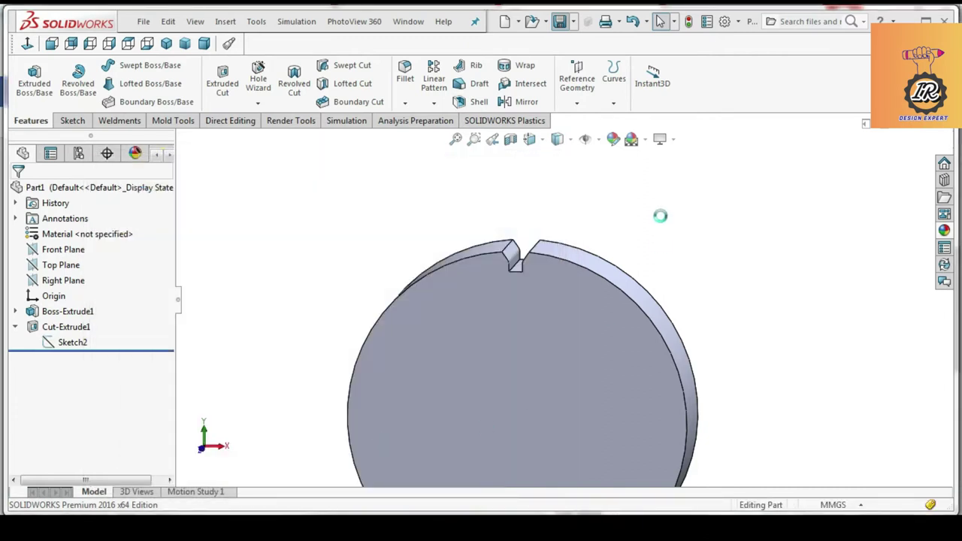
# Step: Circular-pattern Cut-Extrude1 into 24 equal instances over 360° about the disc's outer edge
pyautogui.click(72, 329)
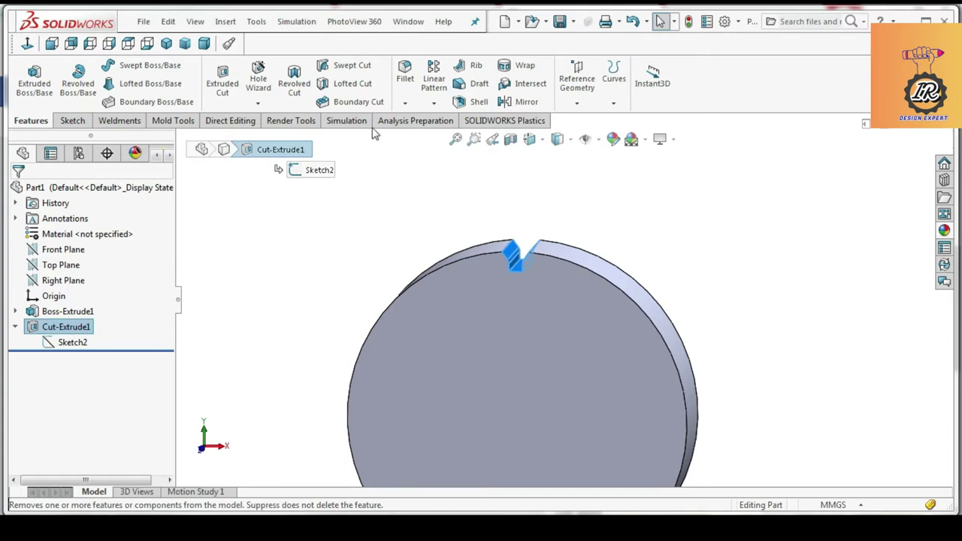
pyautogui.click(434, 103)
pyautogui.click(444, 138)
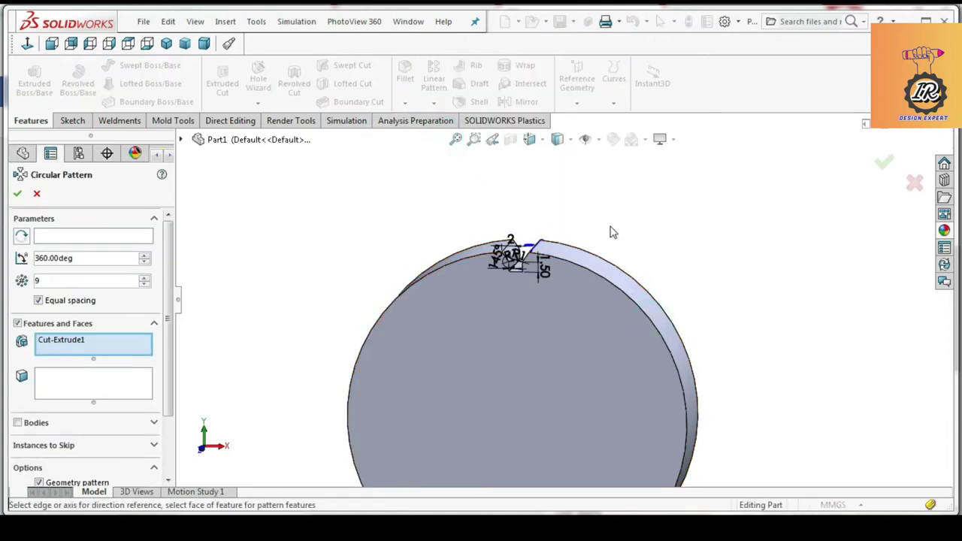
pyautogui.click(72, 391)
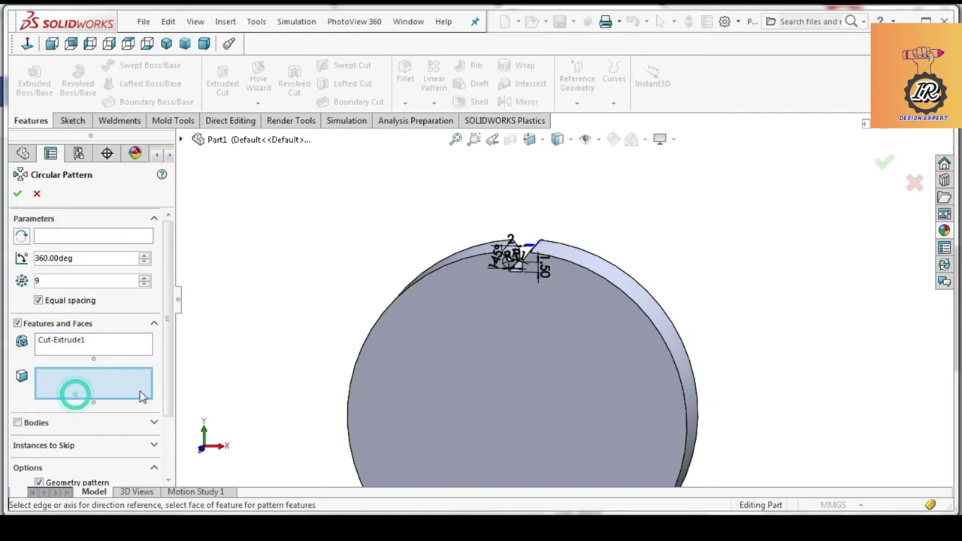
pyautogui.click(122, 237)
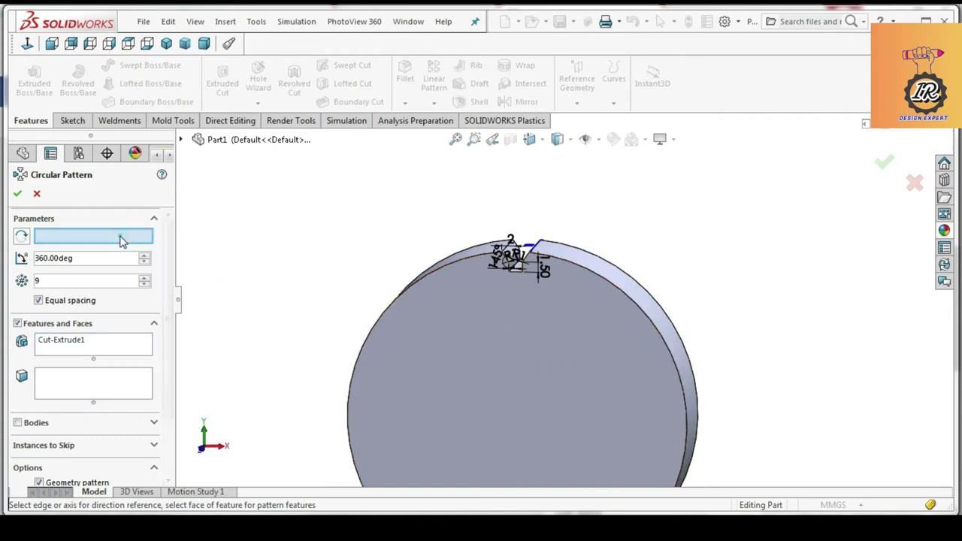
pyautogui.click(651, 323)
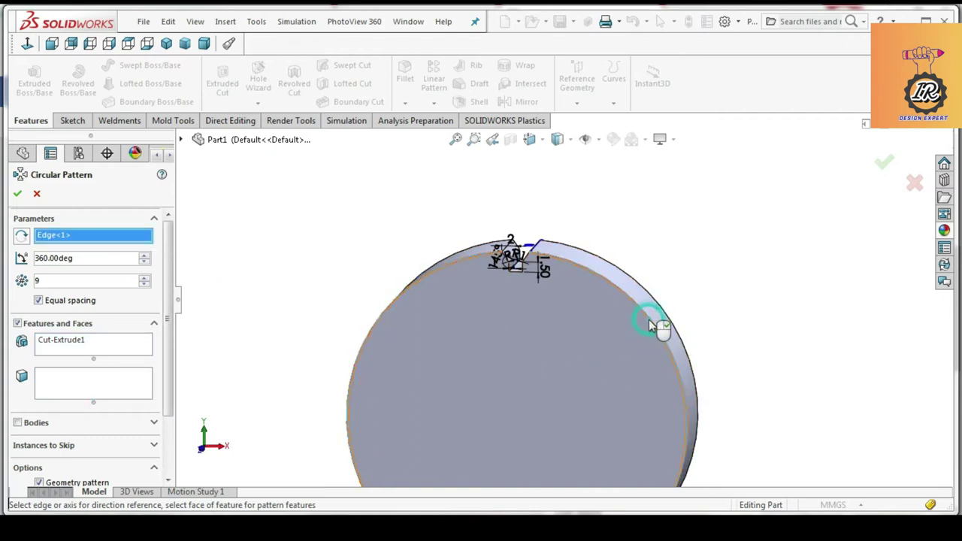
pyautogui.scroll(3, 434, 272)
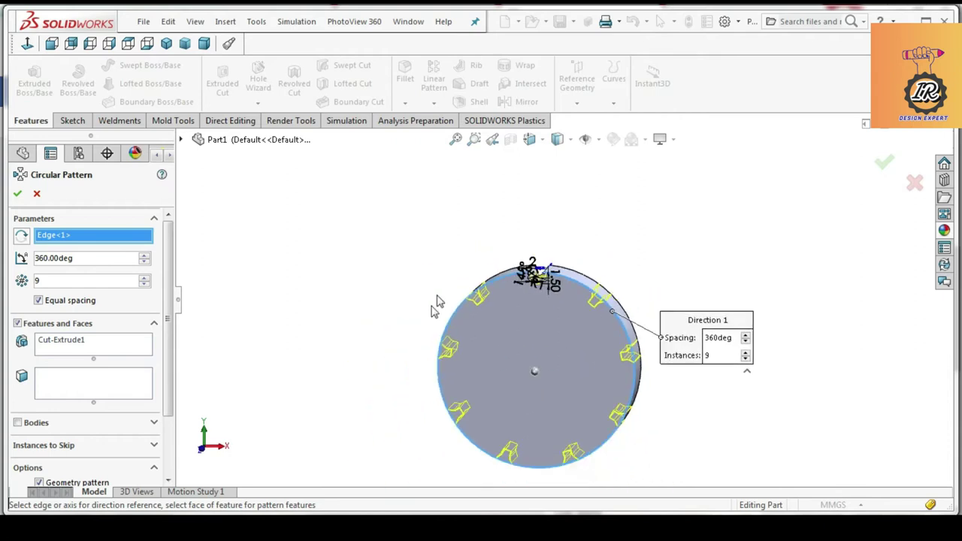
pyautogui.scroll(15, 148, 281)
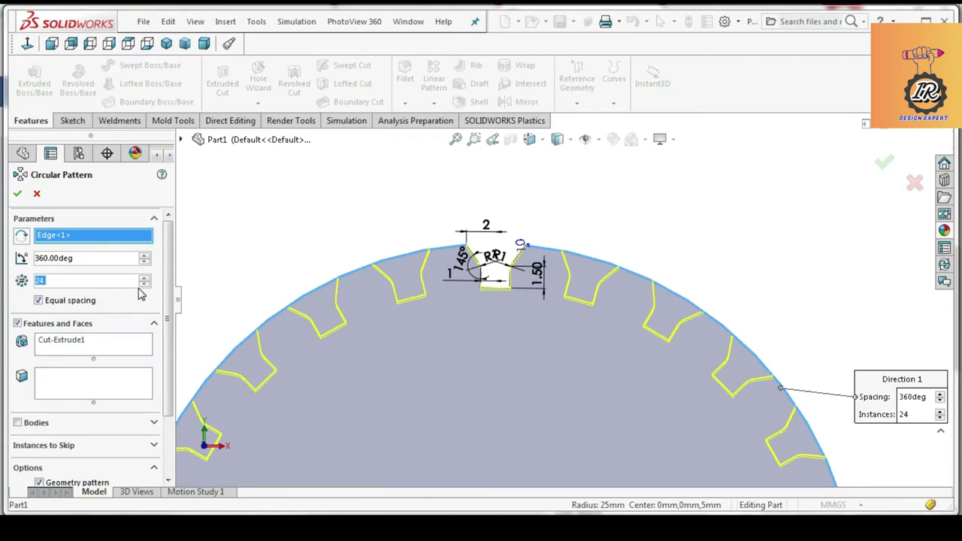
pyautogui.click(18, 194)
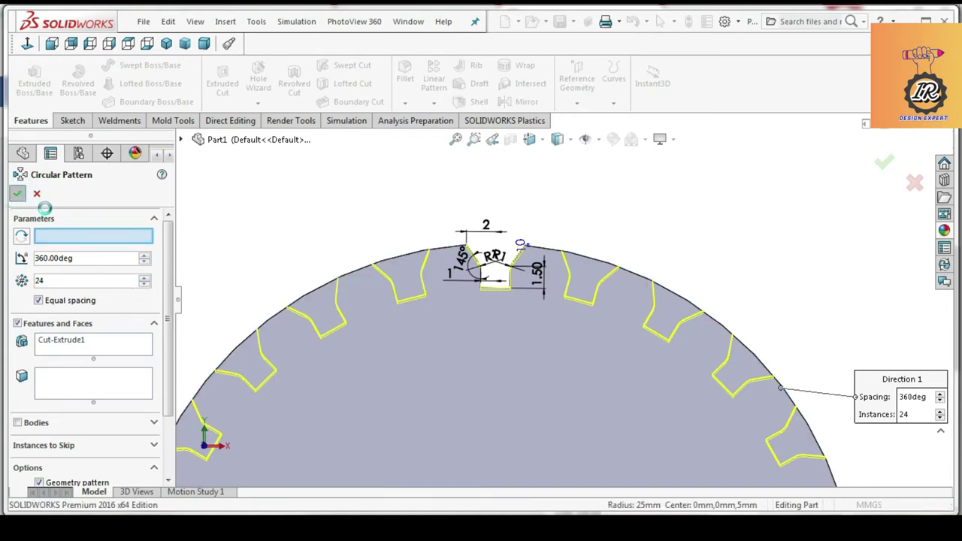
pyautogui.scroll(5, 462, 263)
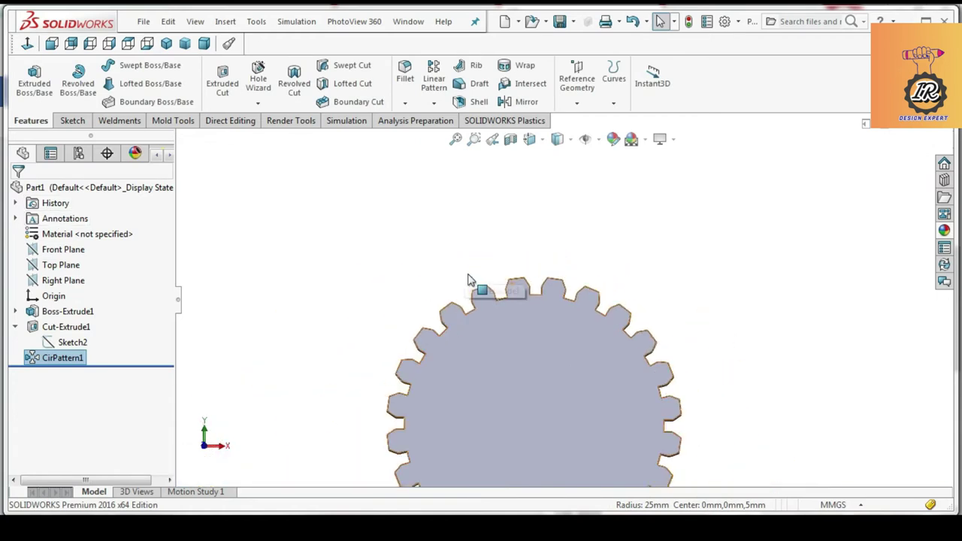
# Step: Inspect the finished 24-tooth gear, then create a new Part2 document from the Part template
pyautogui.scroll(3, 537, 372)
pyautogui.moveTo(558, 393); pyautogui.dragTo(604, 304, button='middle')
pyautogui.scroll(-5, 570, 342)
pyautogui.click(429, 196)
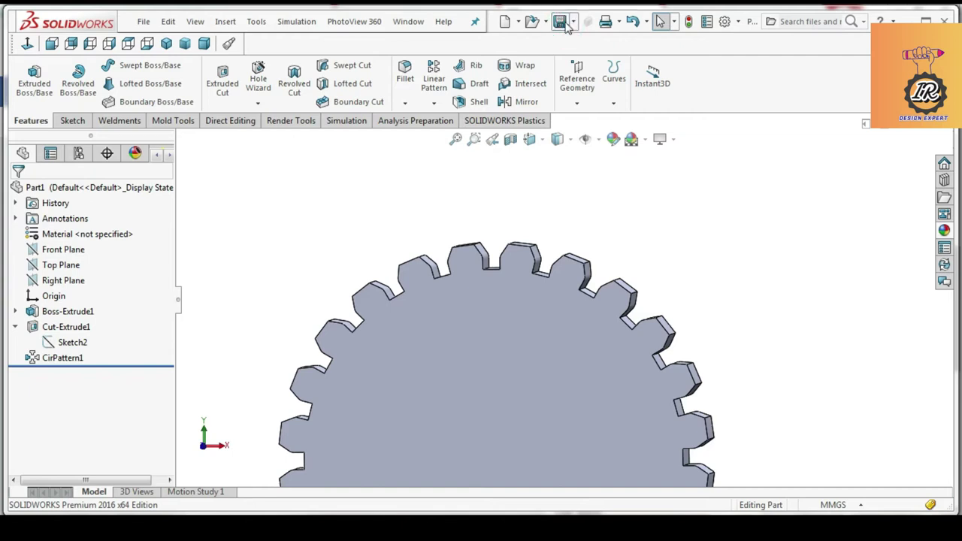
pyautogui.click(507, 24)
pyautogui.doubleClick(350, 242)
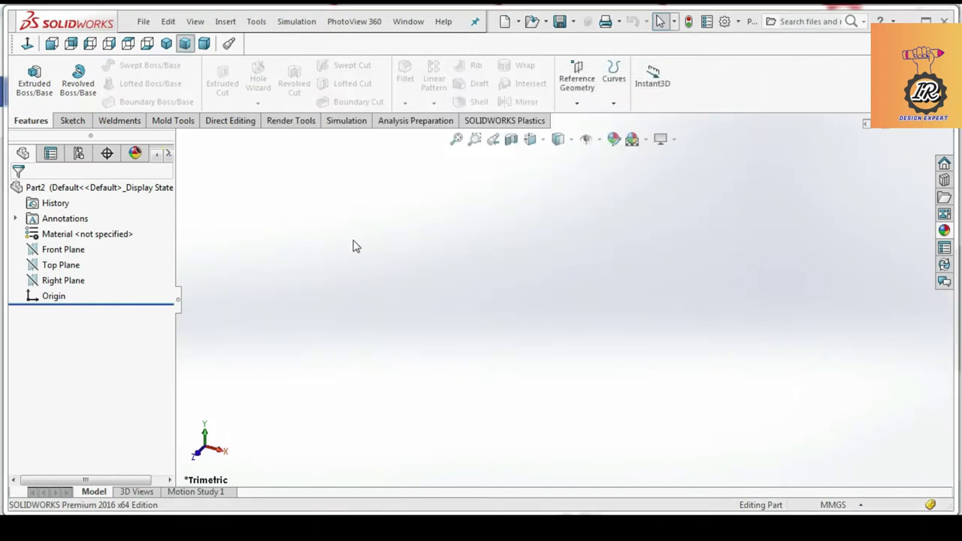
# Step: Sketch a vertical centerline from the origin on the Front Plane and apply the Plain White scene
pyautogui.click(72, 120)
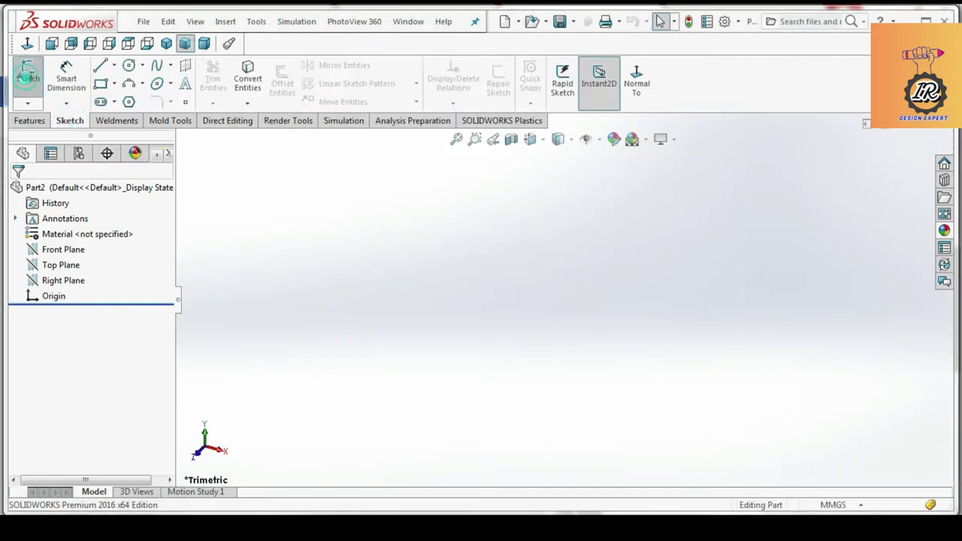
pyautogui.click(28, 75)
pyautogui.click(439, 197)
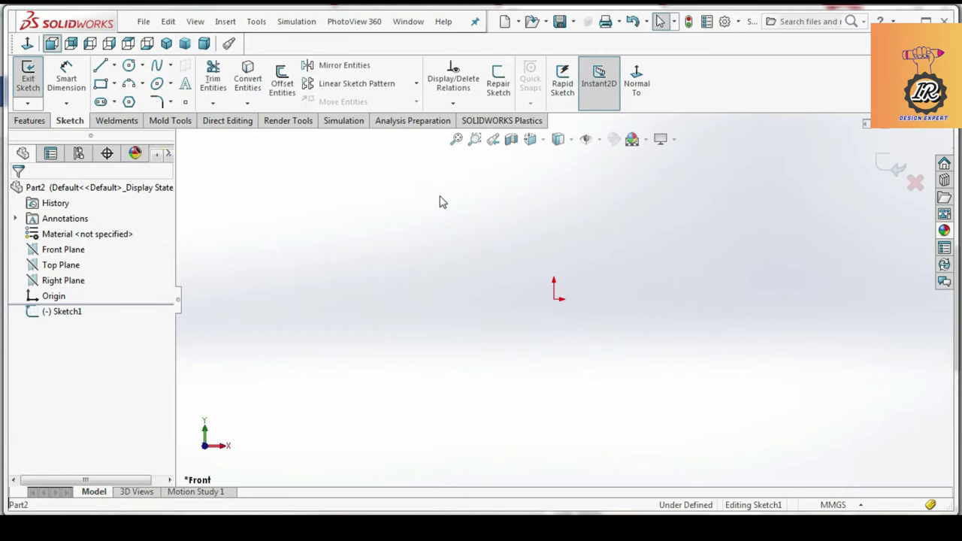
pyautogui.click(129, 66)
pyautogui.click(114, 65)
pyautogui.click(132, 98)
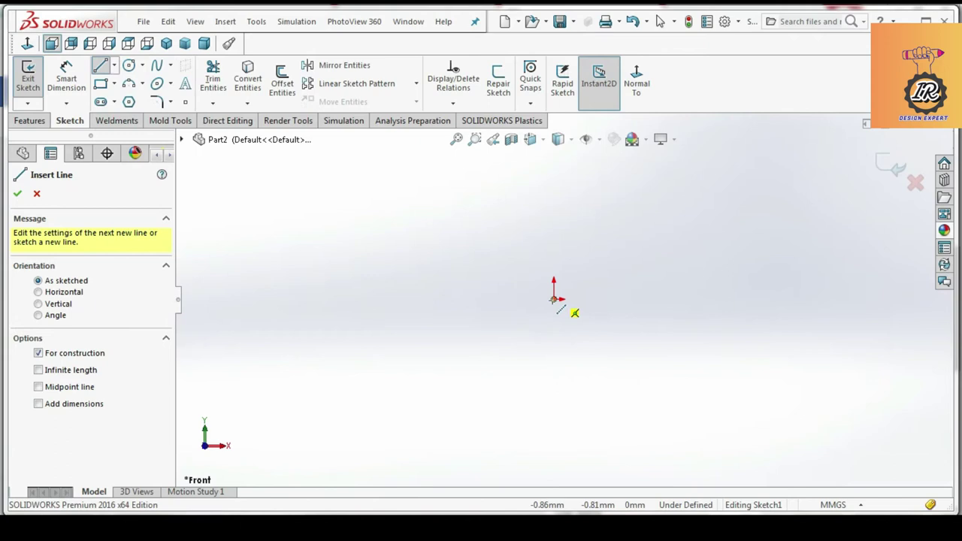
pyautogui.click(554, 298)
pyautogui.click(553, 162)
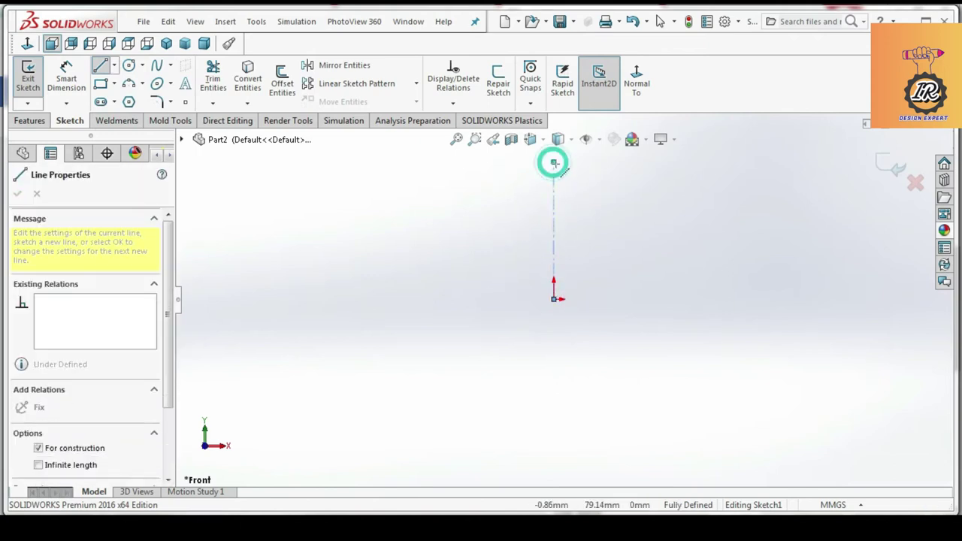
pyautogui.click(648, 144)
pyautogui.click(671, 43)
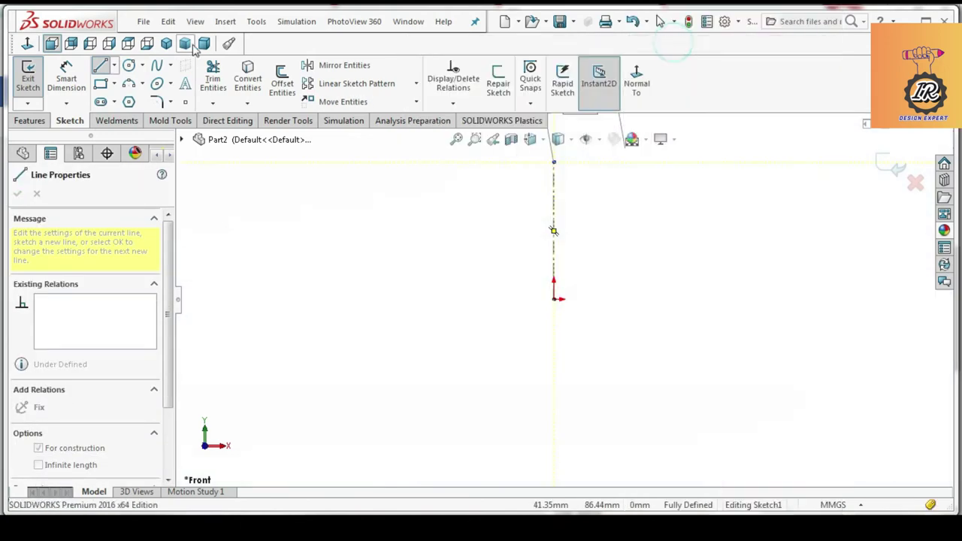
# Step: Draw an origin-centred circle, dimension it at ⌀50, and leave the sketch
pyautogui.click(132, 66)
pyautogui.moveTo(553, 299); pyautogui.dragTo(605, 193)
pyautogui.scroll(4, 559, 299)
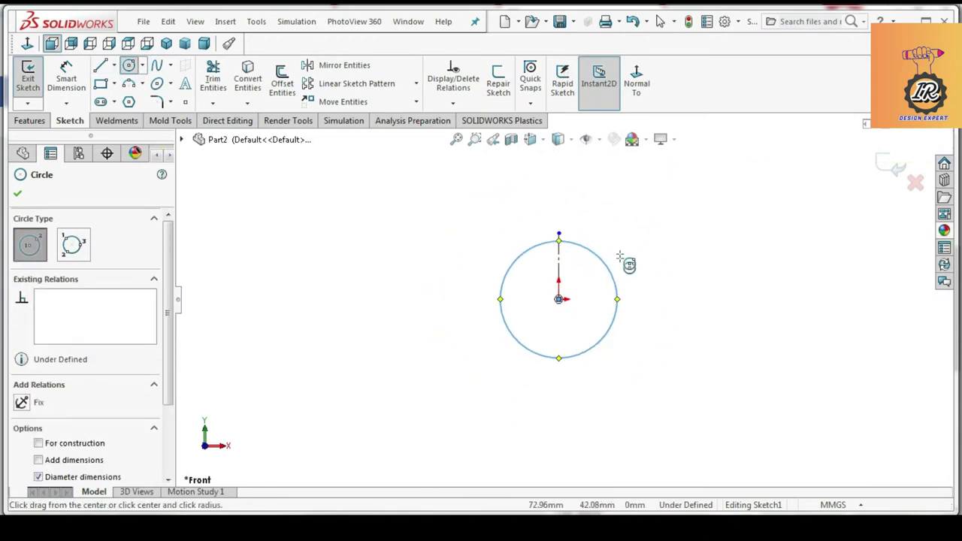
pyautogui.scroll(-3, 619, 258)
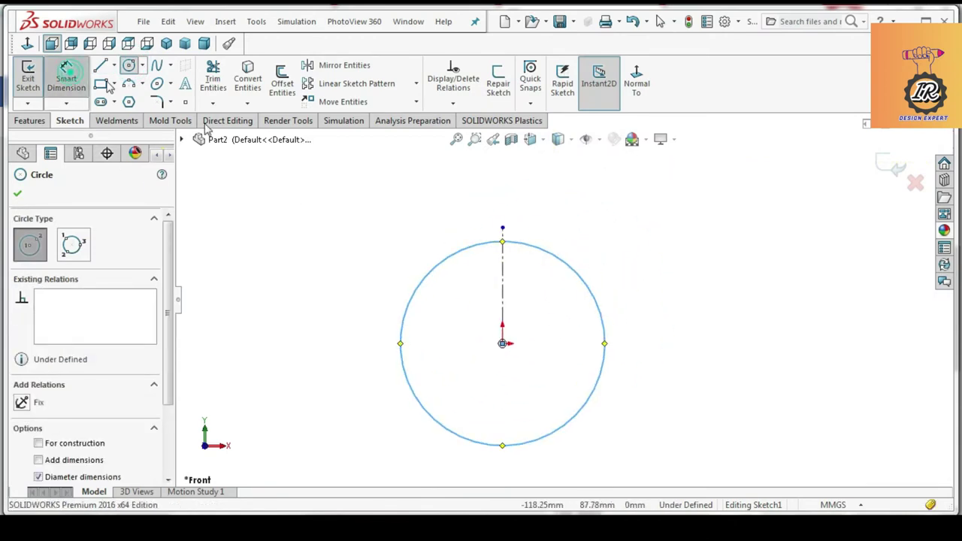
pyautogui.click(67, 75)
pyautogui.click(564, 267)
pyautogui.click(633, 231)
pyautogui.click(637, 270)
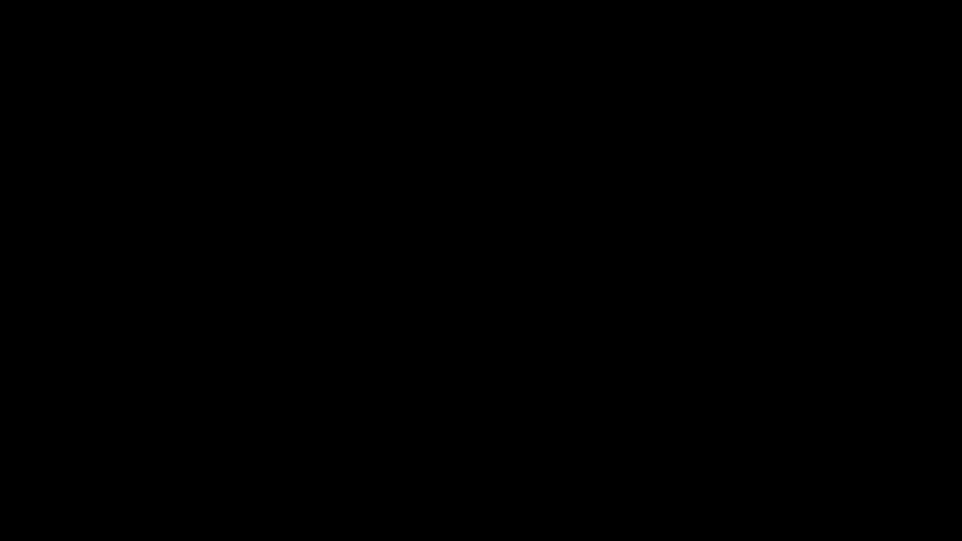
pyautogui.click(623, 239)
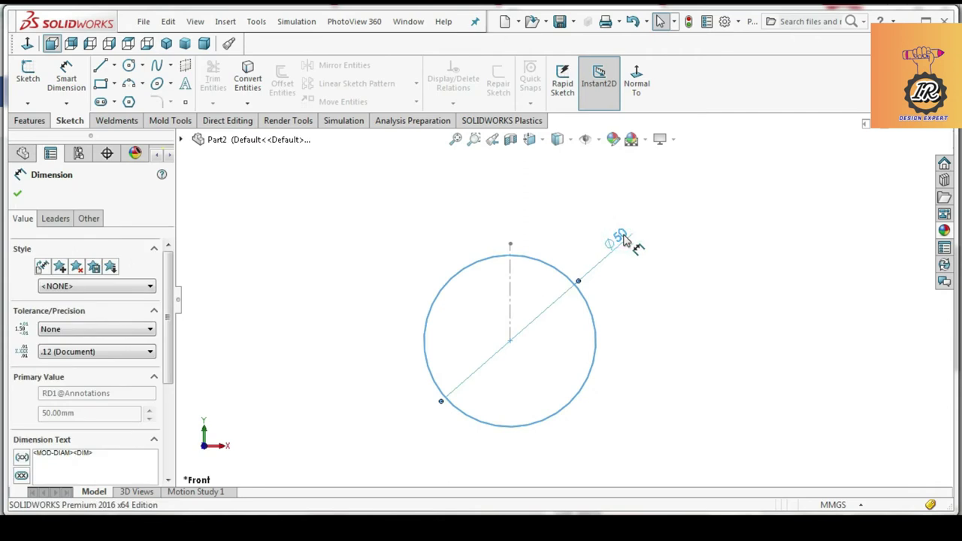
pyautogui.click(18, 194)
pyautogui.click(619, 236)
pyautogui.press('Delete')
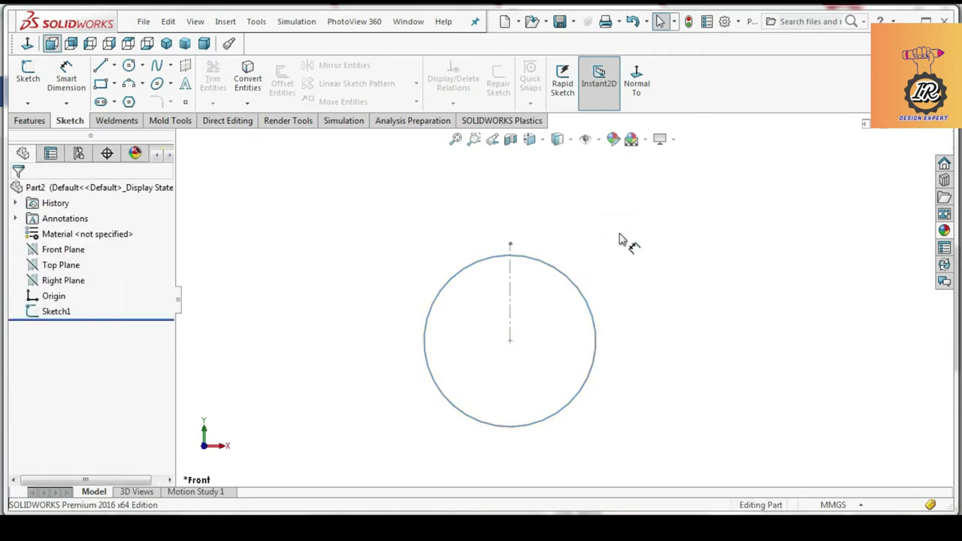
# Step: Reopen Sketch1, change the circle diameter to 100 mm, and extend the centerline above it
pyautogui.rightClick(52, 311)
pyautogui.click(60, 197)
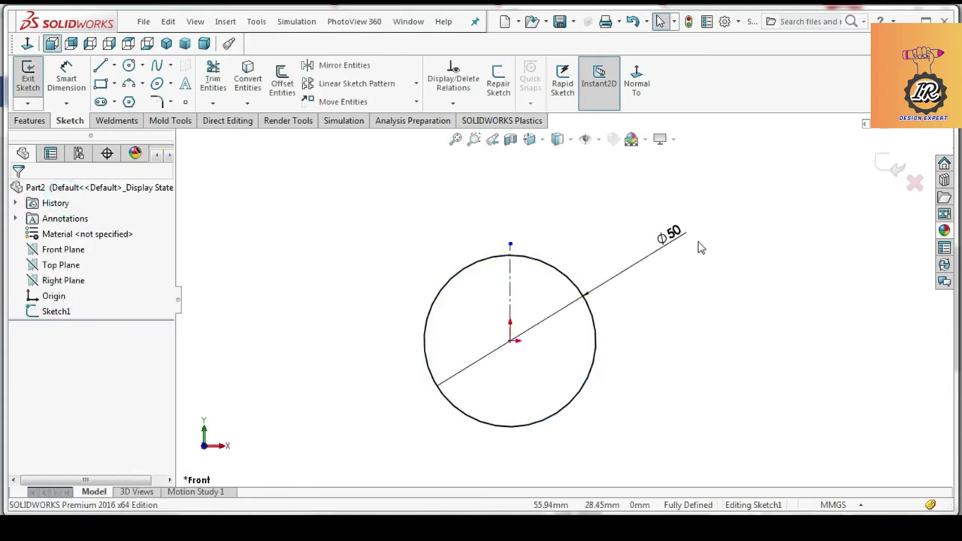
pyautogui.doubleClick(671, 233)
pyautogui.write('100')
pyautogui.press('Return')
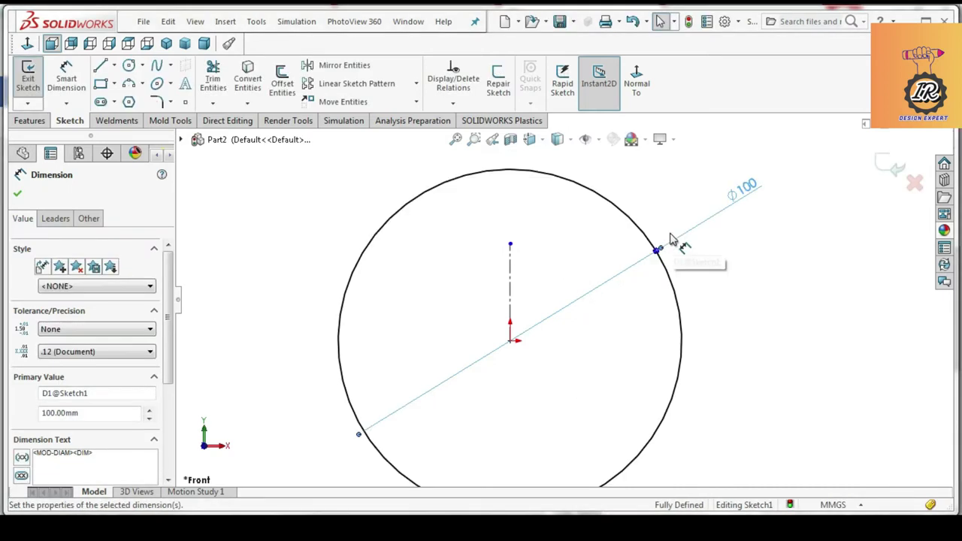
pyautogui.press('f')
pyautogui.moveTo(531, 252); pyautogui.dragTo(532, 198)
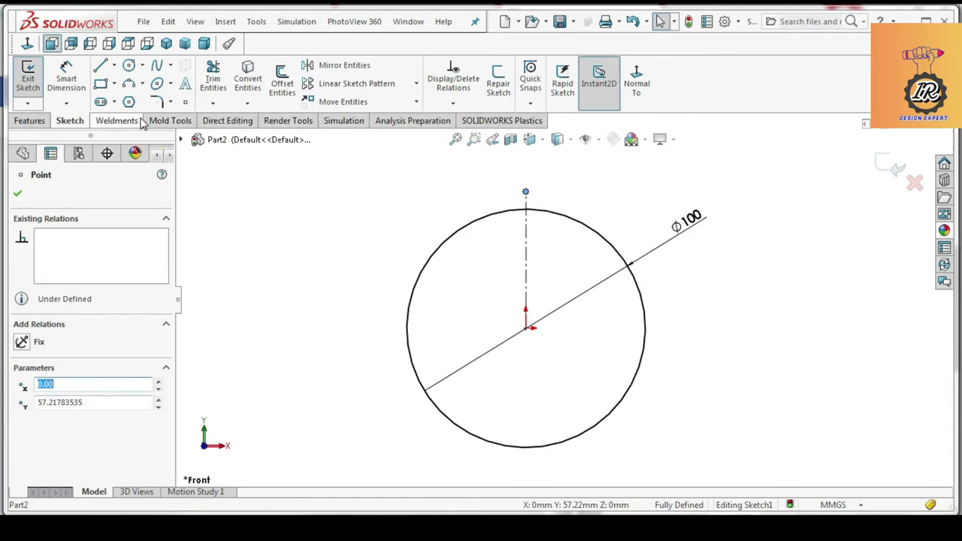
pyautogui.click(32, 121)
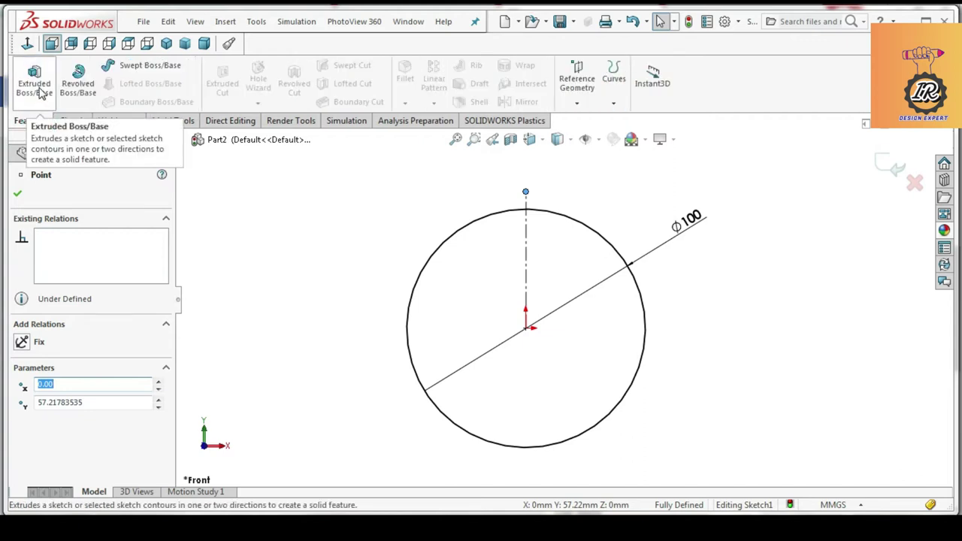
# Step: Extrude the circle Mid Plane into a 10 mm disc and select its front face
pyautogui.click(41, 91)
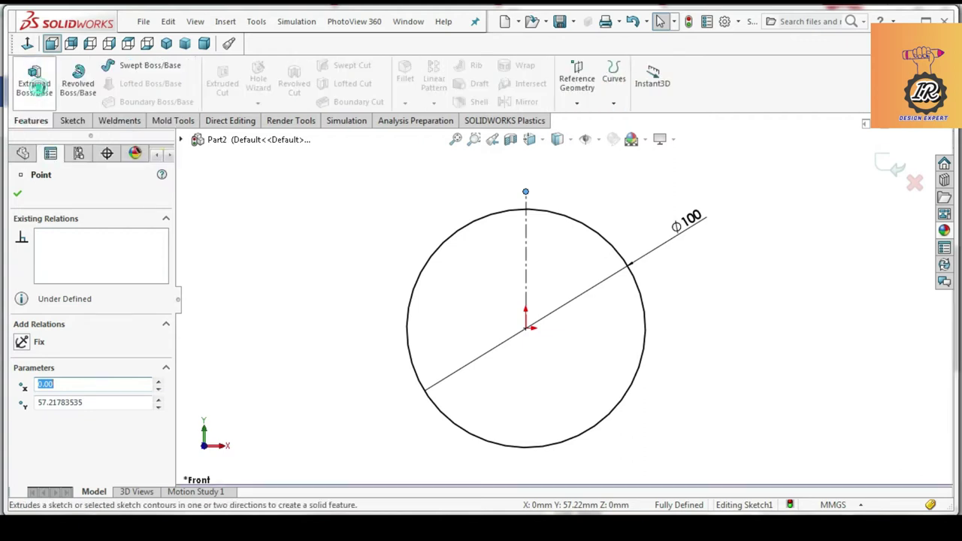
pyautogui.click(84, 280)
pyautogui.click(79, 335)
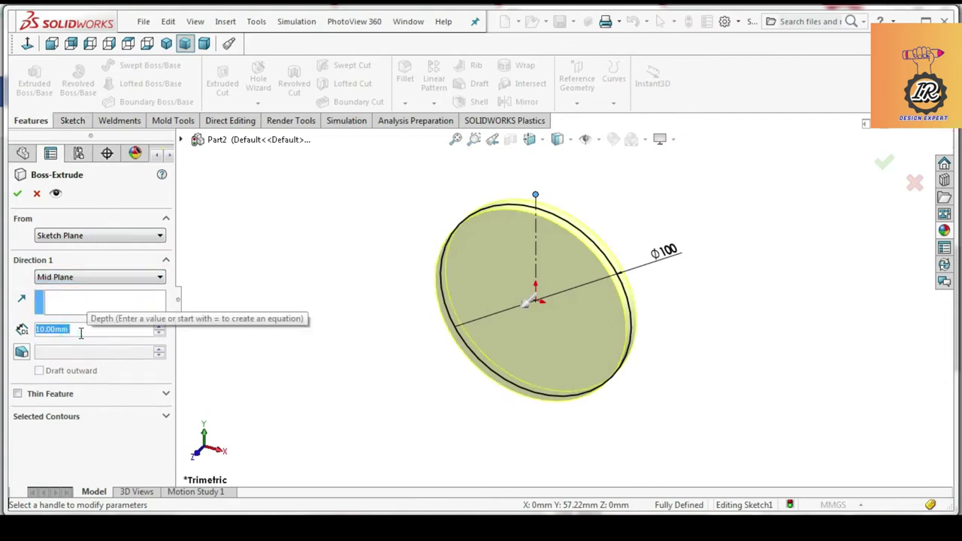
pyautogui.click(17, 195)
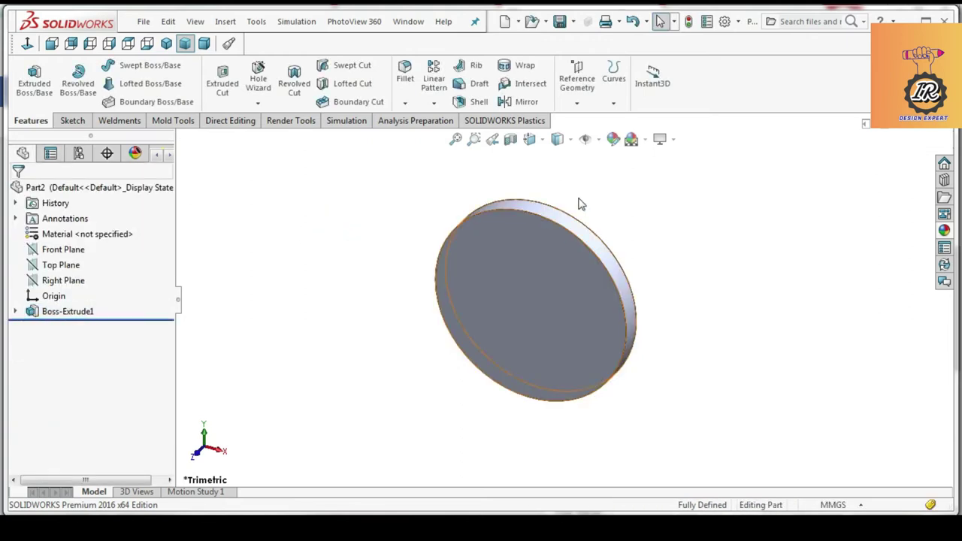
pyautogui.click(544, 272)
pyautogui.click(83, 122)
# Step: Start Sketch2 on the front face, viewed normal, with a vertical centerline from the disc centre
pyautogui.click(28, 75)
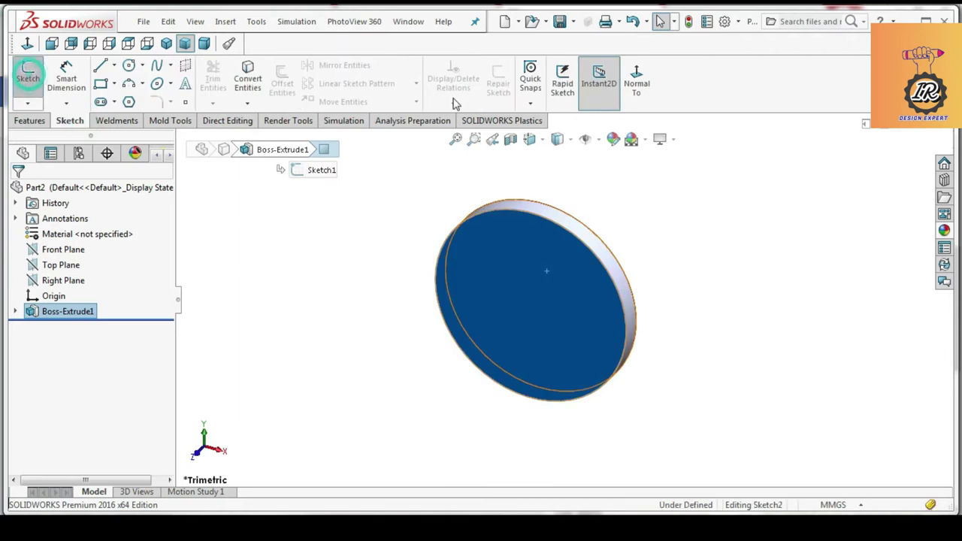
pyautogui.click(637, 88)
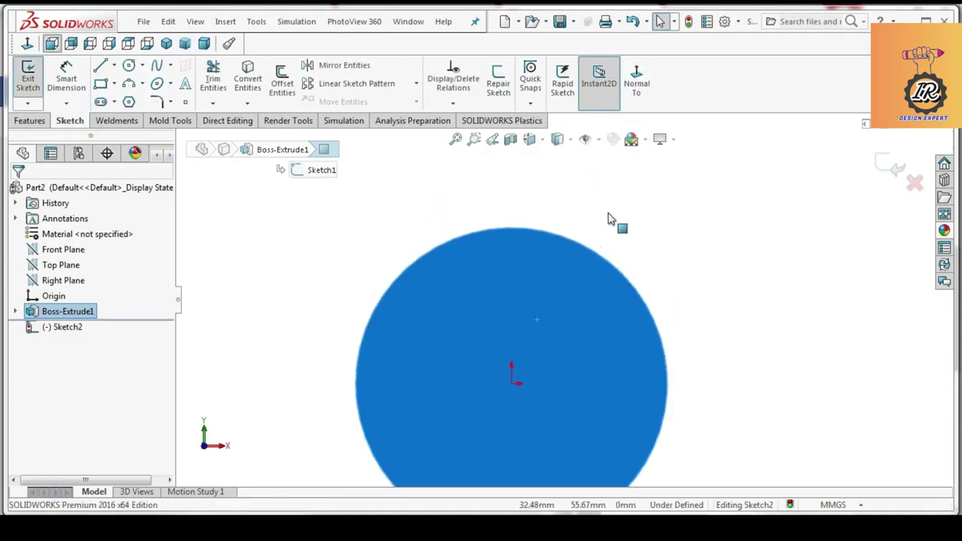
pyautogui.click(617, 220)
pyautogui.click(114, 66)
pyautogui.click(132, 98)
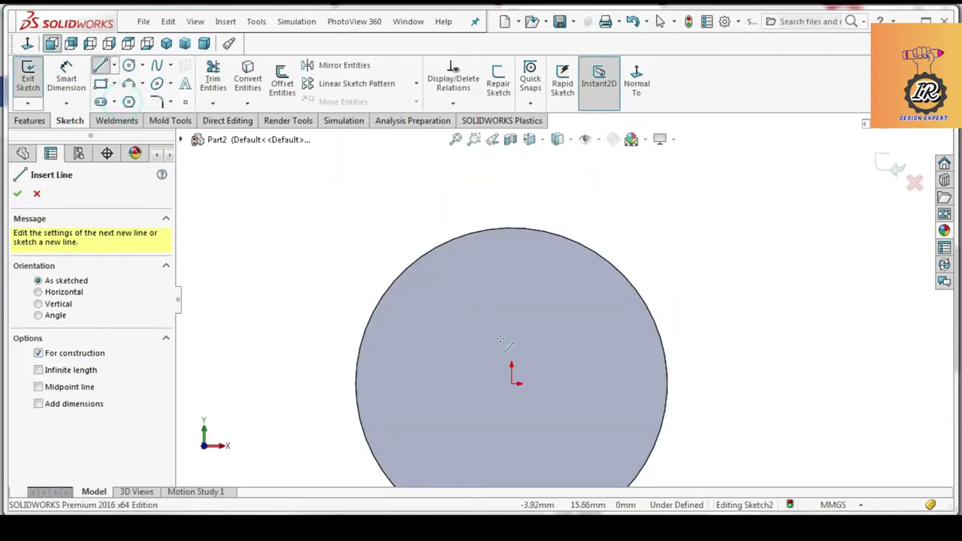
pyautogui.click(513, 385)
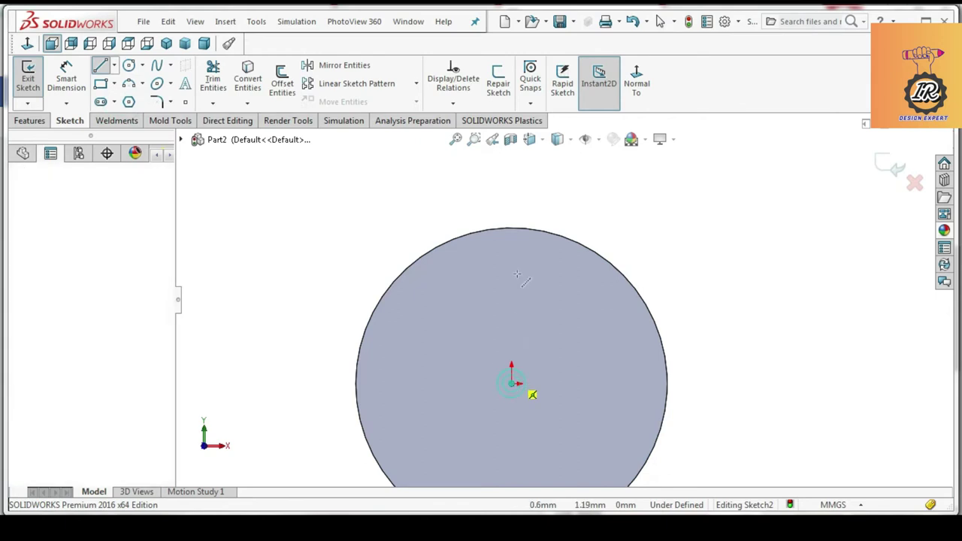
pyautogui.click(511, 177)
pyautogui.rightClick(234, 180)
pyautogui.click(263, 140)
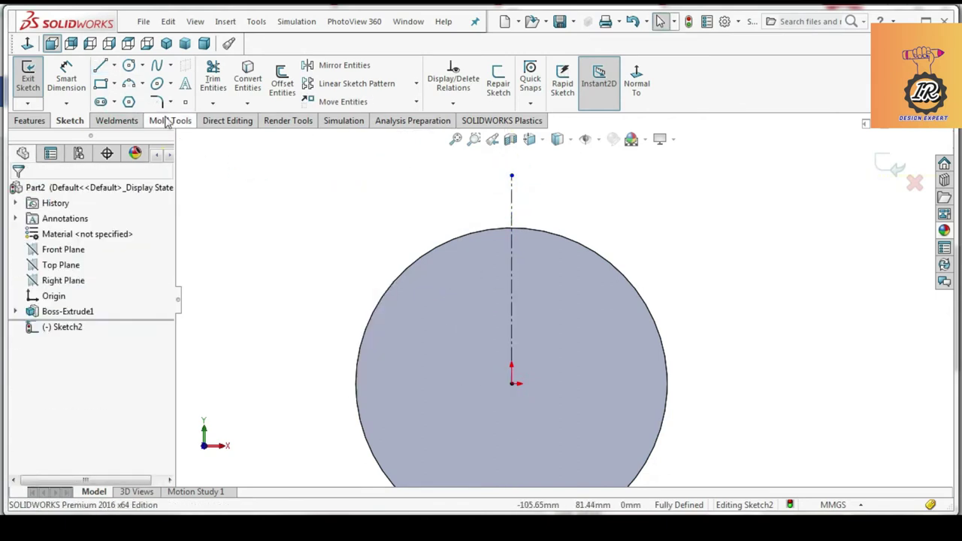
# Step: Draw the three-line half-notch outline from the centerline out to the disc edge
pyautogui.click(99, 66)
pyautogui.scroll(-3, 507, 256)
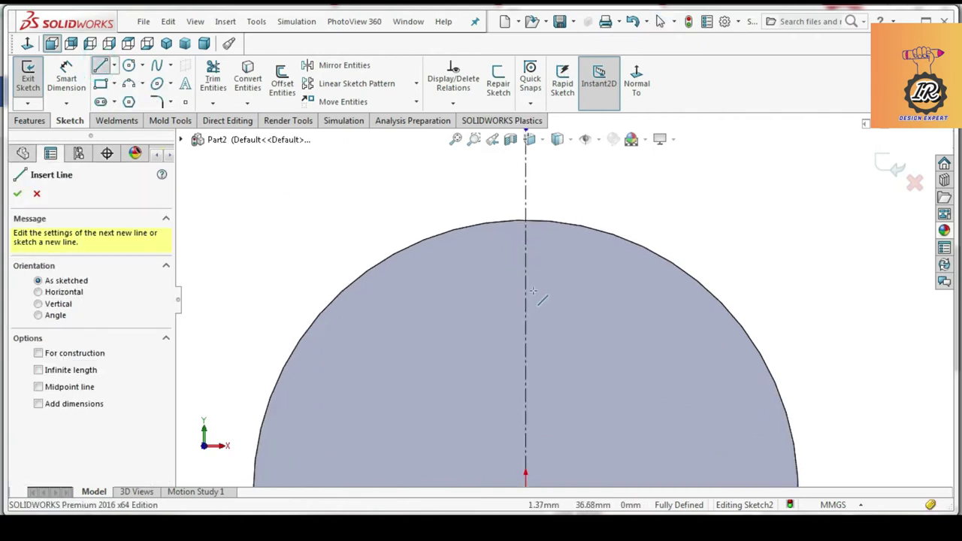
pyautogui.click(525, 253)
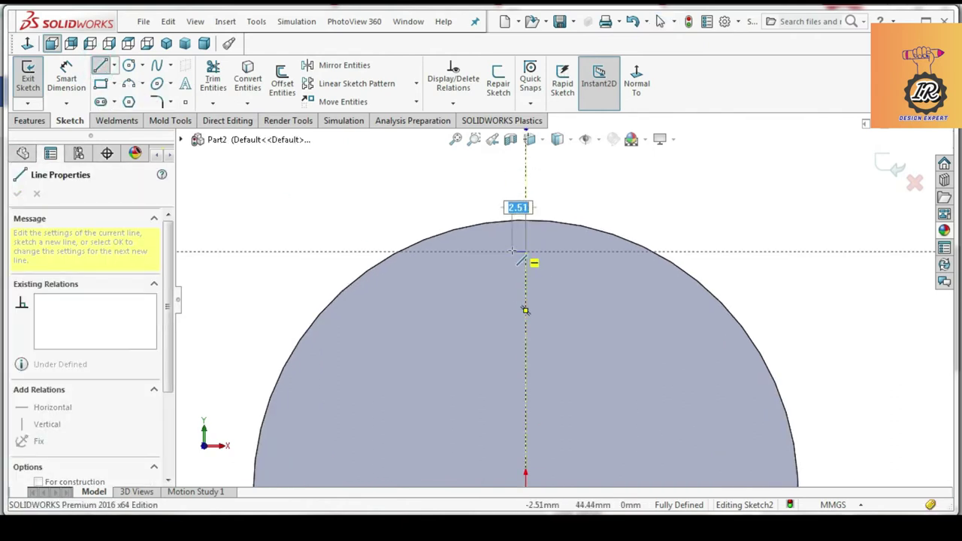
pyautogui.click(509, 251)
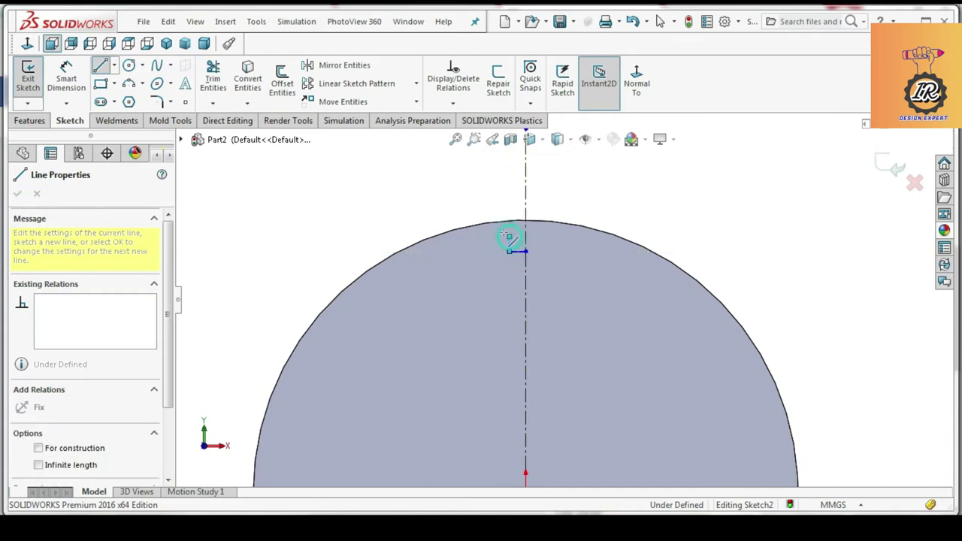
pyautogui.click(509, 237)
# Step: Convert the disc's outer edge into the sketch as a 100 mm circle
pyautogui.click(261, 86)
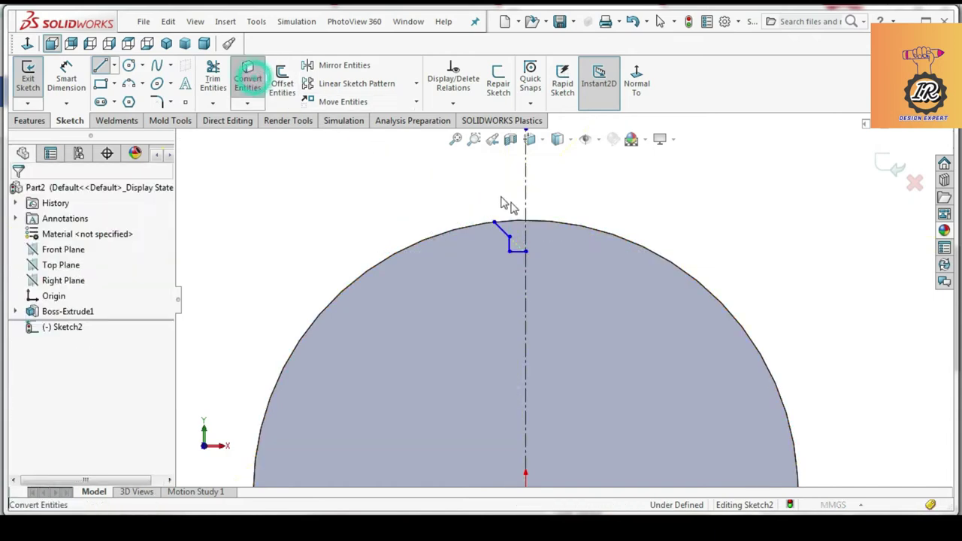
pyautogui.click(519, 221)
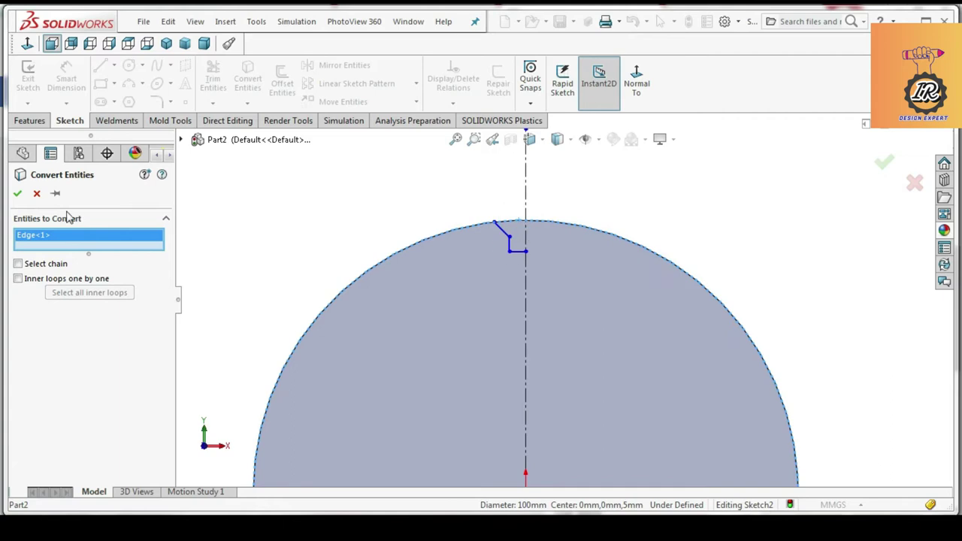
pyautogui.click(20, 193)
pyautogui.click(213, 75)
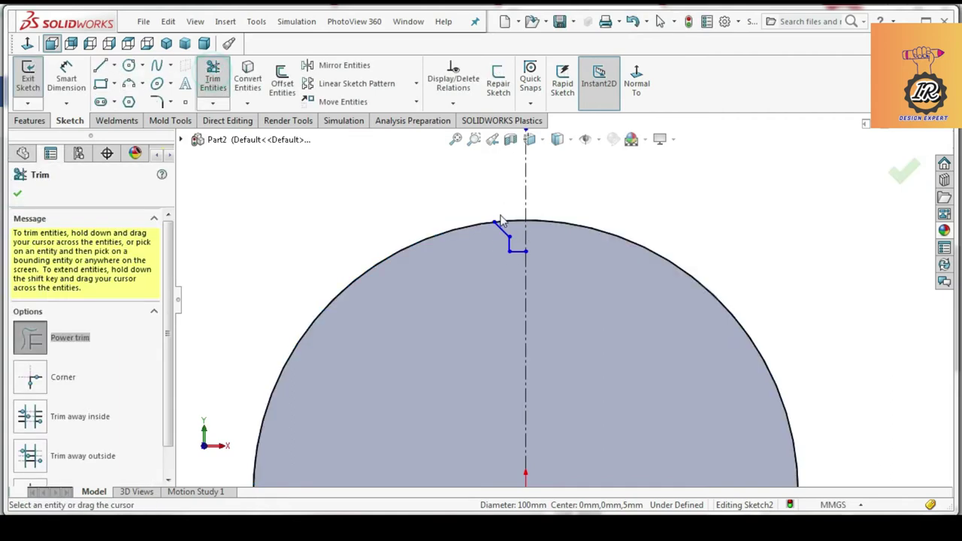
pyautogui.click(66, 75)
pyautogui.scroll(-2, 496, 254)
pyautogui.scroll(-1, 496, 254)
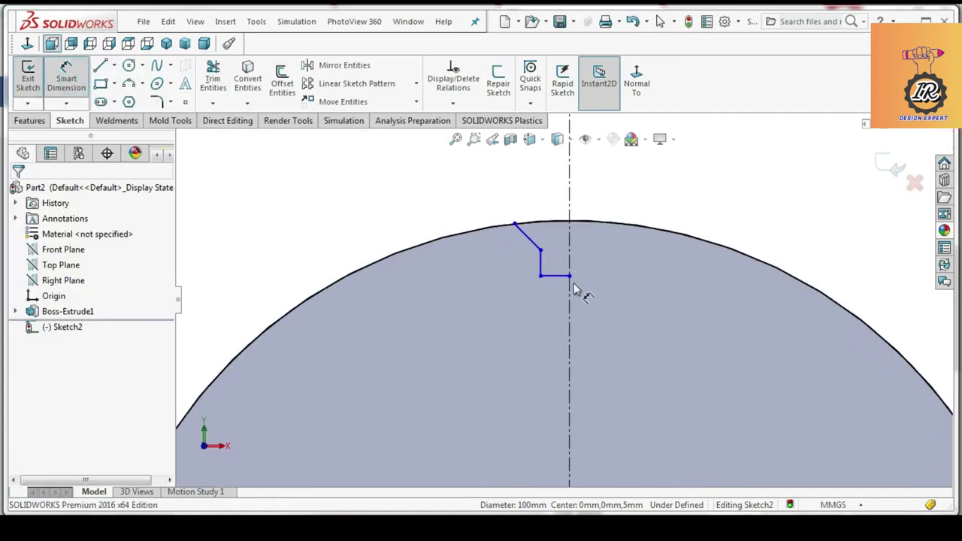
# Step: Try a 3 mm notch depth dimension, undo it, and check the reference image
pyautogui.click(556, 277)
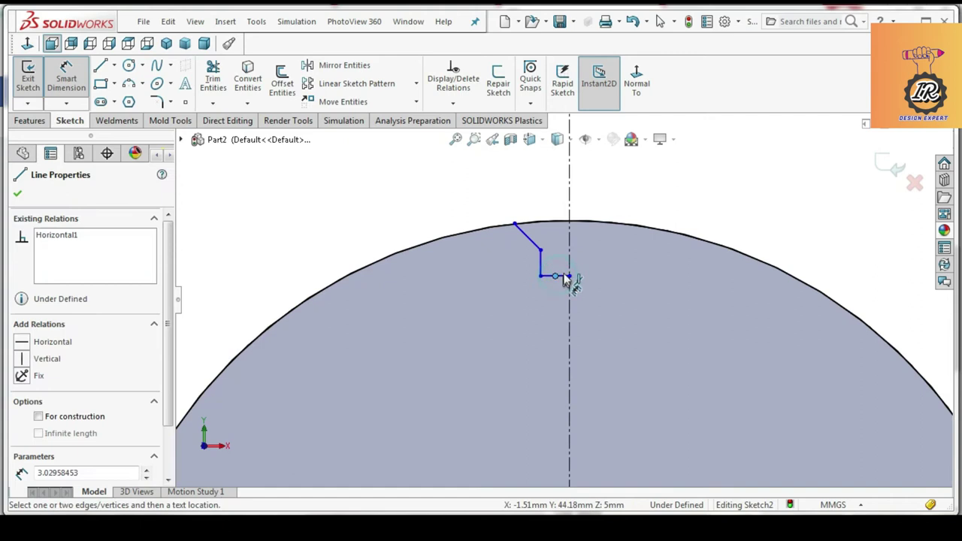
pyautogui.click(513, 223)
pyautogui.click(472, 238)
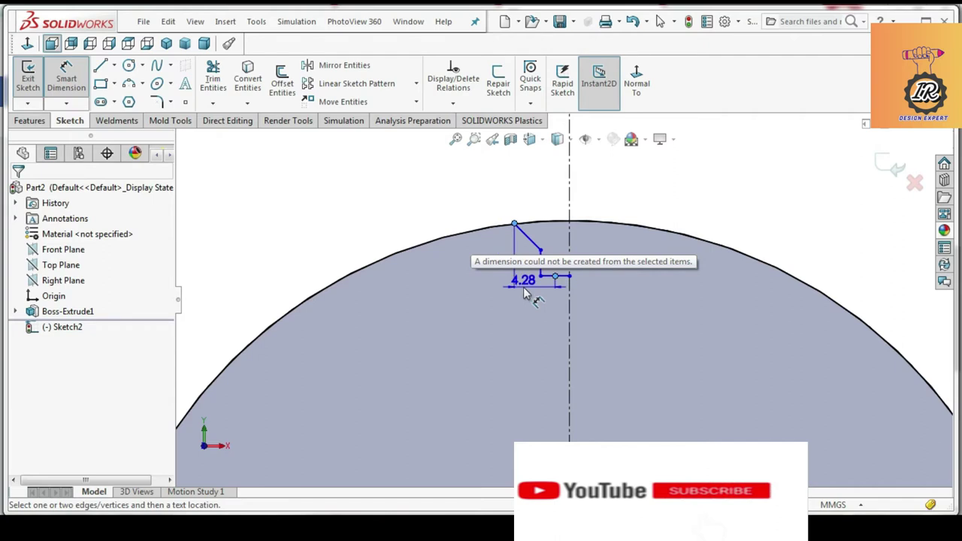
pyautogui.click(481, 255)
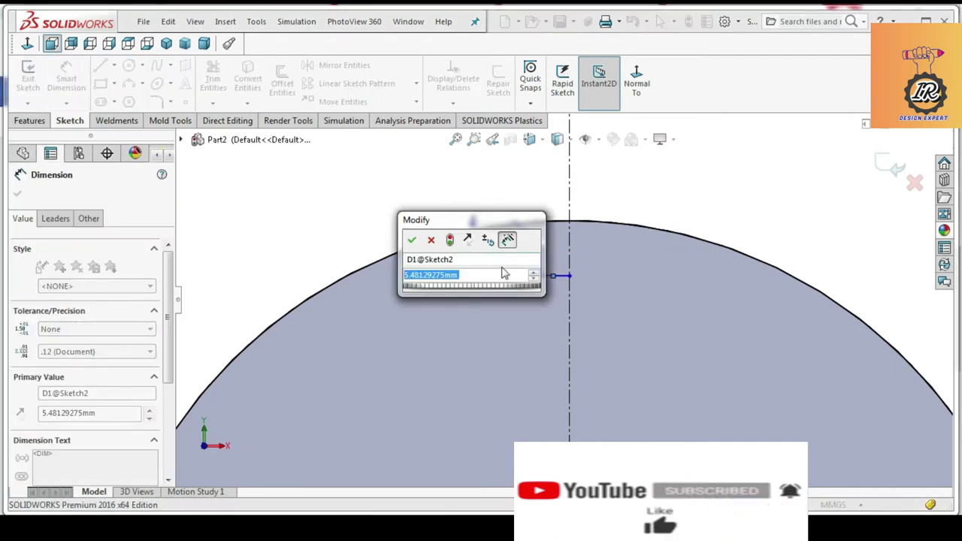
pyautogui.write('3')
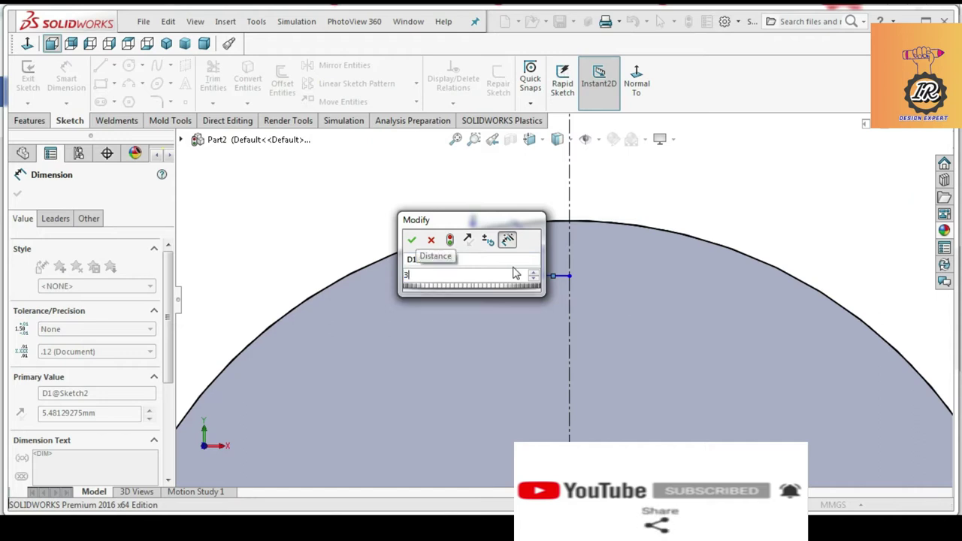
pyautogui.press('Return')
pyautogui.click(478, 197)
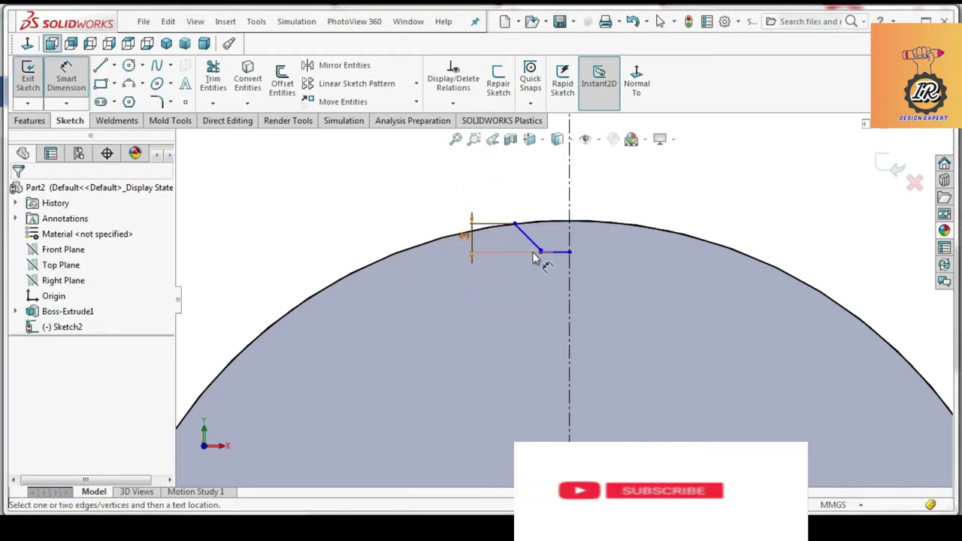
pyautogui.hotkey('ctrl', 'z')
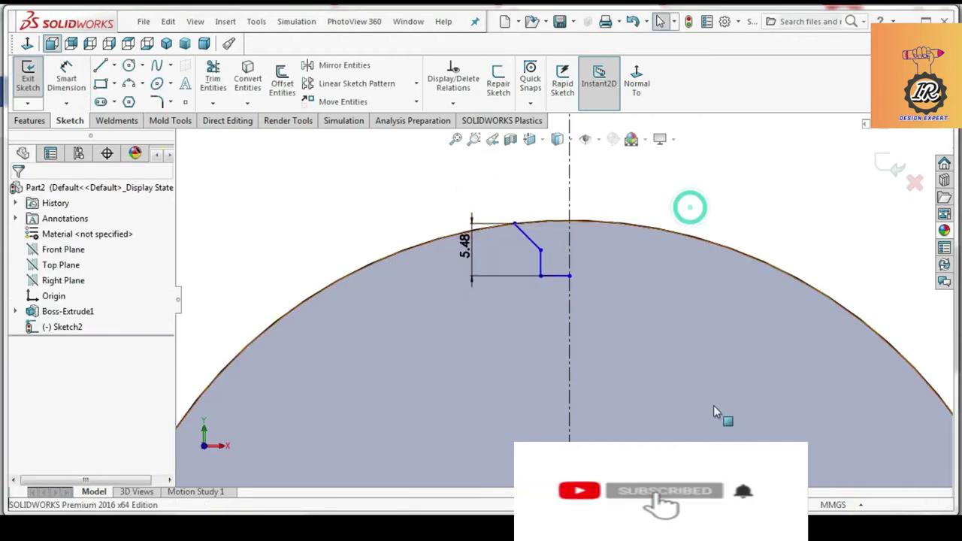
pyautogui.hotkey('alt', 'Tab')
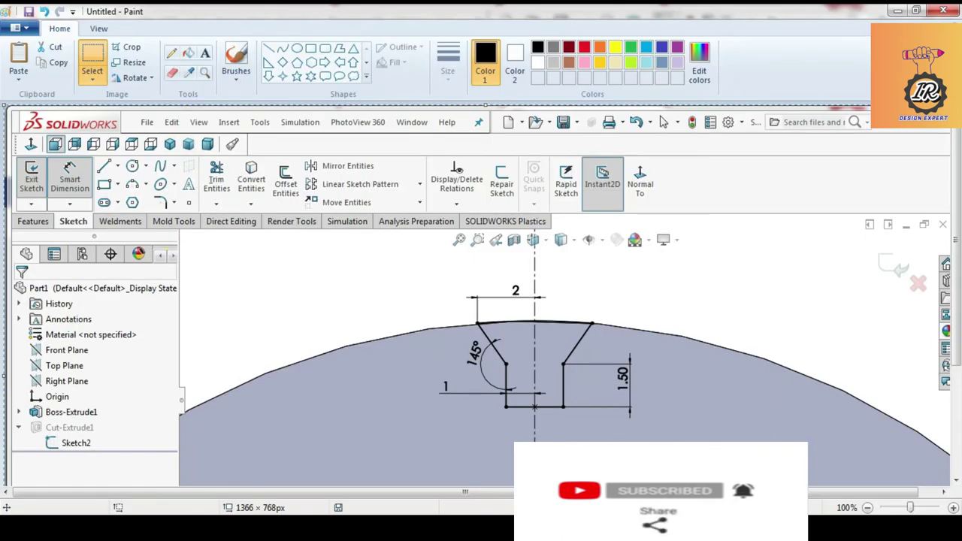
pyautogui.hotkey('alt', 'Tab')
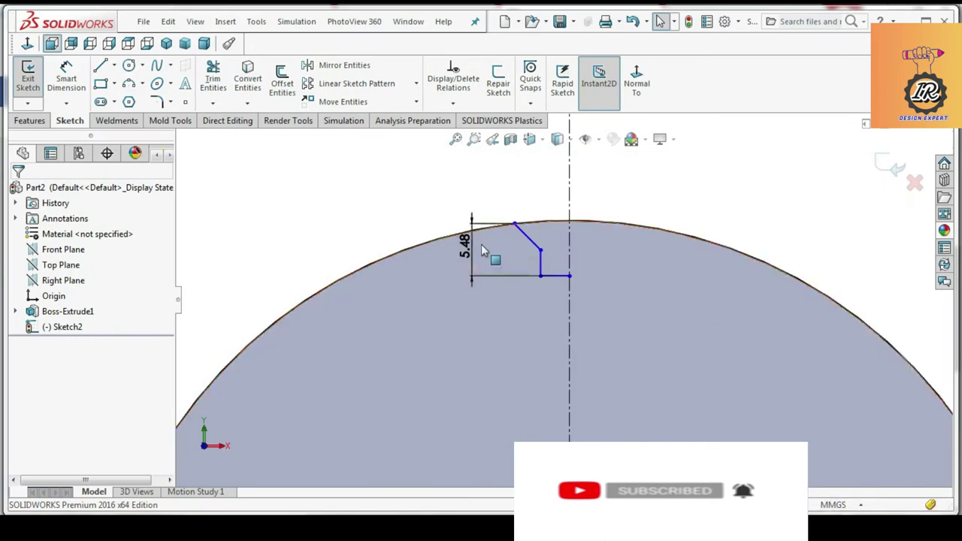
# Step: Dimension the short vertical notch line to 1.5 mm
pyautogui.click(541, 269)
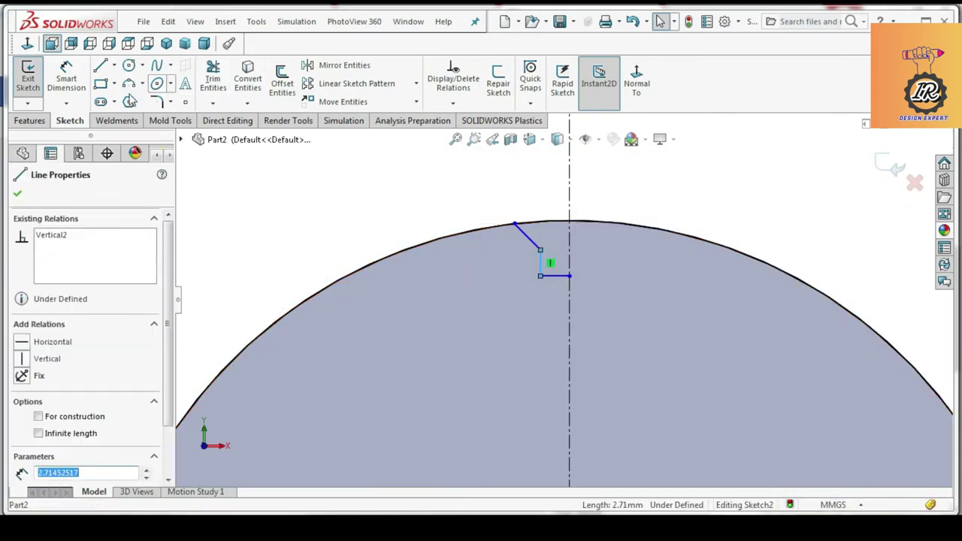
pyautogui.click(68, 79)
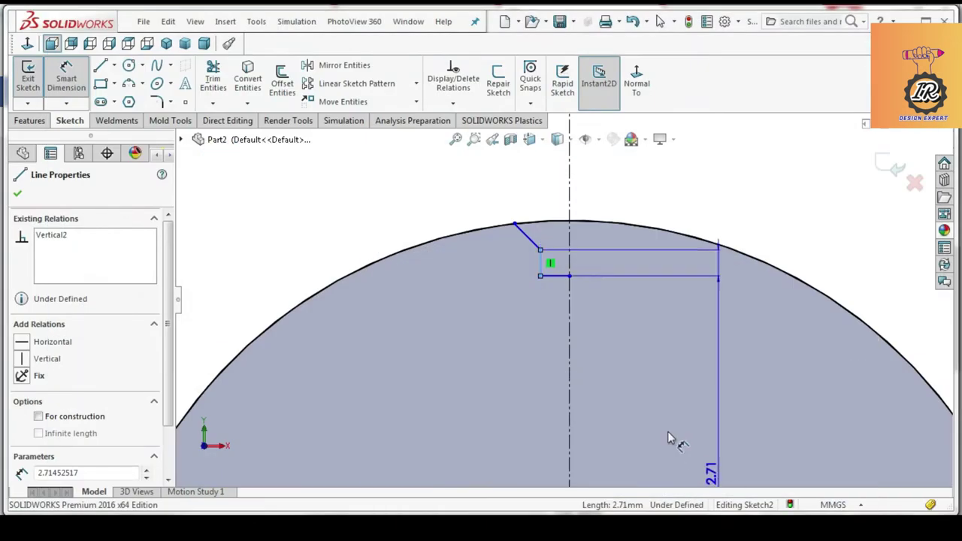
pyautogui.click(511, 279)
pyautogui.write('1.')
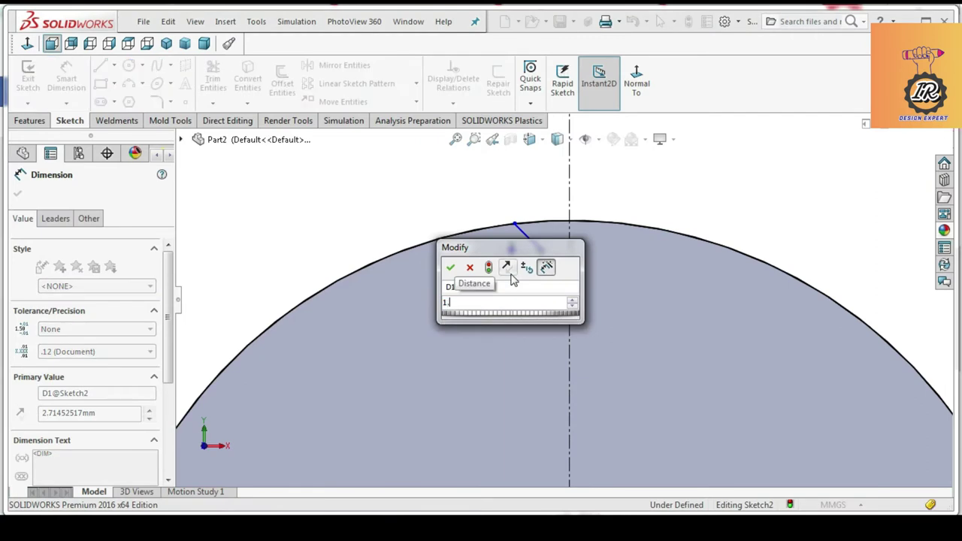
pyautogui.write('5')
pyautogui.press('Return')
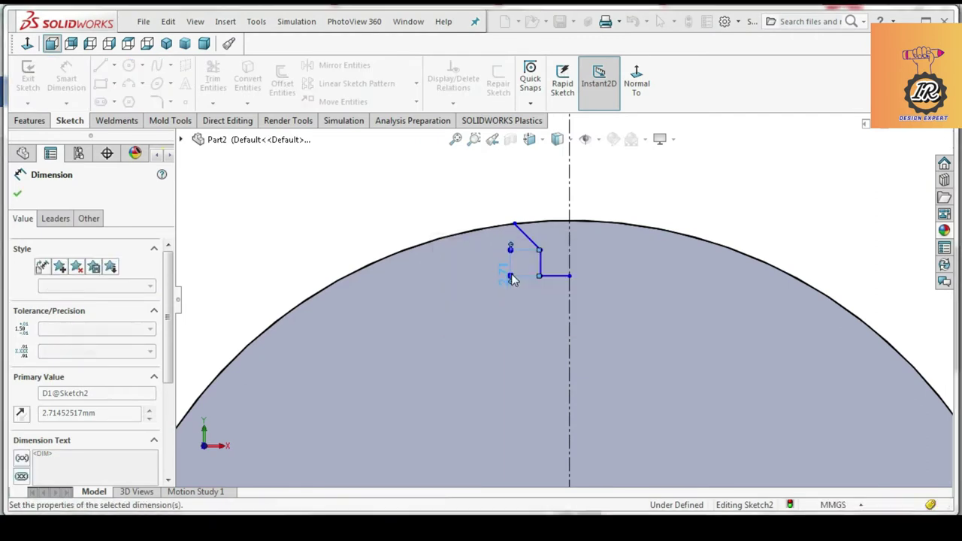
# Step: Begin an angle dimension between the slanted line and the 1.50 vertical edge
pyautogui.click(530, 242)
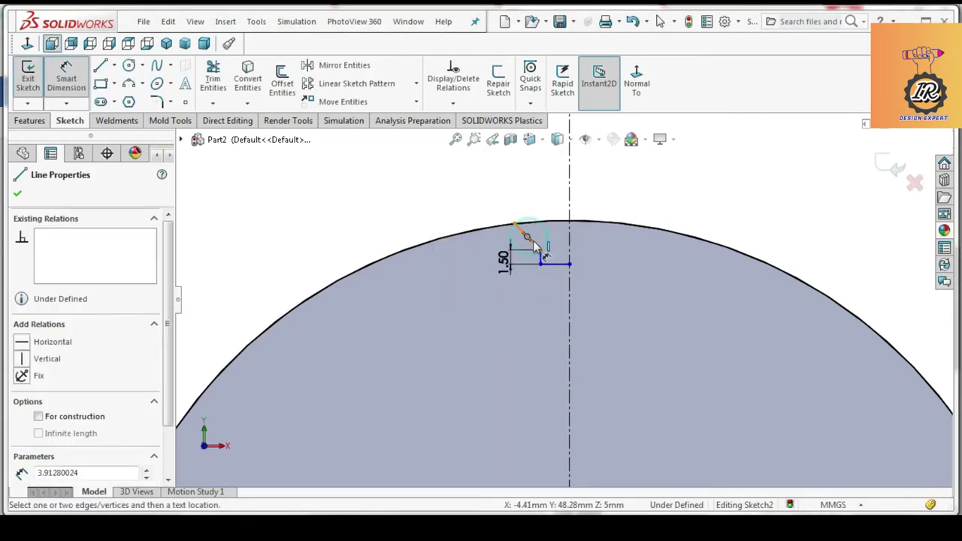
pyautogui.scroll(-2, 529, 242)
pyautogui.click(525, 241)
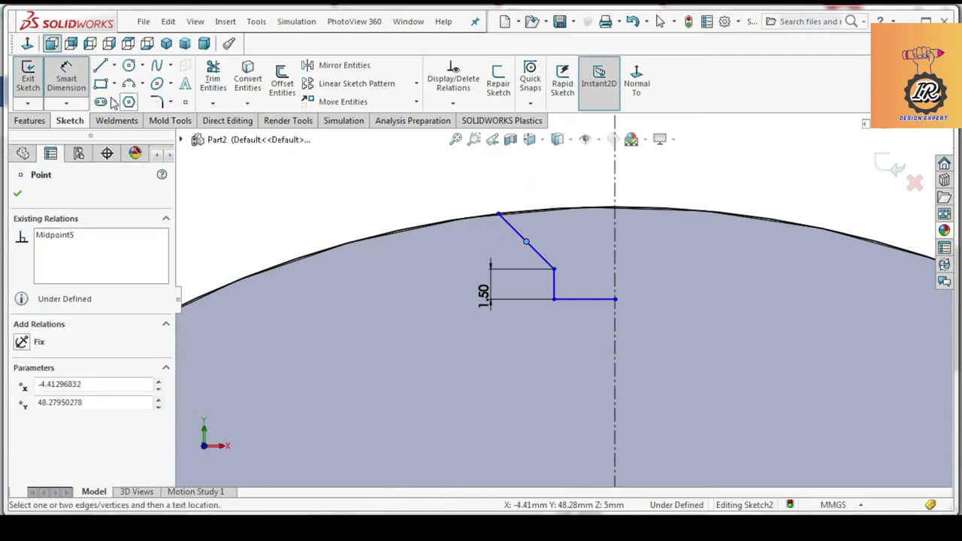
pyautogui.click(77, 87)
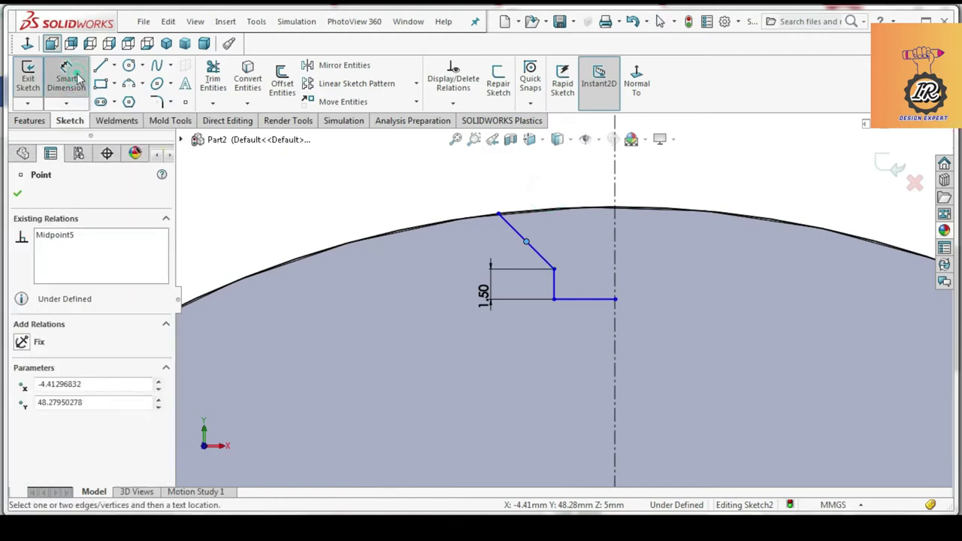
pyautogui.press('Escape')
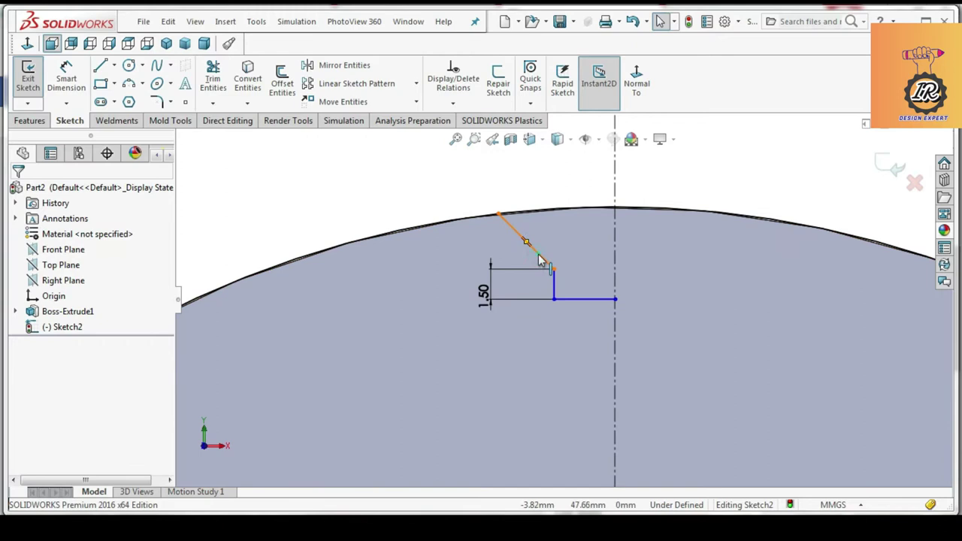
pyautogui.click(539, 257)
pyautogui.click(554, 298)
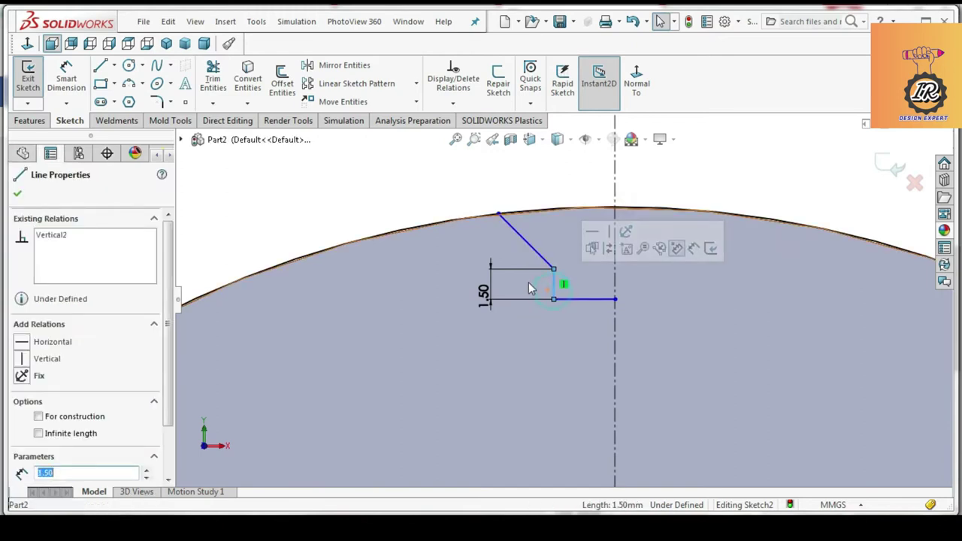
pyautogui.scroll(-3, 528, 274)
pyautogui.click(66, 81)
pyautogui.click(576, 287)
# Step: Set the angle between the vertical and slanted edges to 145°
pyautogui.click(554, 241)
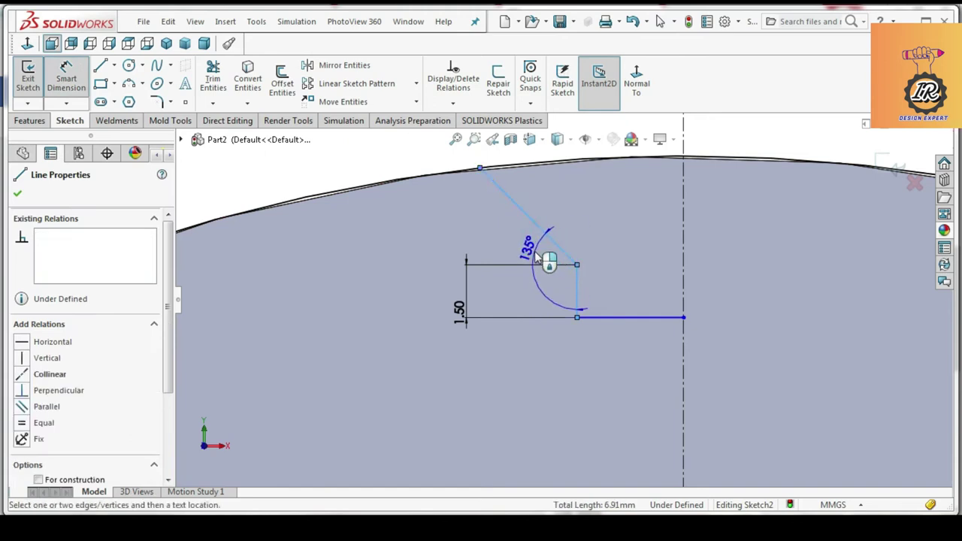
pyautogui.click(547, 260)
pyautogui.write('145')
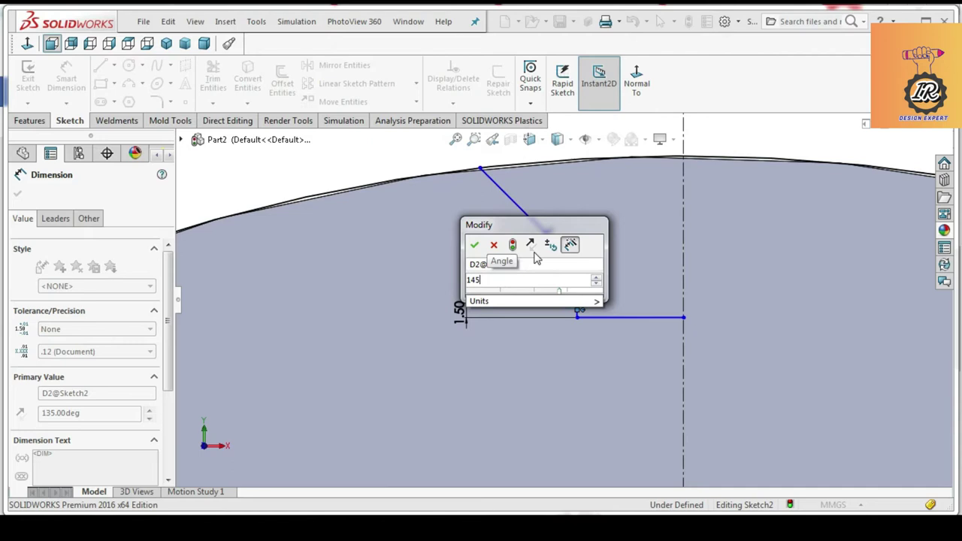
pyautogui.press('Return')
# Step: Dimension the slanted edge's top endpoint 2 mm from the centerline
pyautogui.scroll(2, 565, 284)
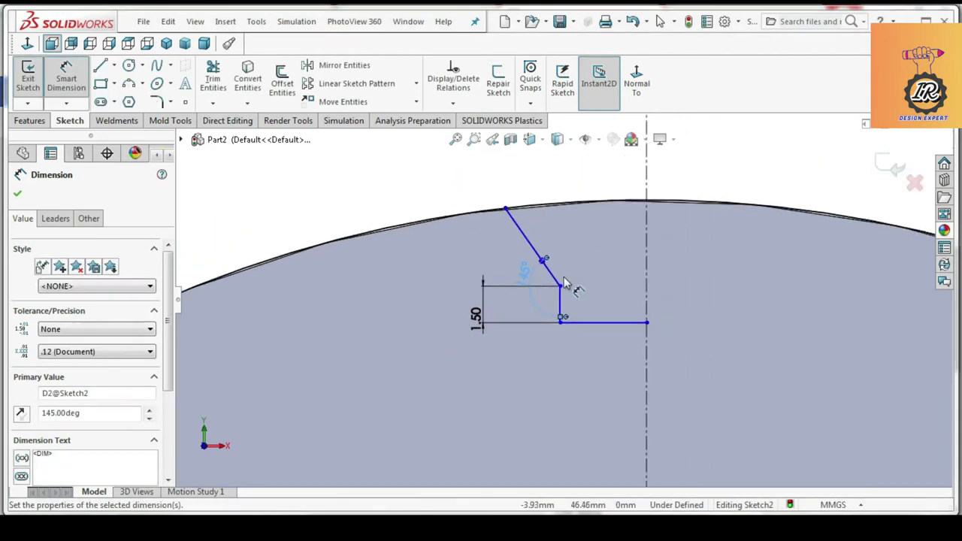
pyautogui.click(505, 209)
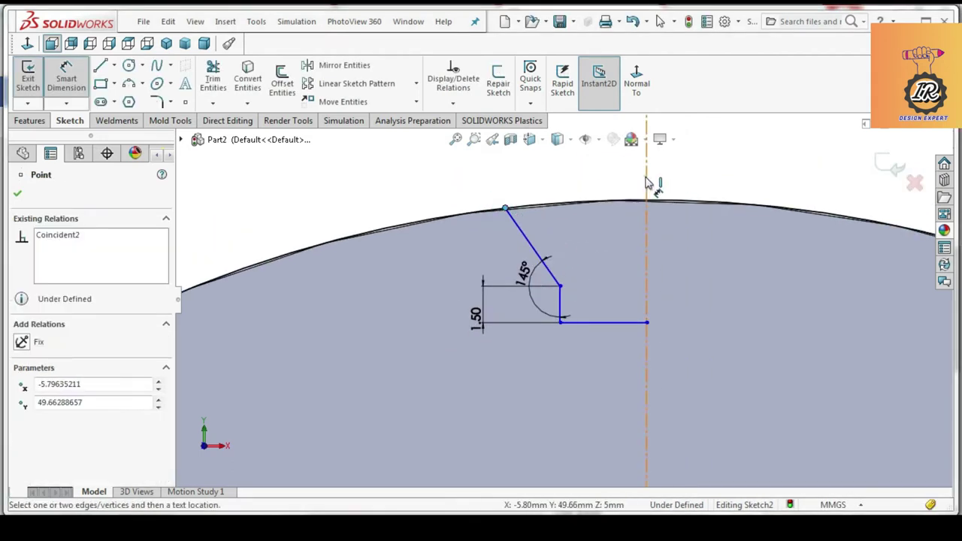
pyautogui.click(646, 182)
pyautogui.click(487, 179)
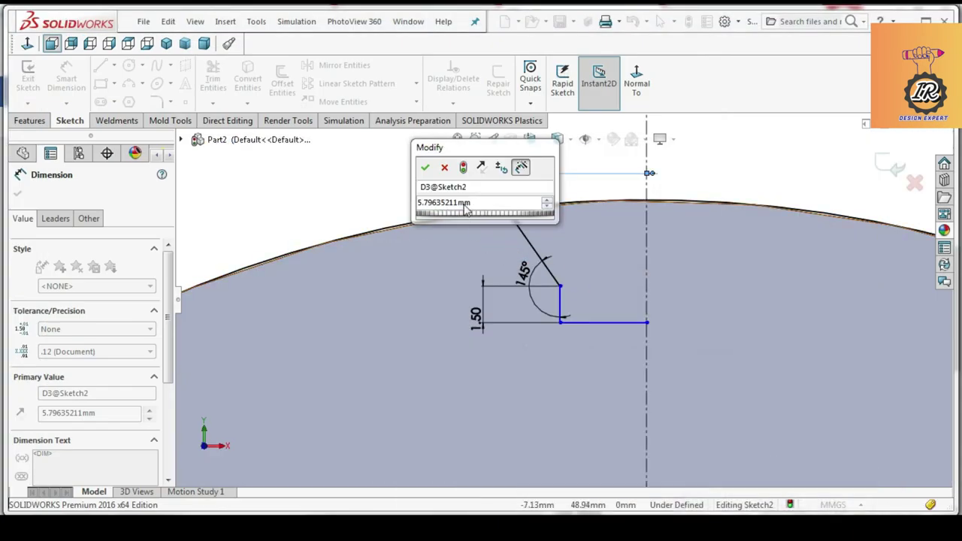
pyautogui.doubleClick(467, 202)
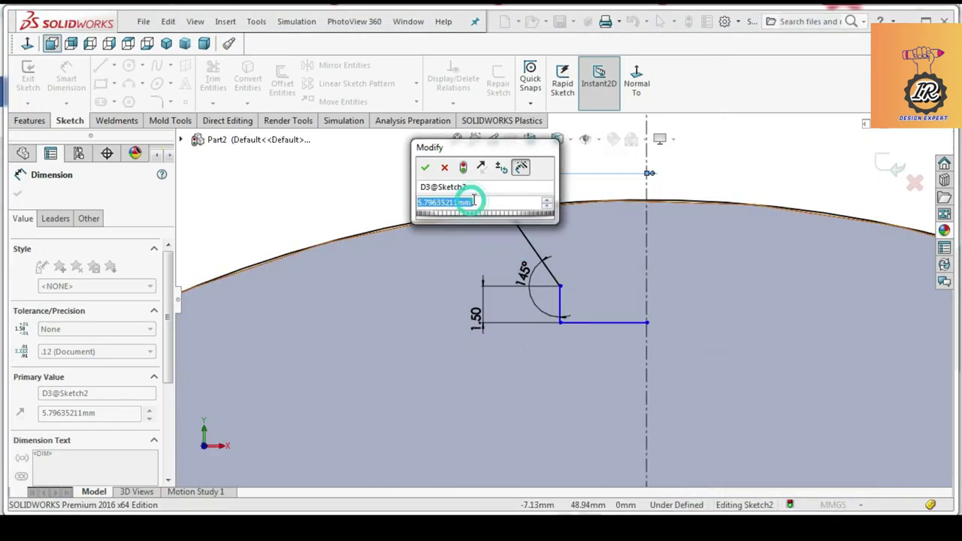
pyautogui.write('2')
pyautogui.press('Return')
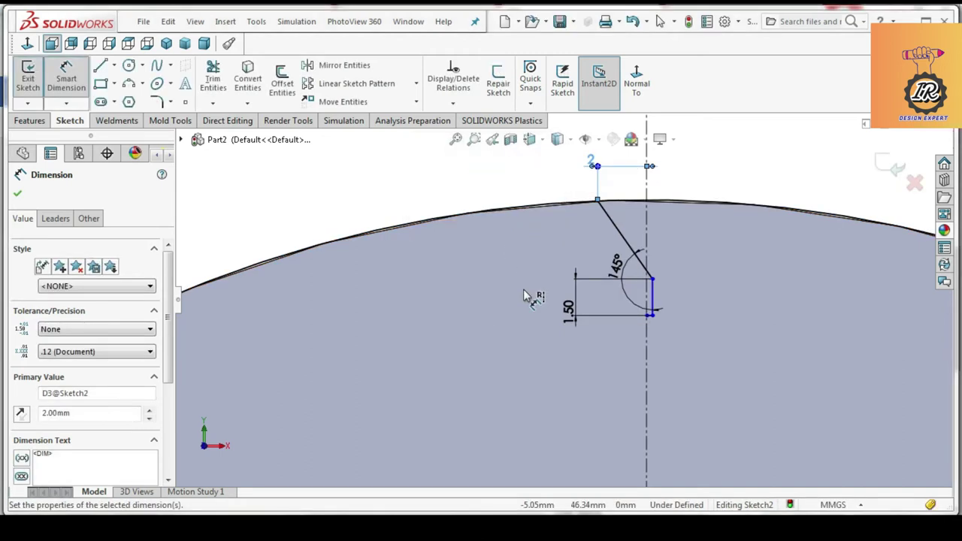
pyautogui.click(473, 192)
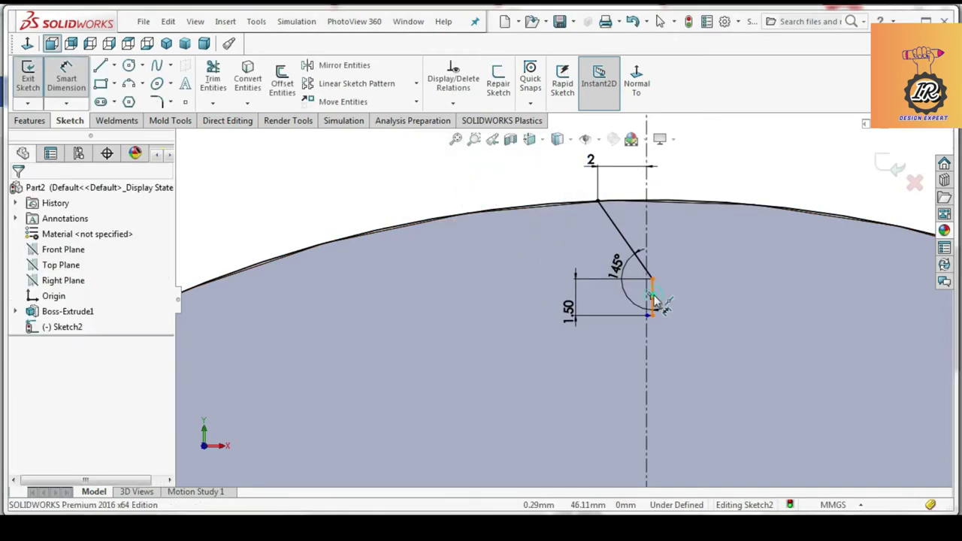
pyautogui.click(651, 295)
# Step: Drag the short vertical edge down toward the centerline
pyautogui.press('Escape')
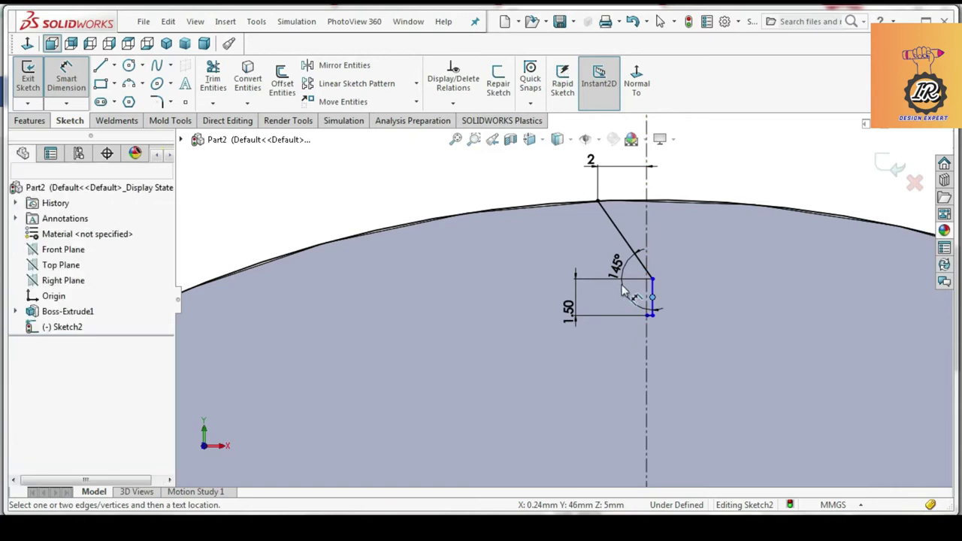
pyautogui.moveTo(652, 294)
pyautogui.mouseDown()
pyautogui.moveTo(645, 281)
pyautogui.moveTo(654, 314)
pyautogui.mouseUp()
pyautogui.click(468, 160)
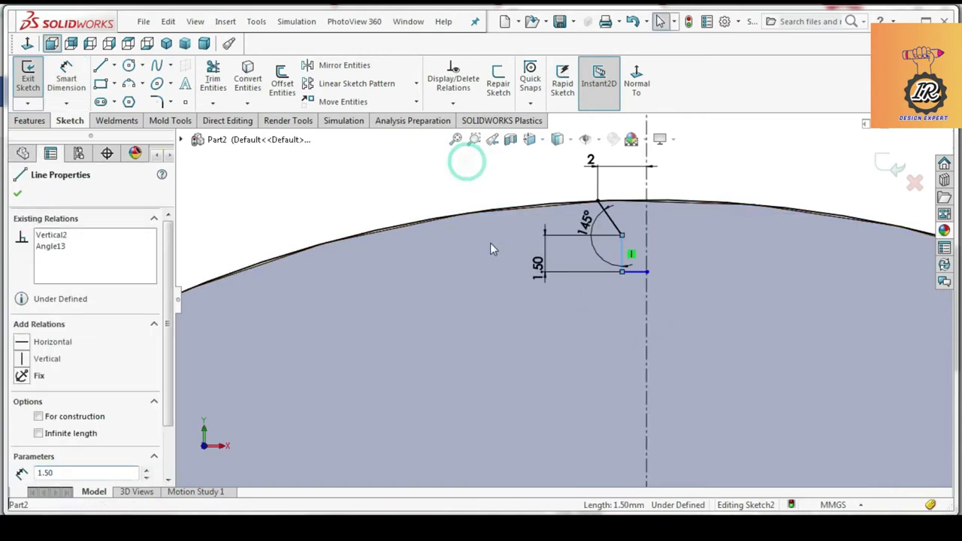
pyautogui.scroll(2, 562, 309)
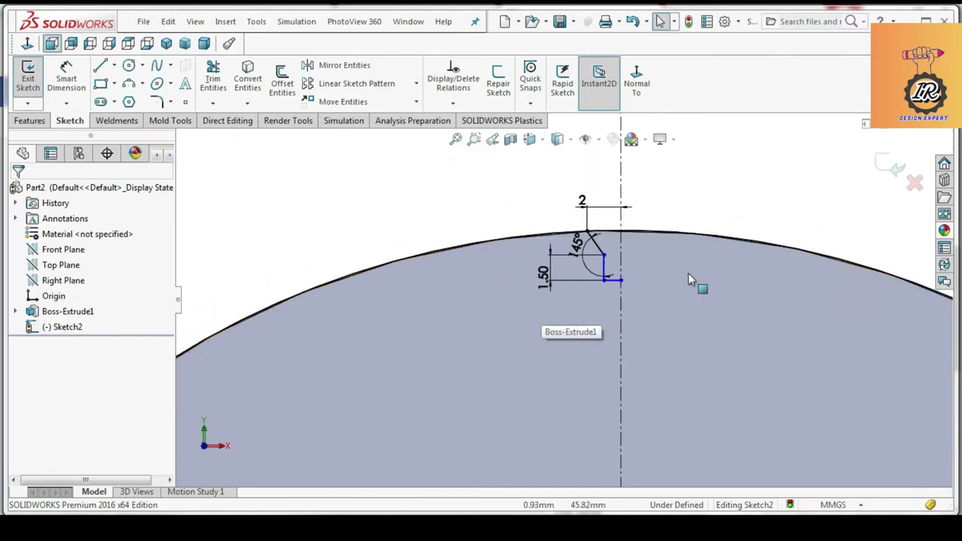
pyautogui.scroll(-2, 691, 274)
# Step: Dimension the bottom edge to 1 mm and trim away the leftover curve segment
pyautogui.click(66, 79)
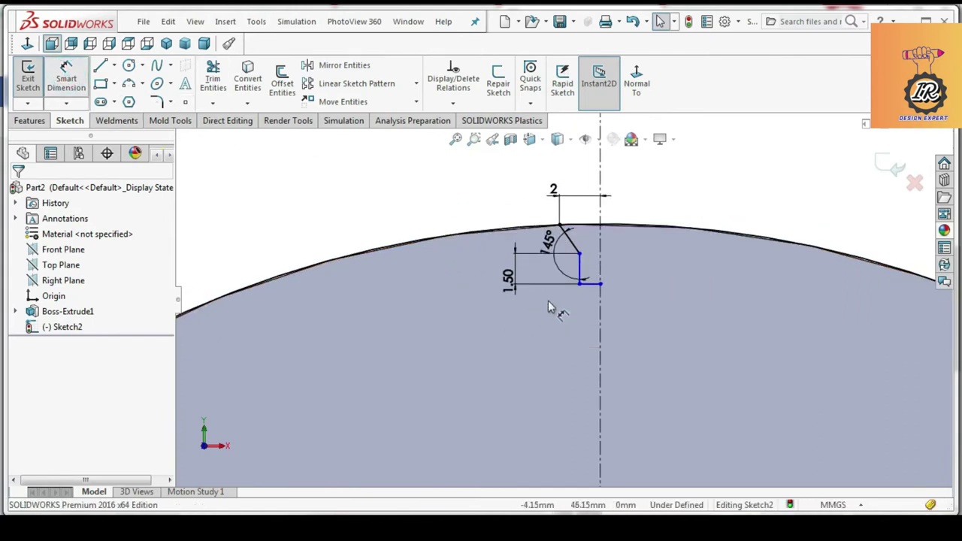
pyautogui.click(589, 283)
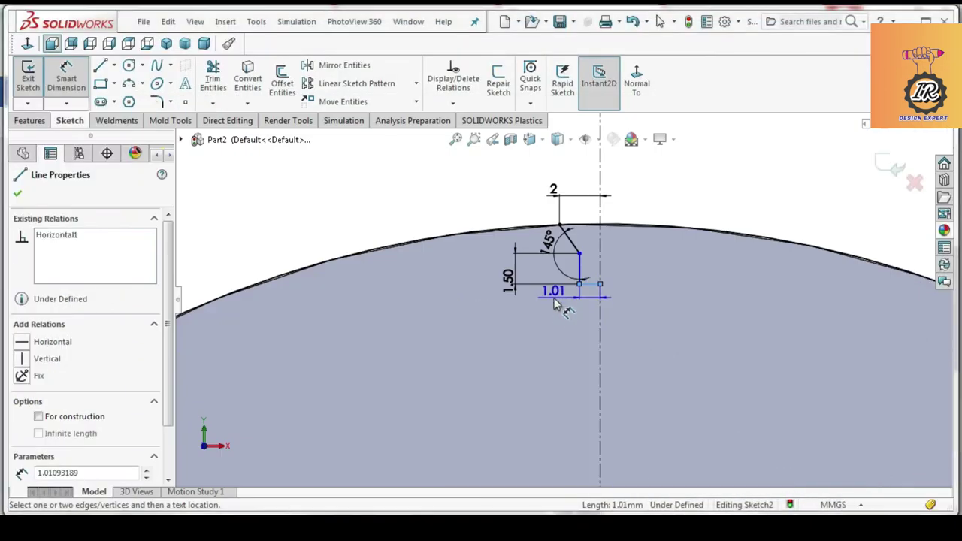
pyautogui.click(557, 318)
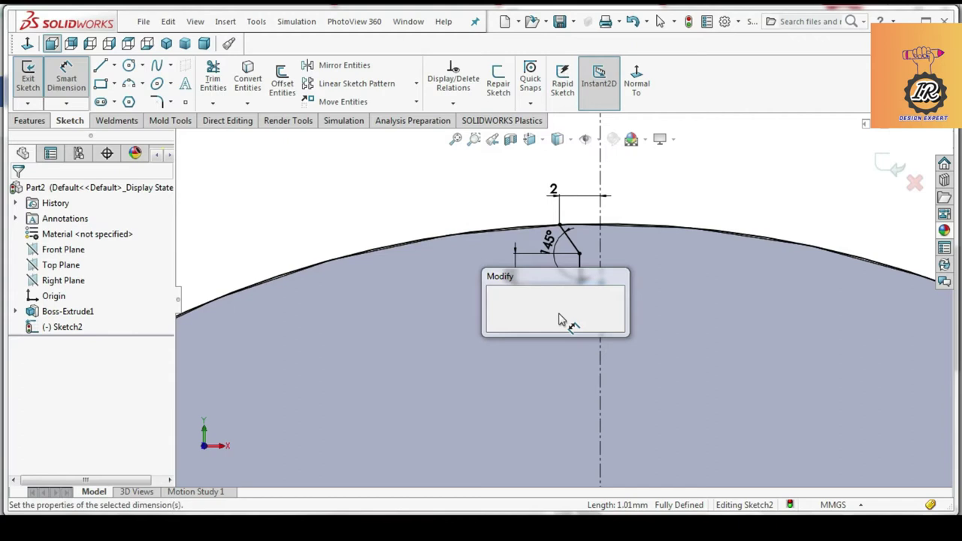
pyautogui.write('1')
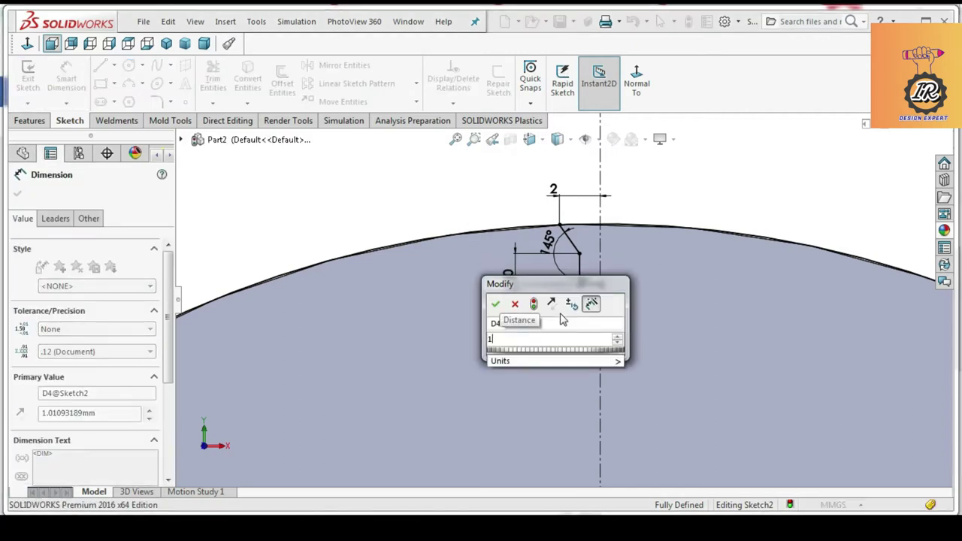
pyautogui.press('Return')
pyautogui.click(726, 180)
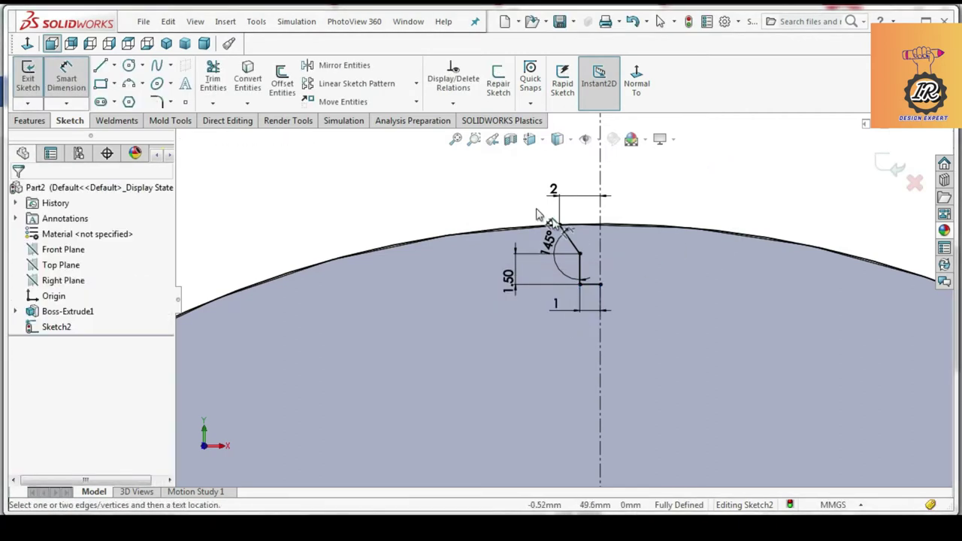
pyautogui.click(212, 79)
pyautogui.moveTo(358, 183); pyautogui.dragTo(381, 290)
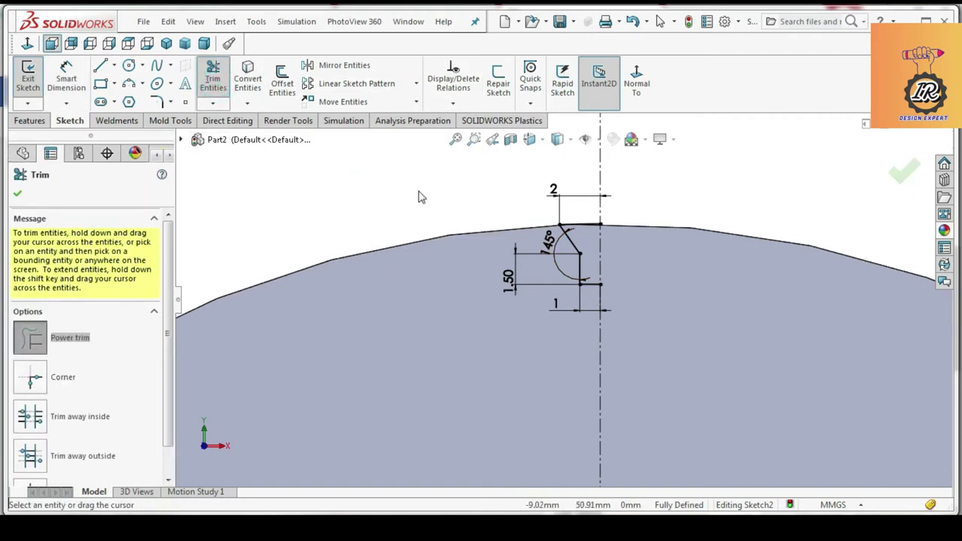
# Step: Select the half-notch profile and mirror it about the vertical centerline
pyautogui.click(20, 193)
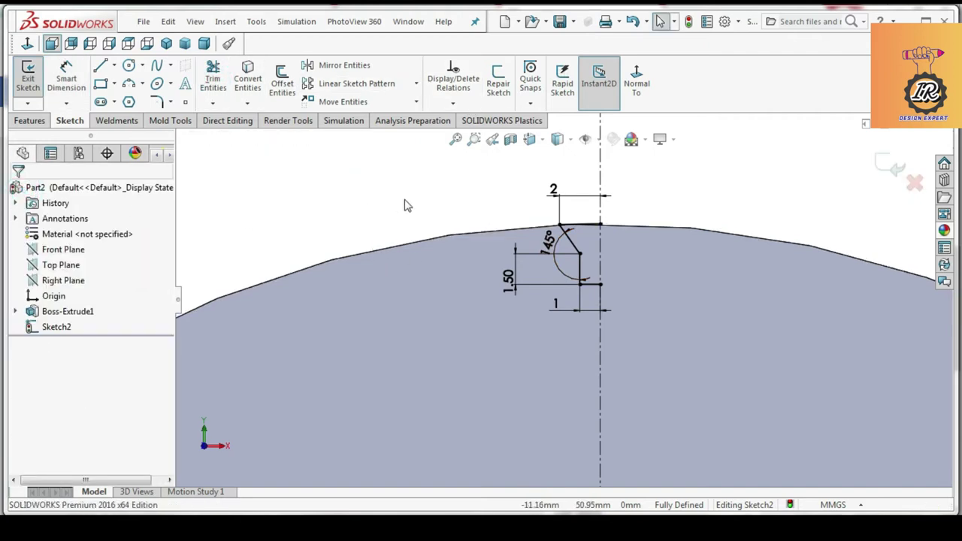
pyautogui.moveTo(435, 172); pyautogui.dragTo(645, 339)
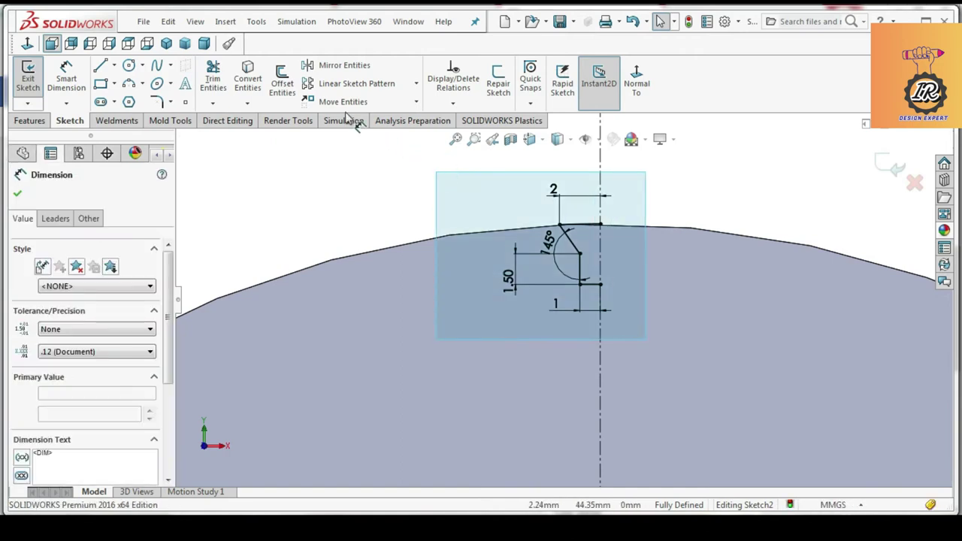
pyautogui.click(338, 65)
pyautogui.click(106, 386)
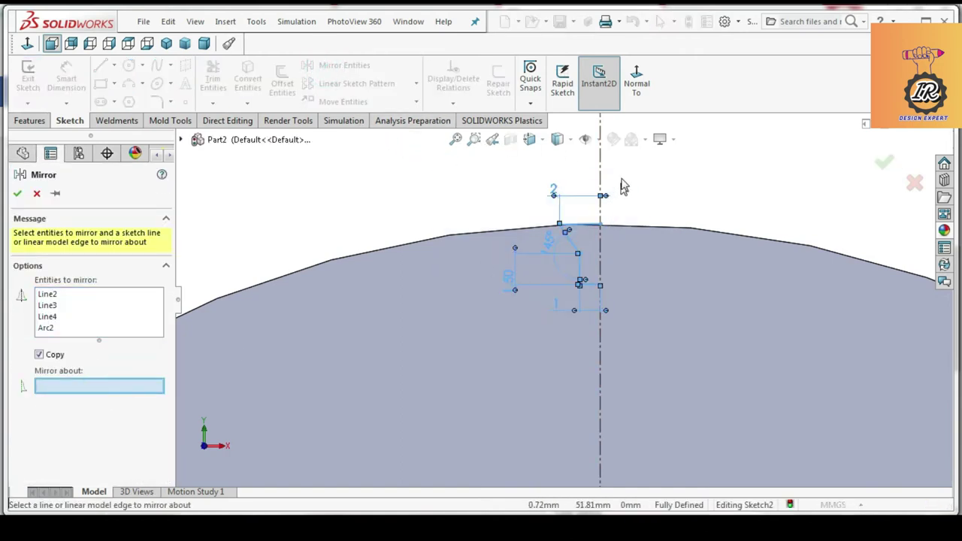
pyautogui.click(600, 175)
pyautogui.click(18, 193)
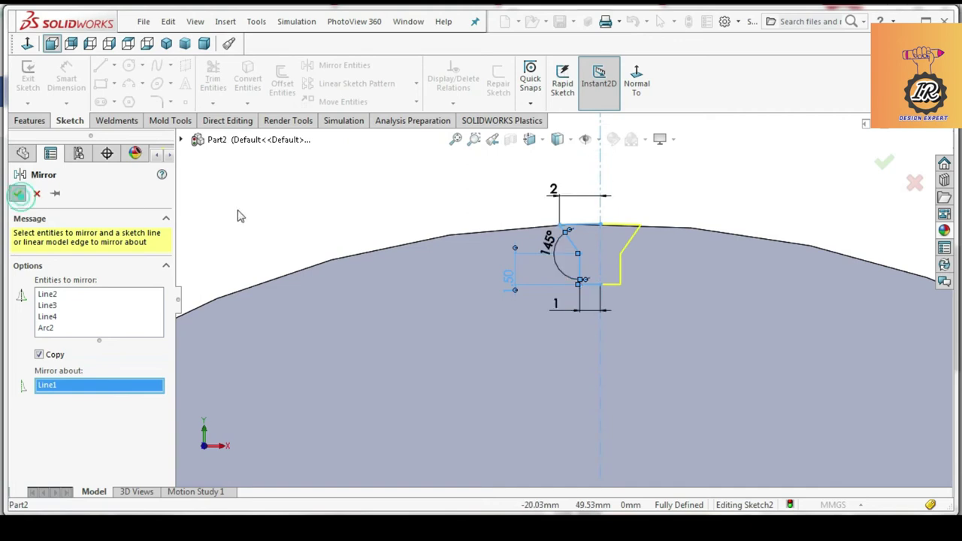
pyautogui.click(359, 214)
pyautogui.scroll(-4, 437, 235)
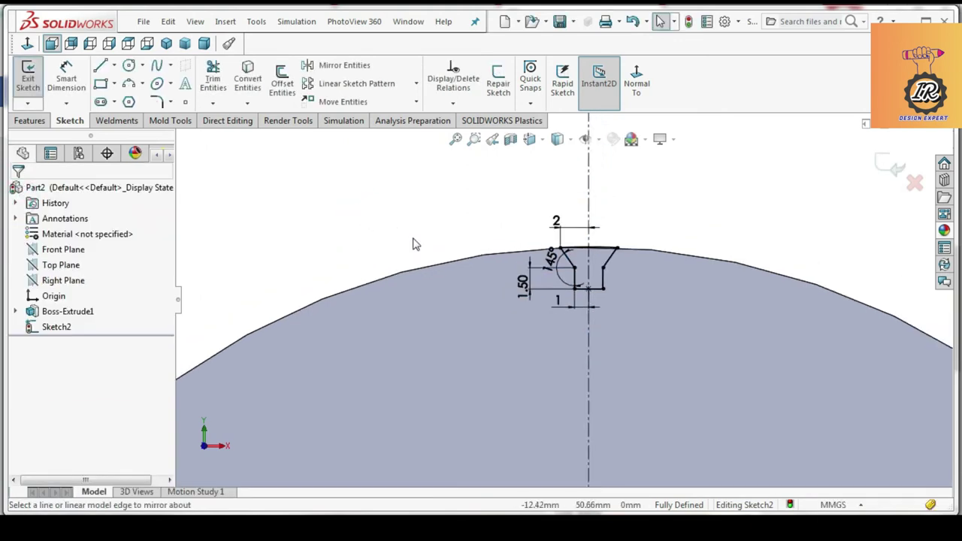
pyautogui.scroll(2, 635, 324)
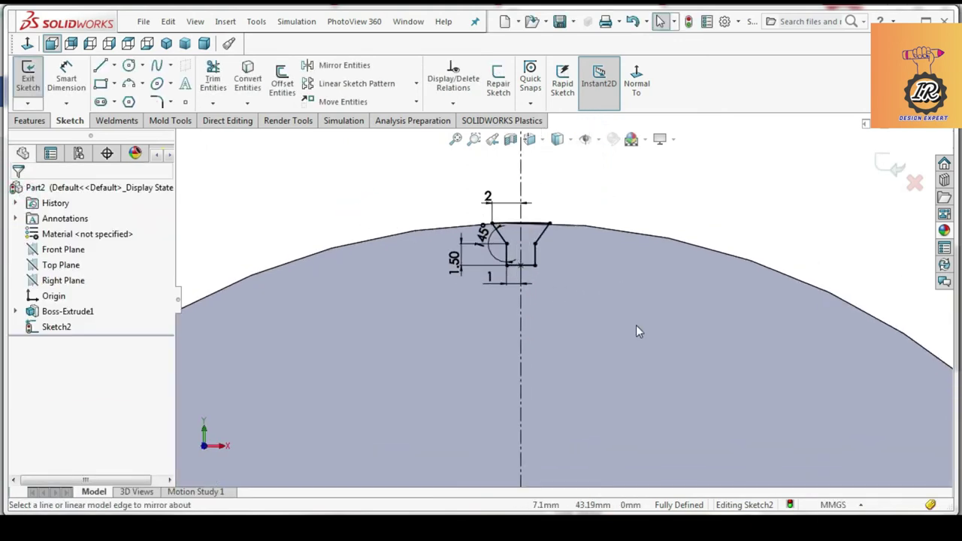
# Step: Cut-extrude the notch sketch Blind 10 mm into the disc's rim
pyautogui.click(28, 122)
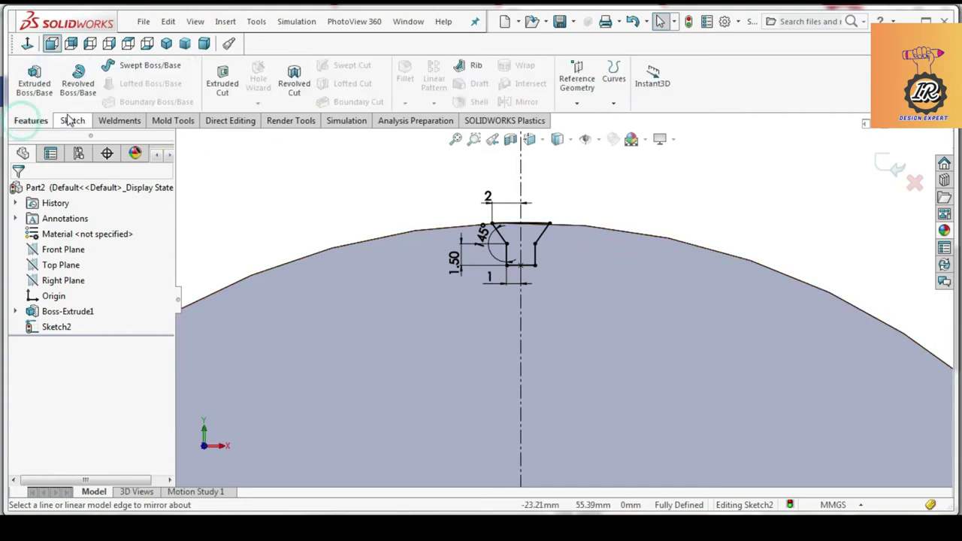
pyautogui.click(222, 83)
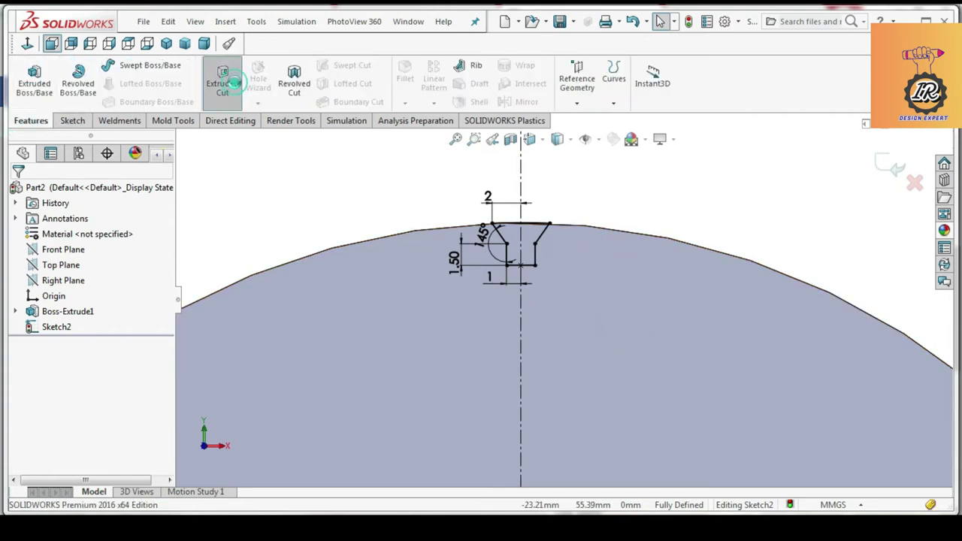
pyautogui.scroll(3, 436, 234)
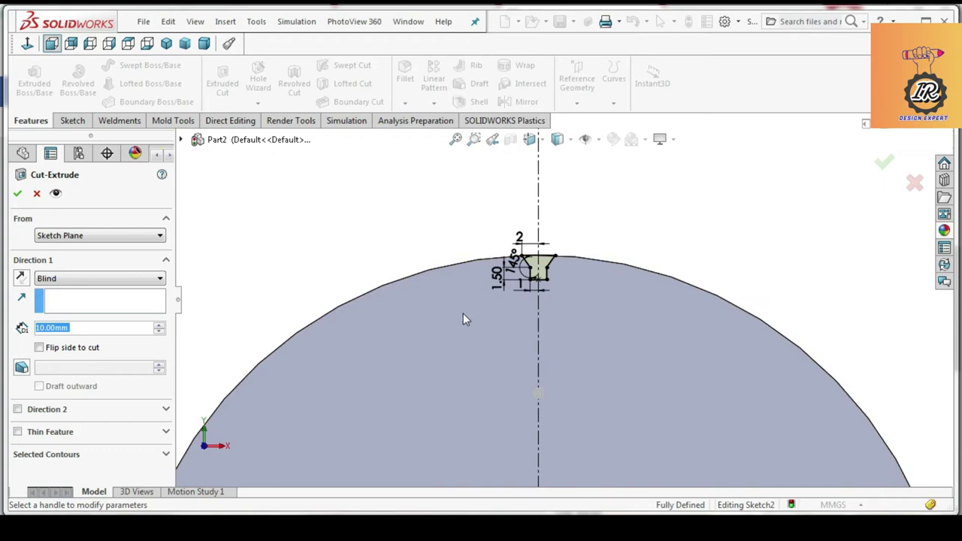
pyautogui.moveTo(462, 313); pyautogui.dragTo(452, 326, button='middle')
pyautogui.click(18, 188)
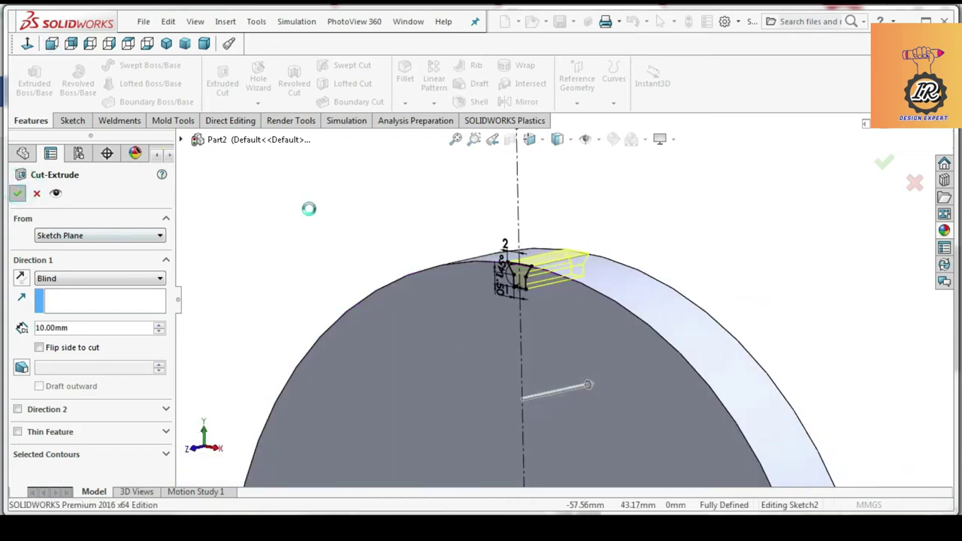
# Step: Start a circular pattern of the notch cut using the disc's outer edge as axis
pyautogui.click(434, 103)
pyautogui.click(451, 135)
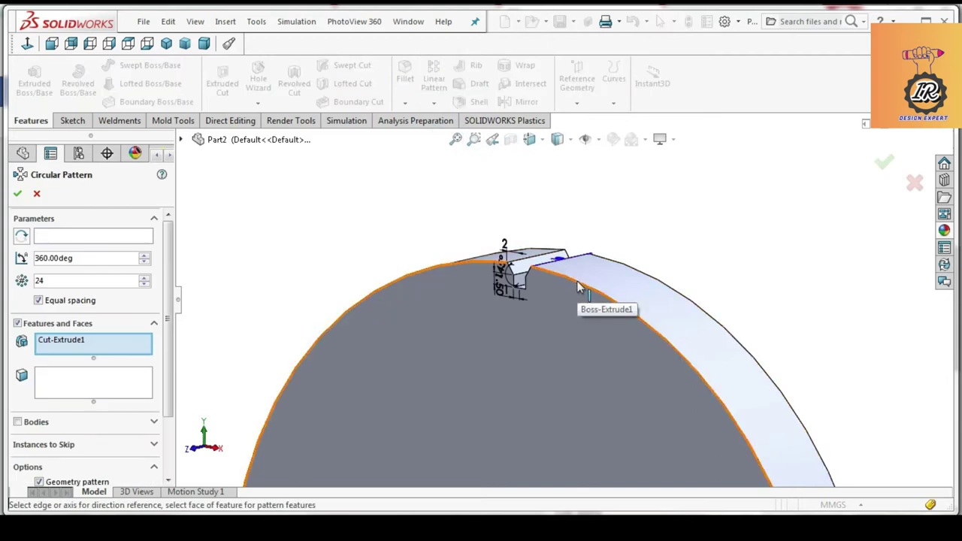
pyautogui.click(84, 235)
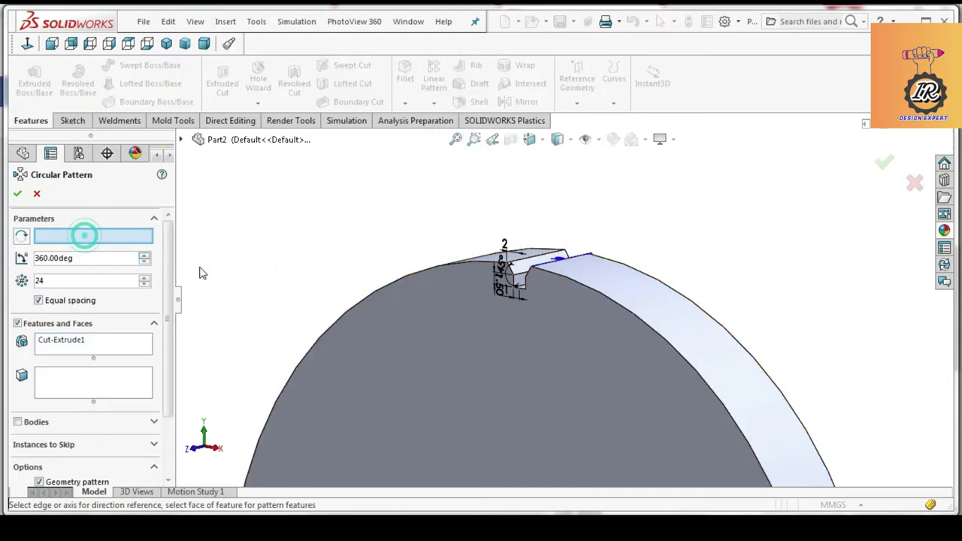
pyautogui.click(582, 289)
pyautogui.scroll(5, 477, 258)
pyautogui.moveTo(495, 335); pyautogui.dragTo(650, 385, button='middle')
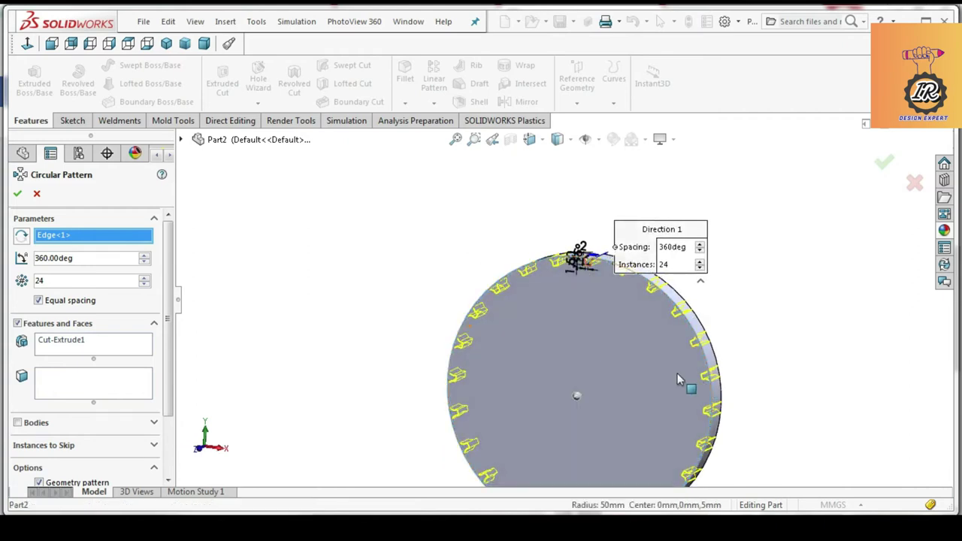
pyautogui.scroll(2, 679, 379)
pyautogui.scroll(1, 583, 252)
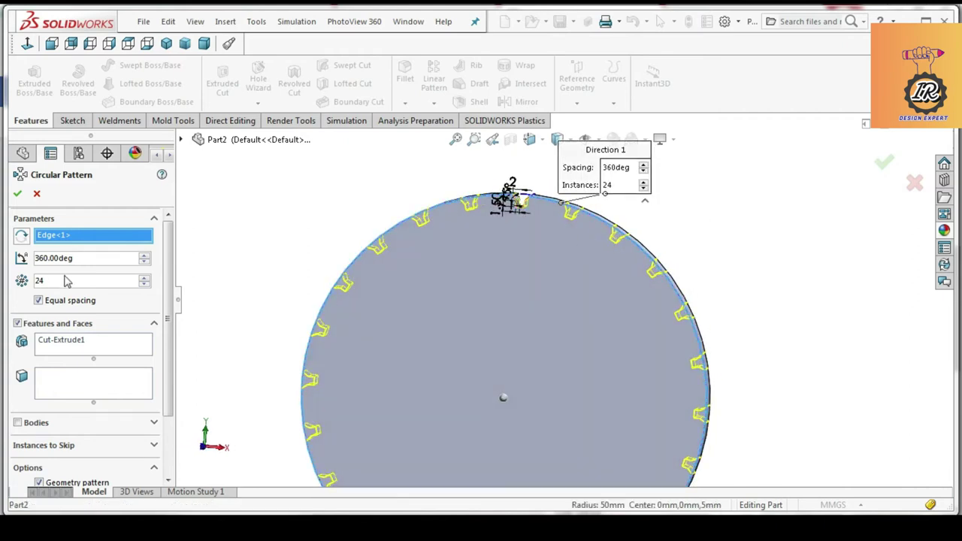
# Step: Raise the pattern instances to 48 over 360° and confirm the pattern
pyautogui.click(145, 277)
pyautogui.click(145, 277)
pyautogui.click(145, 278)
pyautogui.click(145, 277)
pyautogui.click(145, 277)
pyautogui.click(145, 277)
pyautogui.scroll(3, 554, 209)
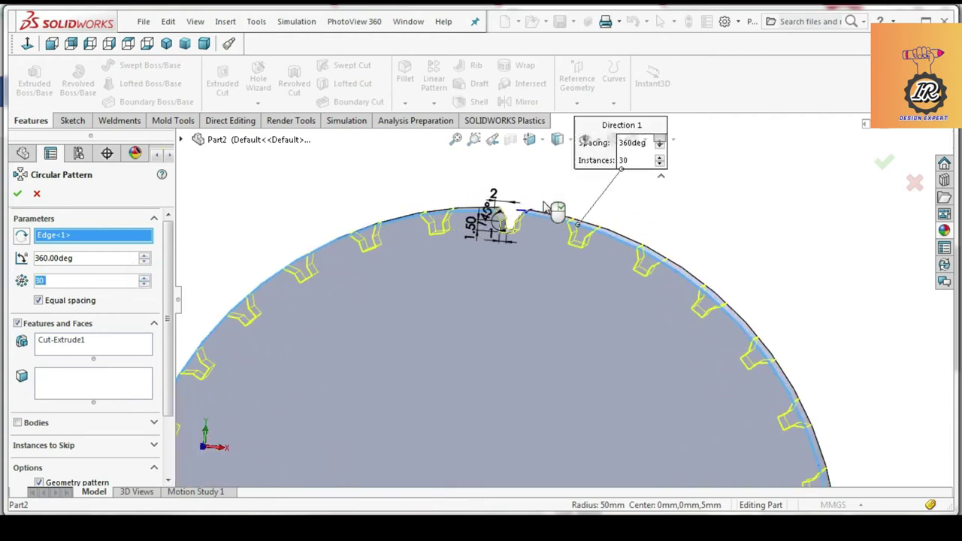
pyautogui.click(143, 277)
pyautogui.click(143, 277)
pyautogui.click(143, 277)
pyautogui.click(143, 277)
pyautogui.click(143, 278)
pyautogui.click(143, 277)
pyautogui.click(144, 277)
pyautogui.click(143, 277)
pyautogui.click(144, 277)
pyautogui.click(143, 277)
pyautogui.click(144, 277)
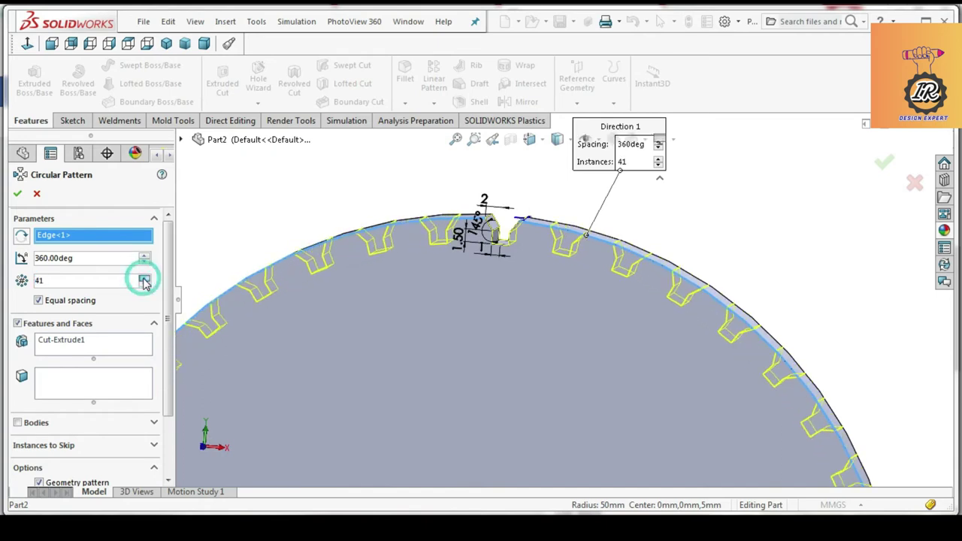
pyautogui.click(144, 277)
pyautogui.click(144, 277)
pyautogui.click(144, 277)
pyautogui.click(144, 277)
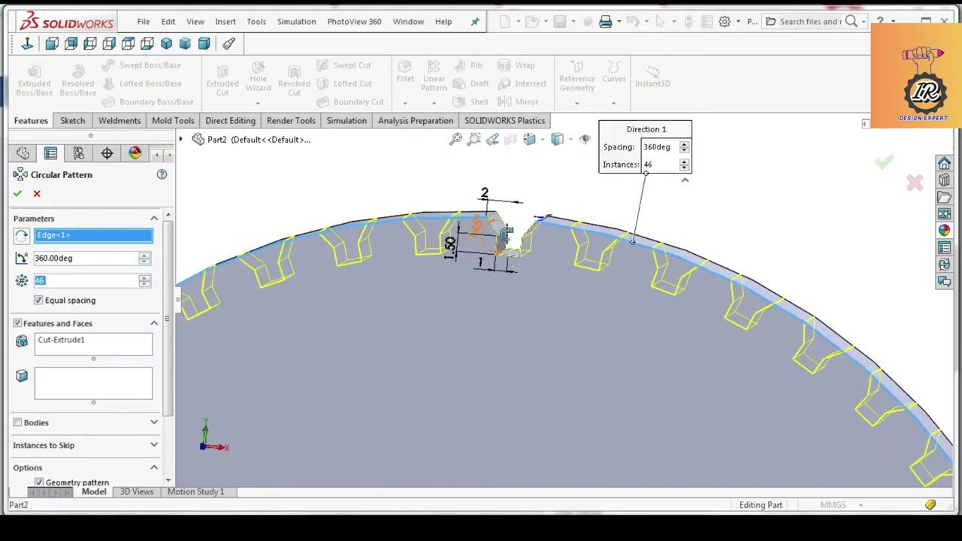
pyautogui.scroll(-2, 502, 239)
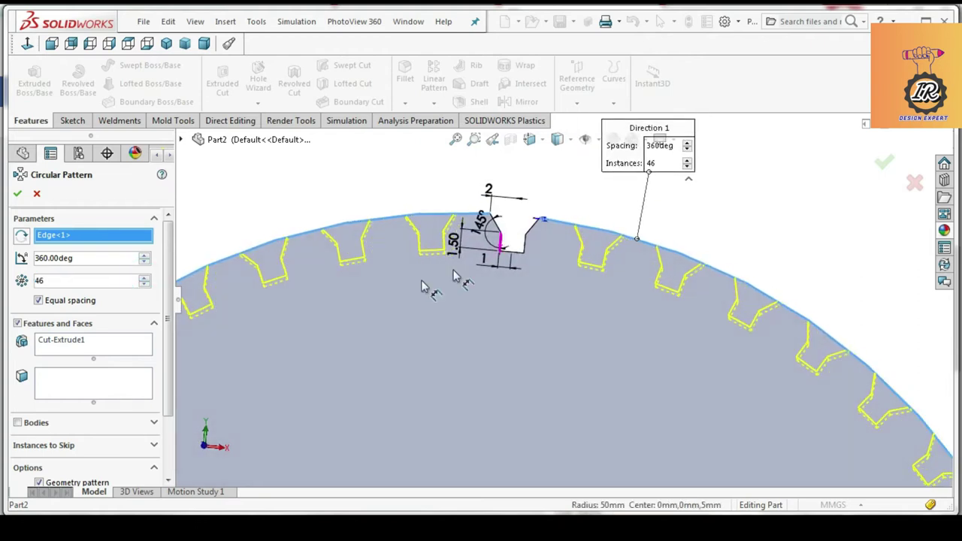
pyautogui.click(144, 278)
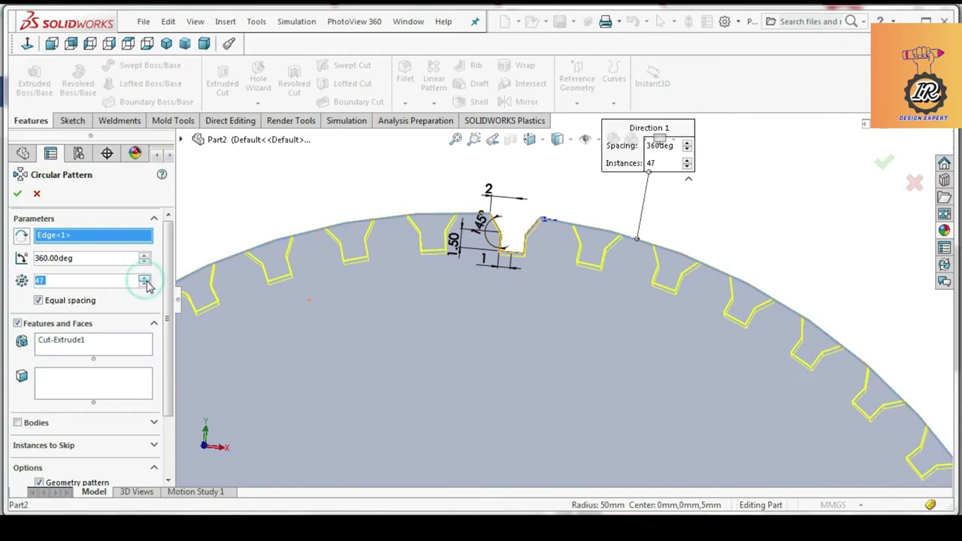
pyautogui.click(145, 278)
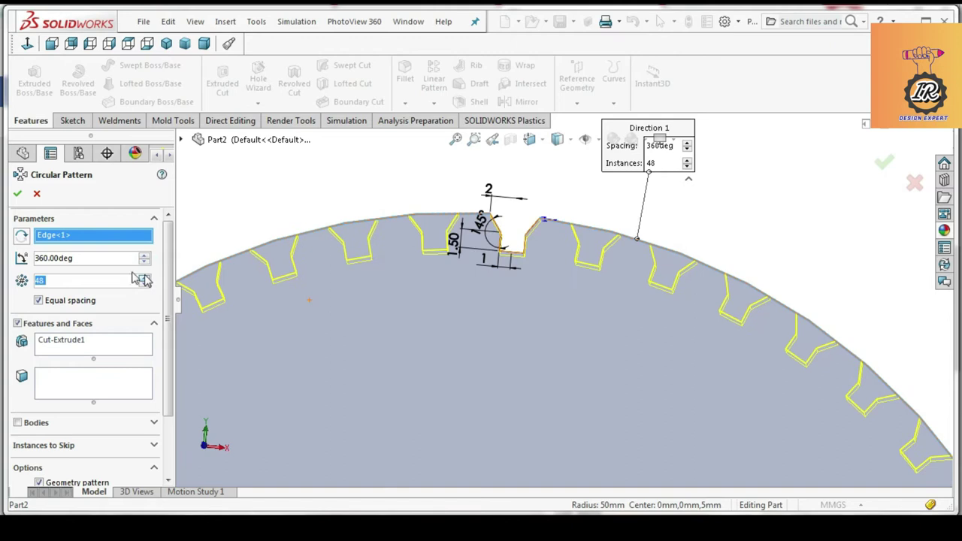
pyautogui.click(18, 195)
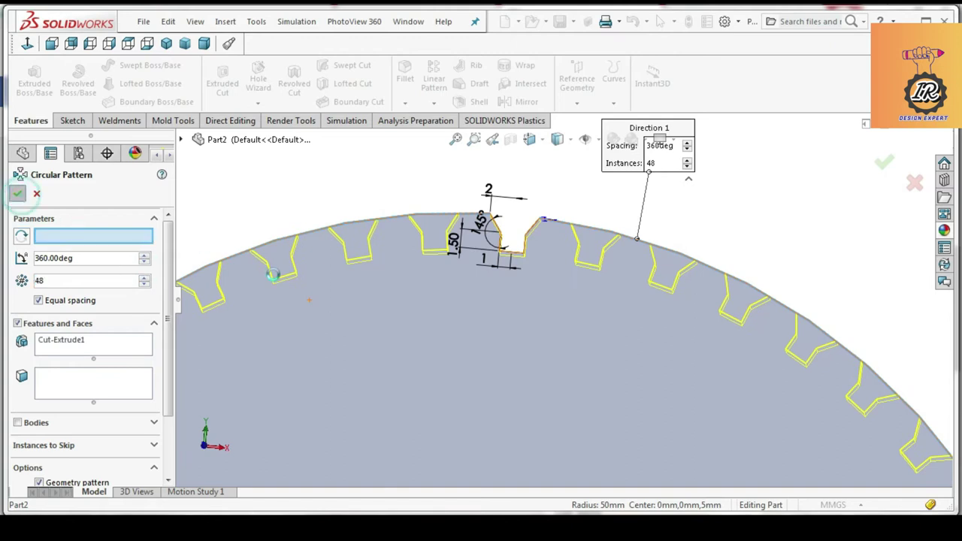
pyautogui.click(346, 195)
pyautogui.scroll(5, 399, 262)
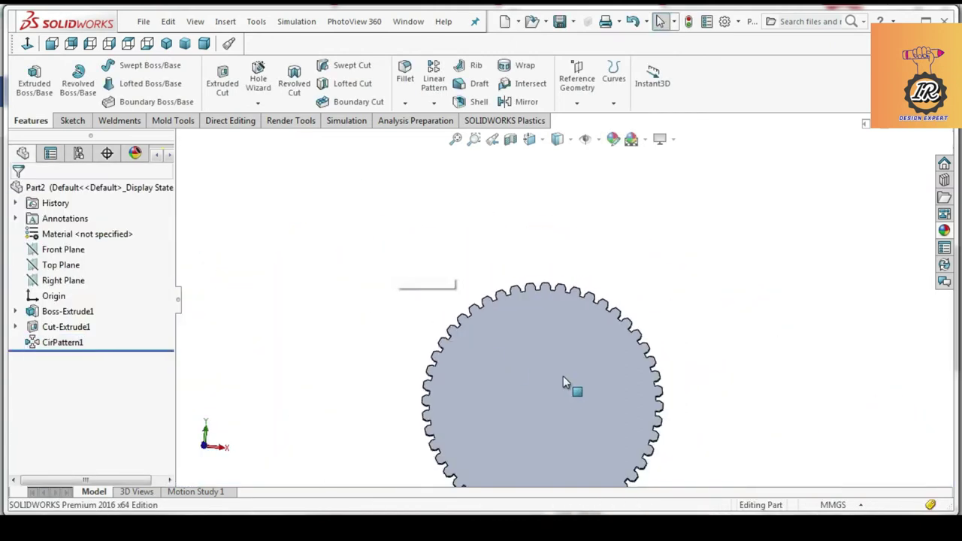
# Step: Reopen Sketch2 under Cut-Extrude1 for editing
pyautogui.scroll(-2, 563, 403)
pyautogui.moveTo(591, 383); pyautogui.dragTo(586, 398, button='middle')
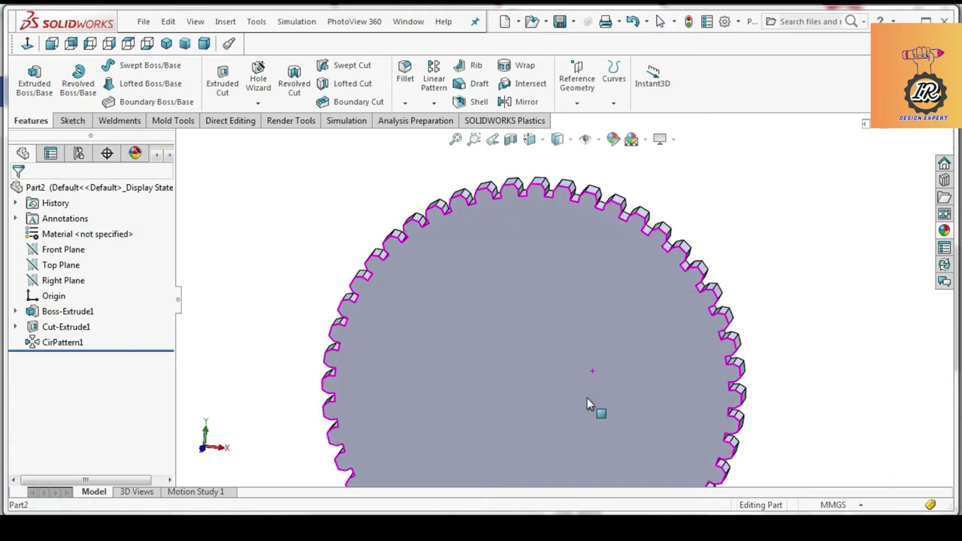
pyautogui.click(16, 326)
pyautogui.click(66, 342)
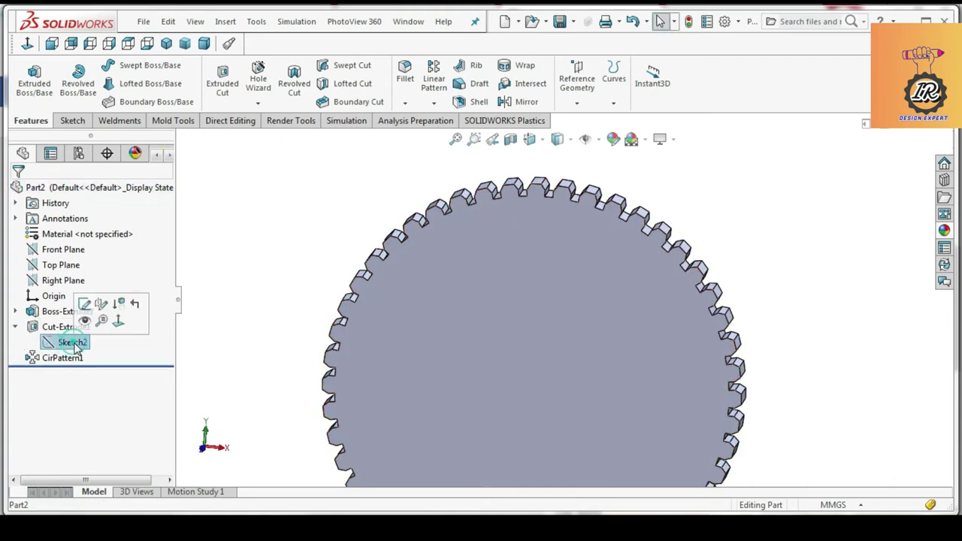
pyautogui.rightClick(66, 342)
pyautogui.click(90, 250)
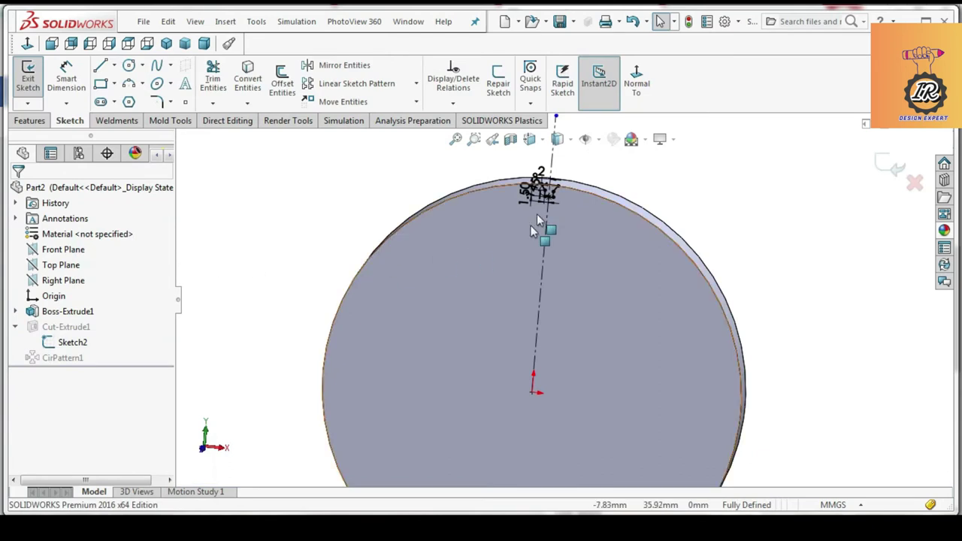
pyautogui.scroll(-3, 536, 214)
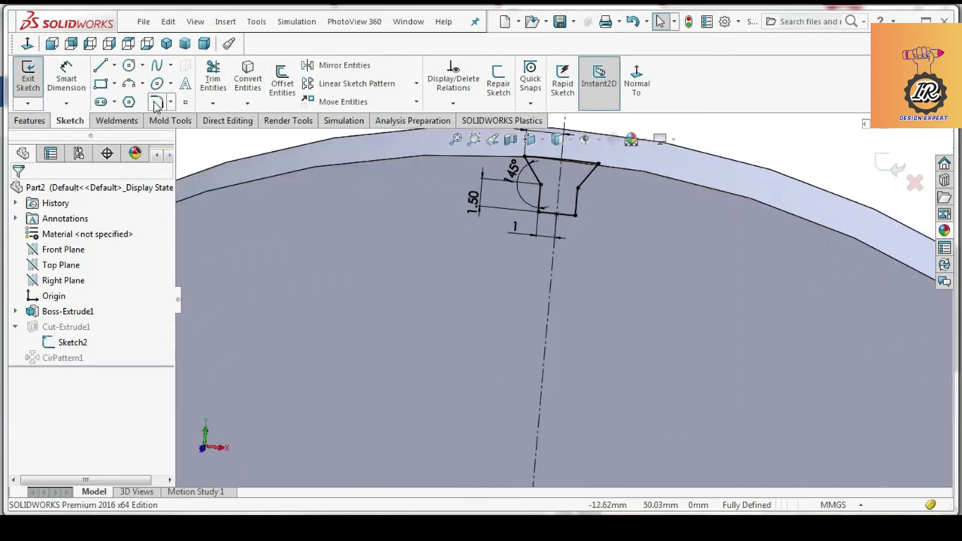
# Step: Fillet the left inner notch corner with a 1 mm radius
pyautogui.click(156, 103)
pyautogui.scroll(-1, 550, 202)
pyautogui.click(532, 207)
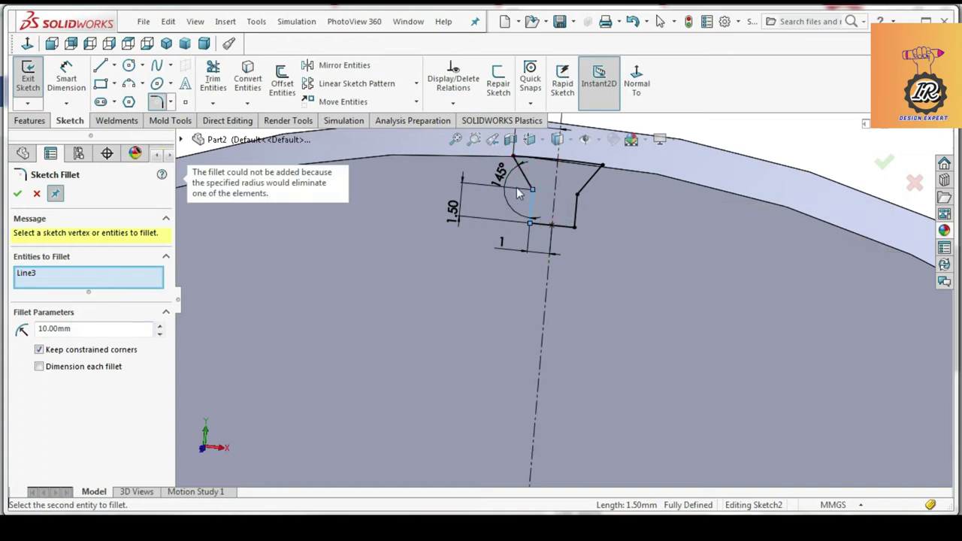
pyautogui.scroll(-2, 522, 191)
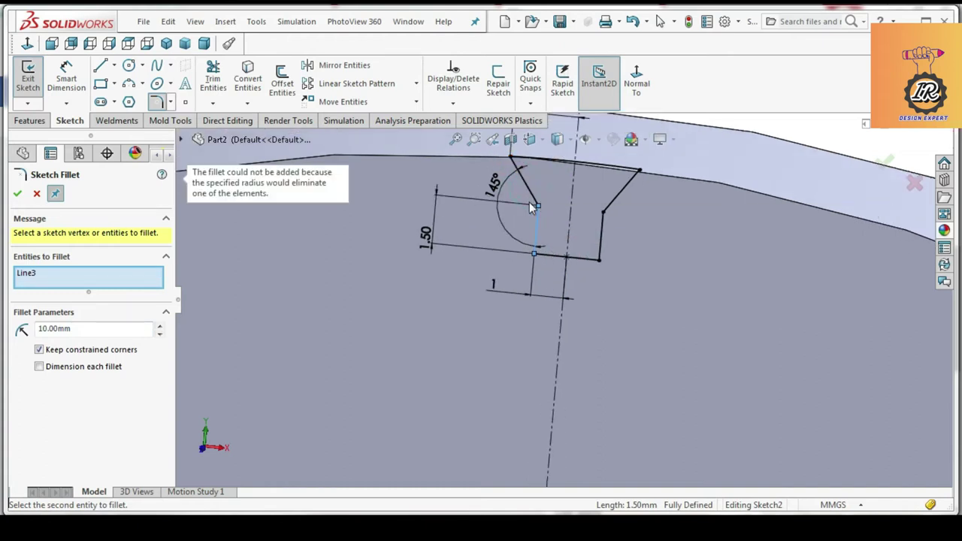
pyautogui.click(111, 325)
pyautogui.write('1')
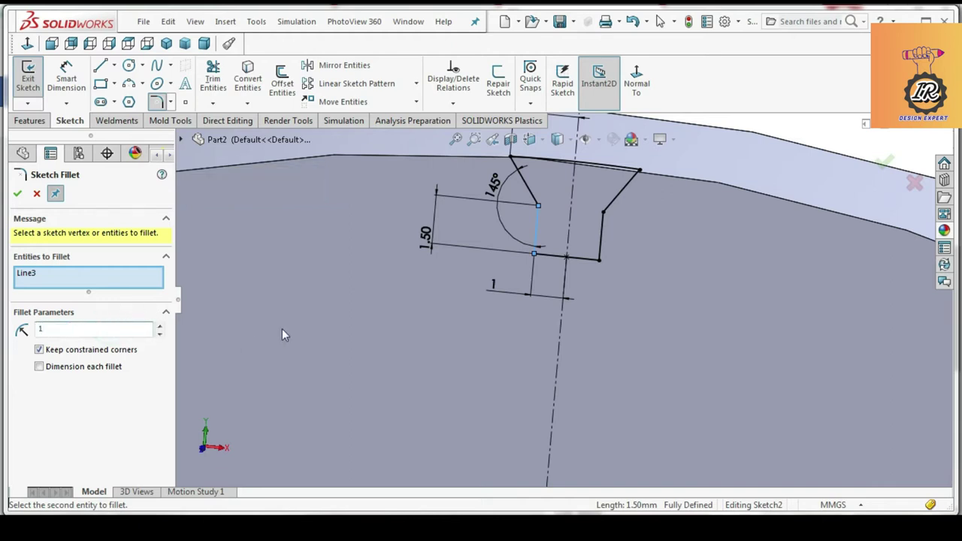
pyautogui.click(532, 192)
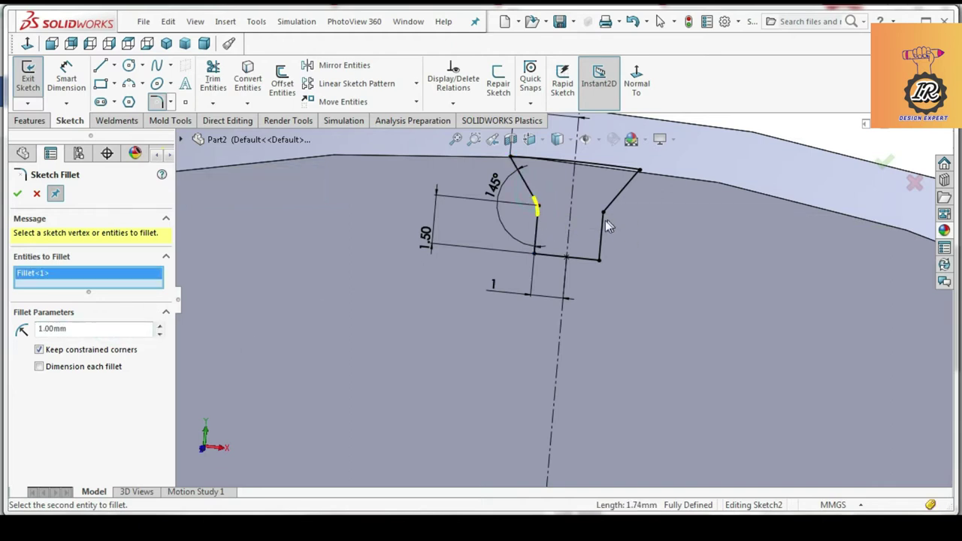
pyautogui.click(17, 193)
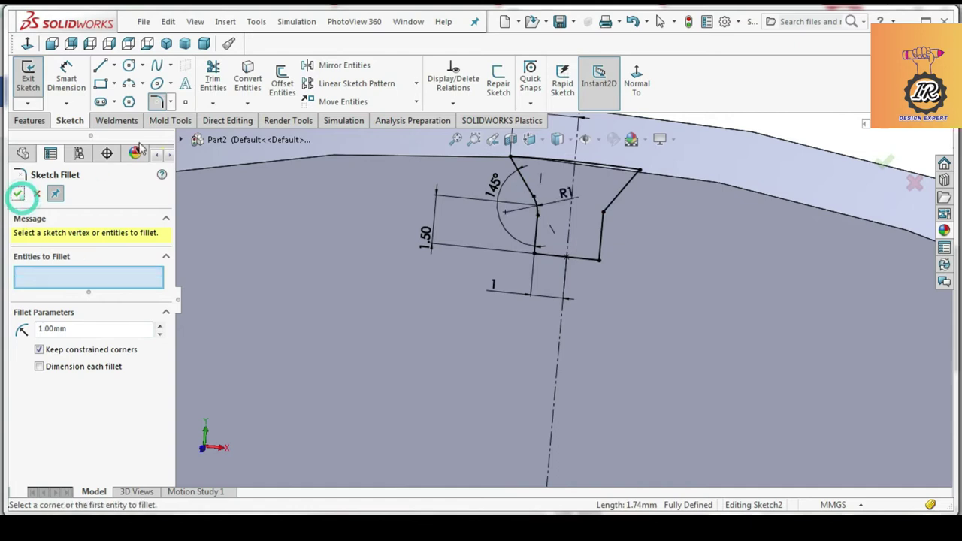
# Step: Fillet the right notch corner at 1 mm as well
pyautogui.click(598, 233)
pyautogui.click(611, 211)
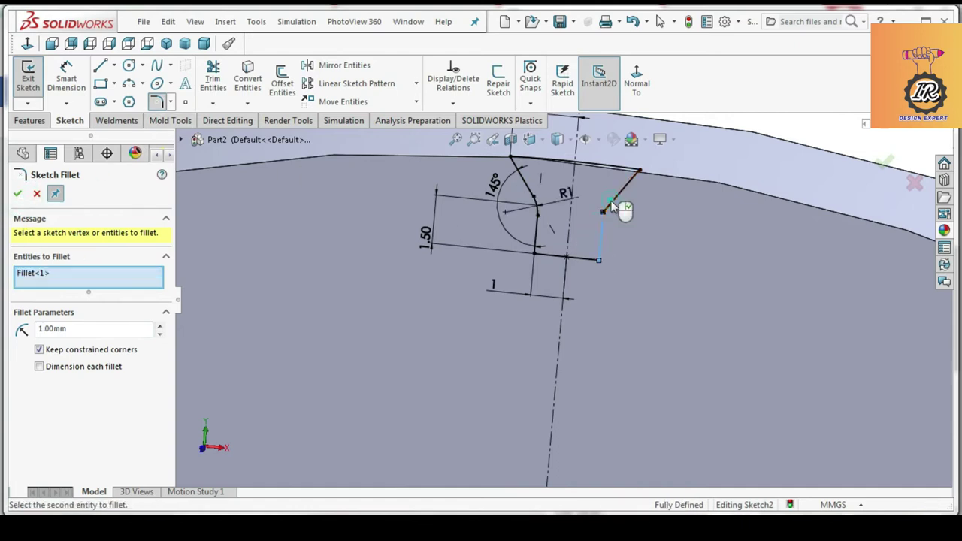
pyautogui.click(17, 193)
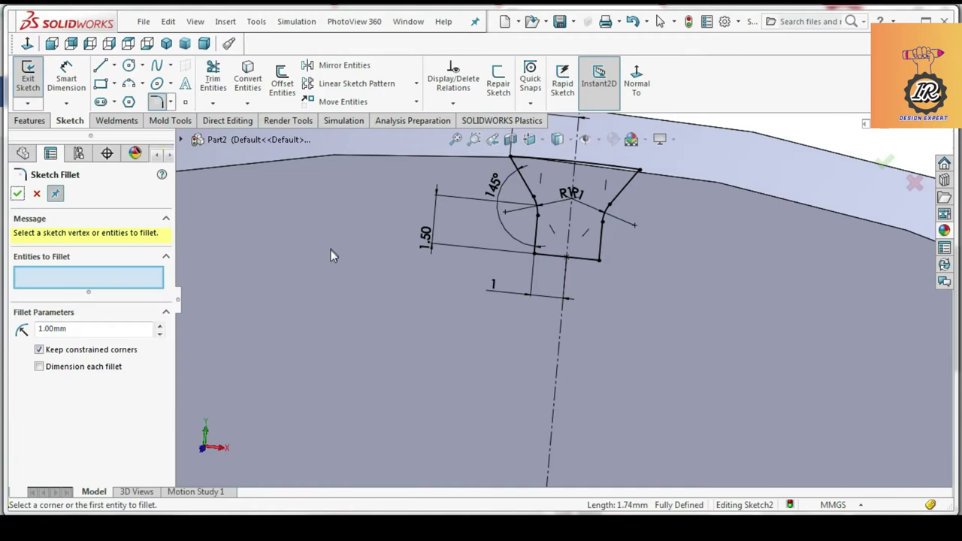
pyautogui.scroll(3, 333, 257)
pyautogui.click(17, 194)
pyautogui.scroll(2, 406, 197)
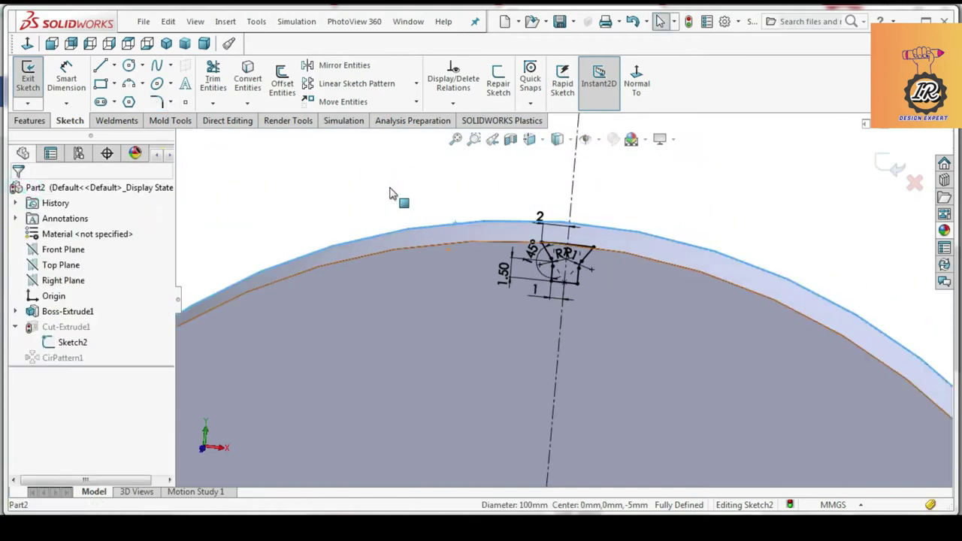
# Step: Exit Sketch2, save the 48-notch gear as Part2, then create a new blank part
pyautogui.click(887, 166)
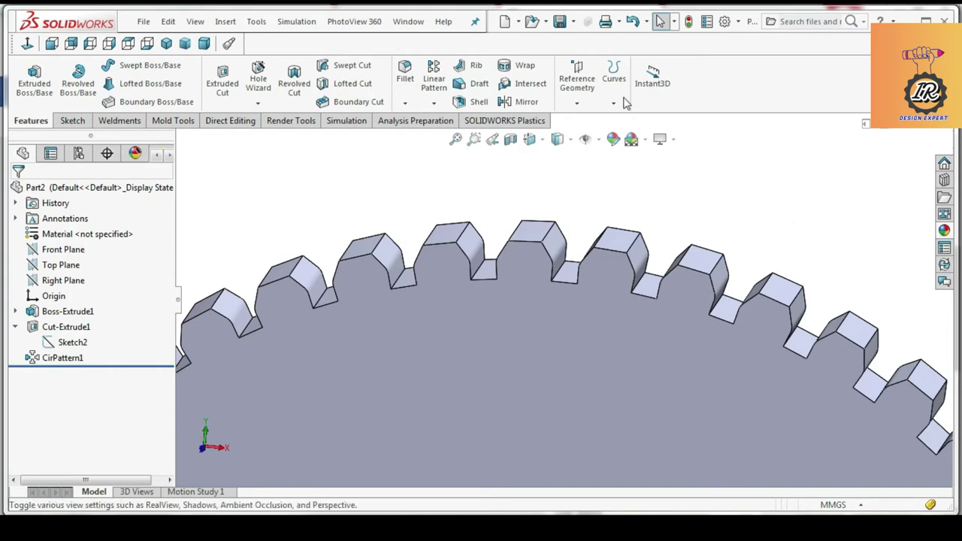
pyautogui.click(559, 21)
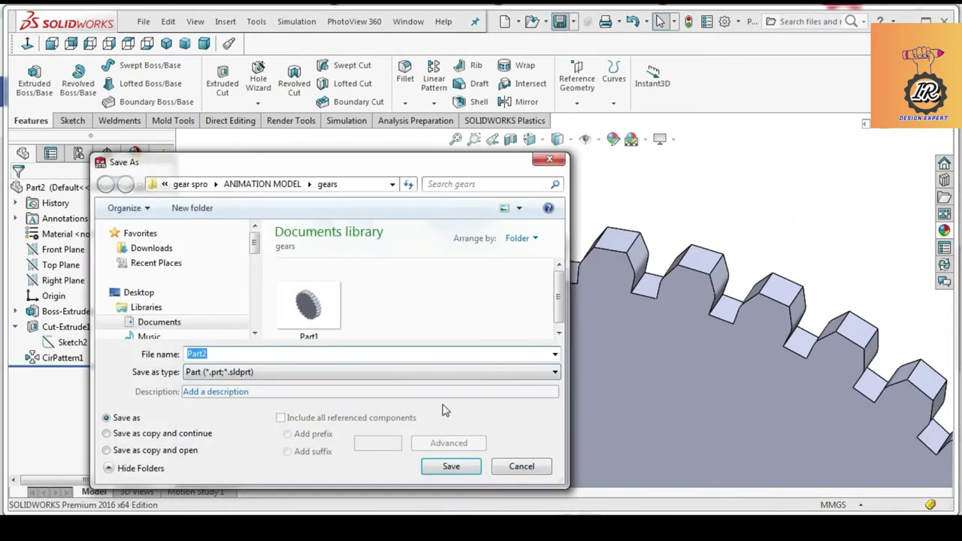
pyautogui.click(449, 465)
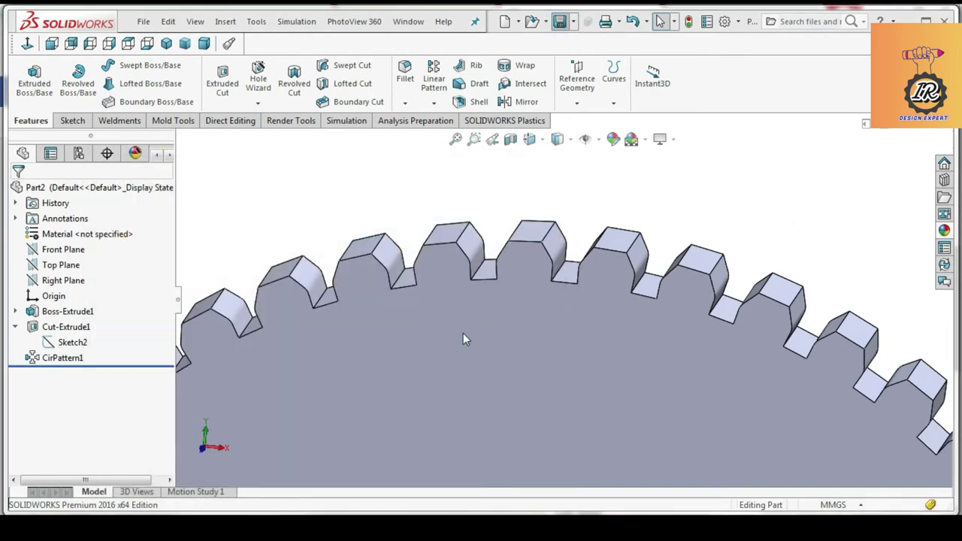
pyautogui.click(504, 21)
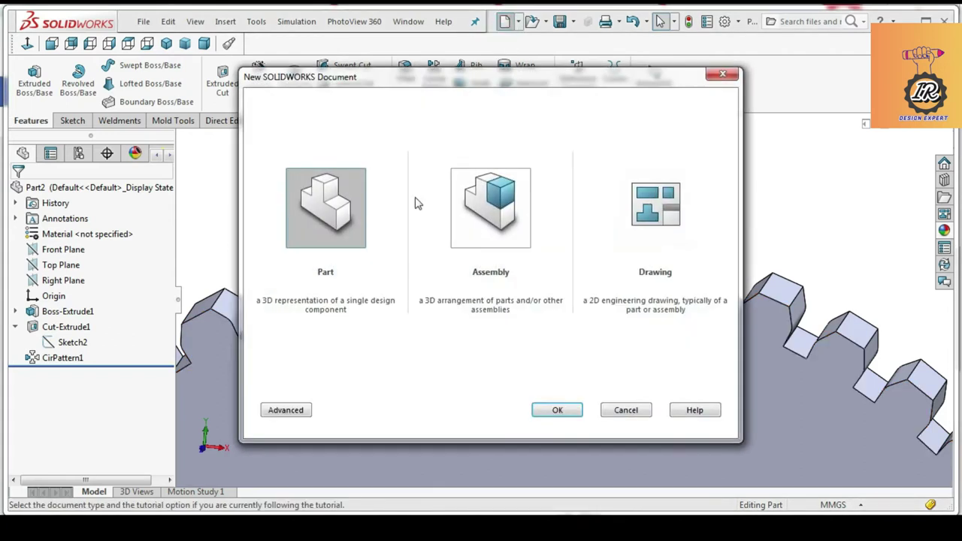
pyautogui.doubleClick(338, 210)
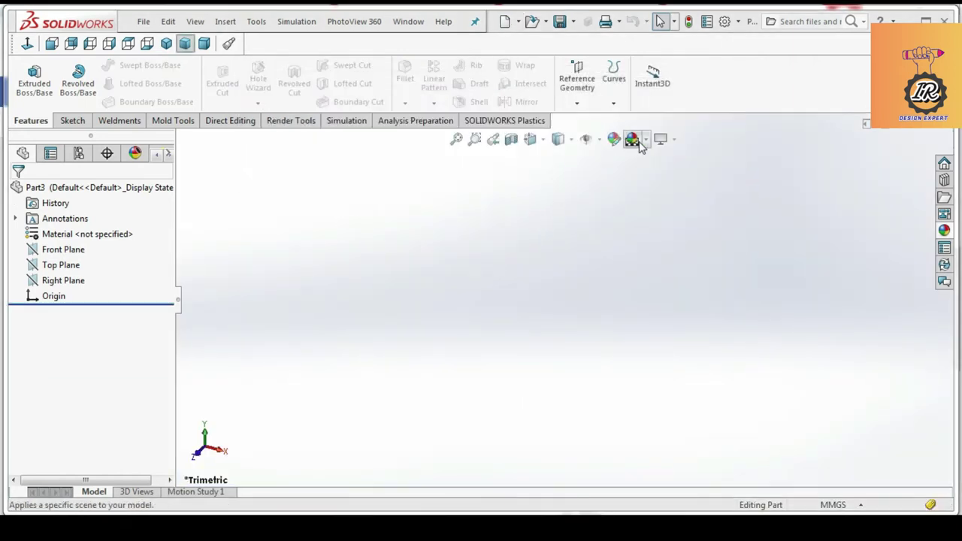
# Step: Switch to a plain white background and sketch a circle at the origin on the Front Plane
pyautogui.click(644, 140)
pyautogui.click(687, 44)
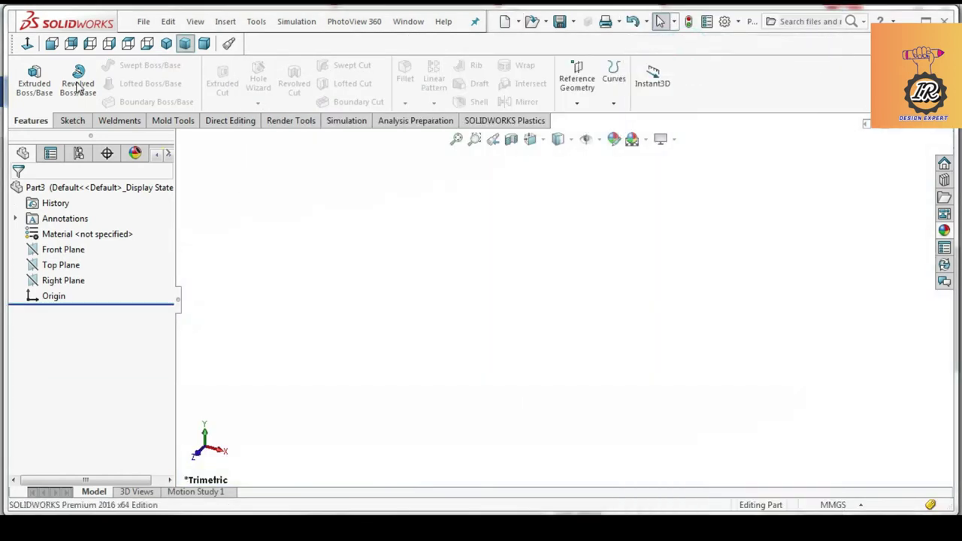
pyautogui.click(72, 120)
pyautogui.click(28, 73)
pyautogui.click(435, 197)
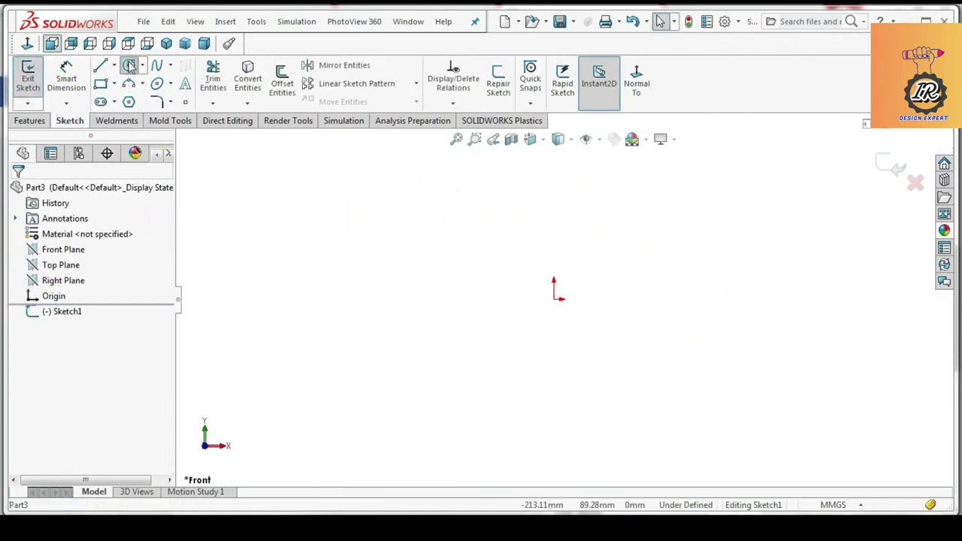
pyautogui.click(128, 66)
pyautogui.click(554, 299)
pyautogui.click(597, 237)
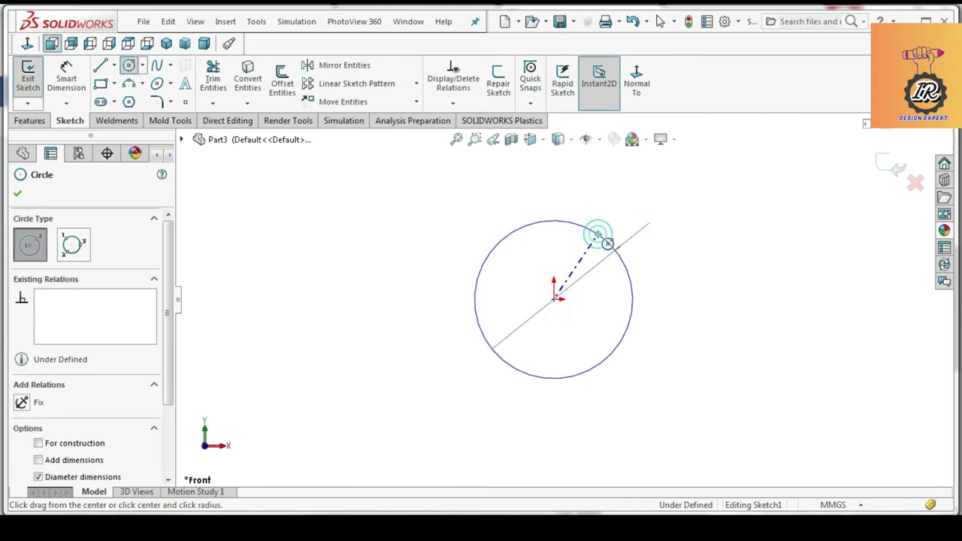
pyautogui.press('Escape')
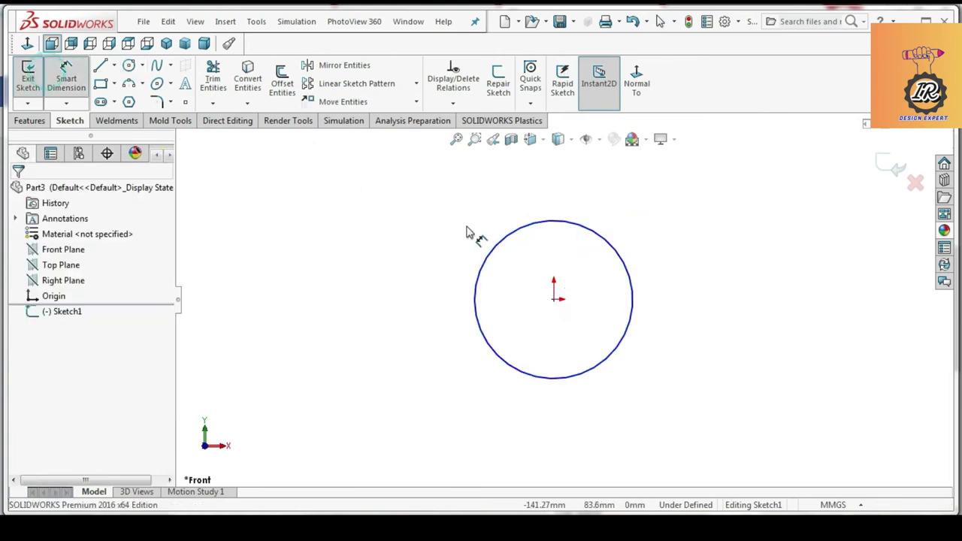
# Step: Dimension the circle to 25 mm diameter and extrude it 10 mm
pyautogui.click(601, 234)
pyautogui.click(714, 223)
pyautogui.write('25')
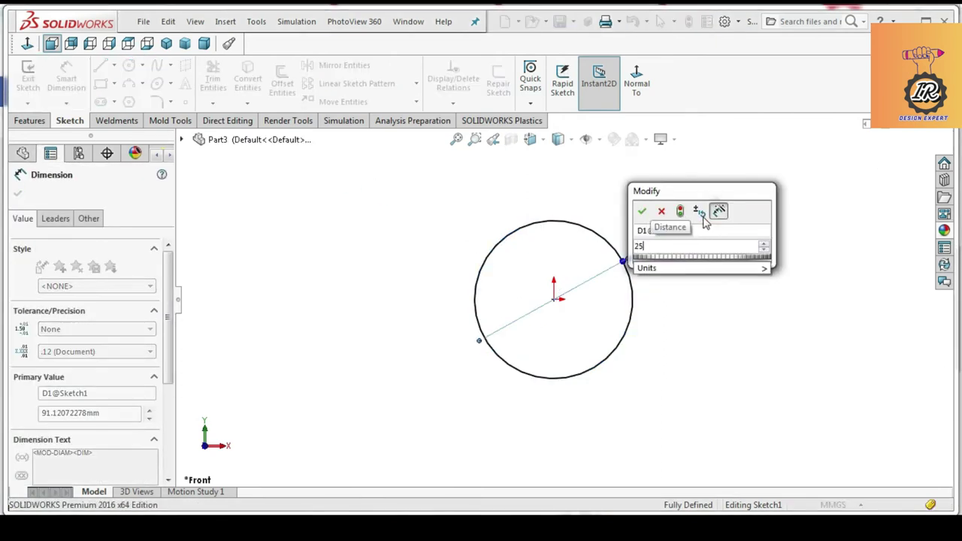
pyautogui.press('Return')
pyautogui.click(676, 270)
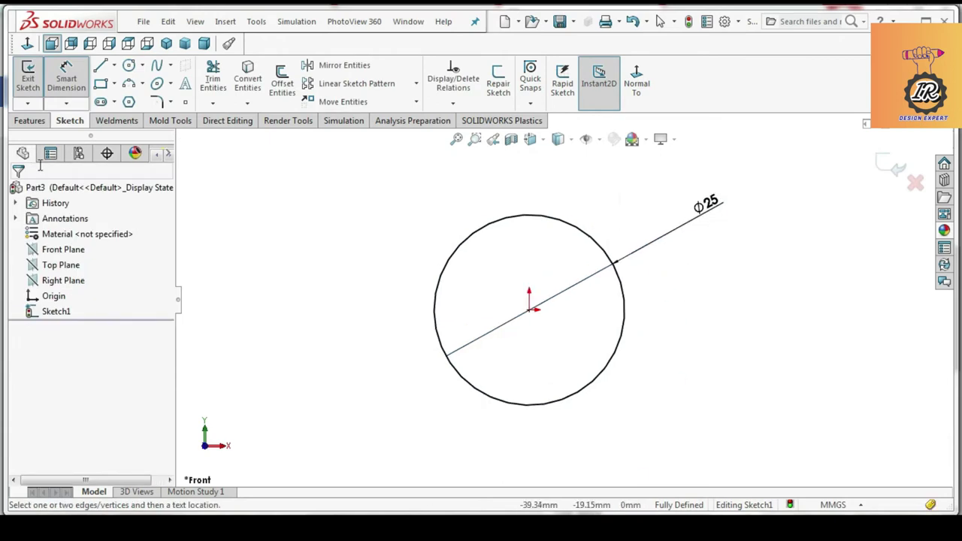
pyautogui.click(30, 120)
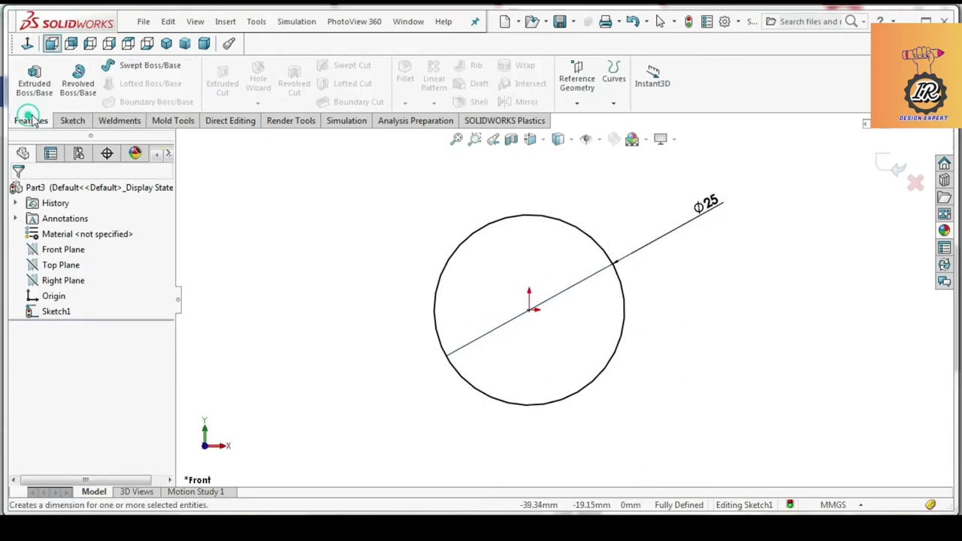
pyautogui.click(37, 81)
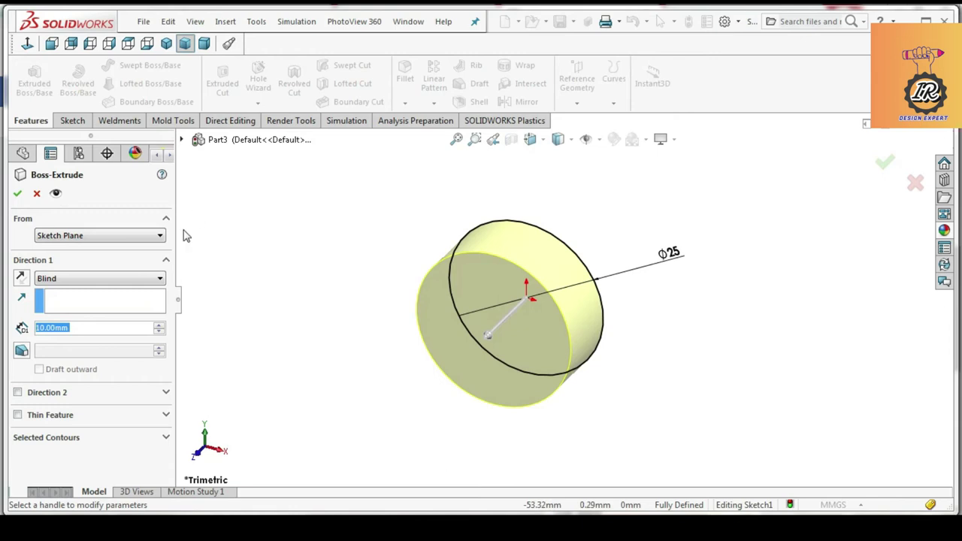
pyautogui.click(208, 208)
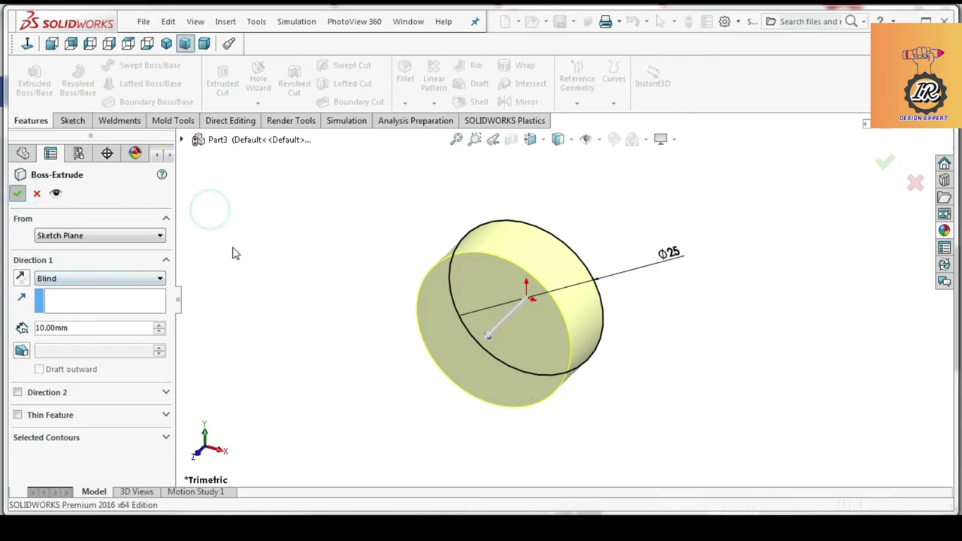
# Step: Start a sketch on the disc's front face and draw a vertical centreline up from the origin
pyautogui.click(70, 120)
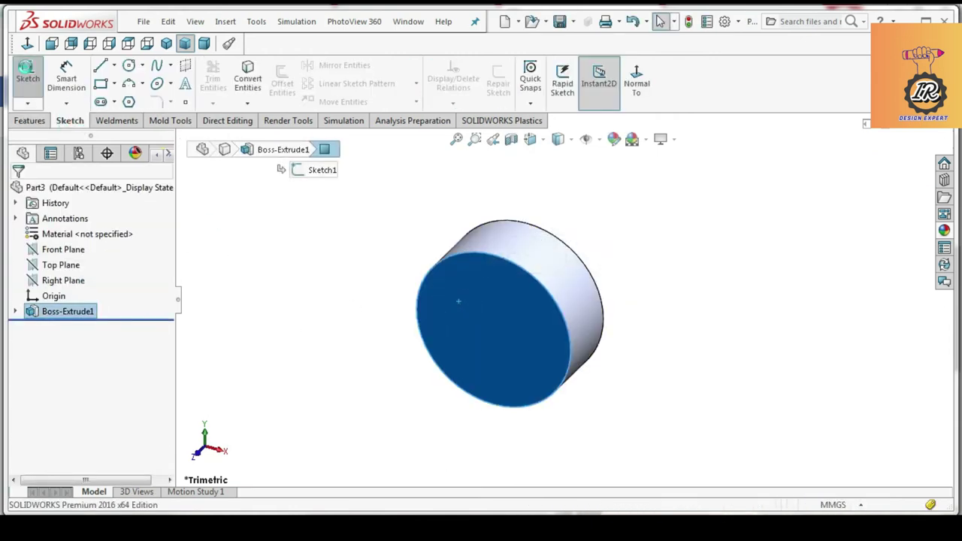
pyautogui.click(28, 75)
pyautogui.click(647, 96)
pyautogui.click(113, 65)
pyautogui.click(131, 97)
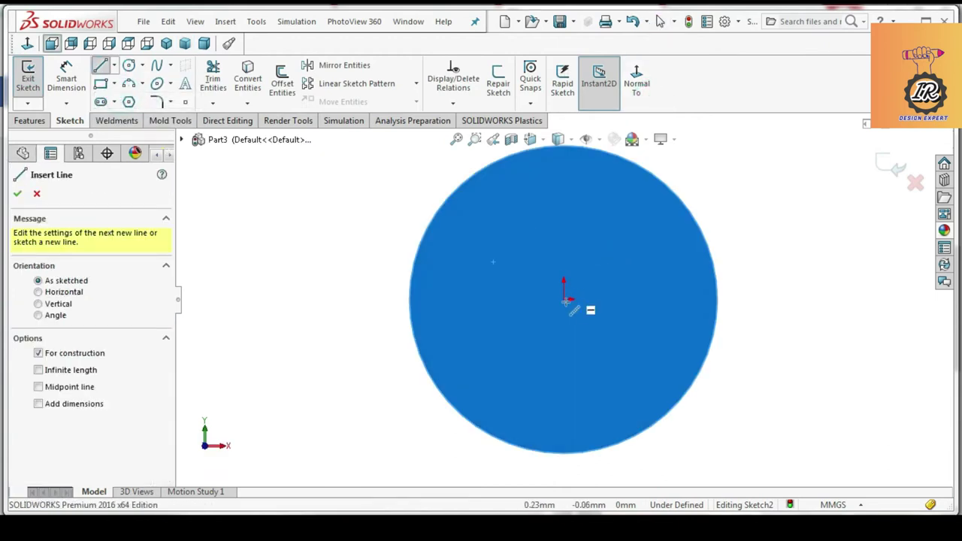
pyautogui.click(565, 301)
pyautogui.scroll(3, 565, 301)
pyautogui.click(564, 170)
pyautogui.rightClick(276, 225)
pyautogui.click(289, 236)
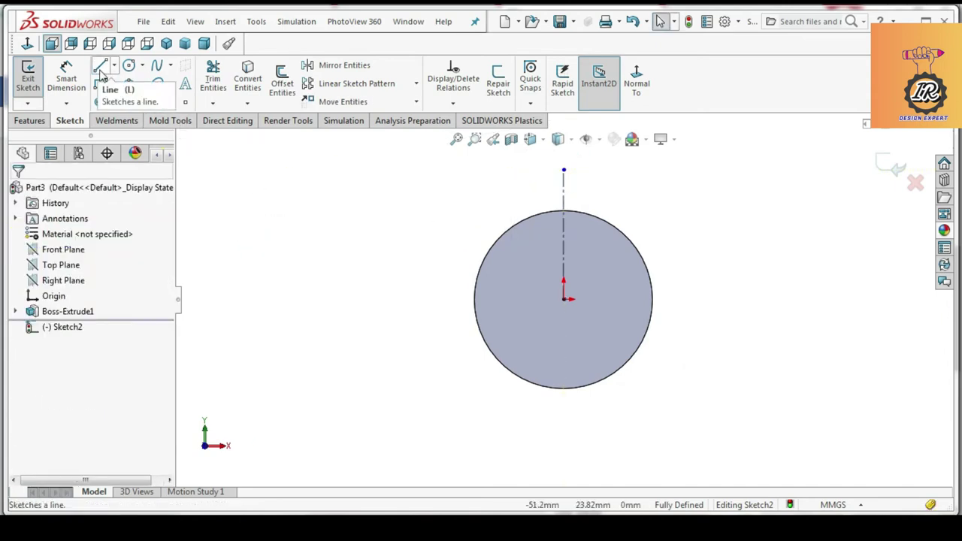
# Step: Convert the disc's circular outer edge into sketch geometry
pyautogui.click(247, 78)
pyautogui.click(528, 218)
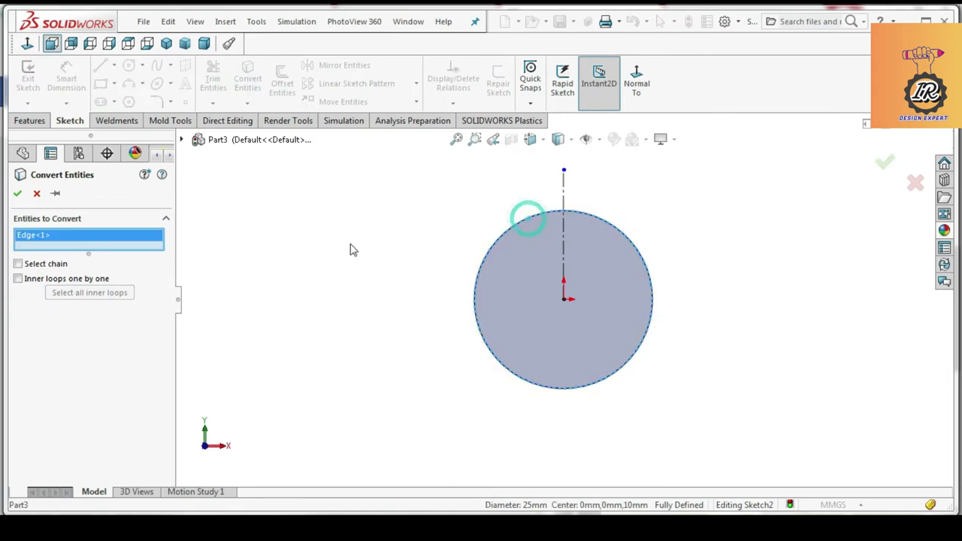
pyautogui.click(21, 193)
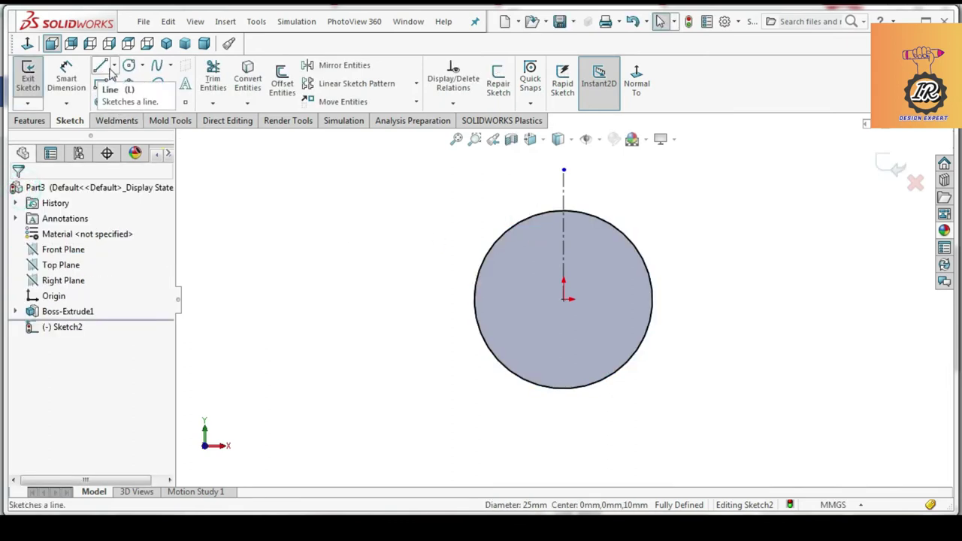
# Step: Draw a three-segment half-tooth outline (angled, vertical, horizontal) from the rim to the centreline
pyautogui.click(101, 66)
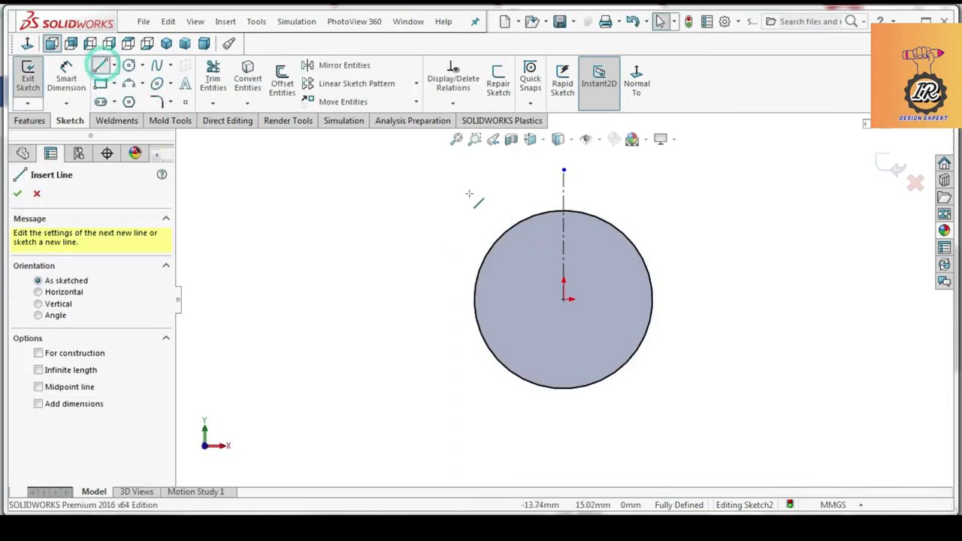
pyautogui.scroll(-5, 581, 246)
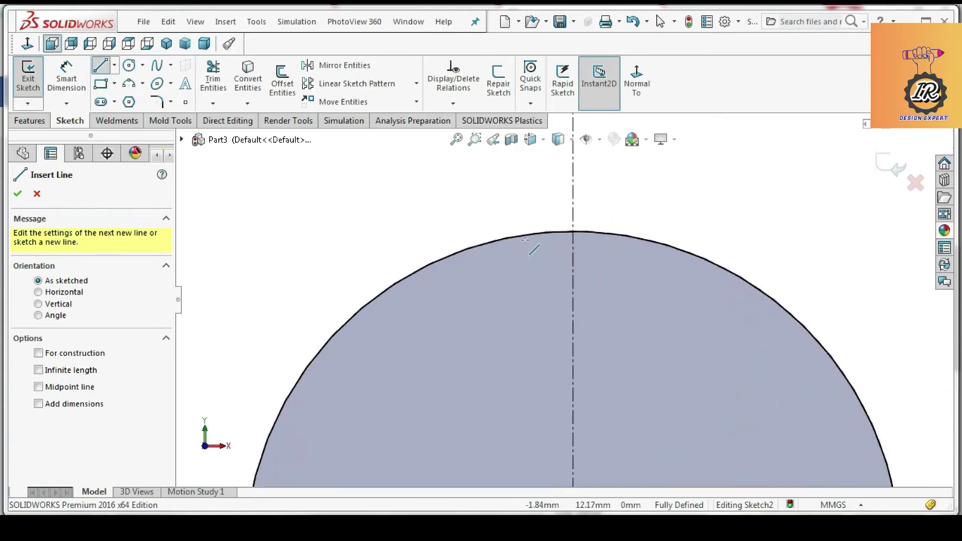
pyautogui.click(529, 234)
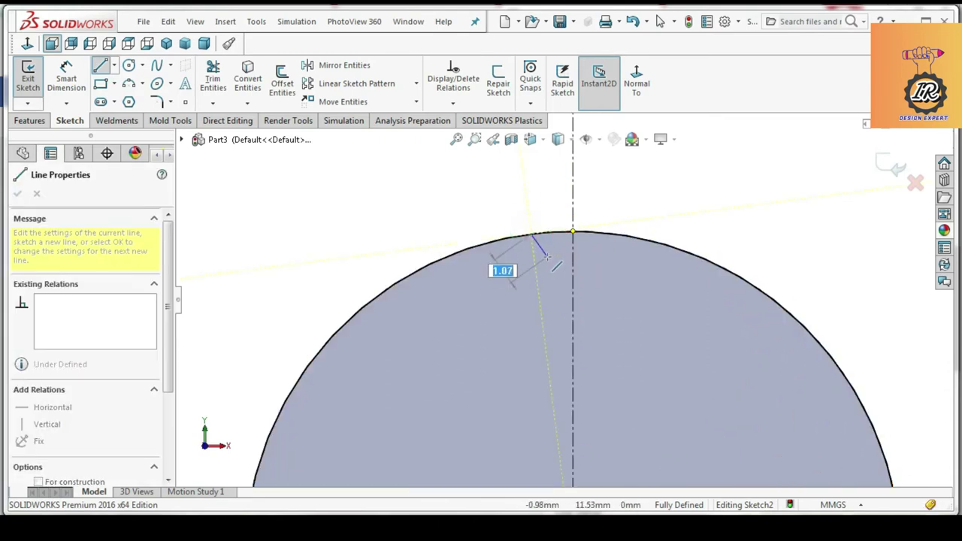
pyautogui.click(547, 256)
pyautogui.click(547, 284)
pyautogui.doubleClick(573, 284)
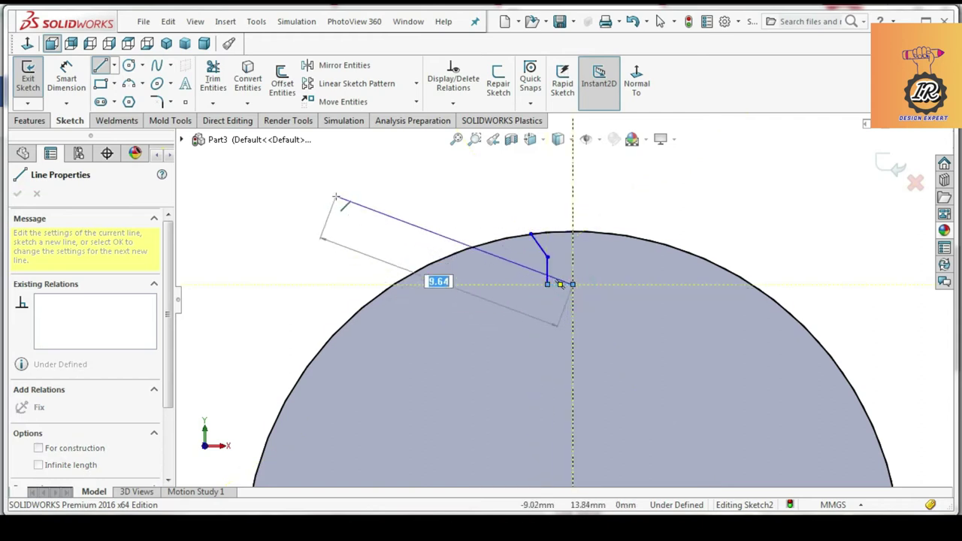
pyautogui.press('d')
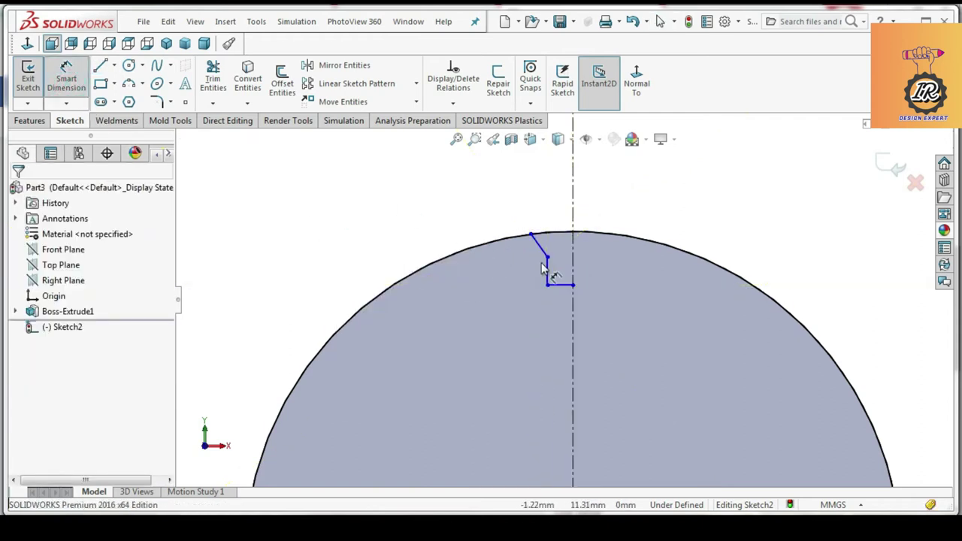
pyautogui.scroll(-2, 541, 263)
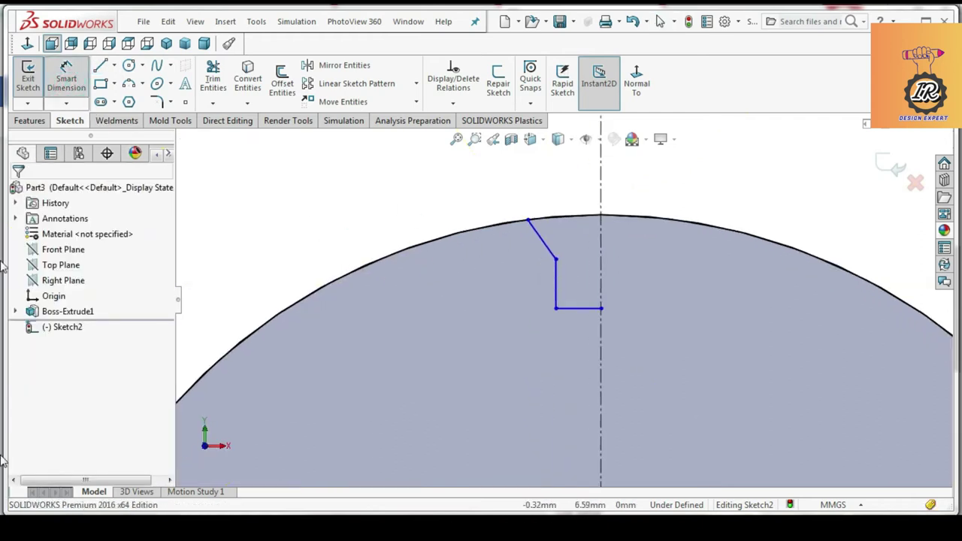
pyautogui.click(584, 309)
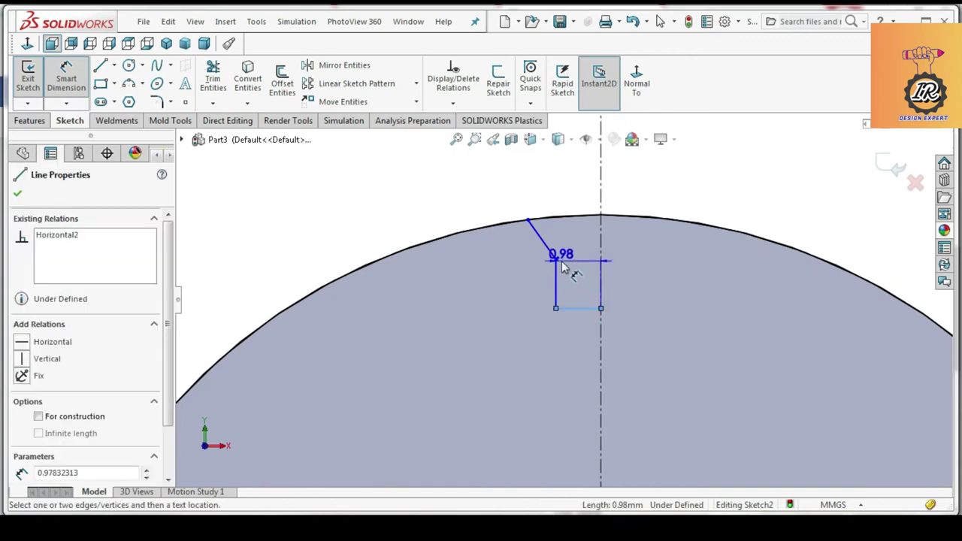
# Step: Dimension the horizontal segment to 1 mm and the vertical segment to 1.5 mm
pyautogui.click(508, 268)
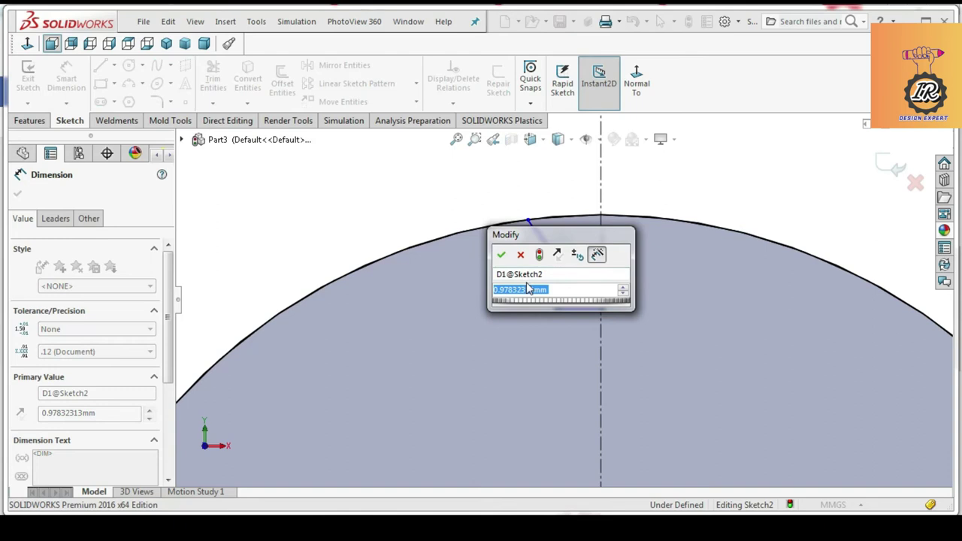
pyautogui.write('1')
pyautogui.press('Return')
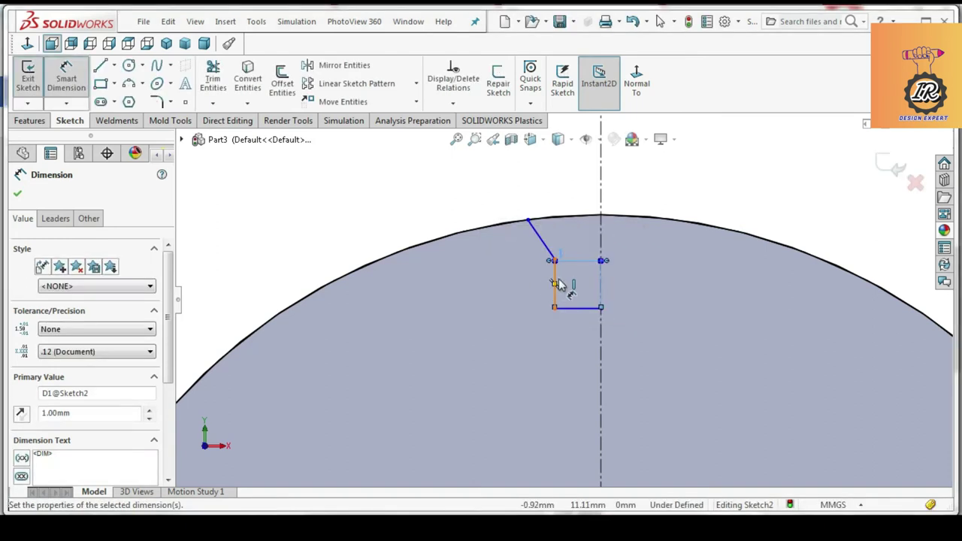
pyautogui.click(555, 283)
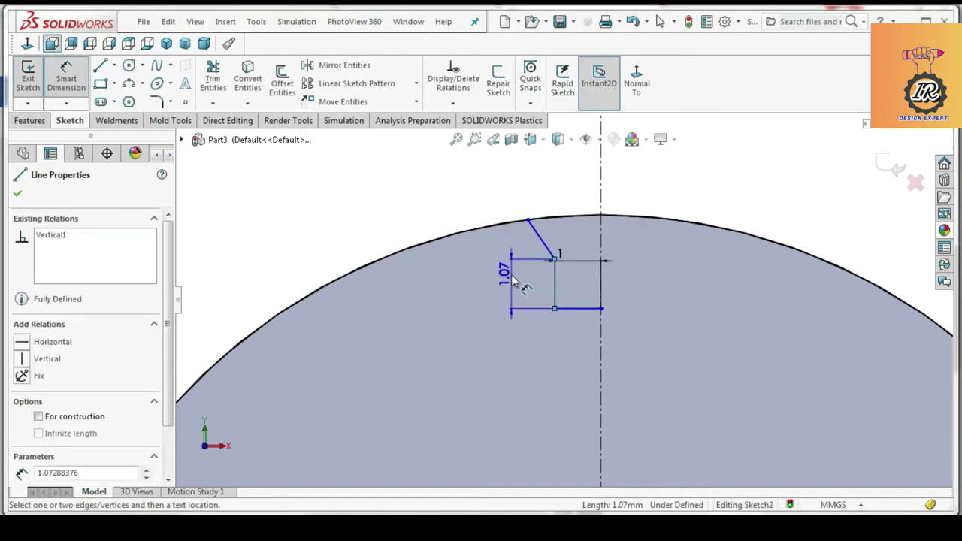
pyautogui.click(514, 281)
pyautogui.write('1.5')
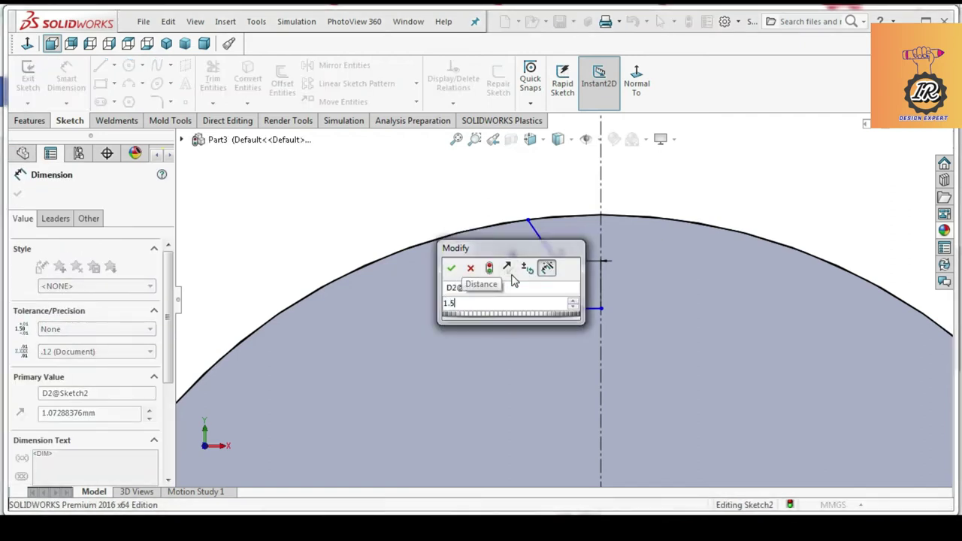
pyautogui.press('Return')
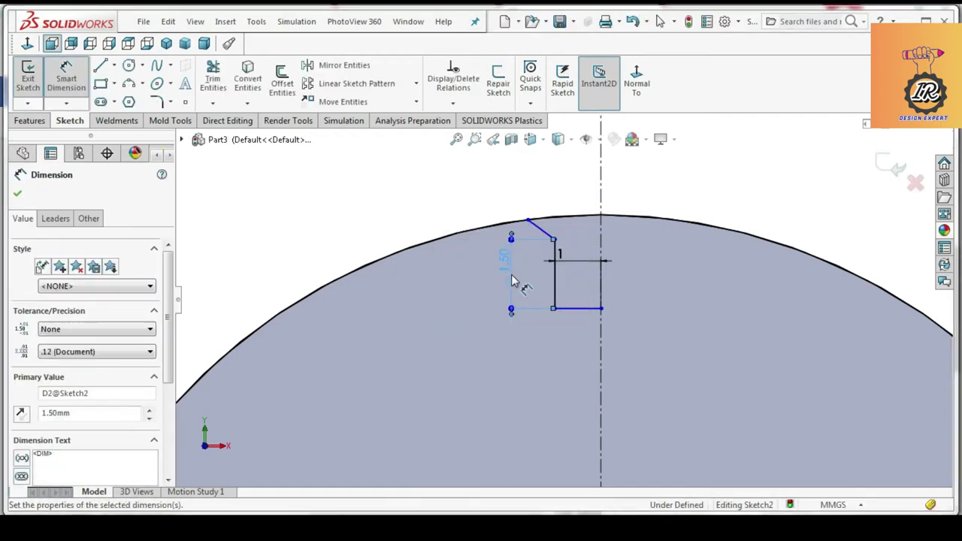
# Step: Set the angle between the vertical and angled segments to 145°
pyautogui.click(554, 263)
pyautogui.click(544, 236)
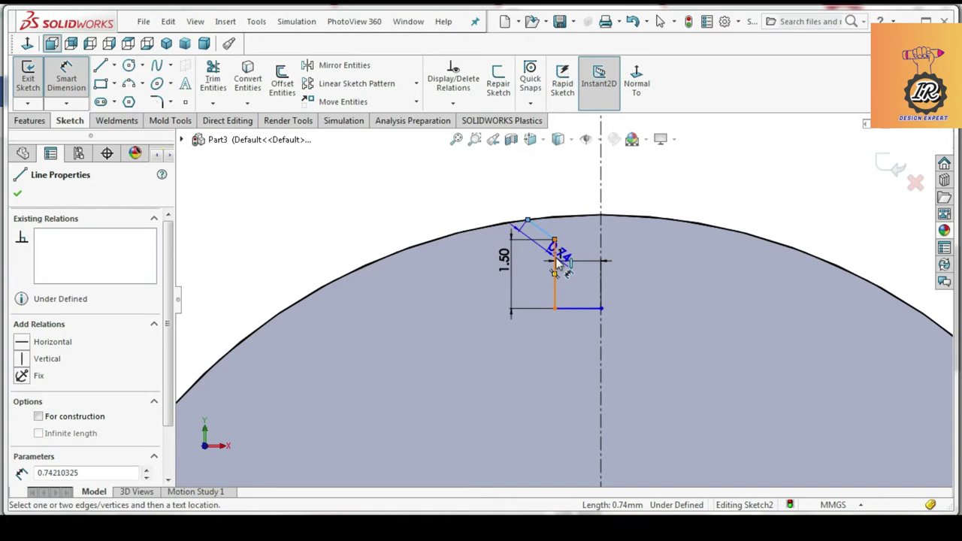
pyautogui.click(542, 259)
pyautogui.write('145')
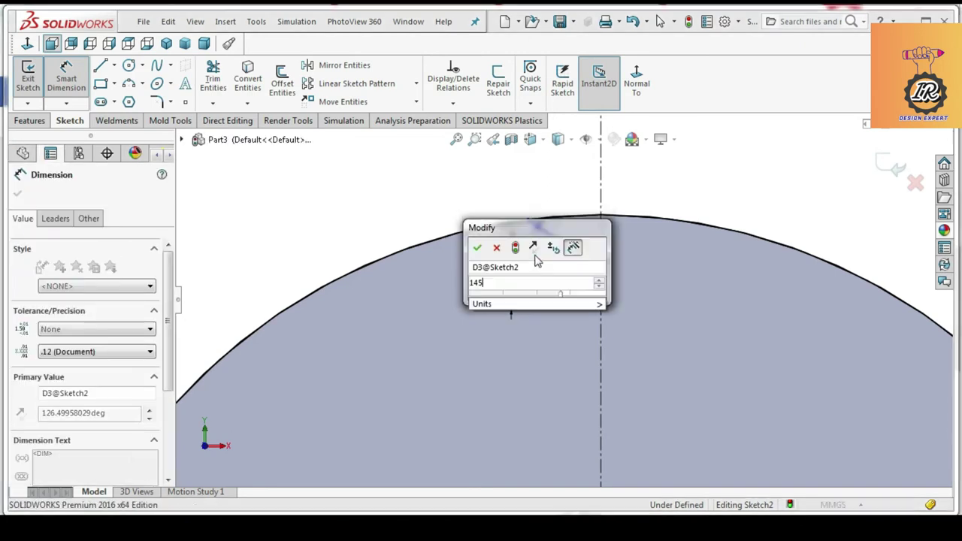
pyautogui.press('Return')
pyautogui.click(475, 211)
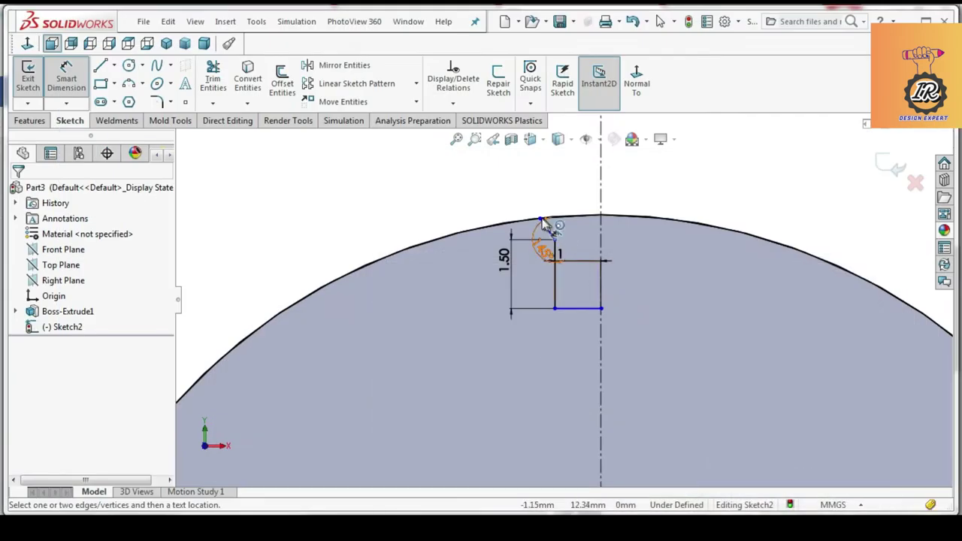
# Step: Dimension the angled line's top endpoint 2 mm from the centreline
pyautogui.click(541, 220)
pyautogui.click(600, 201)
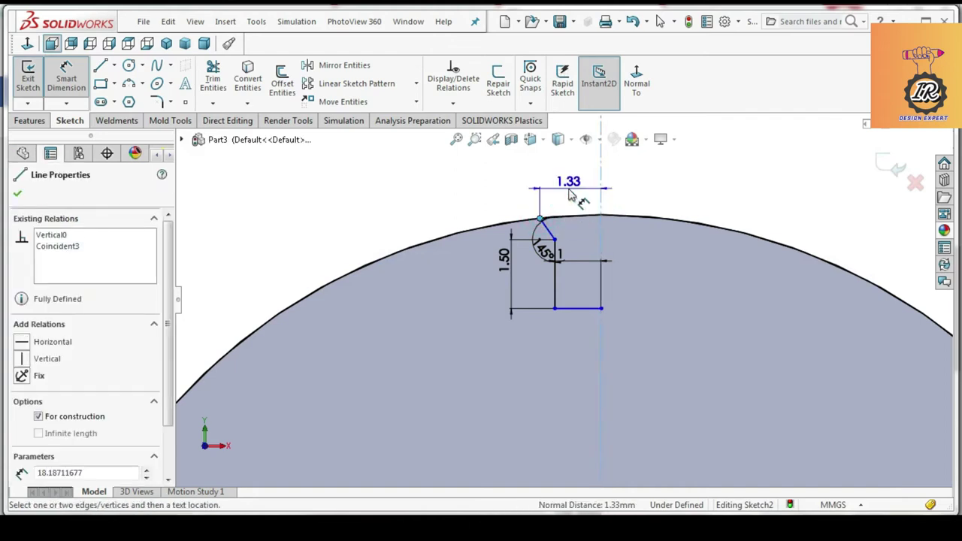
pyautogui.click(568, 194)
pyautogui.write('2')
pyautogui.press('Return')
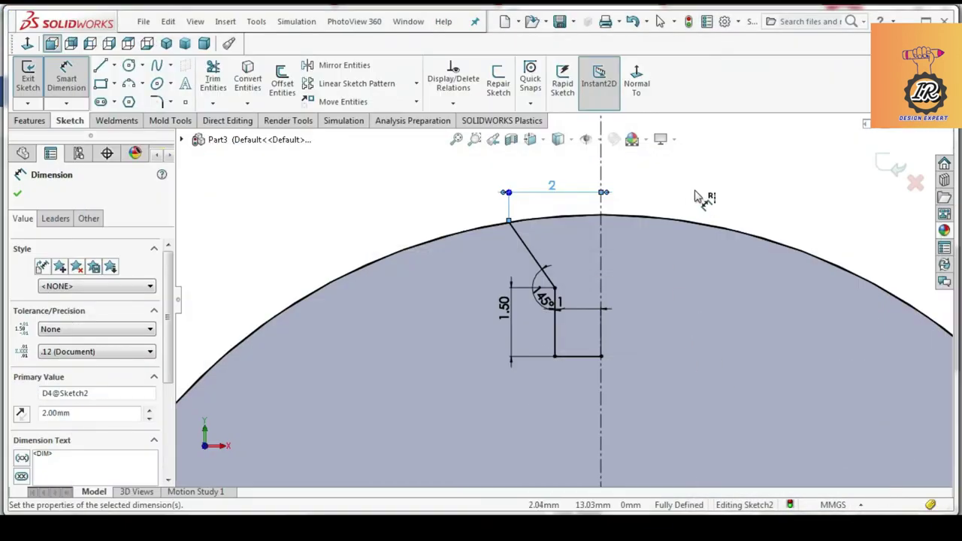
pyautogui.click(695, 196)
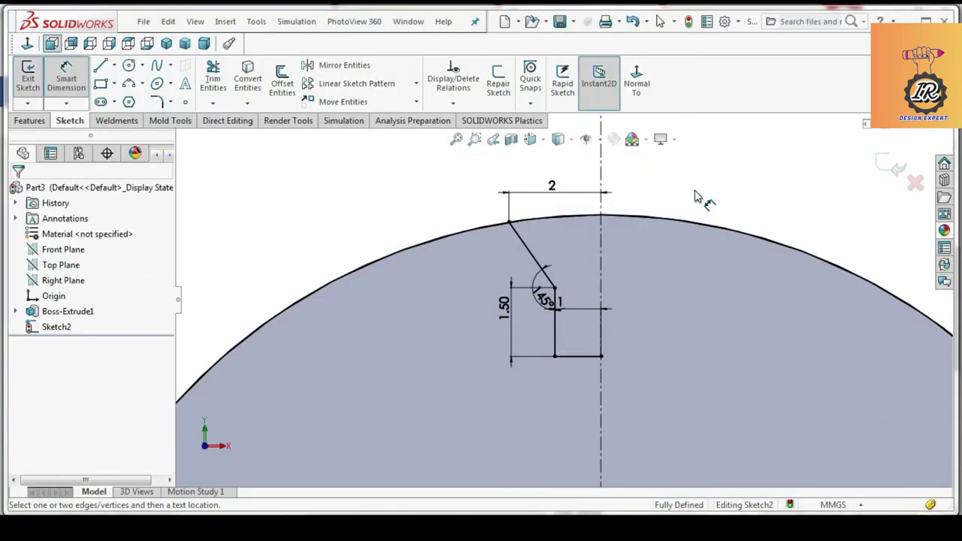
pyautogui.press('Escape')
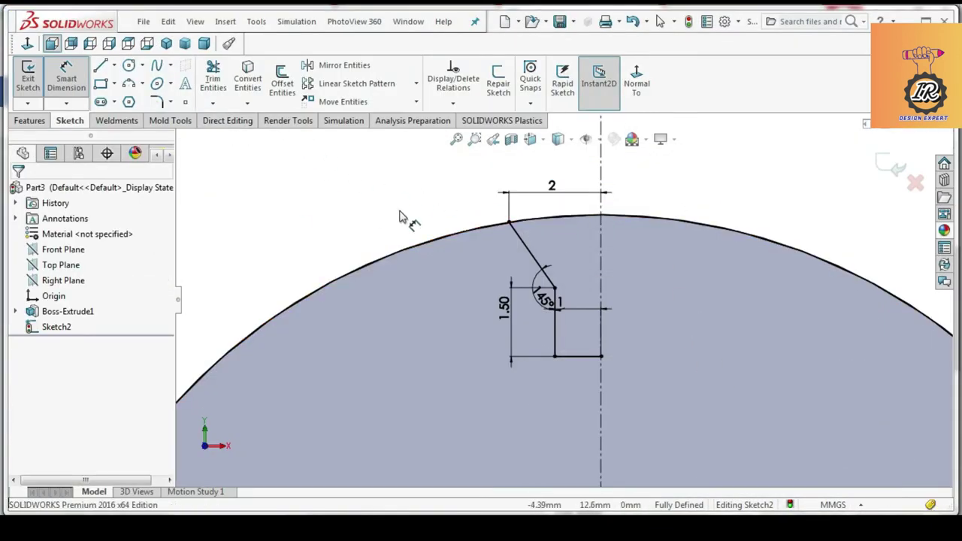
# Step: Return to plain selection, leaving the rectangle and trim tools without changing the sketch
pyautogui.press('Return')
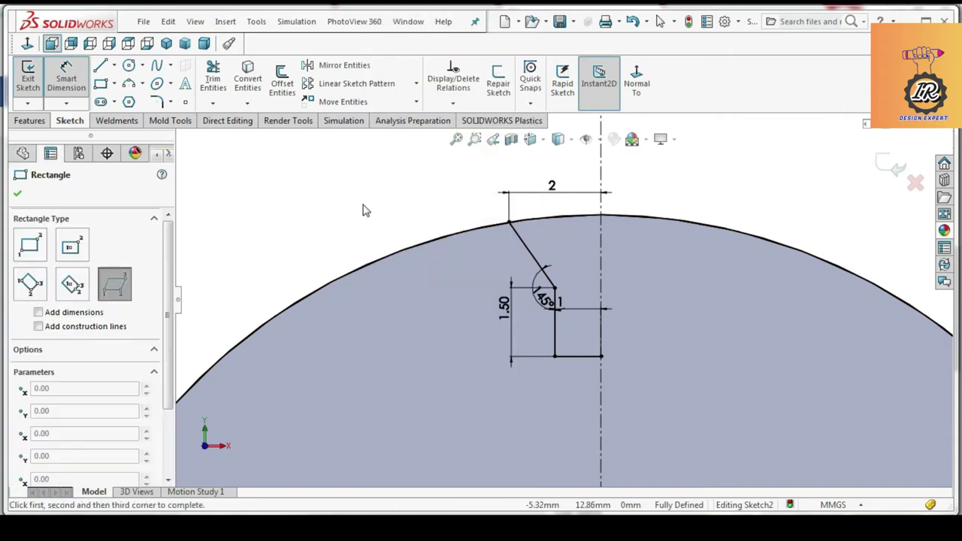
pyautogui.rightClick(365, 207)
pyautogui.click(374, 208)
pyautogui.moveTo(411, 188)
pyautogui.mouseDown()
pyautogui.moveTo(484, 232)
pyautogui.moveTo(661, 393)
pyautogui.mouseUp()
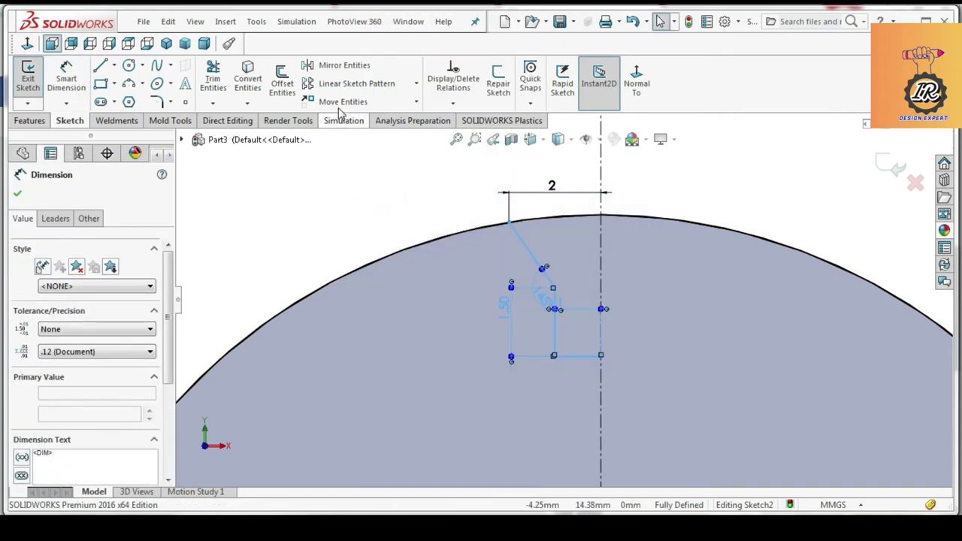
pyautogui.click(214, 79)
pyautogui.click(369, 189)
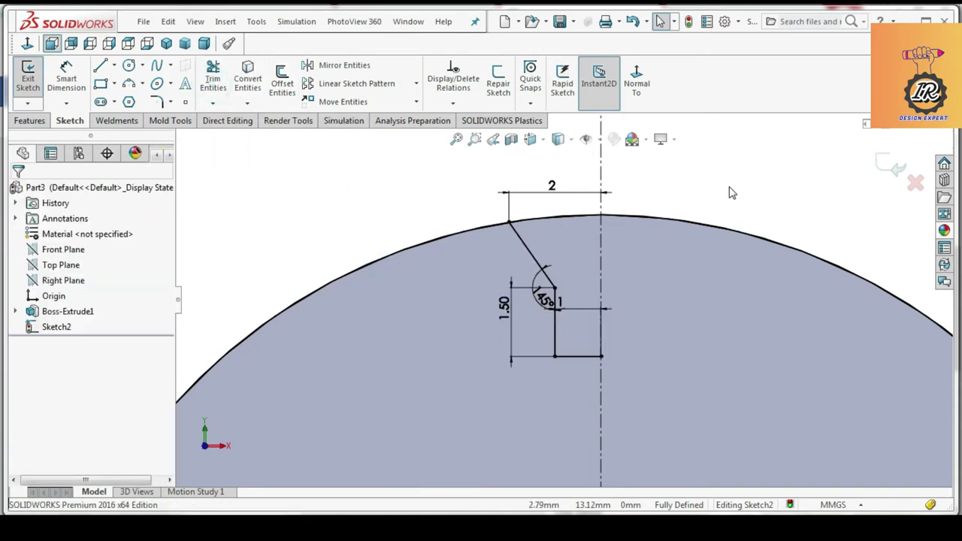
pyautogui.click(213, 79)
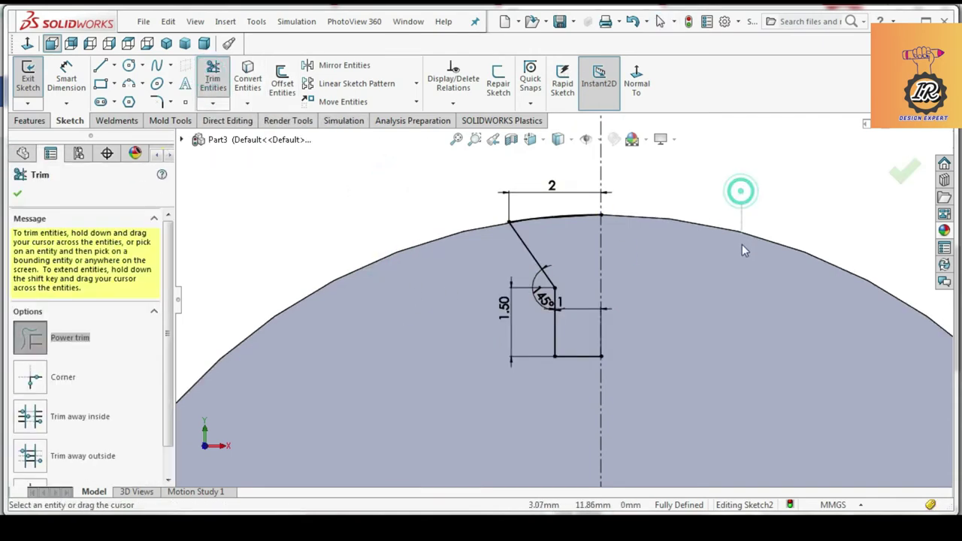
pyautogui.rightClick(299, 194)
pyautogui.click(270, 196)
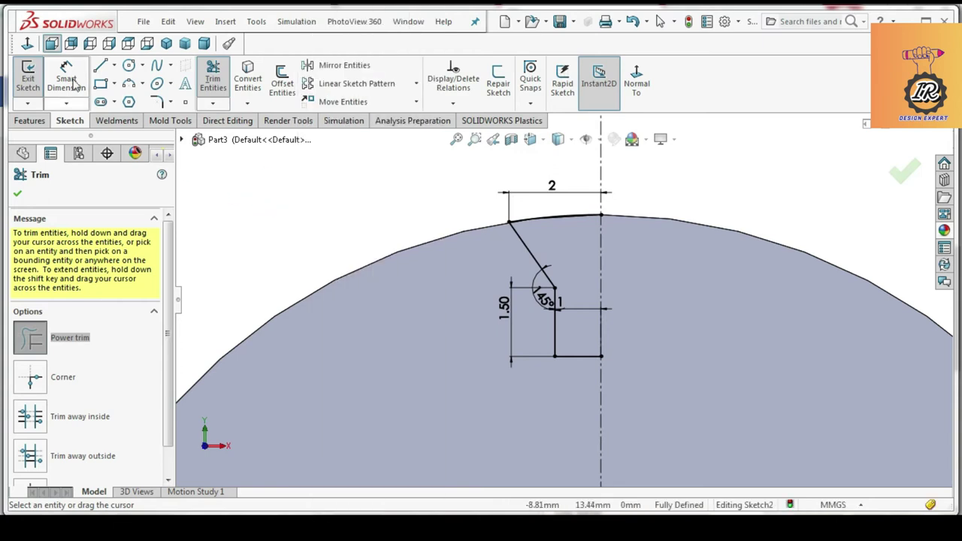
pyautogui.click(213, 79)
# Step: Mirror the half-slot lines and arc about the vertical centreline
pyautogui.moveTo(423, 188); pyautogui.dragTo(676, 396)
pyautogui.click(344, 65)
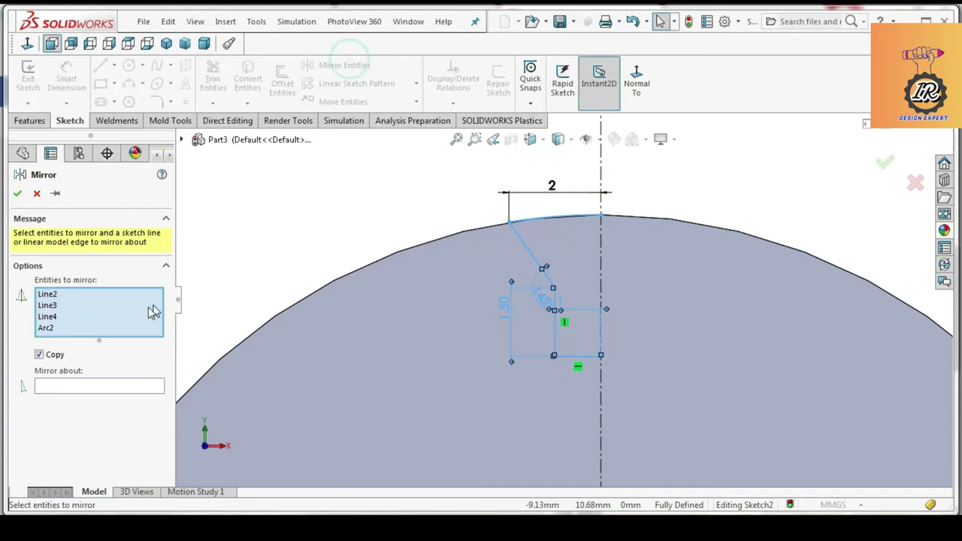
pyautogui.click(130, 388)
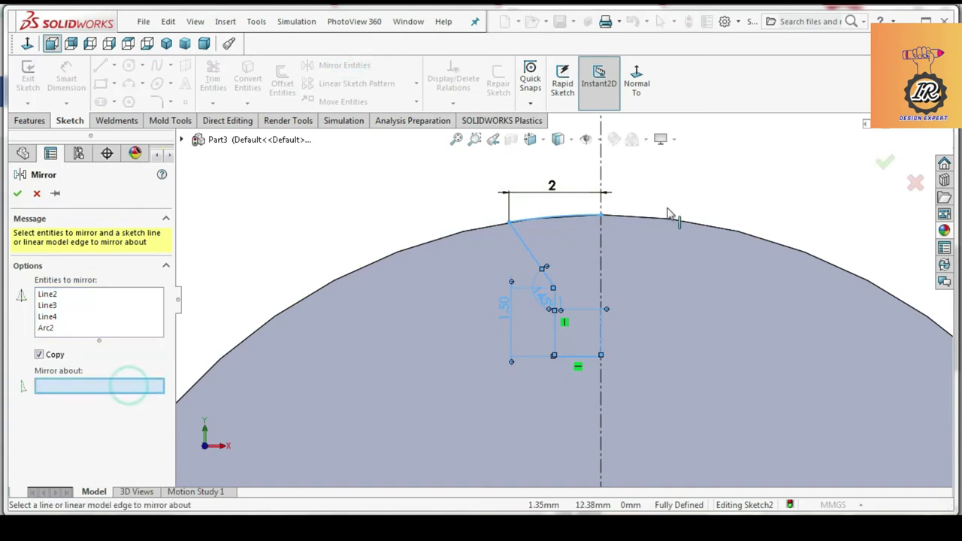
pyautogui.click(601, 169)
pyautogui.click(18, 193)
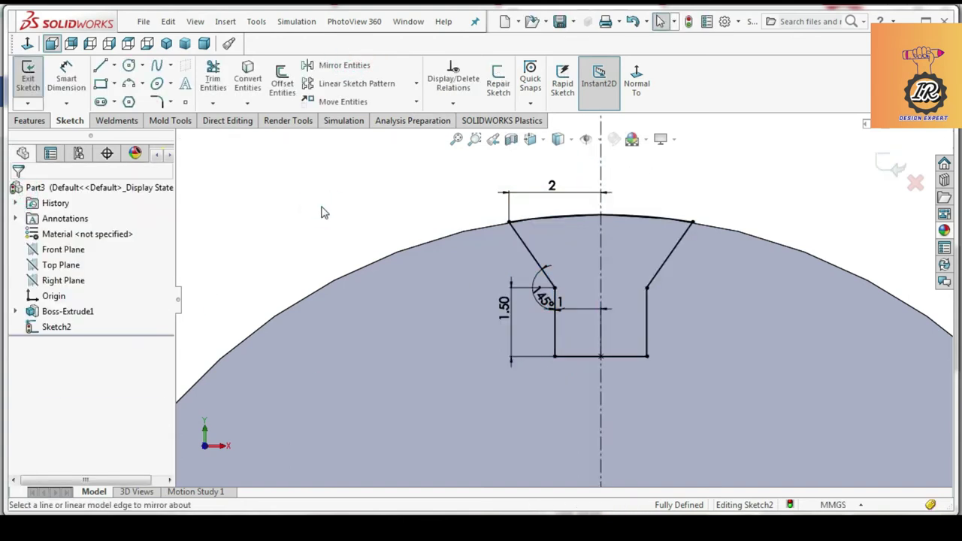
pyautogui.scroll(5, 556, 248)
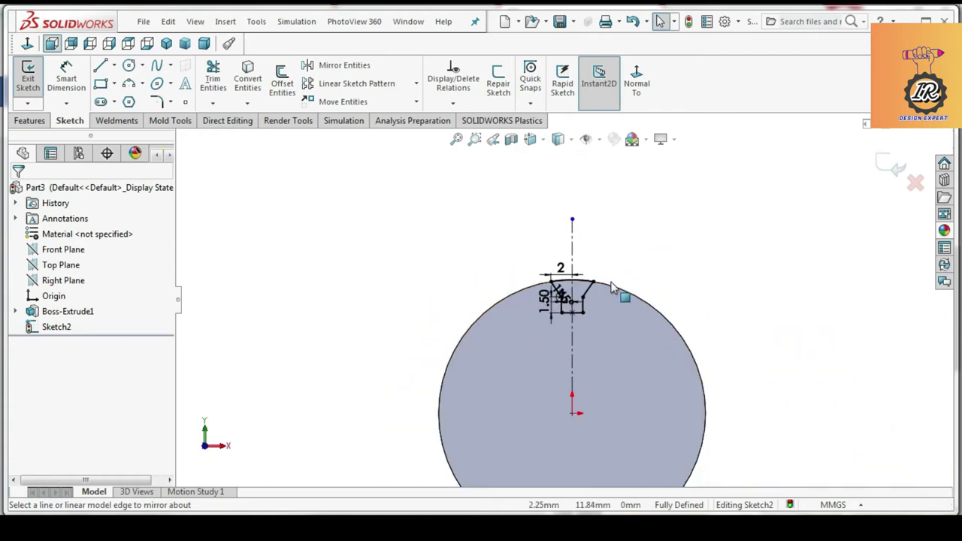
pyautogui.click(32, 120)
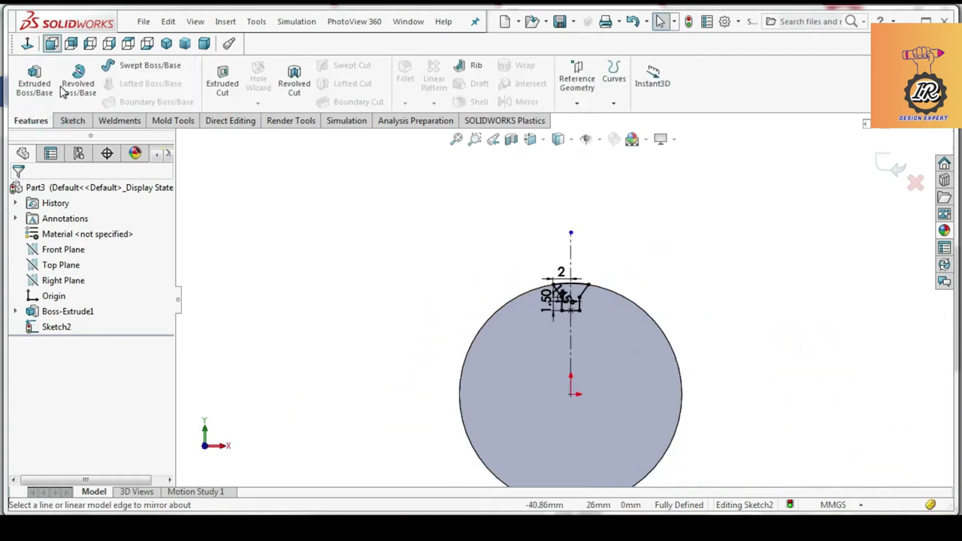
# Step: Extrude-cut the notch sketch Blind 10 mm deep into the disc rim
pyautogui.click(223, 82)
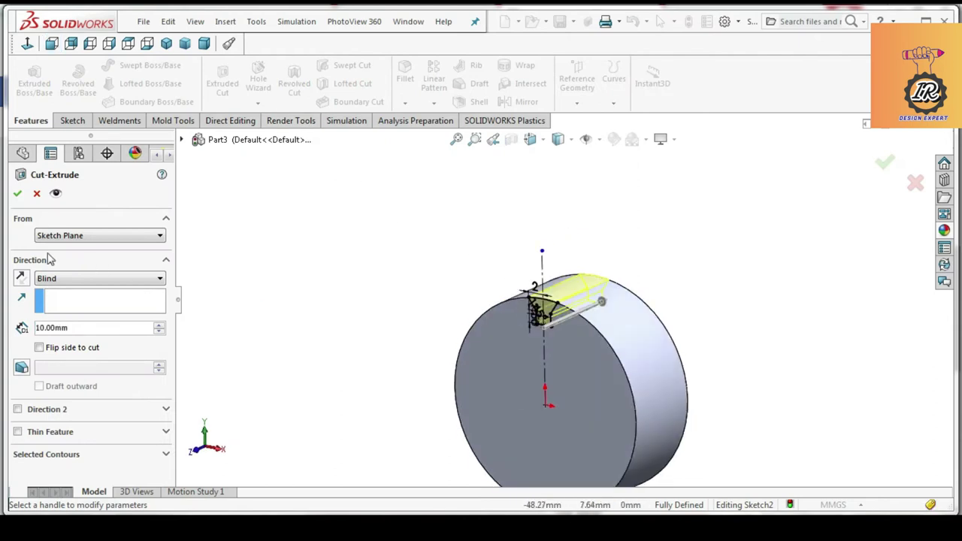
pyautogui.click(17, 195)
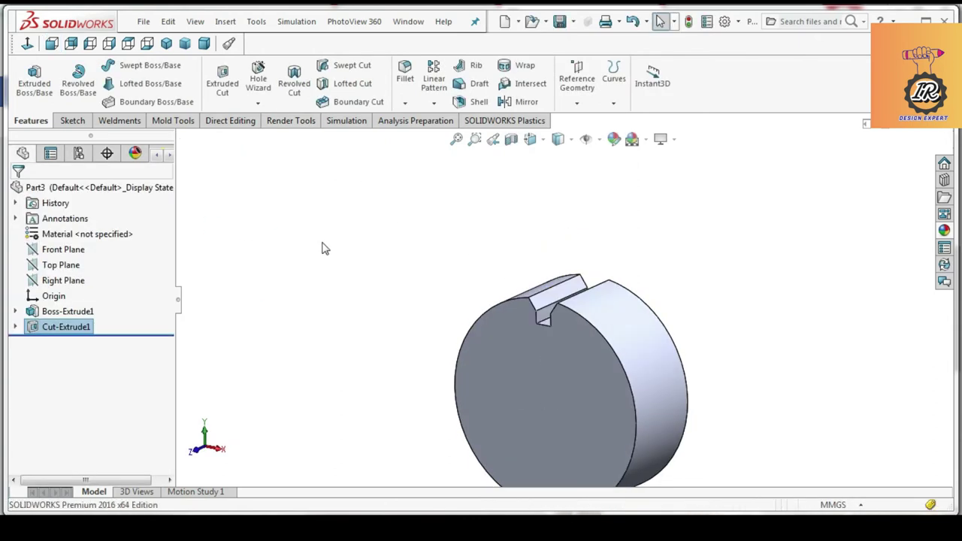
# Step: Reopen Sketch2 under Cut-Extrude1 and add an R1 fillet at the right slot corner
pyautogui.click(15, 326)
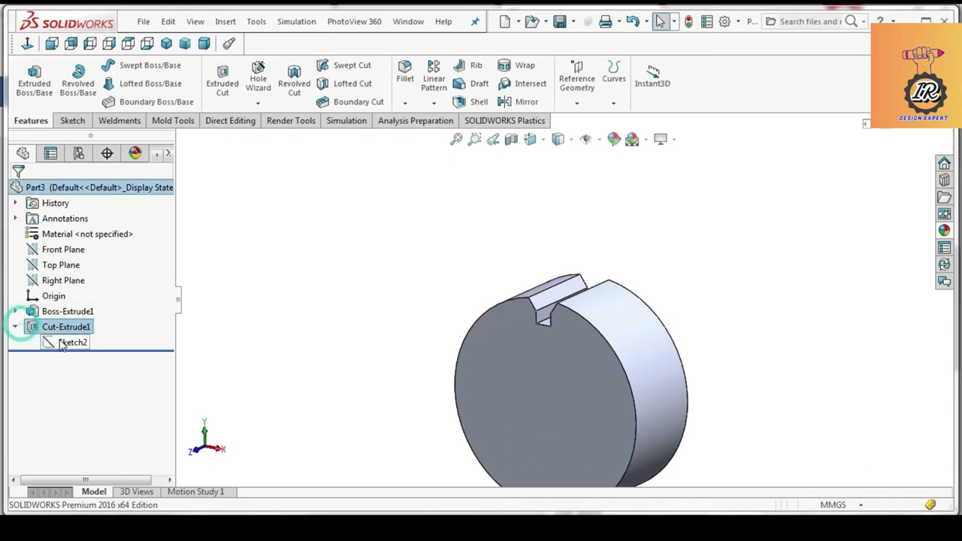
pyautogui.rightClick(60, 341)
pyautogui.click(70, 248)
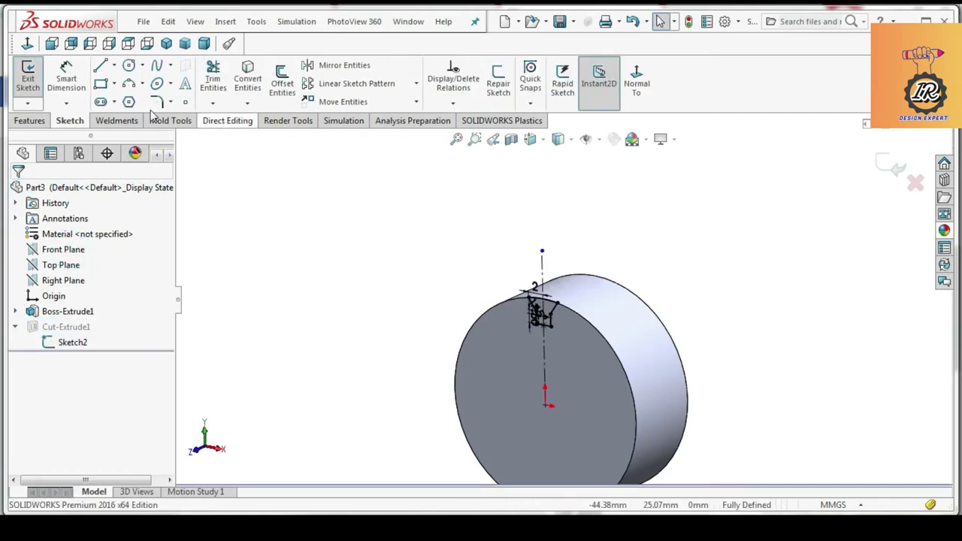
pyautogui.click(158, 102)
pyautogui.scroll(-5, 561, 316)
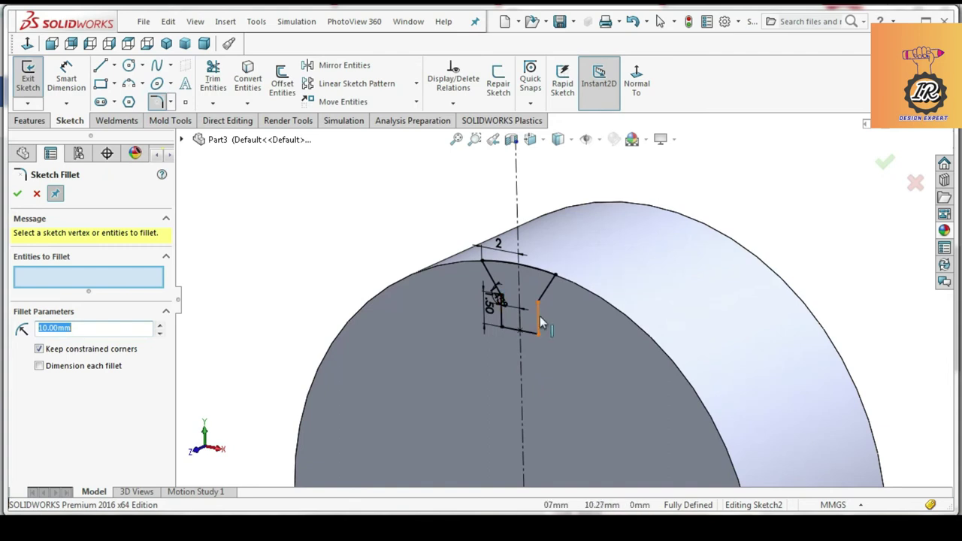
pyautogui.click(539, 319)
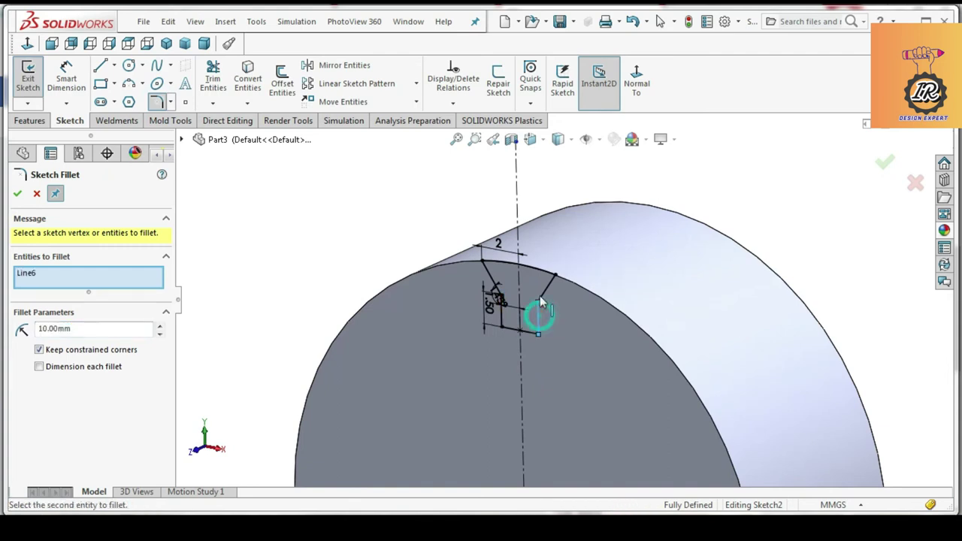
pyautogui.doubleClick(111, 334)
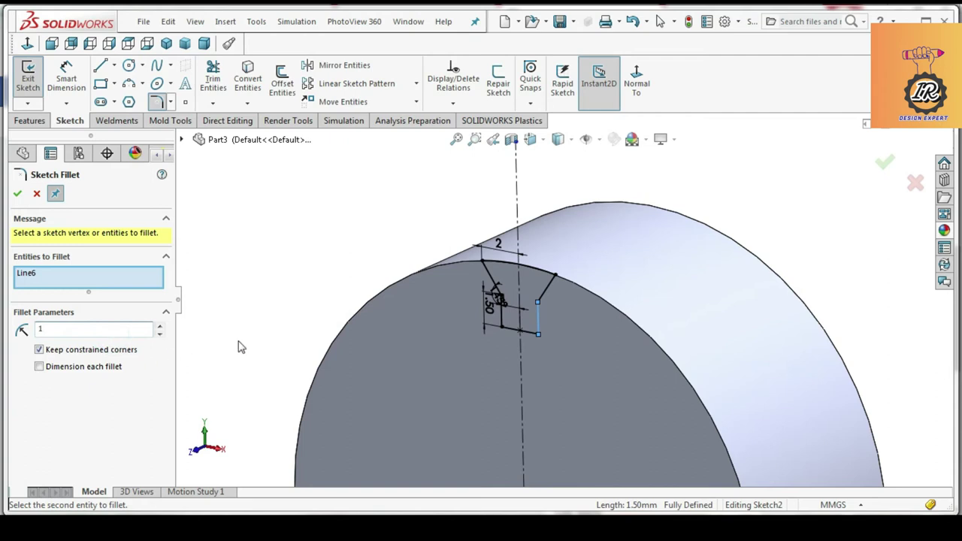
pyautogui.click(538, 311)
pyautogui.scroll(-1, 530, 316)
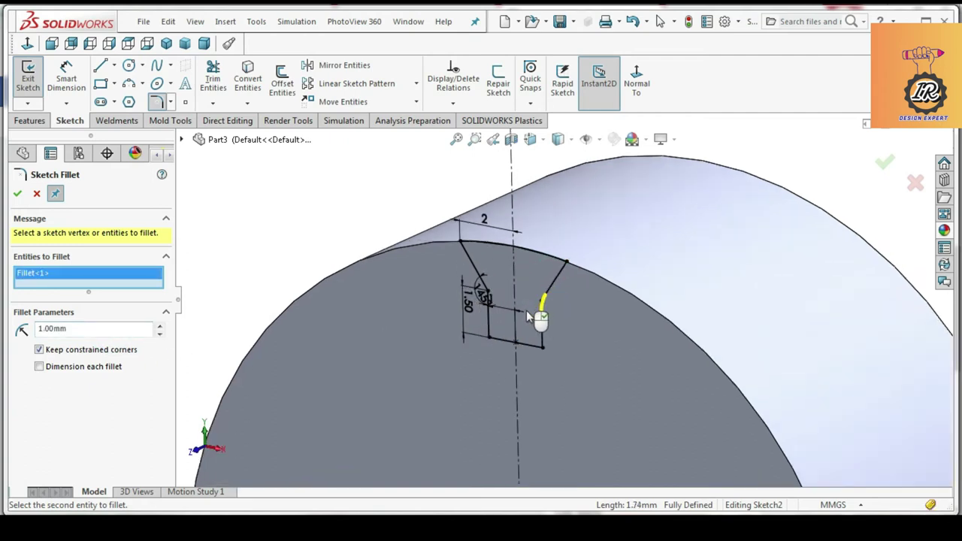
pyautogui.click(17, 193)
# Step: Add an R1 fillet at the left slot corner and exit the sketch to rebuild the cut
pyautogui.scroll(-2, 504, 331)
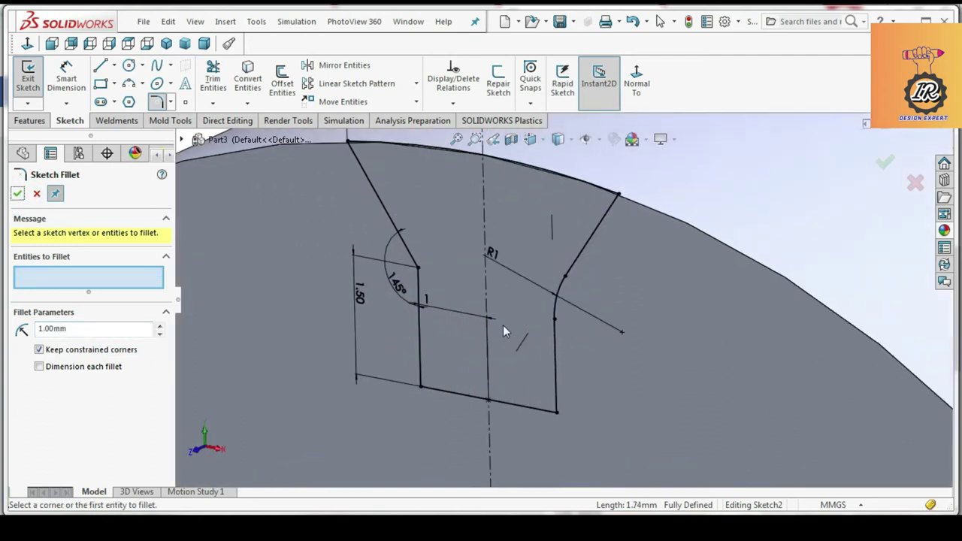
pyautogui.click(418, 343)
pyautogui.click(408, 250)
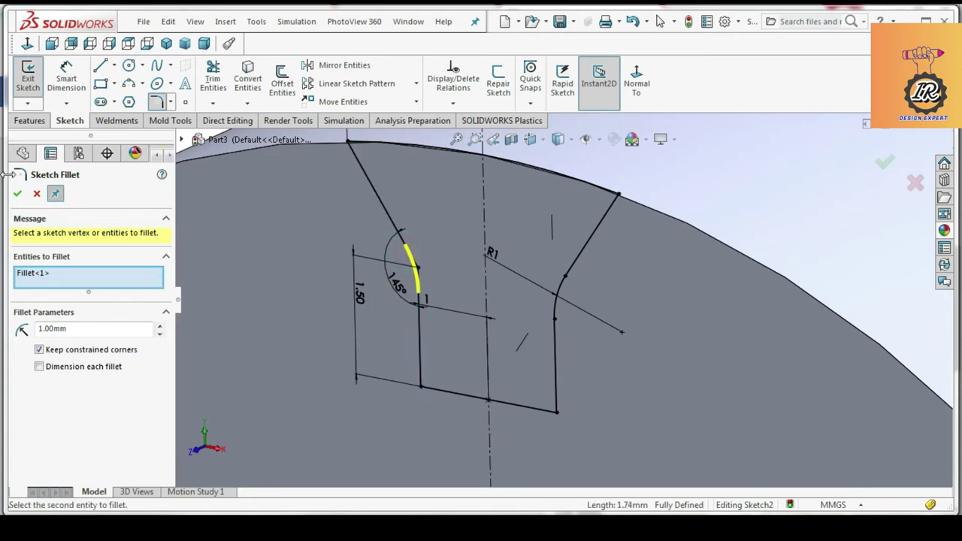
pyautogui.click(18, 194)
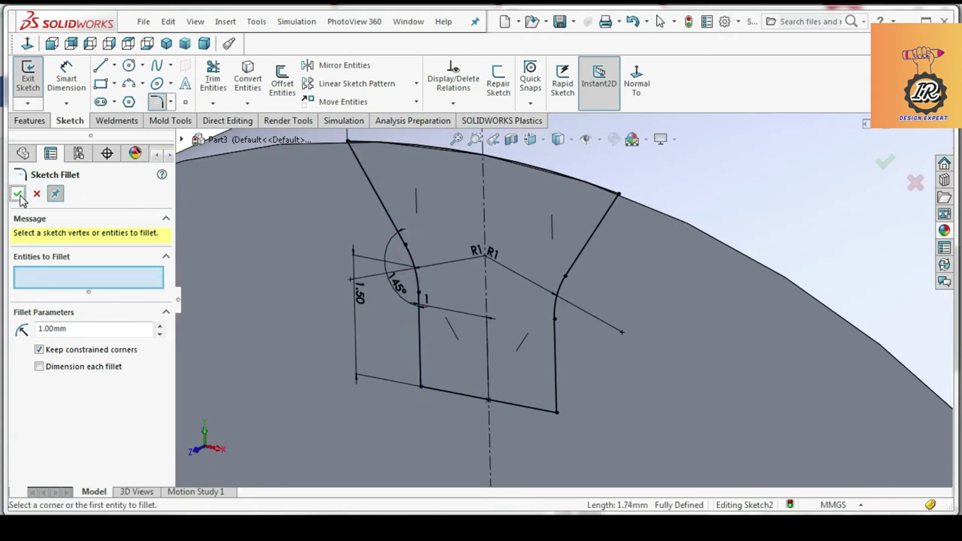
pyautogui.click(17, 194)
pyautogui.scroll(5, 341, 330)
pyautogui.click(328, 301)
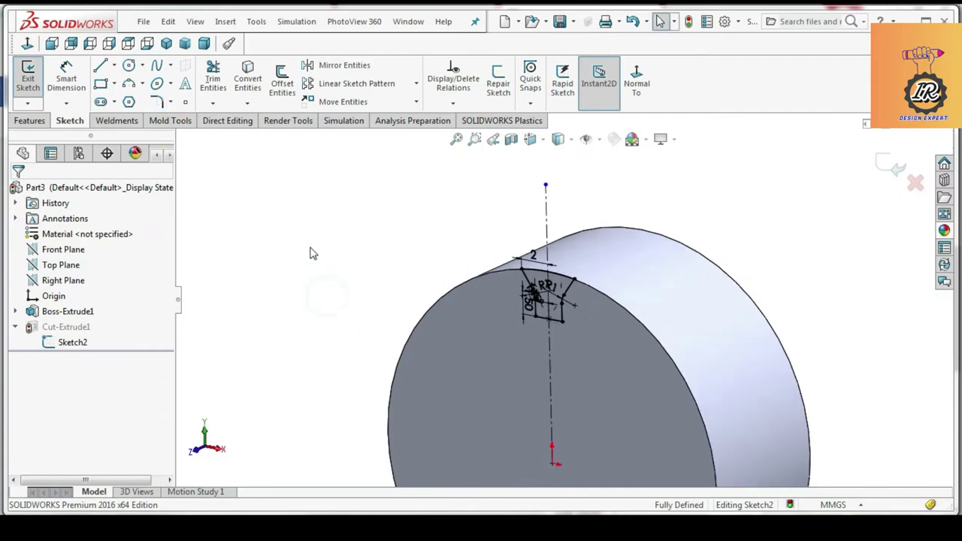
pyautogui.click(894, 167)
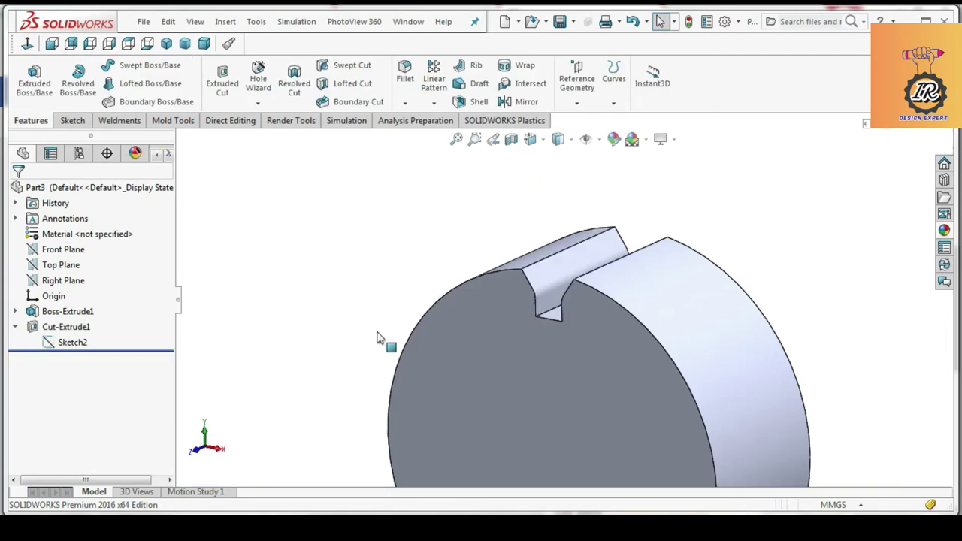
# Step: Circular-pattern Cut-Extrude1 around the disc edge with 12 instances
pyautogui.click(66, 327)
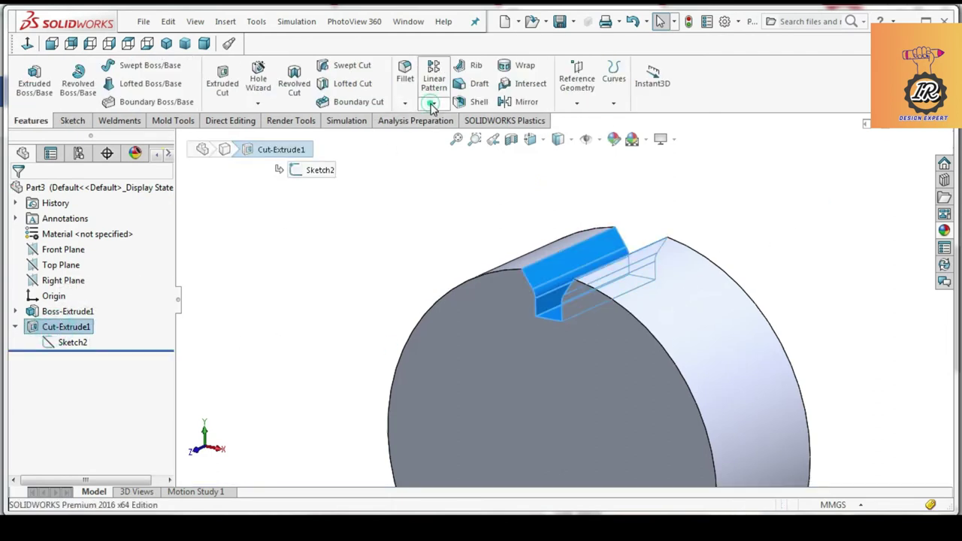
pyautogui.click(433, 103)
pyautogui.click(442, 137)
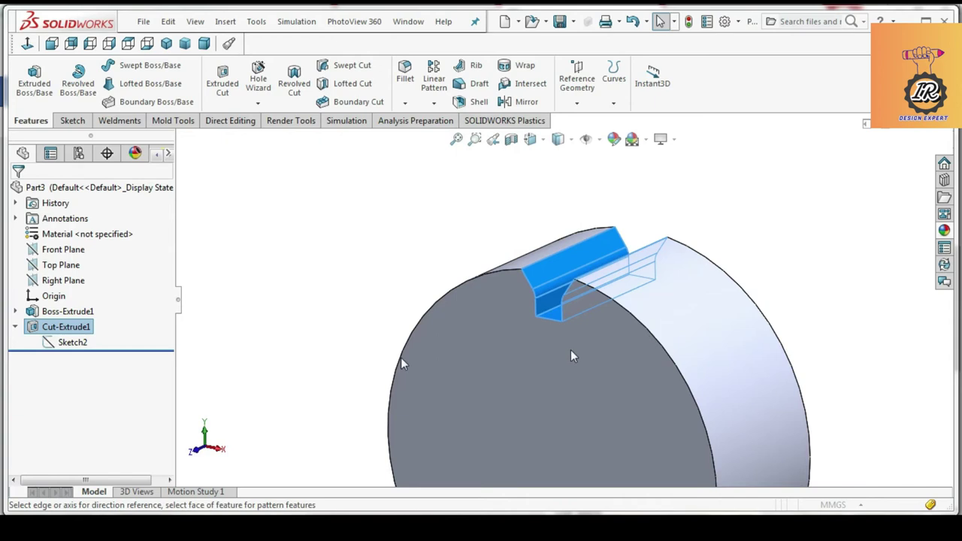
pyautogui.click(651, 331)
pyautogui.doubleClick(91, 282)
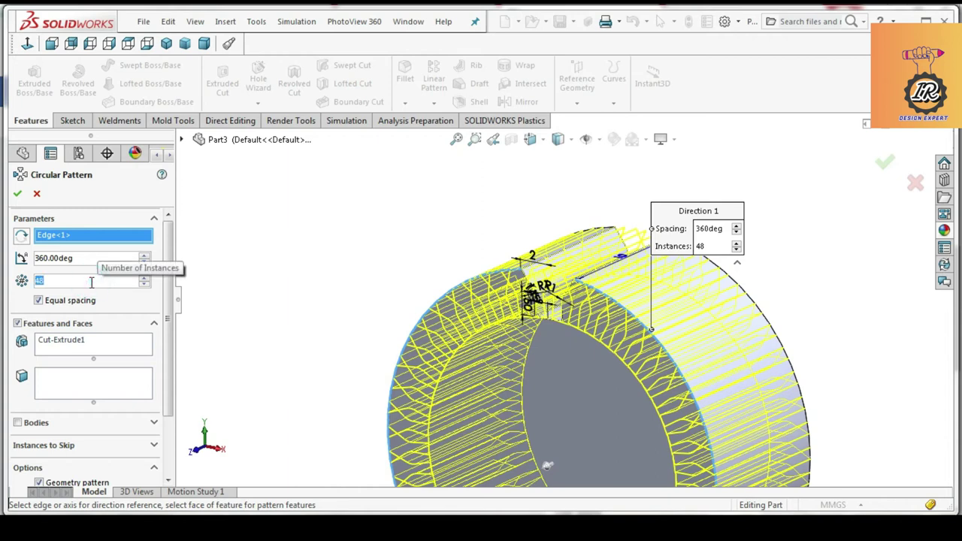
pyautogui.write('12')
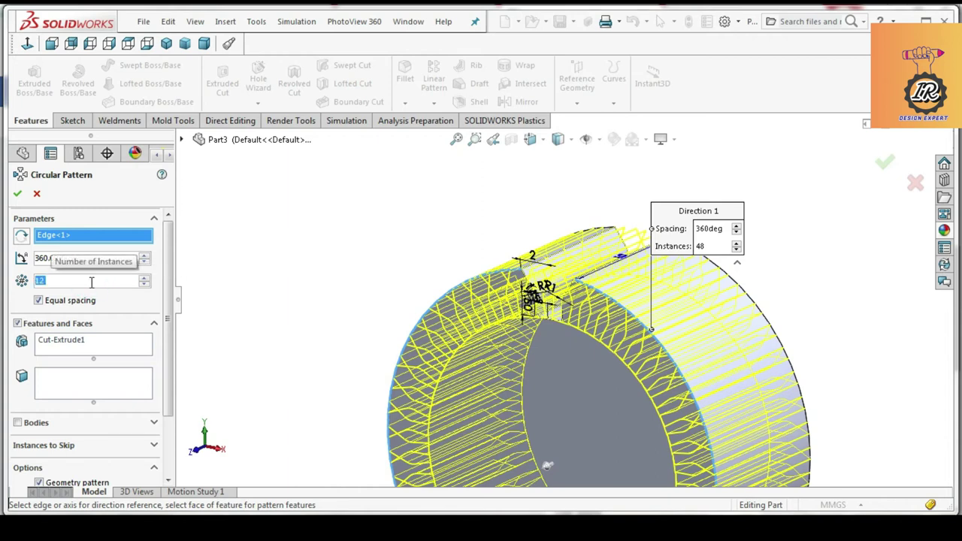
pyautogui.press('Return')
pyautogui.click(17, 195)
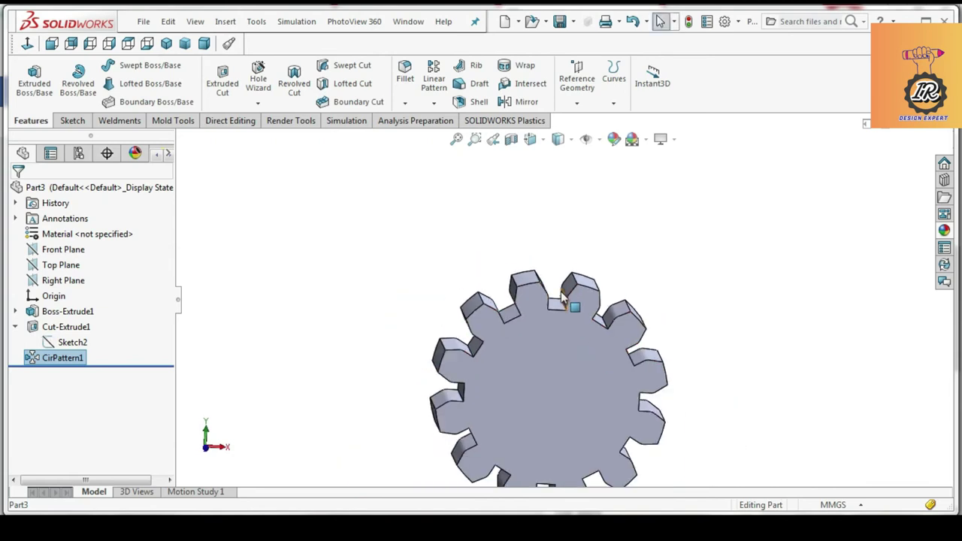
# Step: Save the gear as the part file Part3
pyautogui.moveTo(579, 350)
pyautogui.mouseDown(button='middle')
pyautogui.moveTo(559, 361)
pyautogui.moveTo(575, 360)
pyautogui.mouseUp(button='middle')
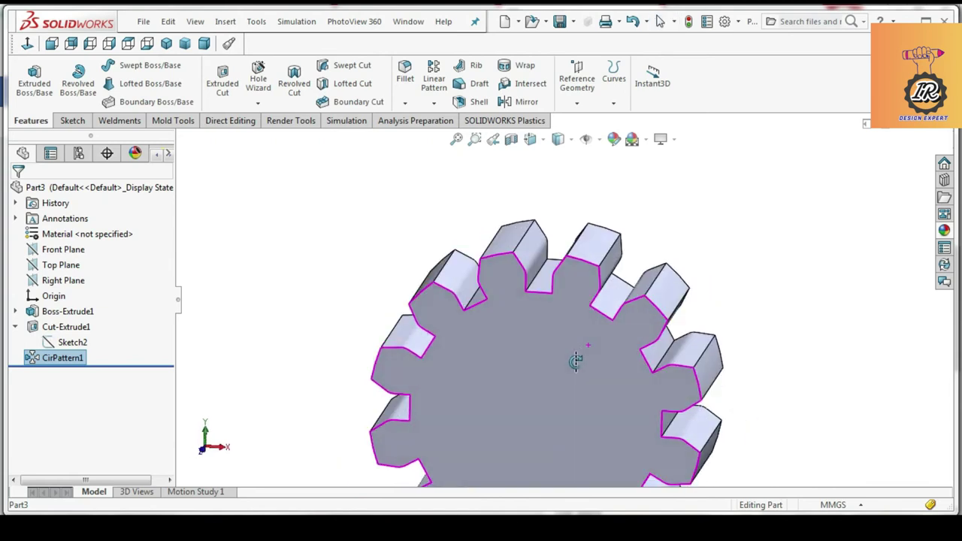
pyautogui.scroll(5, 571, 345)
pyautogui.scroll(-2, 582, 319)
pyautogui.moveTo(581, 317); pyautogui.dragTo(591, 299, button='middle')
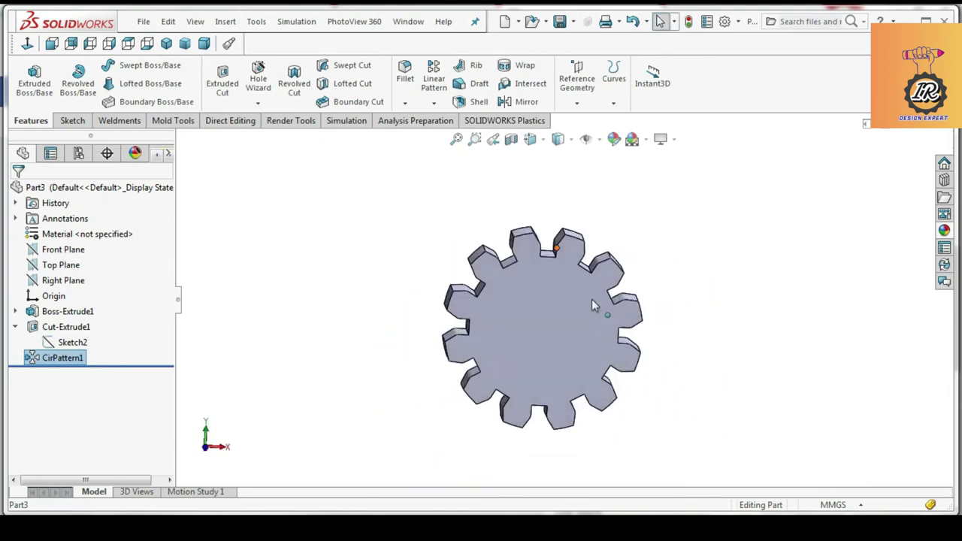
pyautogui.click(559, 22)
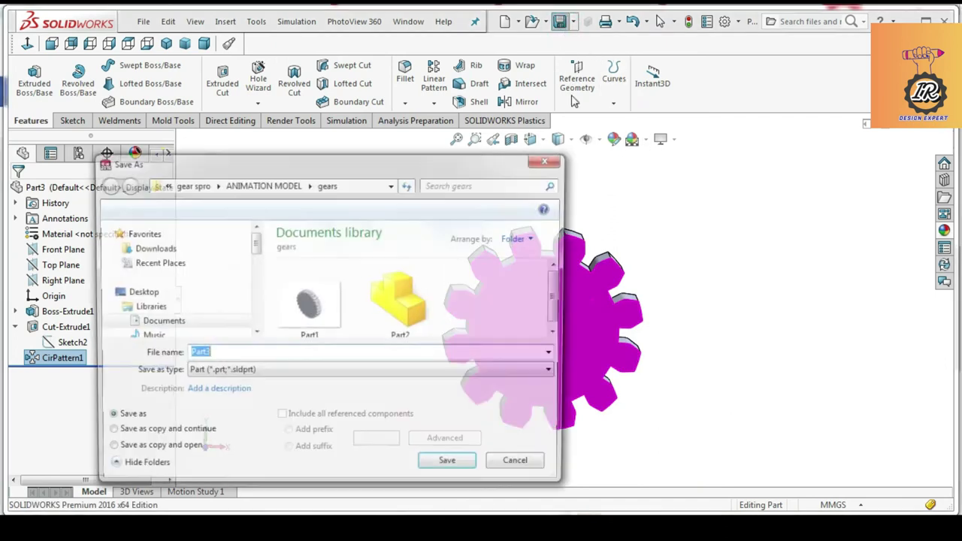
pyautogui.click(463, 468)
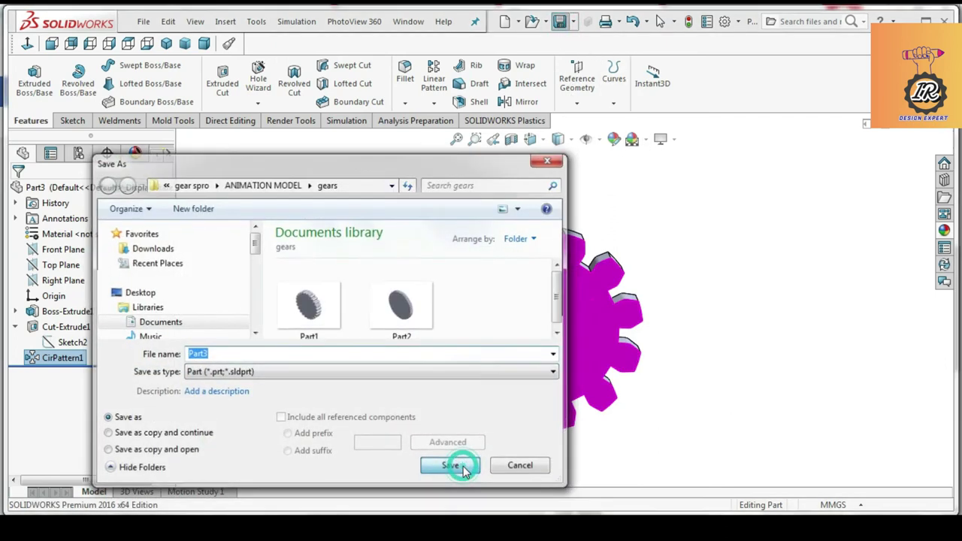
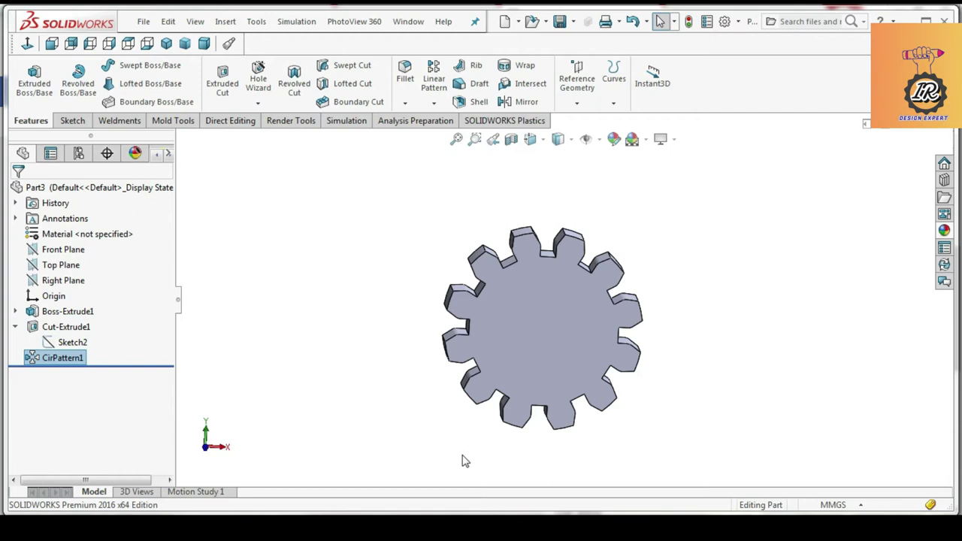
# Step: Create a new part and set its background scene to Plain White
pyautogui.click(504, 25)
pyautogui.doubleClick(346, 194)
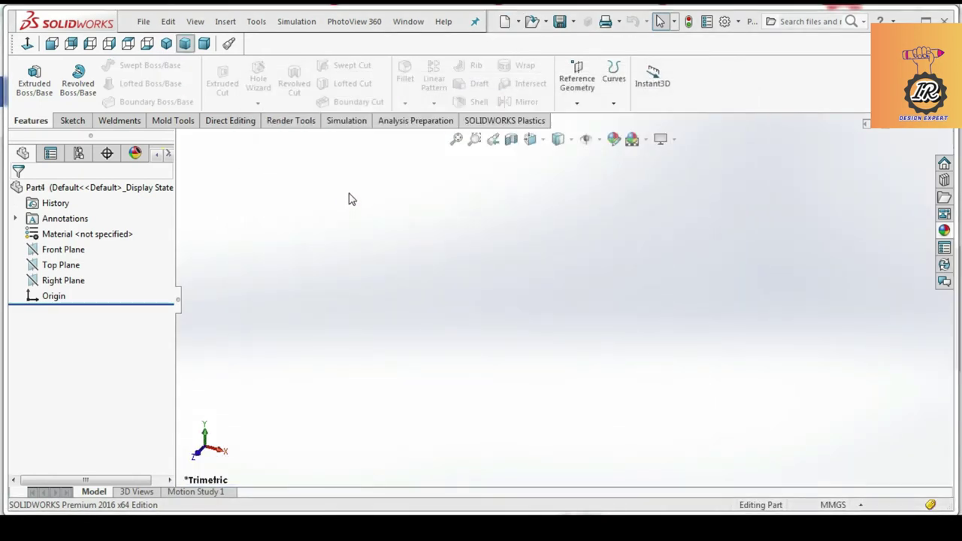
pyautogui.click(644, 140)
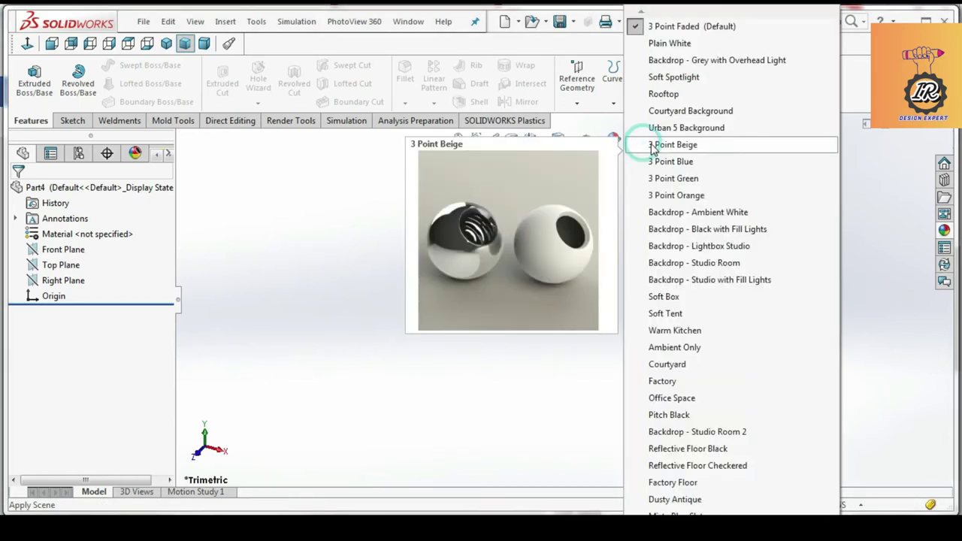
pyautogui.click(676, 43)
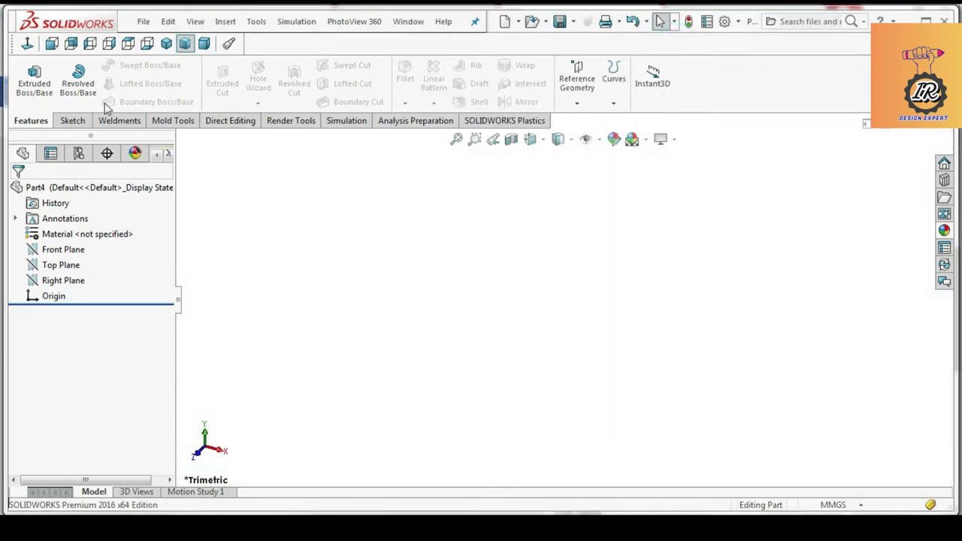
# Step: Open a new sketch on the Front Plane
pyautogui.click(76, 122)
pyautogui.click(28, 75)
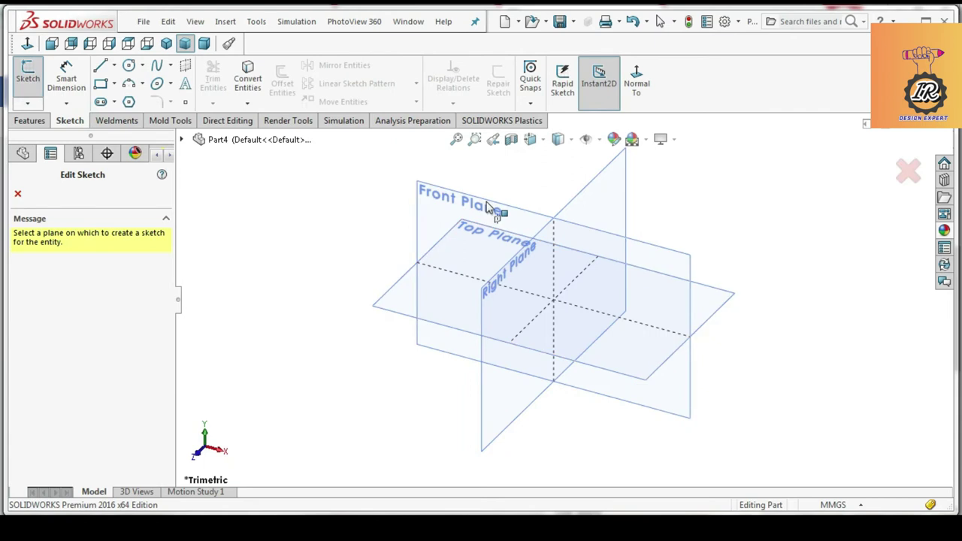
pyautogui.click(457, 201)
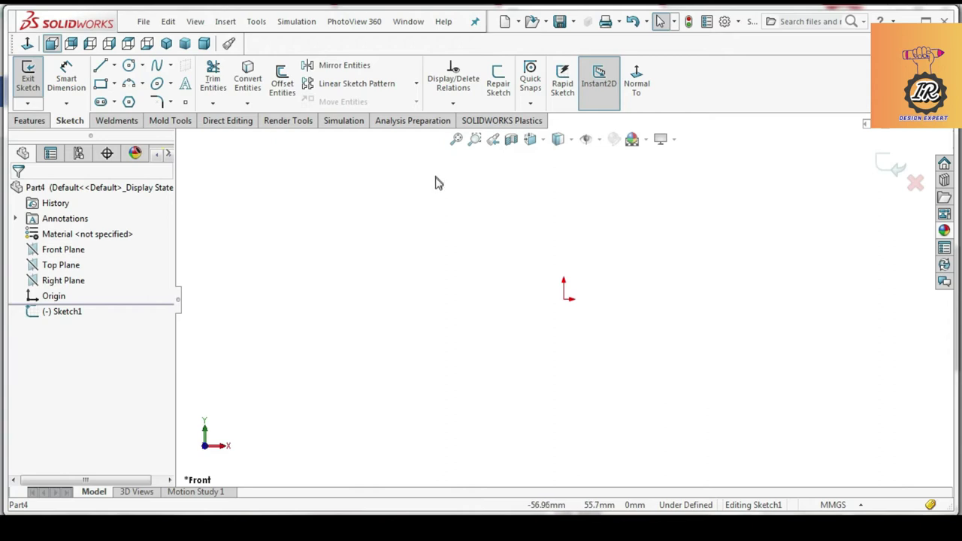
# Step: Draw a long corner rectangle across the origin and a vertical centerline from its bottom midpoint
pyautogui.click(100, 83)
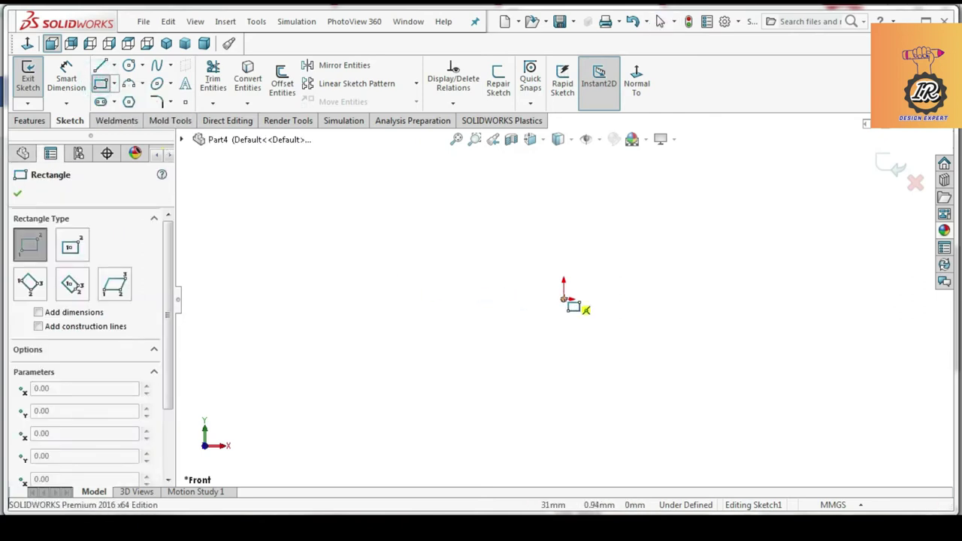
pyautogui.click(307, 298)
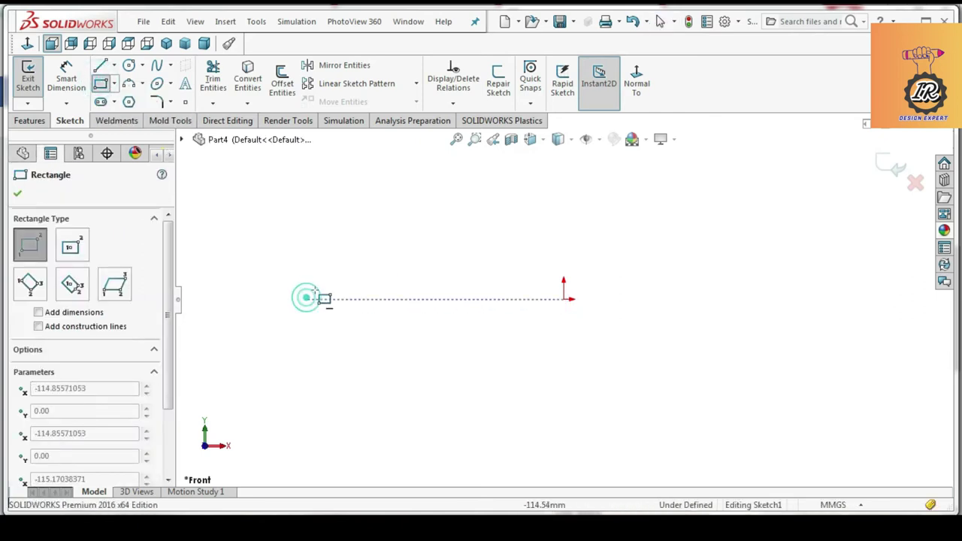
pyautogui.click(840, 270)
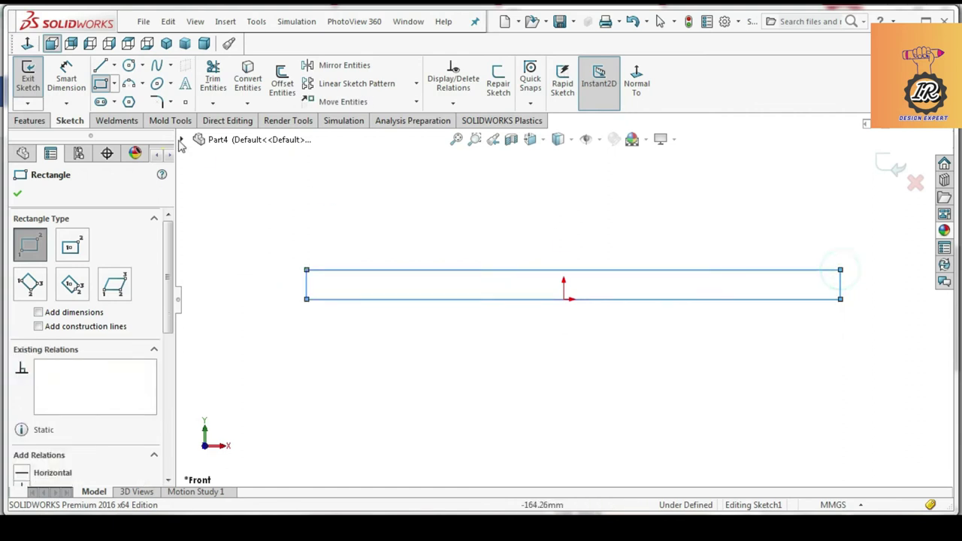
pyautogui.click(128, 66)
pyautogui.click(113, 65)
pyautogui.click(135, 97)
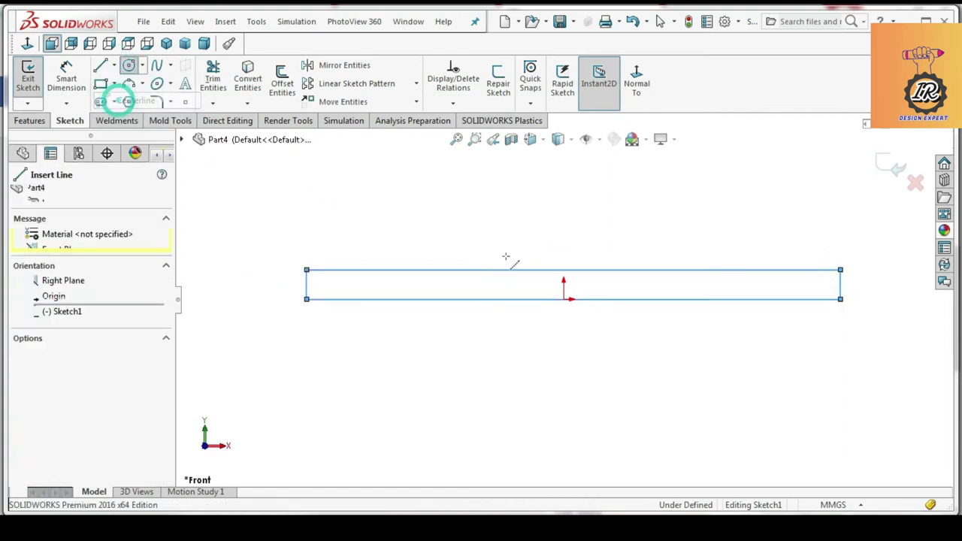
pyautogui.click(564, 299)
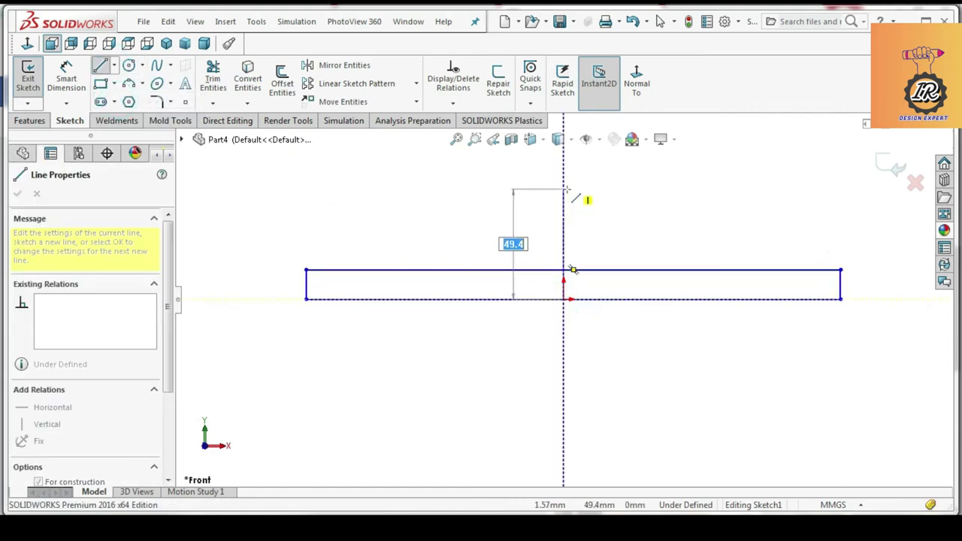
pyautogui.rightClick(580, 187)
pyautogui.click(594, 200)
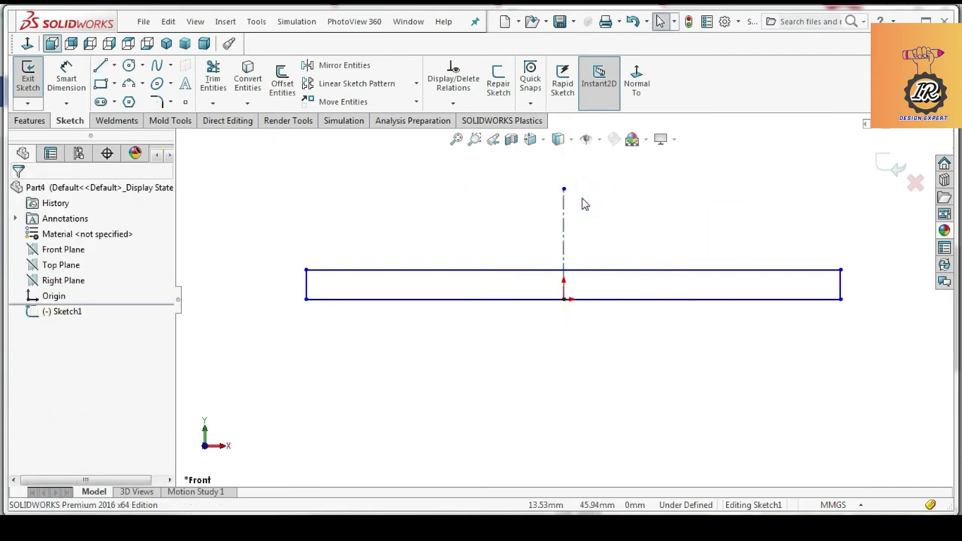
# Step: Make the rectangle's two top corners symmetric about the centerline
pyautogui.click(308, 272)
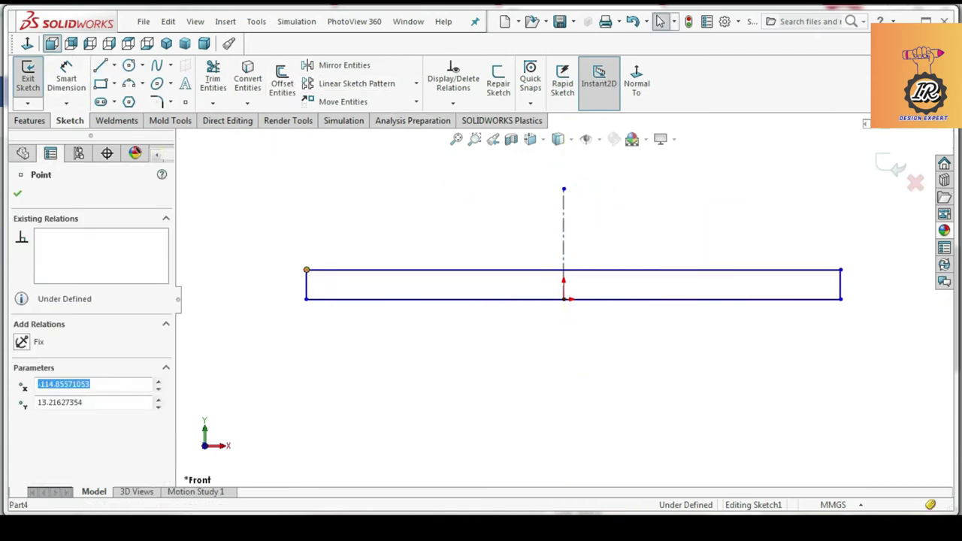
pyautogui.keyDown('ctrl'); pyautogui.click(840, 271); pyautogui.keyUp('ctrl')
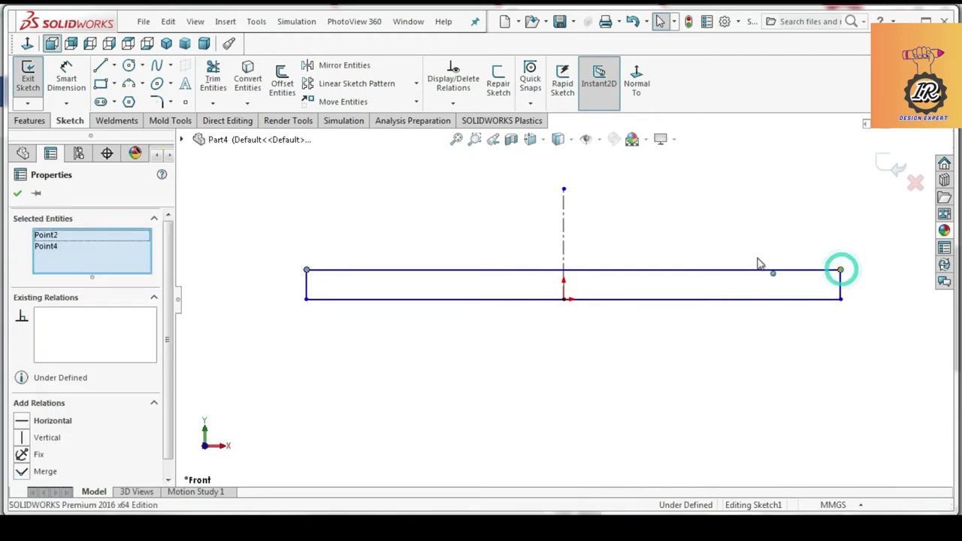
pyautogui.click(564, 232)
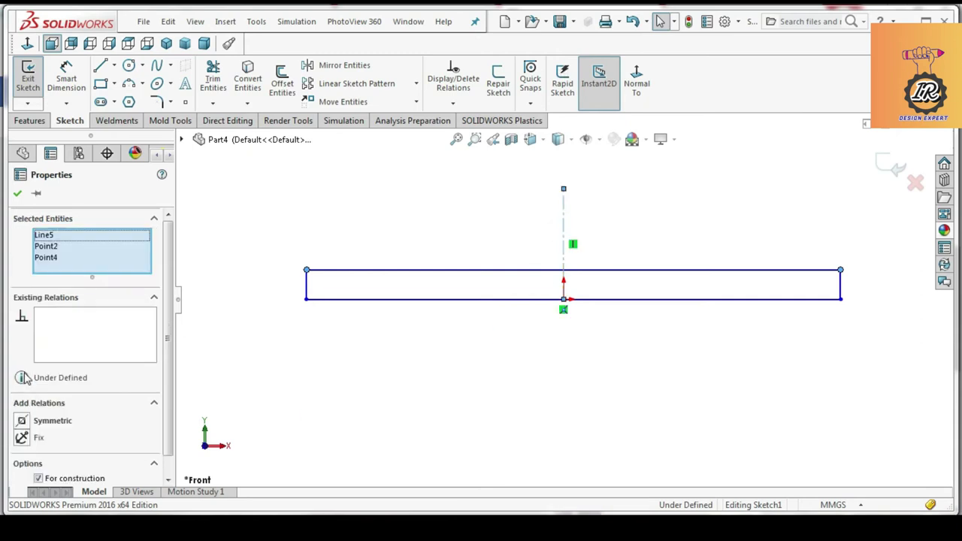
pyautogui.click(22, 422)
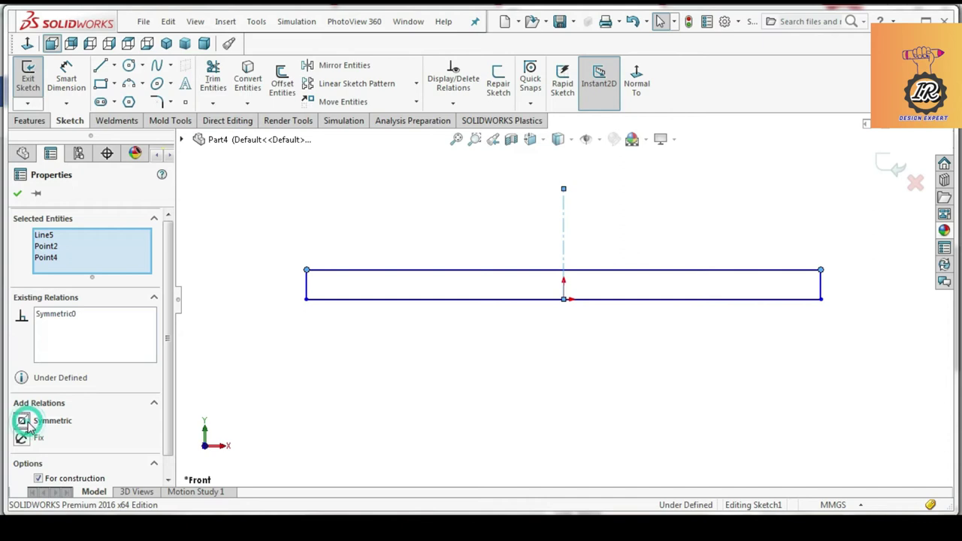
pyautogui.click(18, 195)
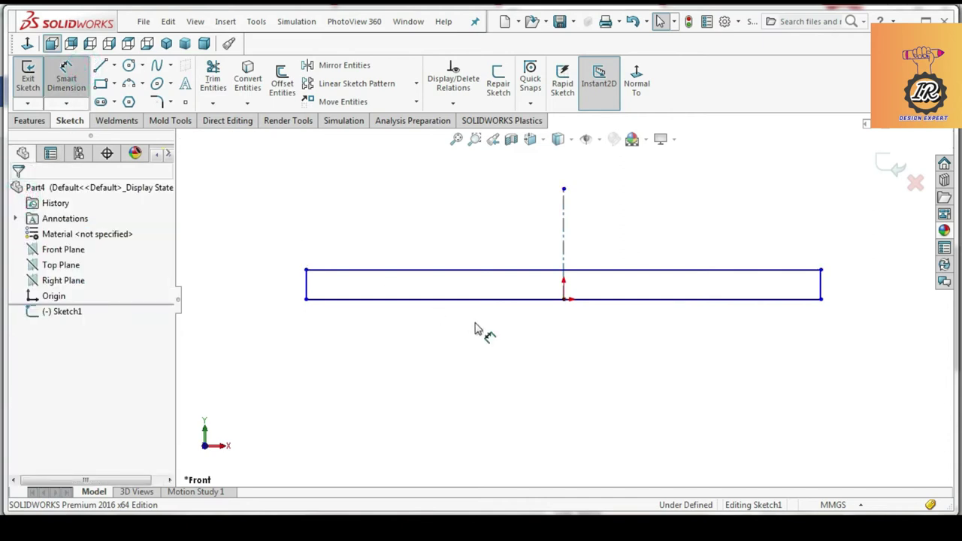
# Step: Dimension the rectangle's bottom edge to 250 mm
pyautogui.click(481, 299)
pyautogui.click(485, 359)
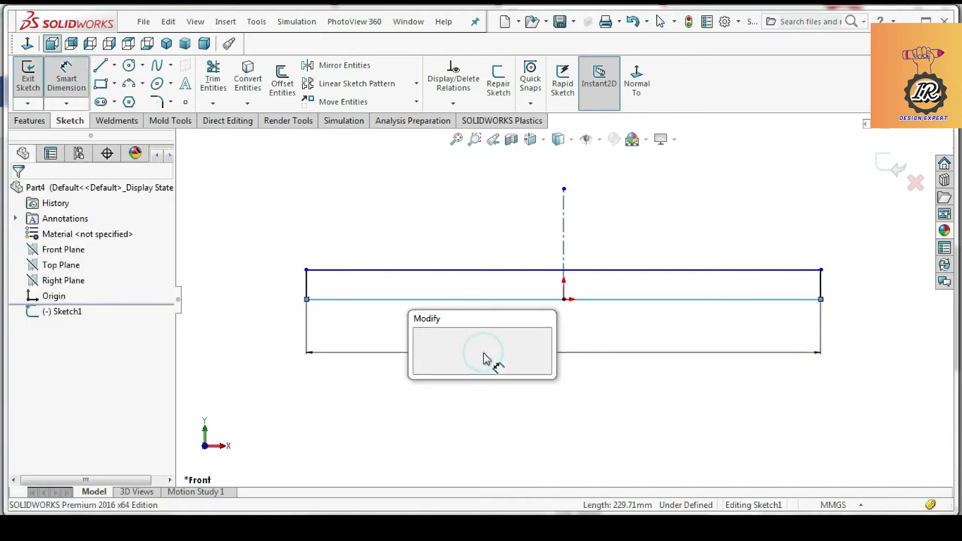
pyautogui.write('250')
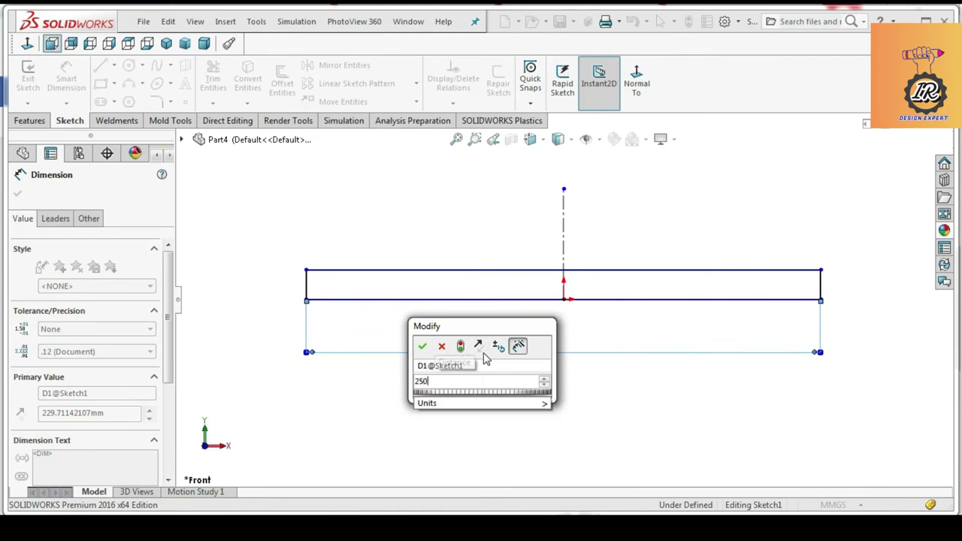
pyautogui.press('Return')
pyautogui.click(654, 215)
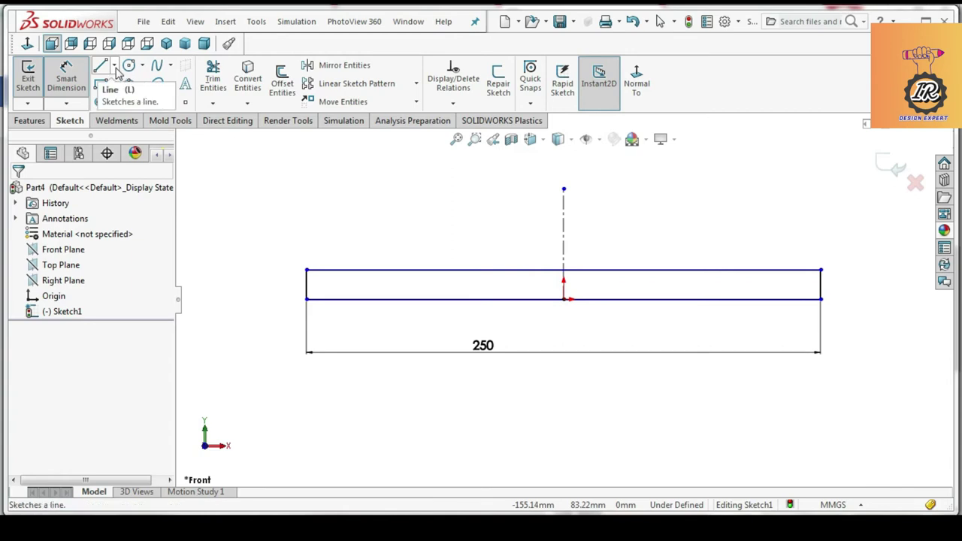
pyautogui.click(114, 66)
pyautogui.click(390, 231)
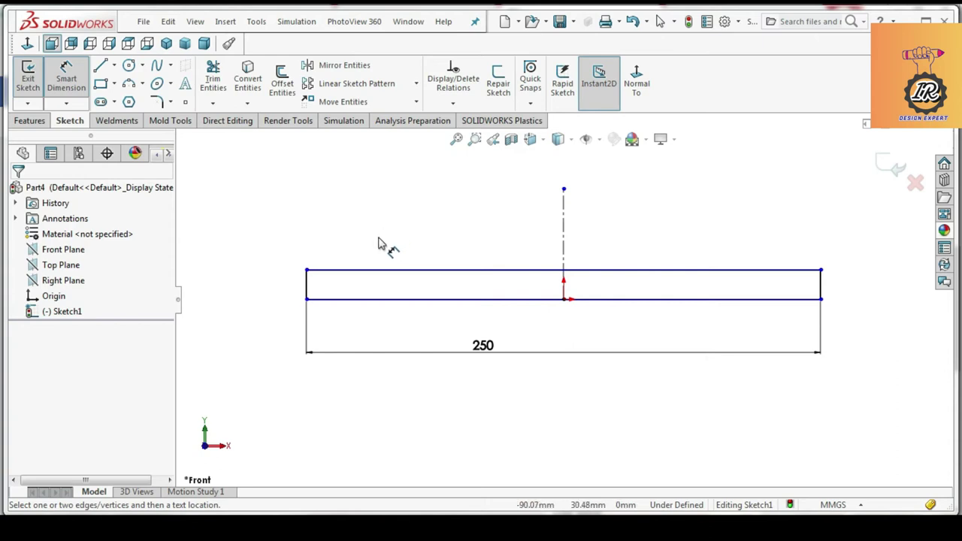
pyautogui.scroll(-1, 415, 295)
pyautogui.scroll(1, 414, 294)
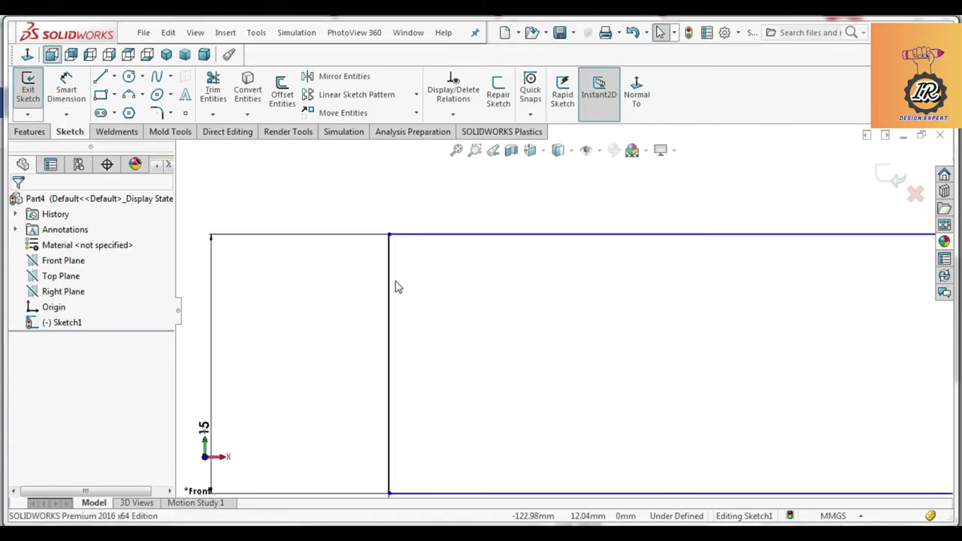
pyautogui.scroll(5, 391, 284)
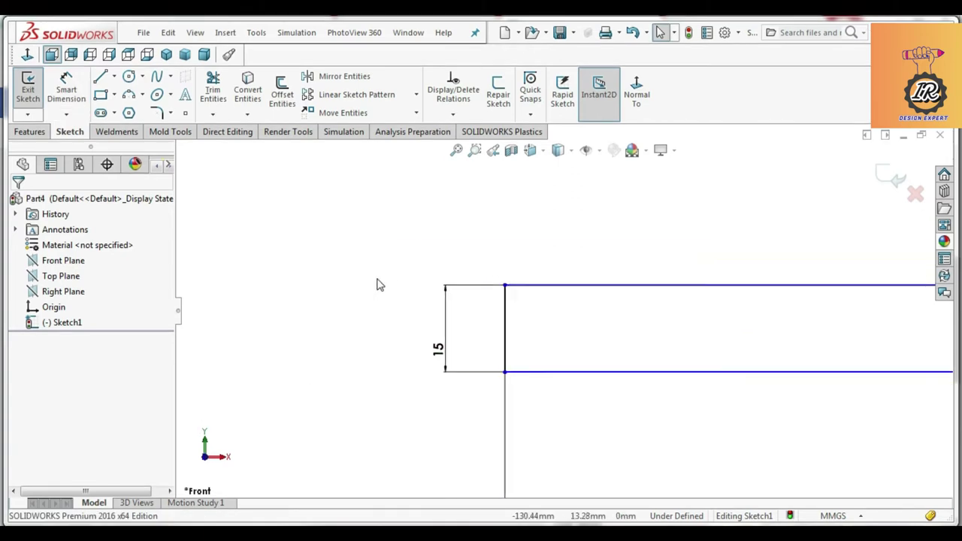
# Step: Extrude the sketch 10 mm into a bar and select its front face
pyautogui.click(29, 131)
pyautogui.click(34, 94)
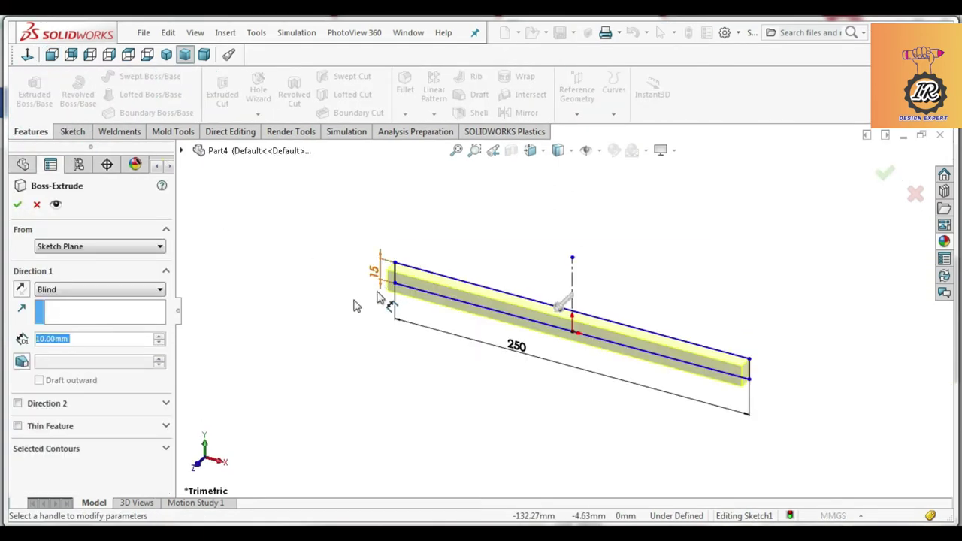
pyautogui.click(17, 208)
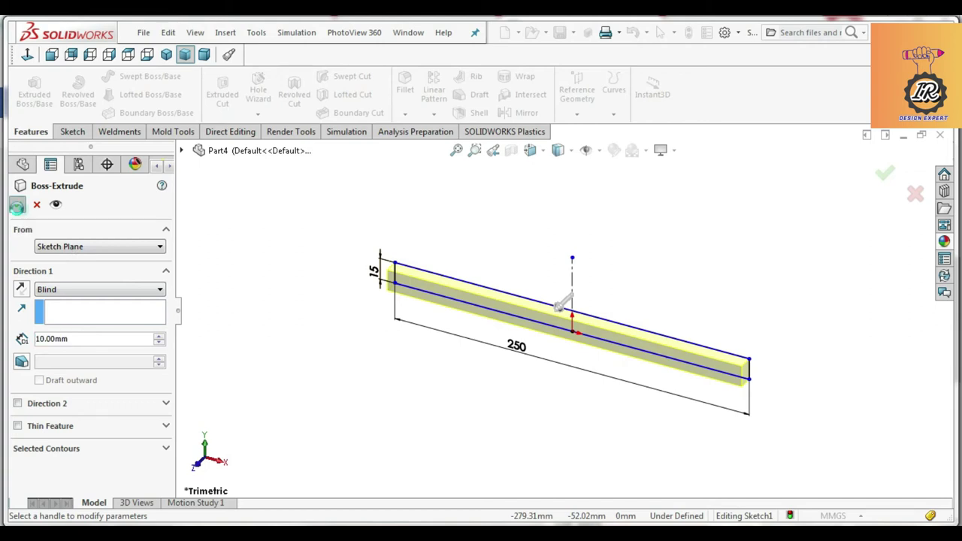
pyautogui.click(284, 332)
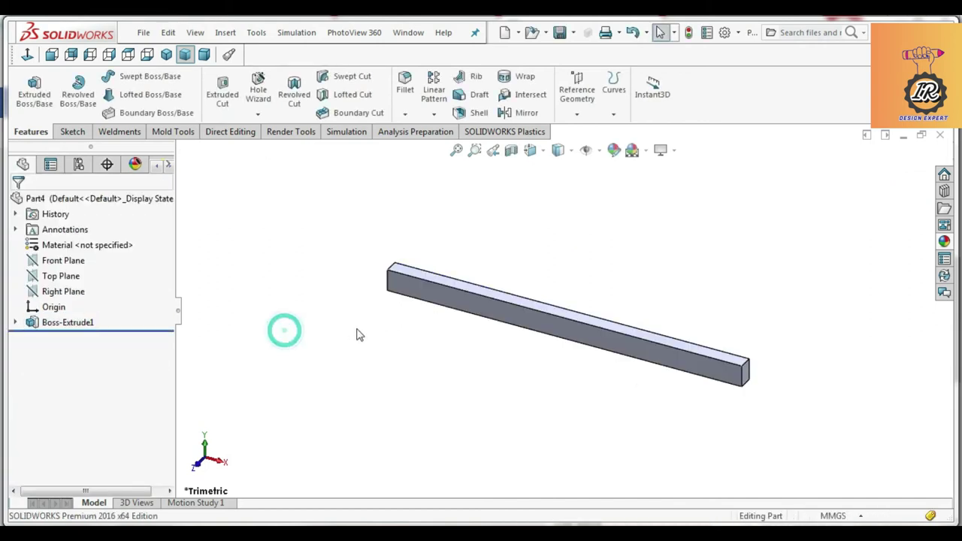
pyautogui.click(407, 290)
# Step: Open a new sketch on the bar's front face, viewed normal to it
pyautogui.click(71, 133)
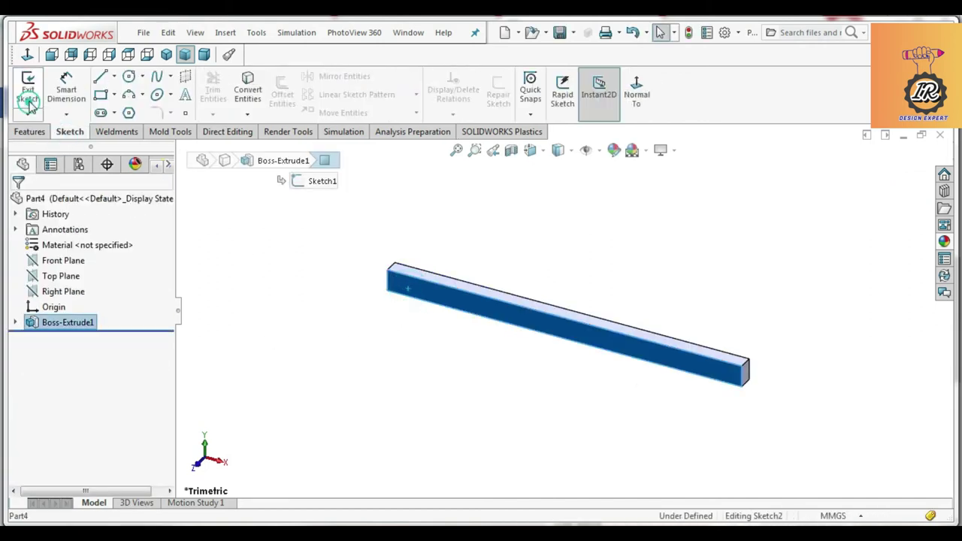
pyautogui.click(28, 89)
pyautogui.click(635, 89)
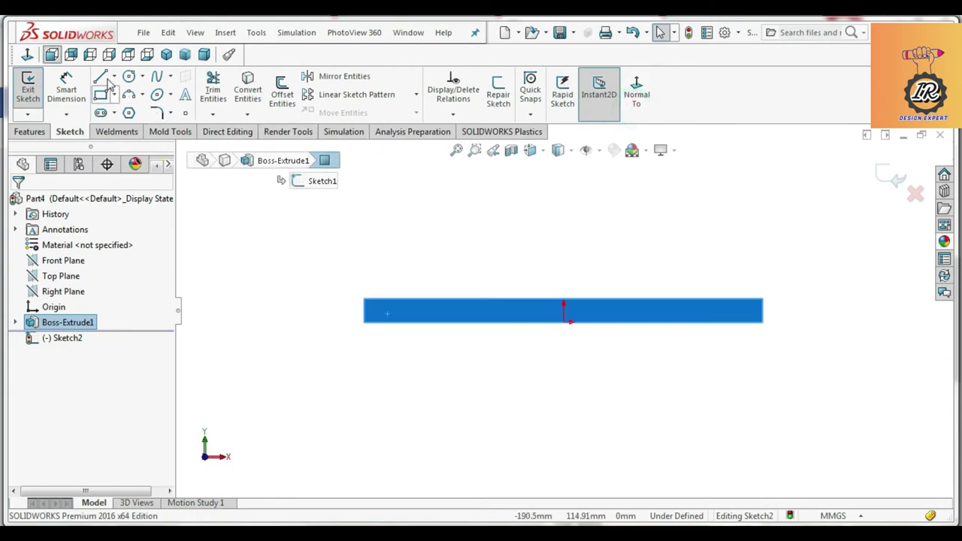
pyautogui.scroll(-5, 419, 305)
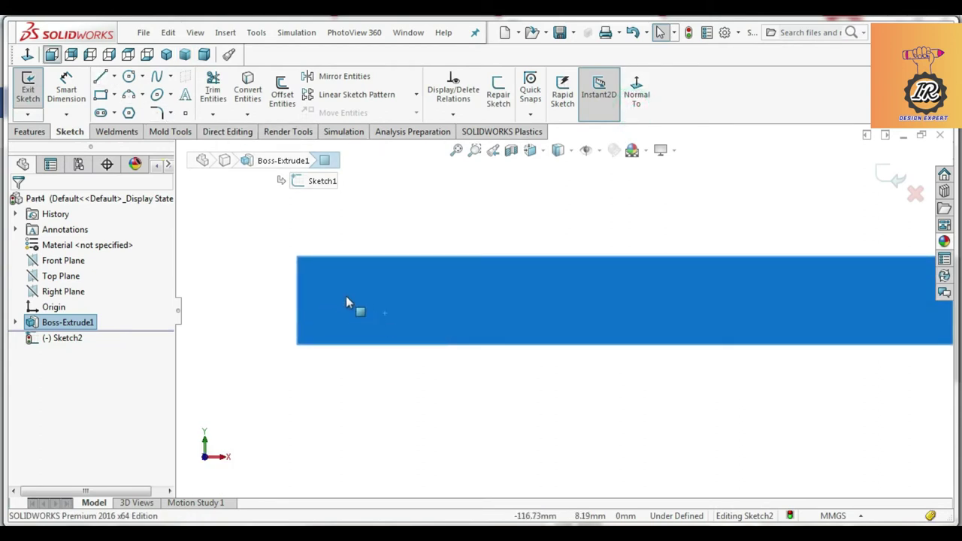
pyautogui.click(355, 239)
# Step: Draw a vertical centerline crossing the rack's top edge
pyautogui.click(114, 76)
pyautogui.click(131, 110)
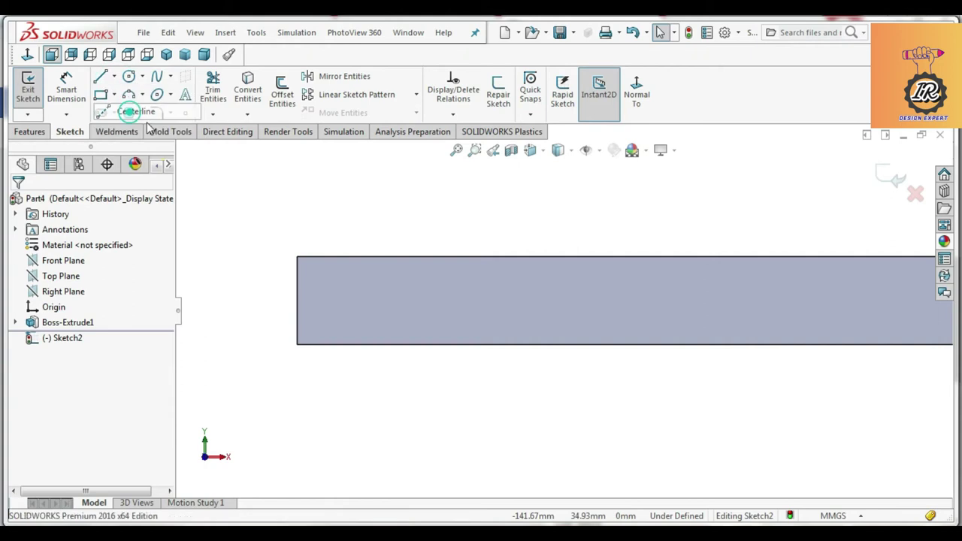
pyautogui.click(343, 235)
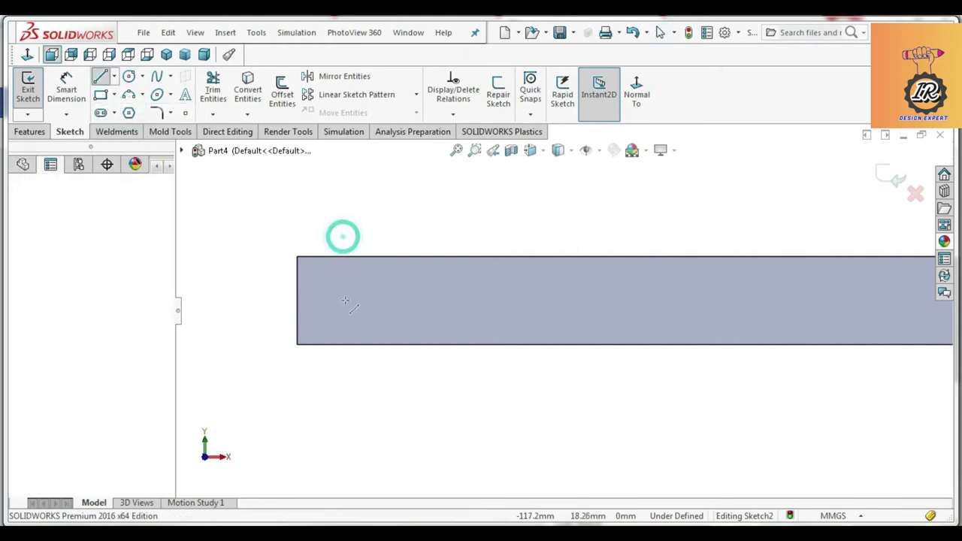
pyautogui.click(343, 301)
pyautogui.rightClick(258, 216)
pyautogui.click(294, 225)
# Step: Dimension the centerline 3 mm from the rack's left corner
pyautogui.click(66, 88)
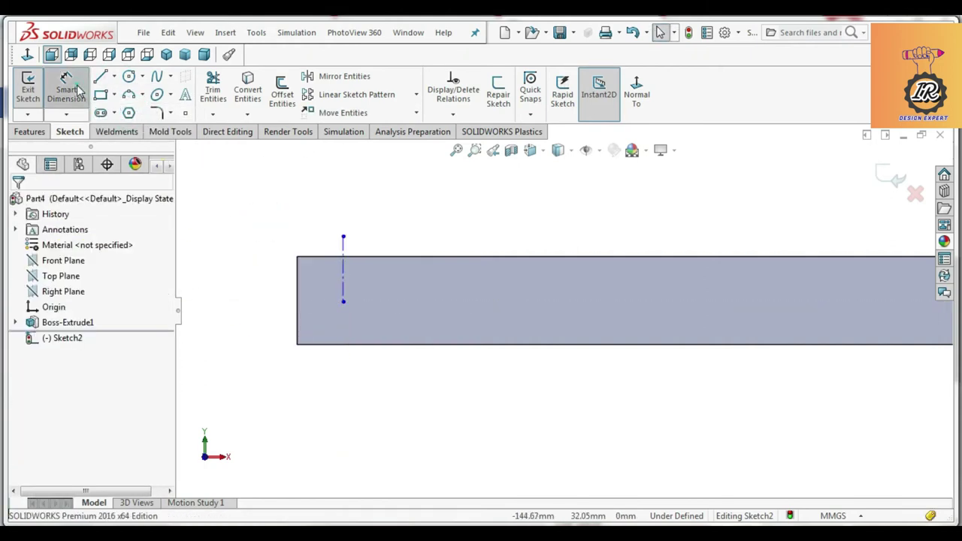
pyautogui.click(341, 269)
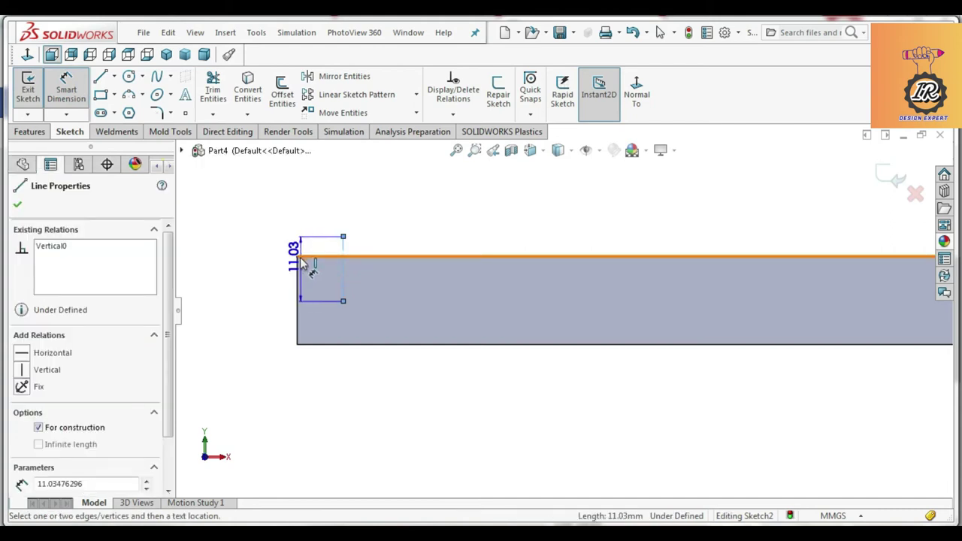
pyautogui.click(297, 257)
pyautogui.click(301, 224)
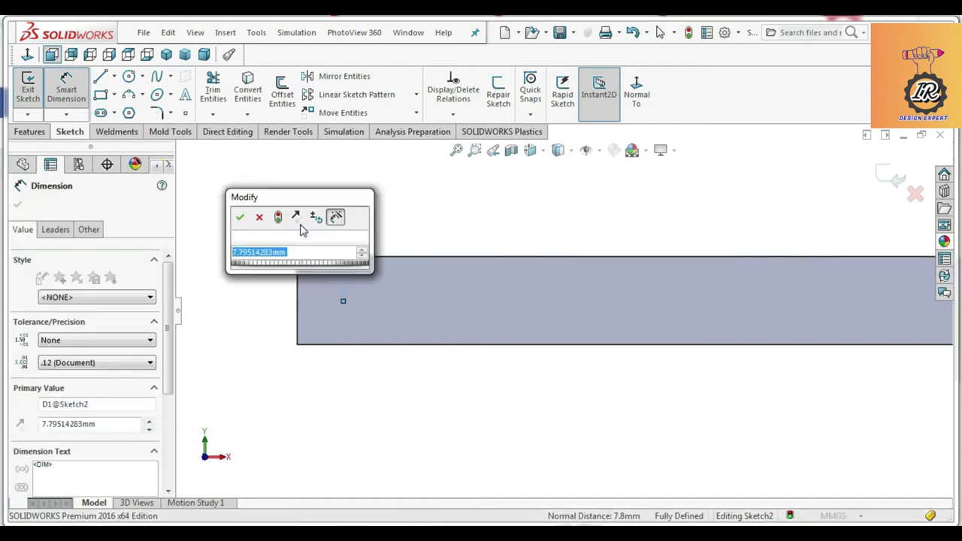
pyautogui.press('Return')
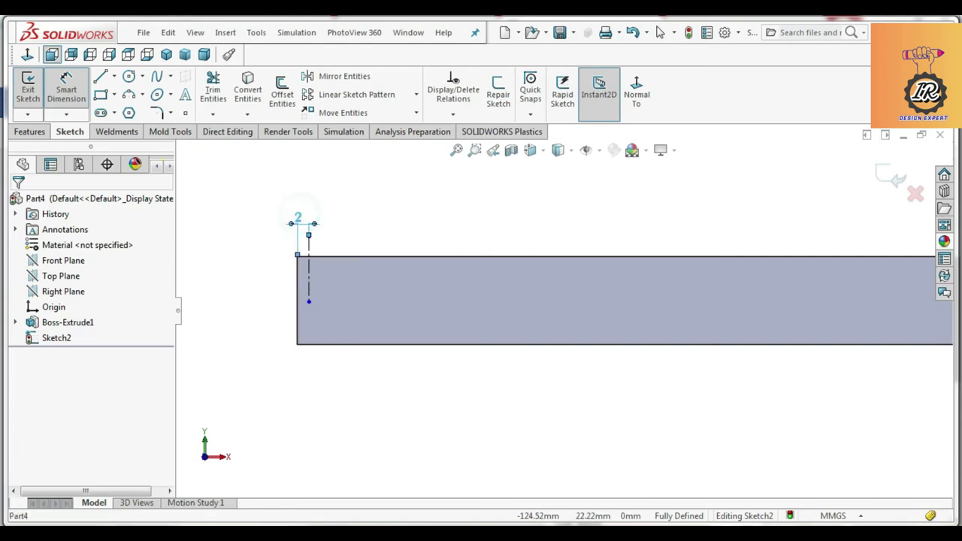
pyautogui.doubleClick(298, 218)
pyautogui.write('3')
pyautogui.press('Return')
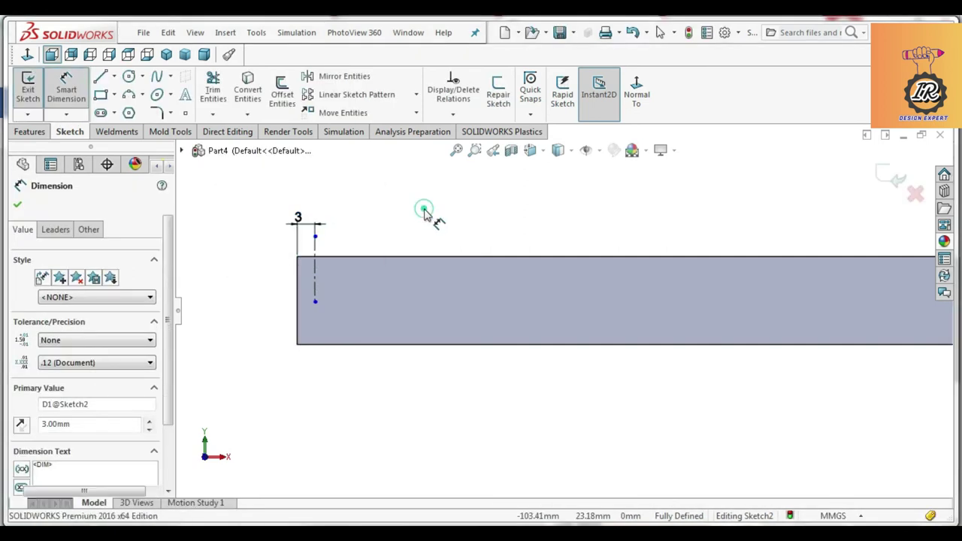
pyautogui.scroll(-3, 325, 260)
# Step: Draw the sloped, vertical and bottom half-tooth lines left of the centerline
pyautogui.click(100, 75)
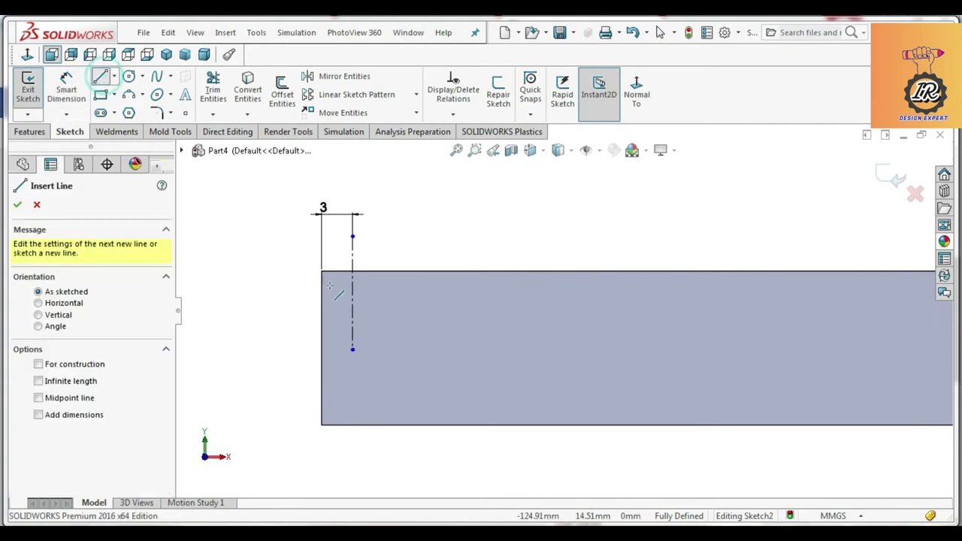
pyautogui.click(340, 310)
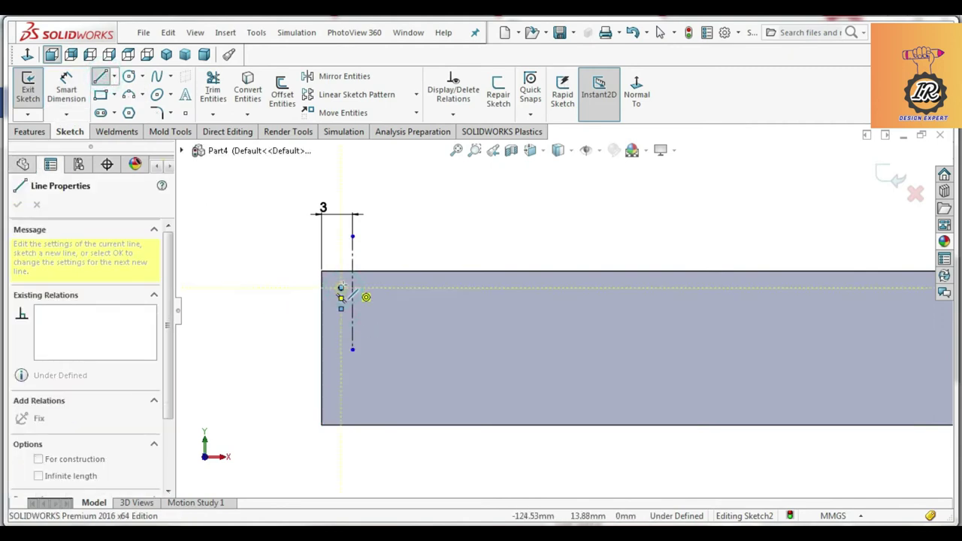
pyautogui.scroll(-3, 301, 280)
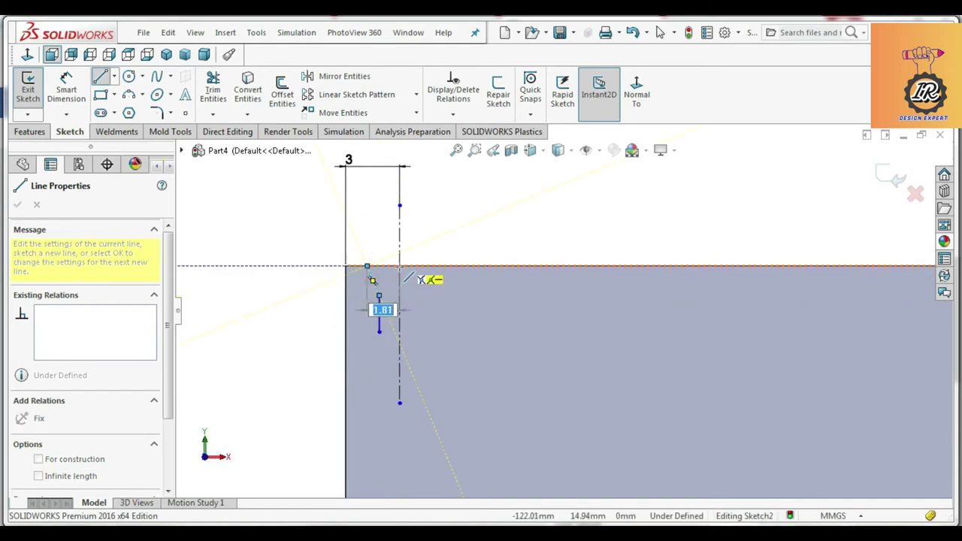
pyautogui.click(399, 331)
pyautogui.doubleClick(399, 331)
# Step: Dimension the profile's bottom line to 1 mm and its vertical height to 1.5 mm
pyautogui.press('d')
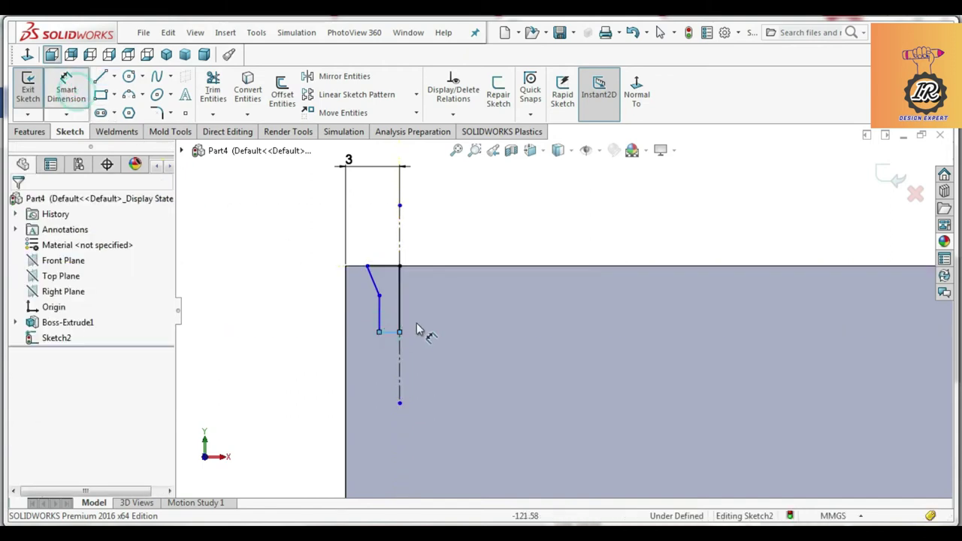
pyautogui.scroll(-2, 423, 333)
pyautogui.click(403, 339)
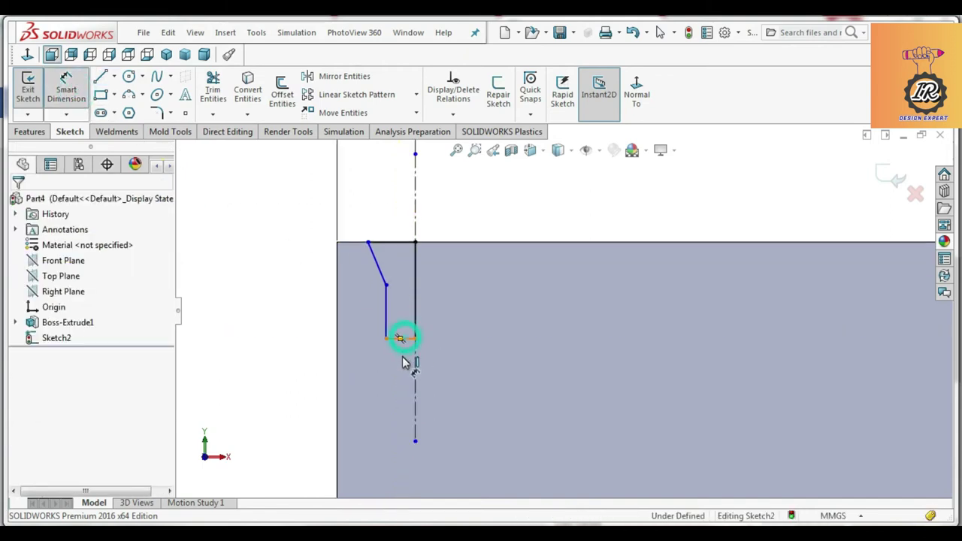
pyautogui.click(402, 357)
pyautogui.press('Return')
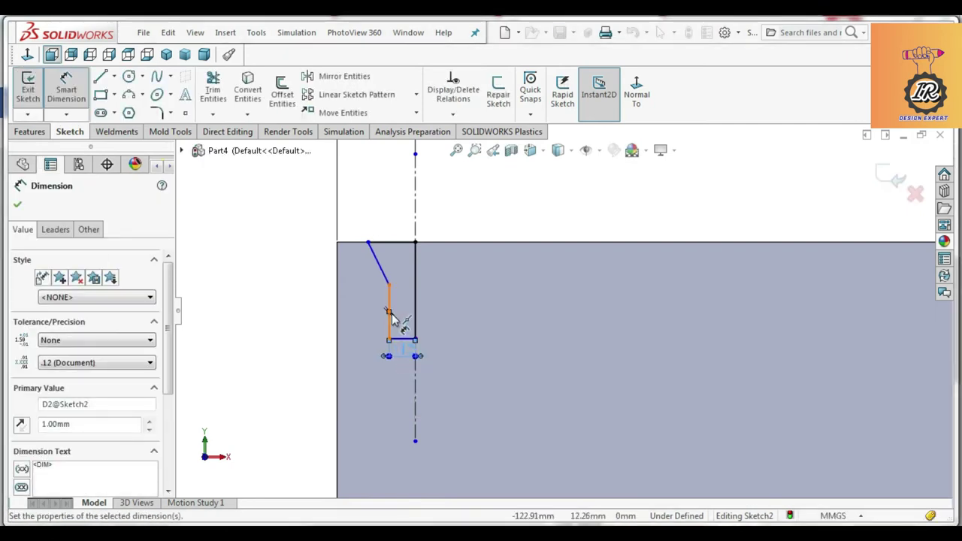
pyautogui.click(388, 317)
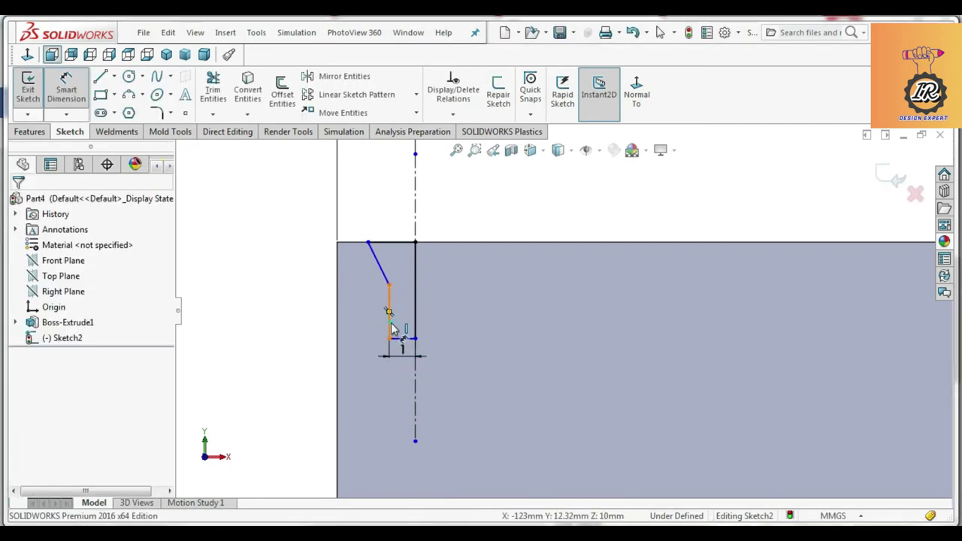
pyautogui.click(388, 324)
pyautogui.click(369, 325)
pyautogui.write('1.')
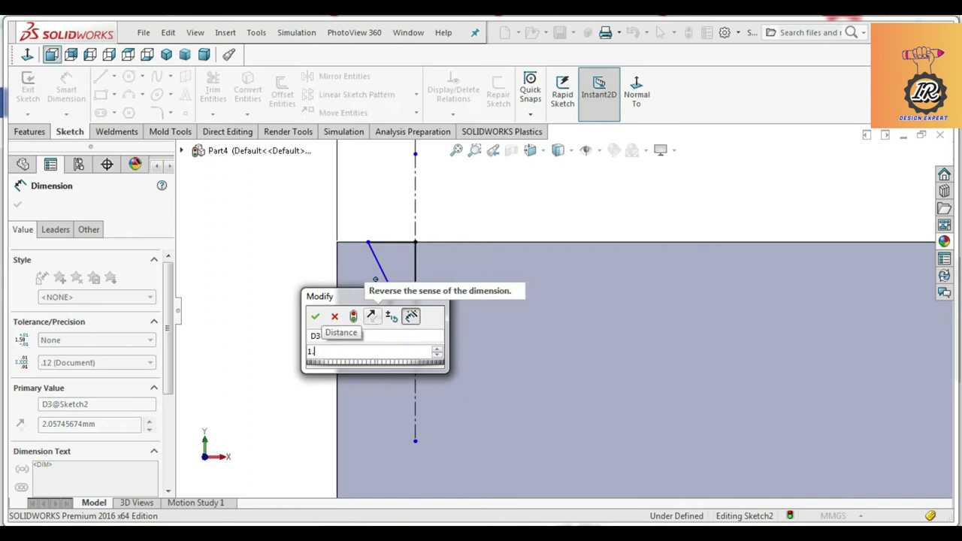
pyautogui.write('5')
pyautogui.press('Return')
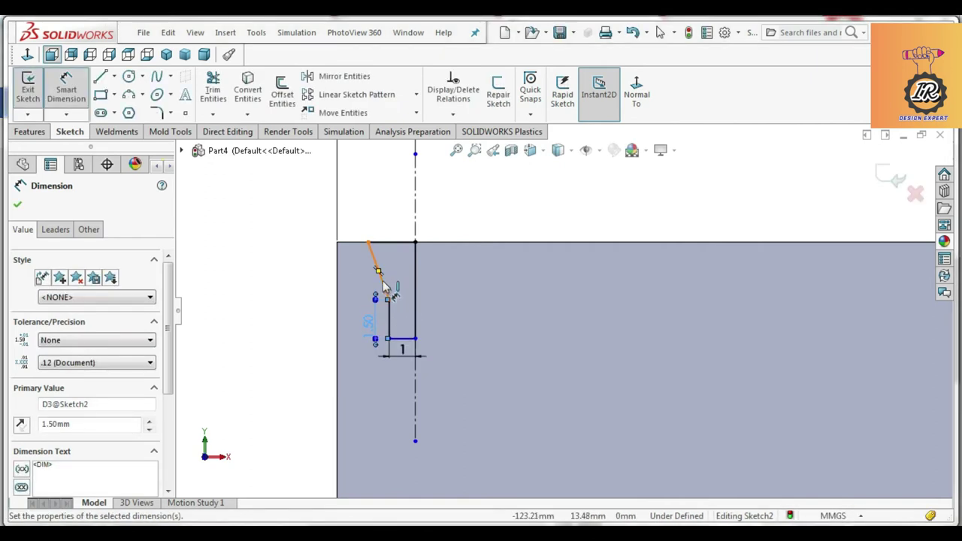
# Step: Reshape the slanted flank by dragging its lower endpoint upward
pyautogui.click(383, 301)
pyautogui.click(383, 319)
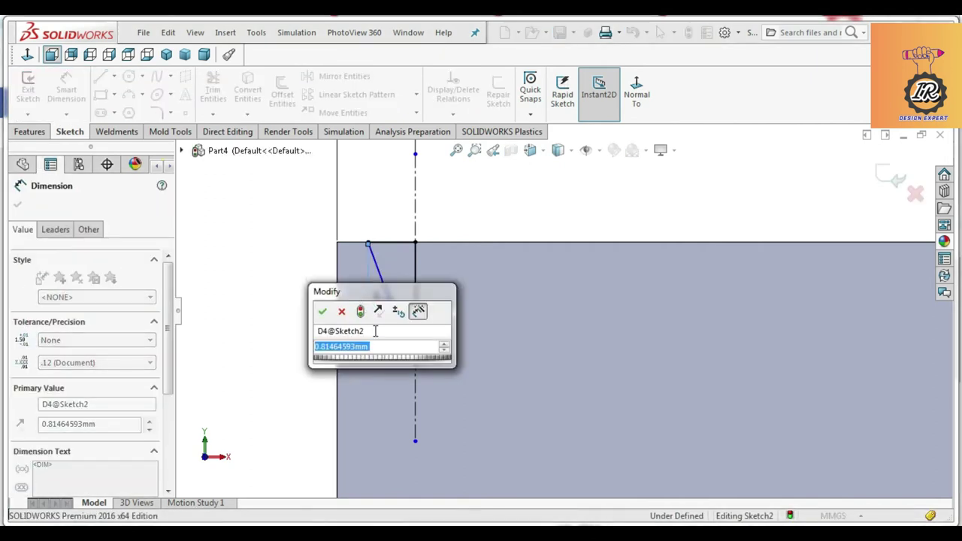
pyautogui.click(264, 251)
pyautogui.click(342, 311)
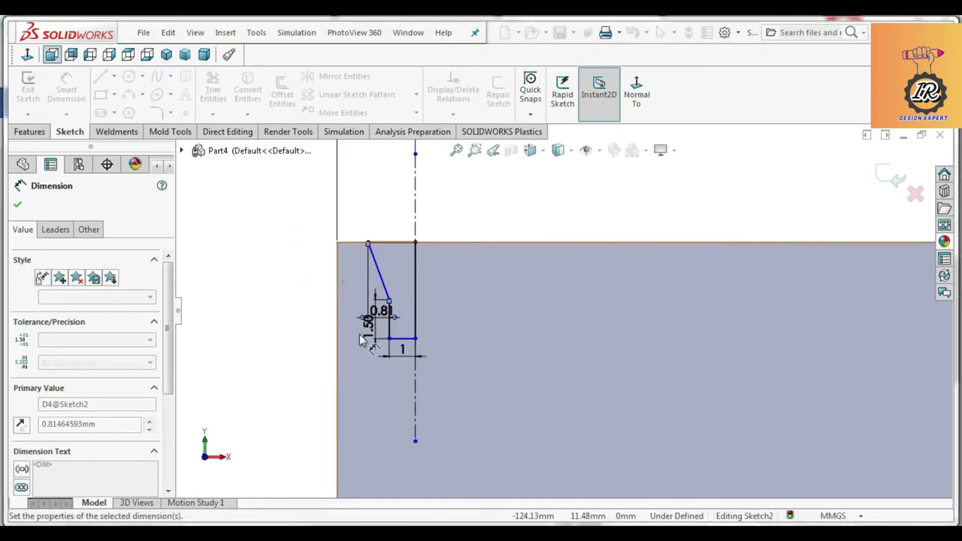
pyautogui.press('Escape')
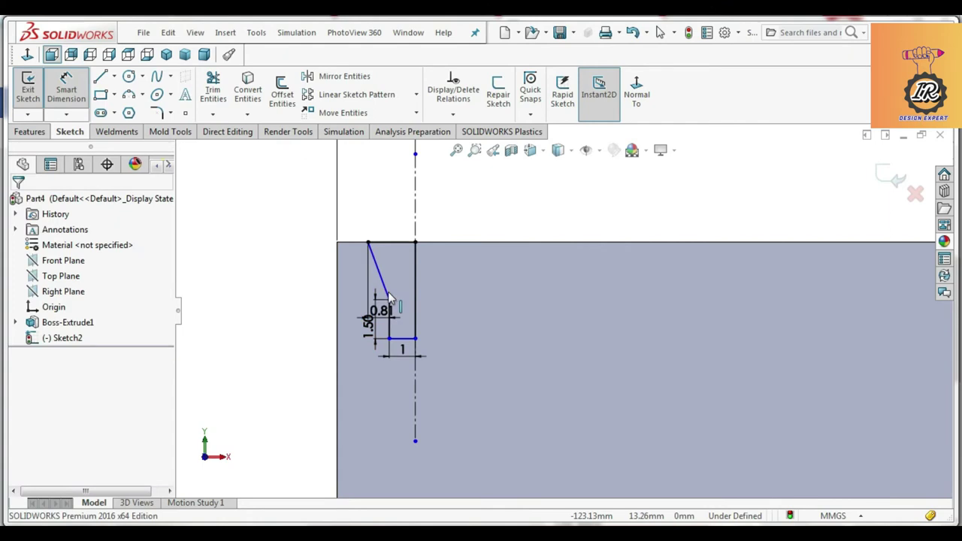
pyautogui.moveTo(380, 288)
pyautogui.mouseDown()
pyautogui.moveTo(389, 303)
pyautogui.moveTo(397, 295)
pyautogui.moveTo(387, 277)
pyautogui.moveTo(387, 294)
pyautogui.mouseUp()
pyautogui.click(387, 301)
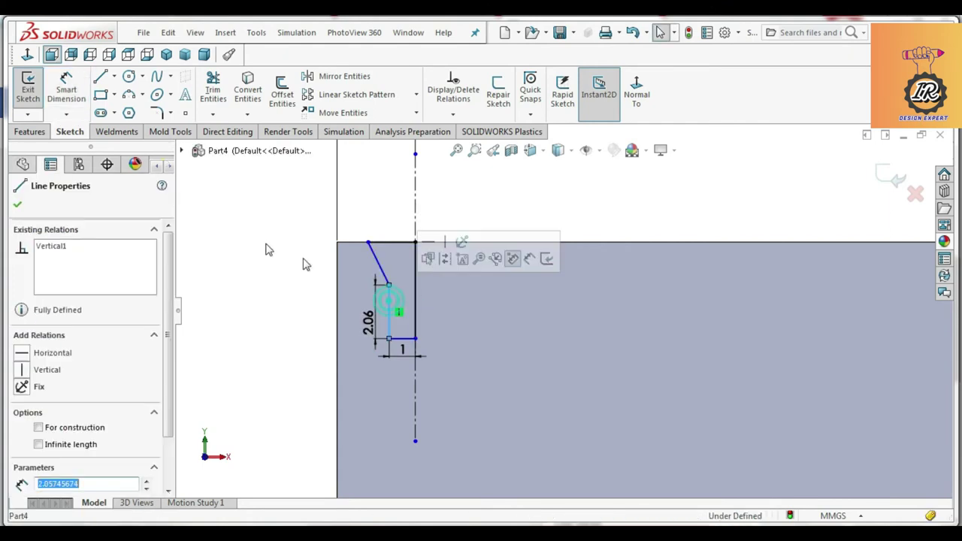
# Step: Add a 145° flank angle and 2 mm top width, then select the whole half-tooth
pyautogui.press('d')
pyautogui.click(378, 263)
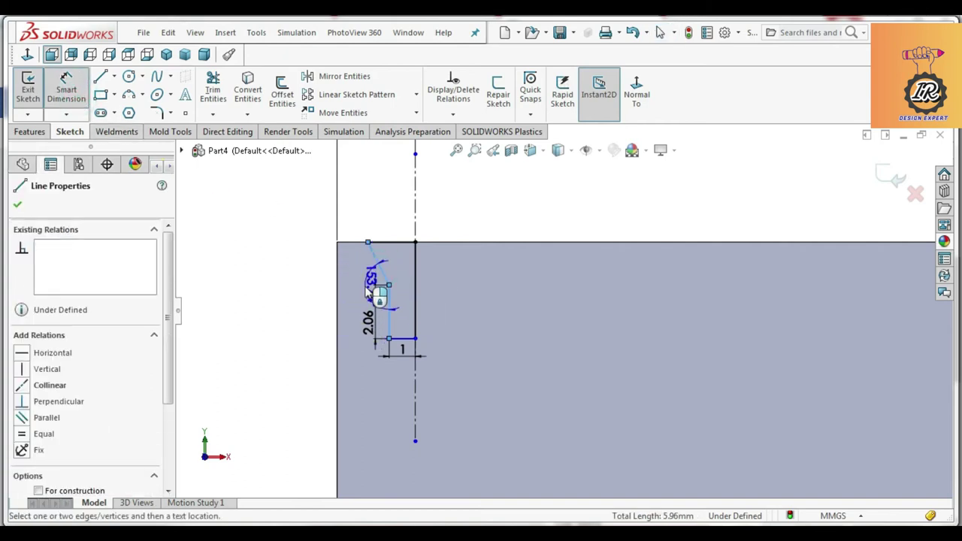
pyautogui.click(368, 279)
pyautogui.press('Return')
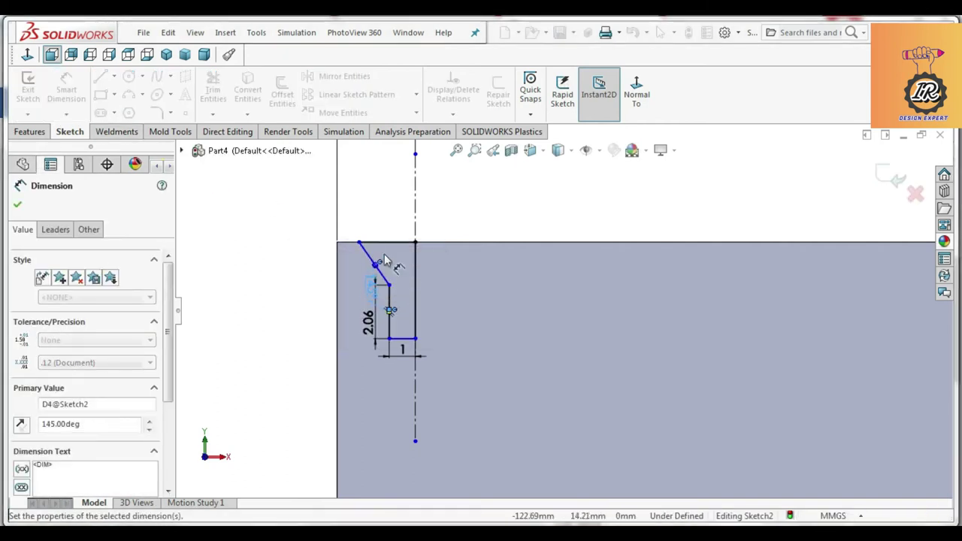
pyautogui.click(358, 242)
pyautogui.click(415, 243)
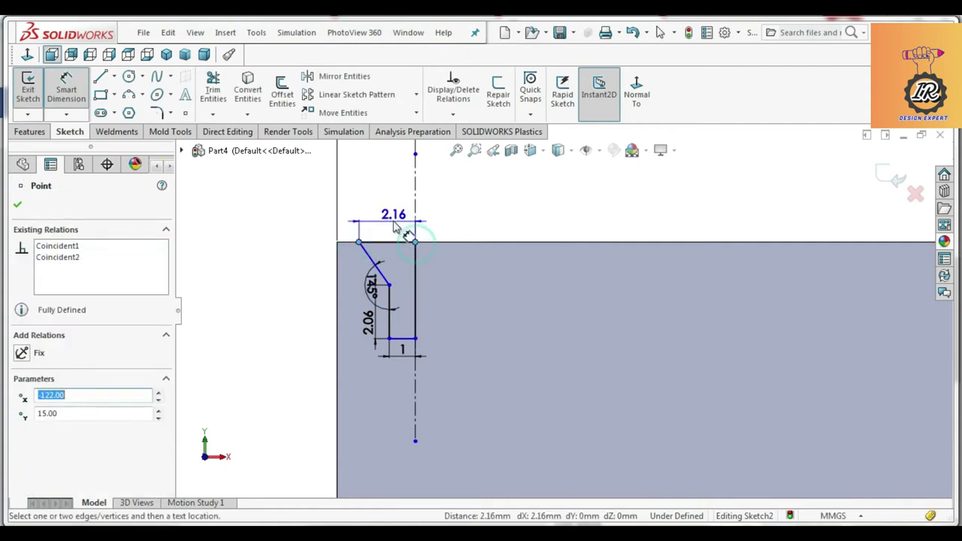
pyautogui.click(392, 222)
pyautogui.press('Return')
pyautogui.click(473, 215)
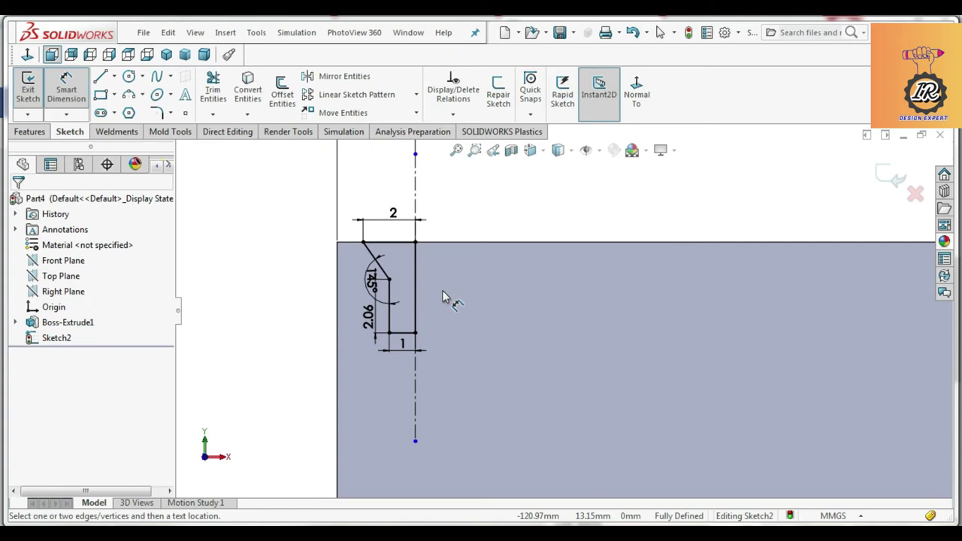
pyautogui.click(416, 298)
pyautogui.press('Escape')
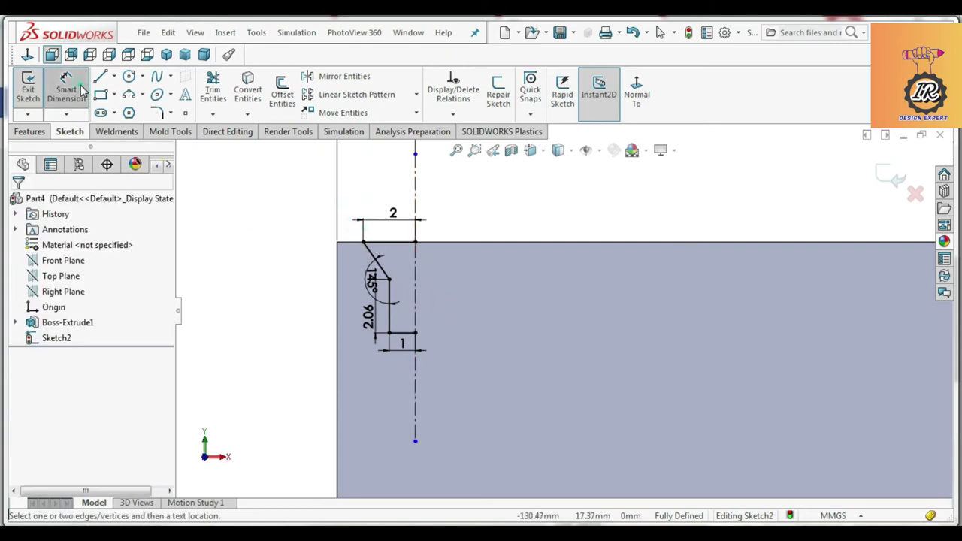
pyautogui.press('Escape')
pyautogui.moveTo(354, 198); pyautogui.dragTo(442, 354)
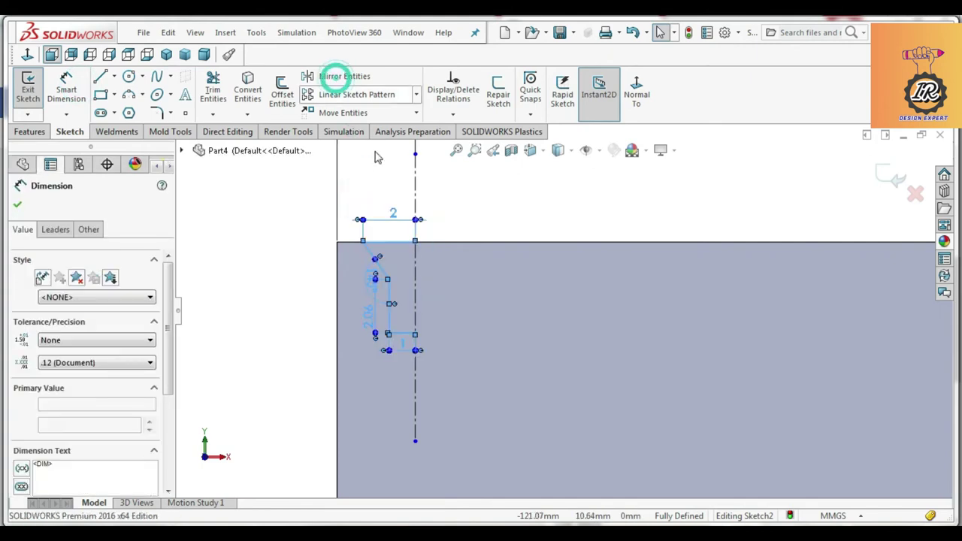
# Step: Mirror the half-tooth lines about the centerline to form the full tooth
pyautogui.click(338, 76)
pyautogui.click(123, 388)
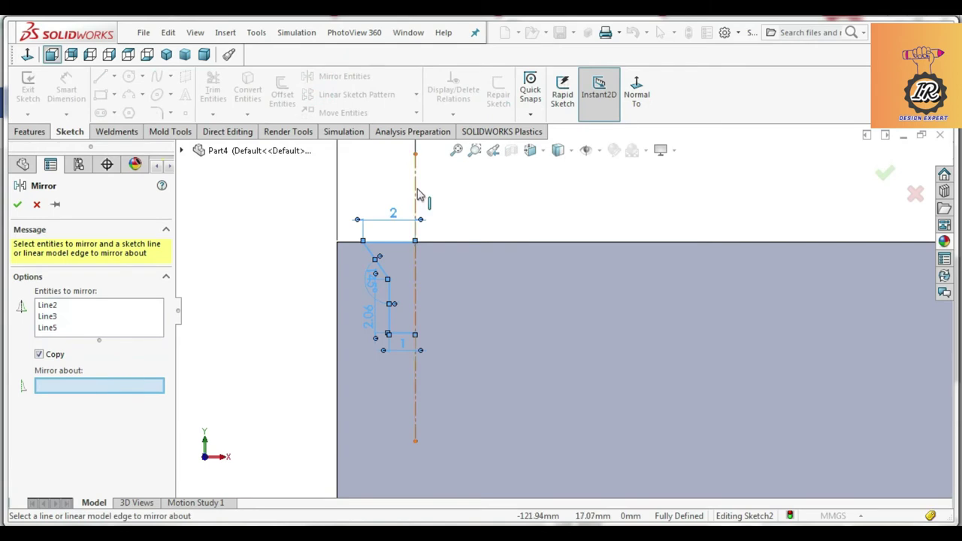
pyautogui.click(415, 197)
pyautogui.click(18, 203)
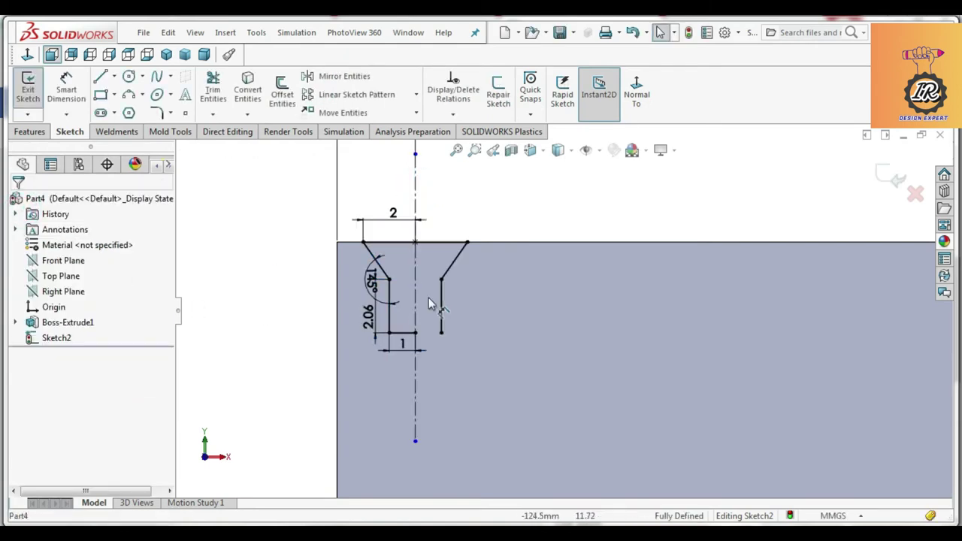
# Step: Trim the excess lines from the tooth sketch
pyautogui.click(213, 114)
pyautogui.click(226, 128)
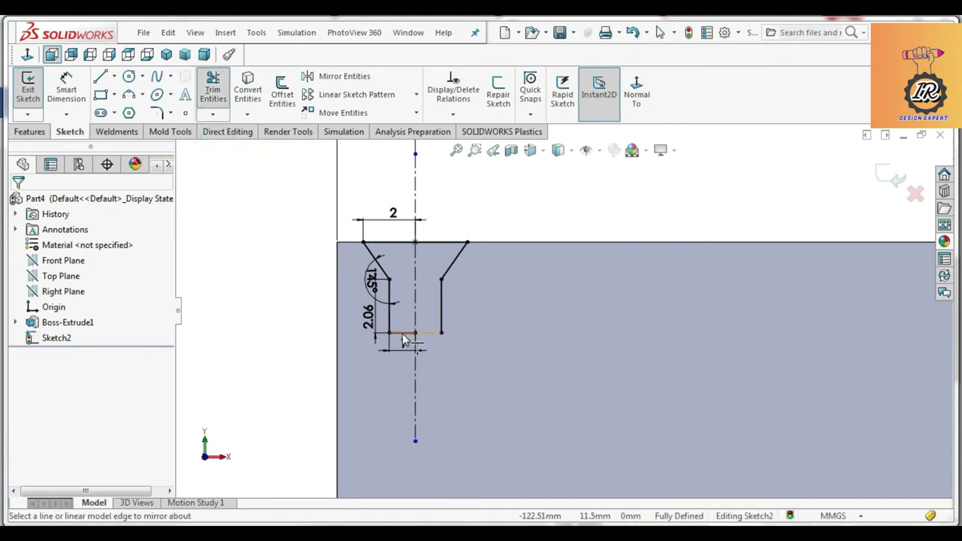
pyautogui.click(215, 105)
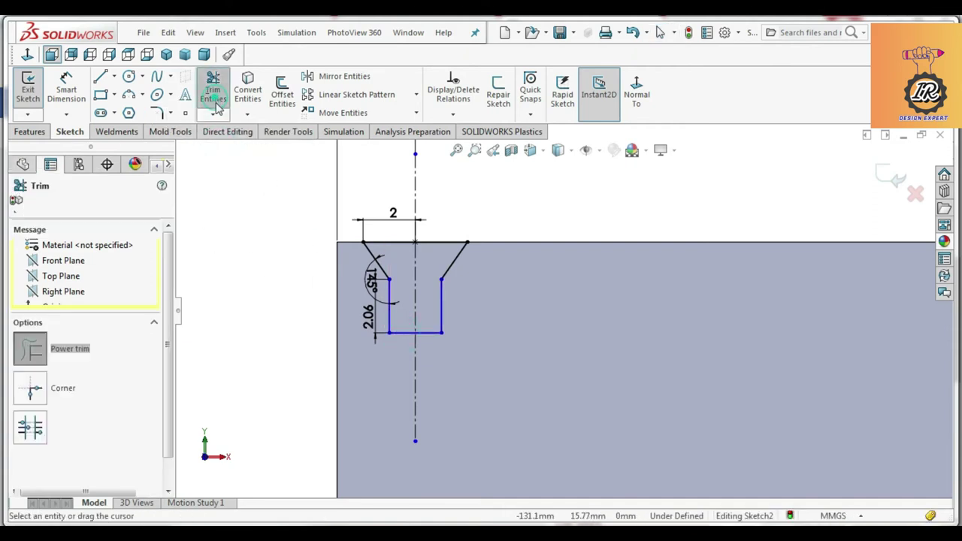
pyautogui.click(21, 207)
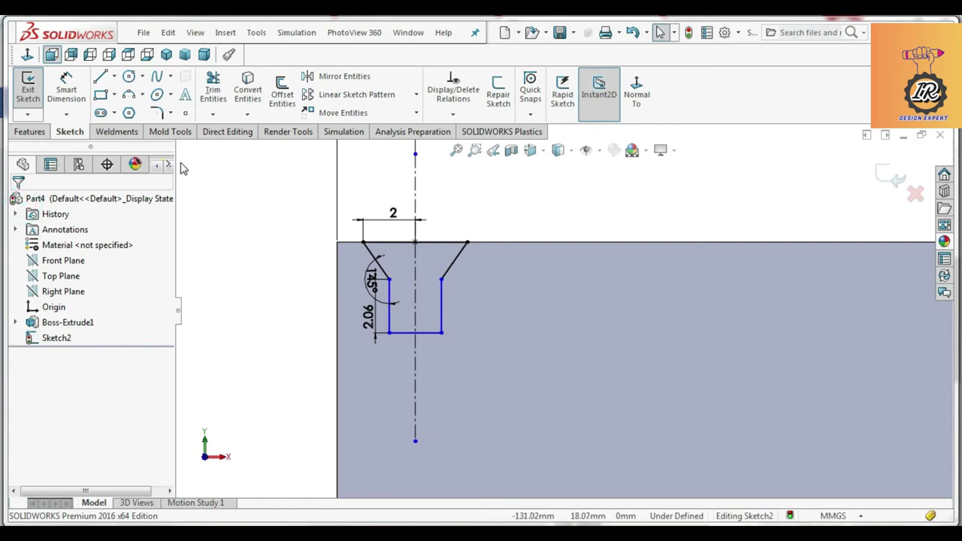
pyautogui.click(65, 72)
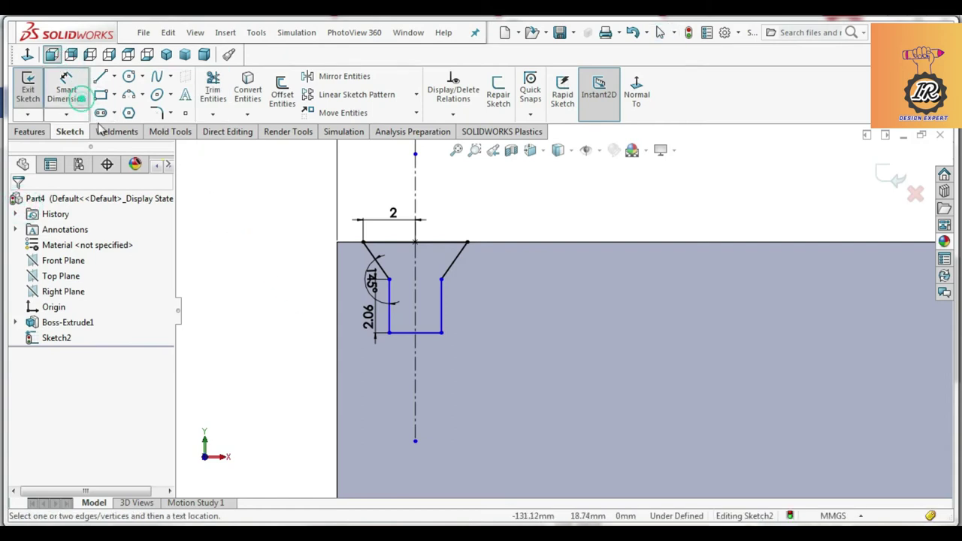
# Step: Dimension the slot bottom to 2 mm and offset the slot 4 mm from the bar's end
pyautogui.click(411, 336)
pyautogui.click(398, 360)
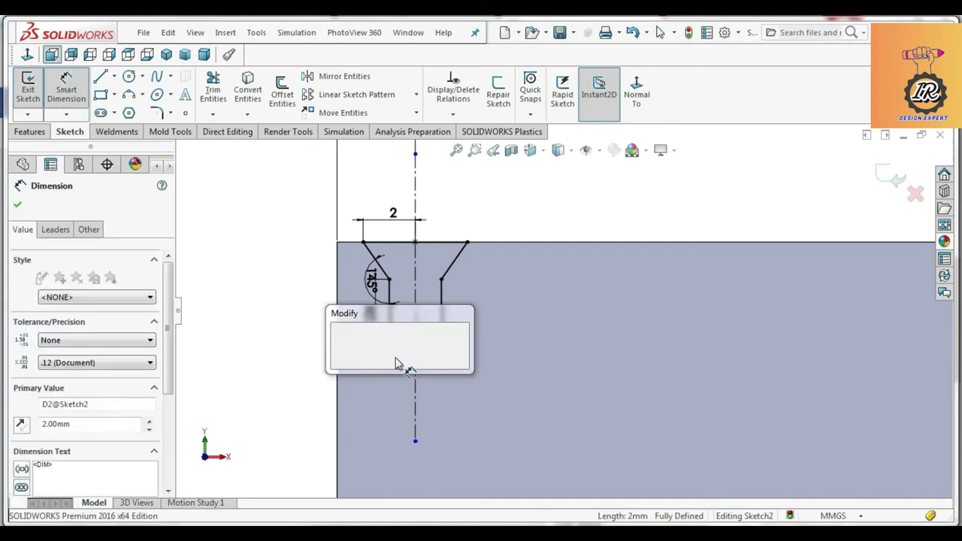
pyautogui.click(339, 341)
pyautogui.scroll(3, 564, 217)
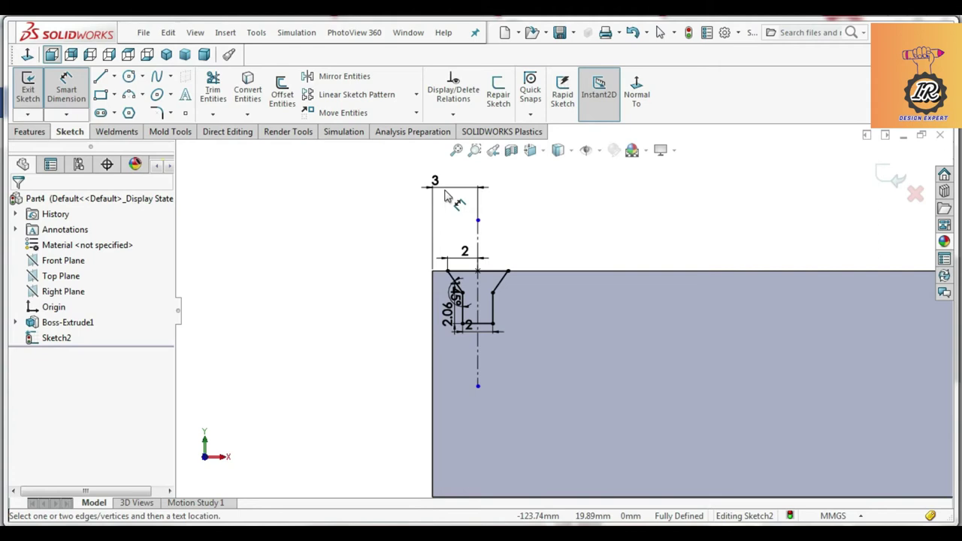
pyautogui.click(436, 182)
pyautogui.click(437, 185)
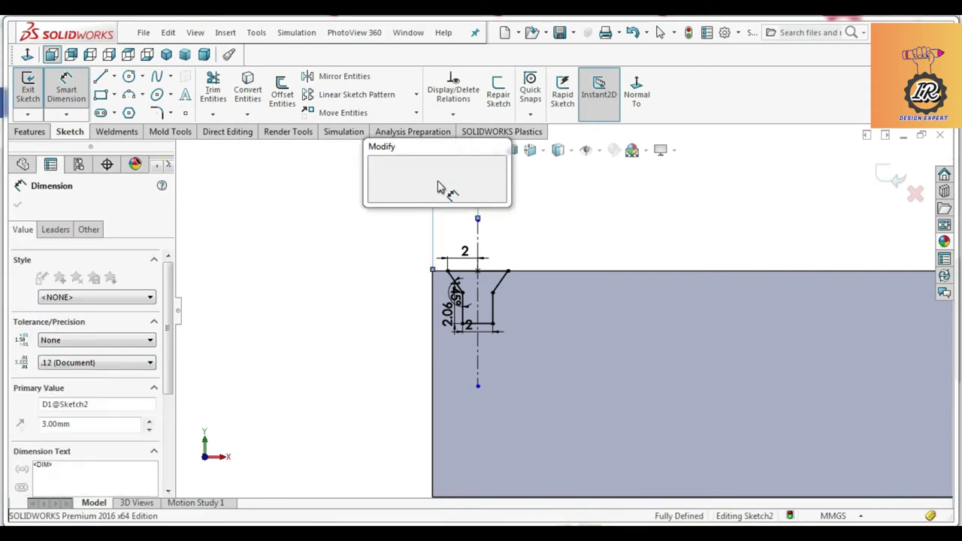
pyautogui.write('4')
pyautogui.press('Return')
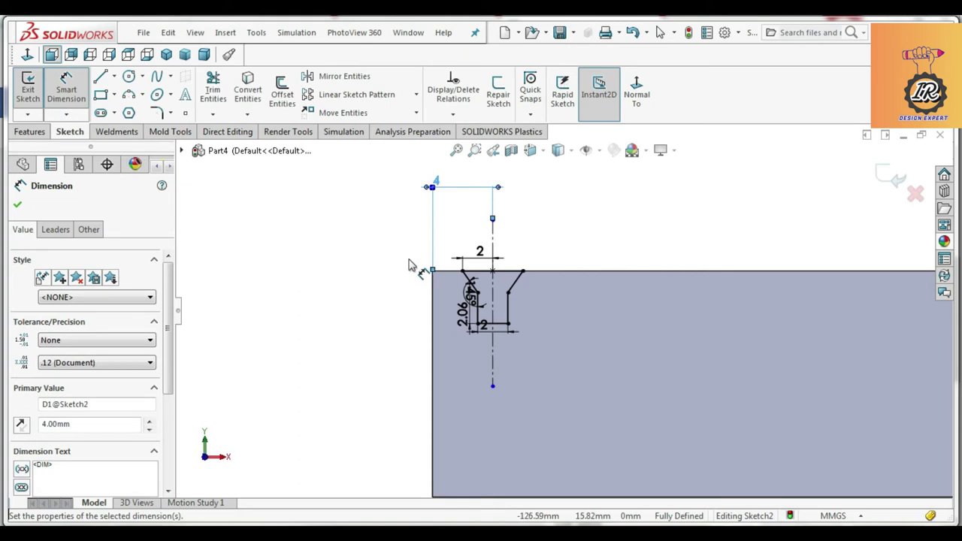
pyautogui.scroll(5, 316, 282)
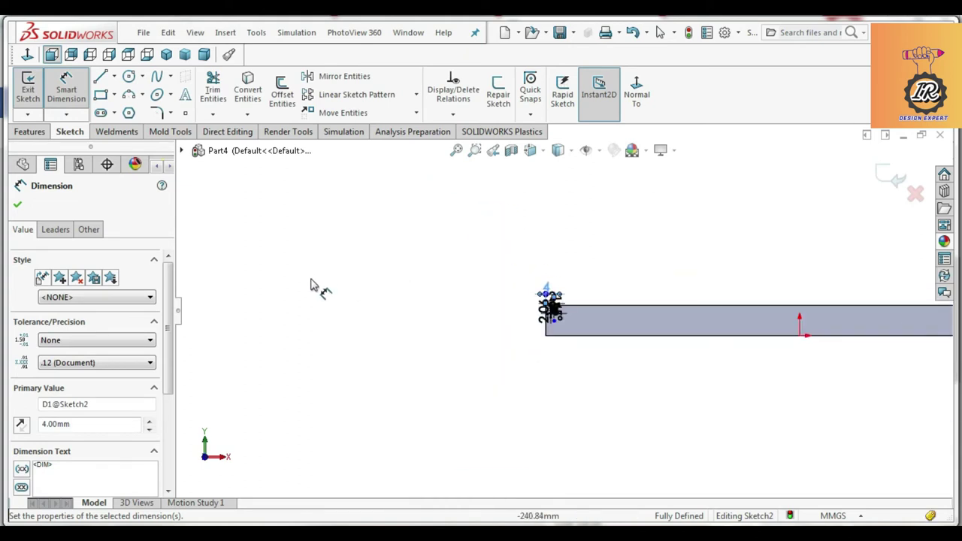
pyautogui.scroll(-2, 879, 322)
pyautogui.scroll(-8, 252, 319)
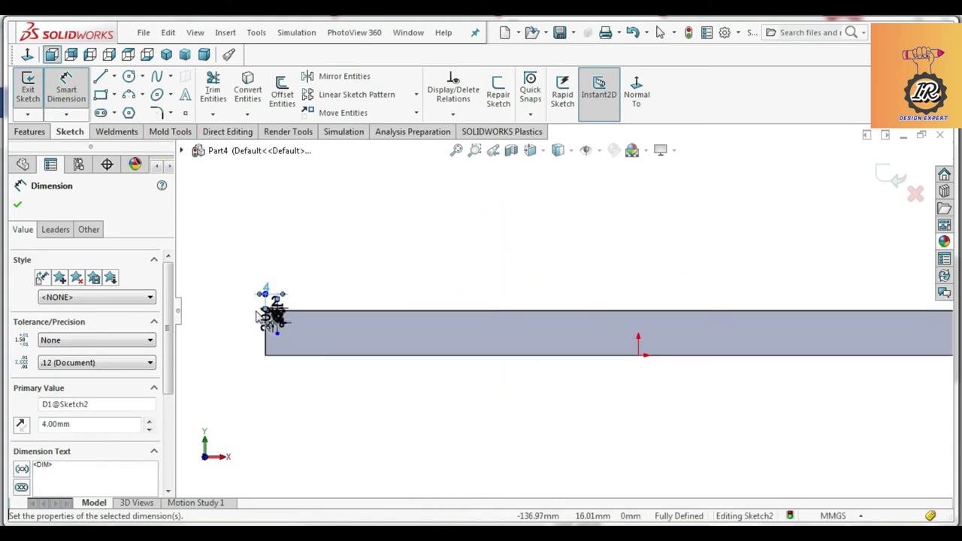
# Step: Add 1 mm sketch fillets at the right and left lower slot corners
pyautogui.click(157, 113)
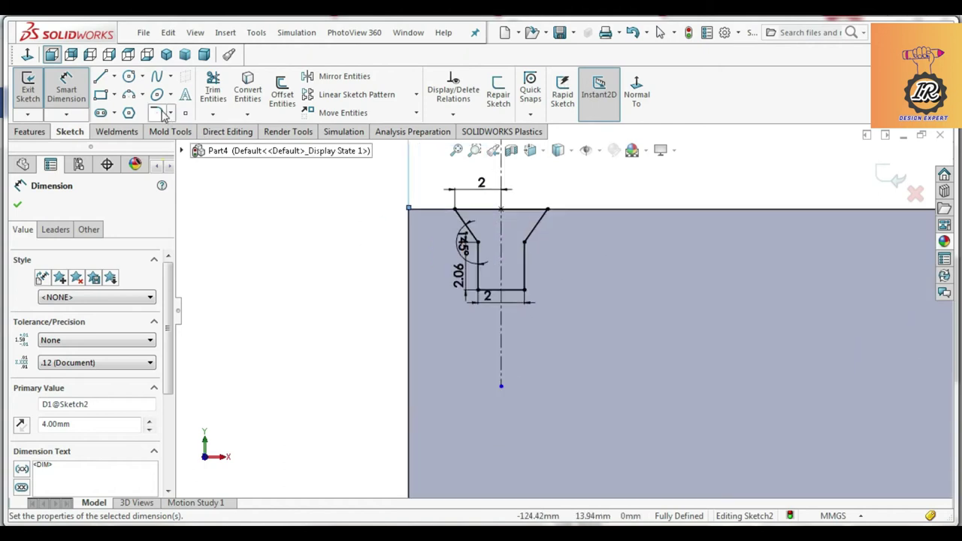
pyautogui.write('1.00mm')
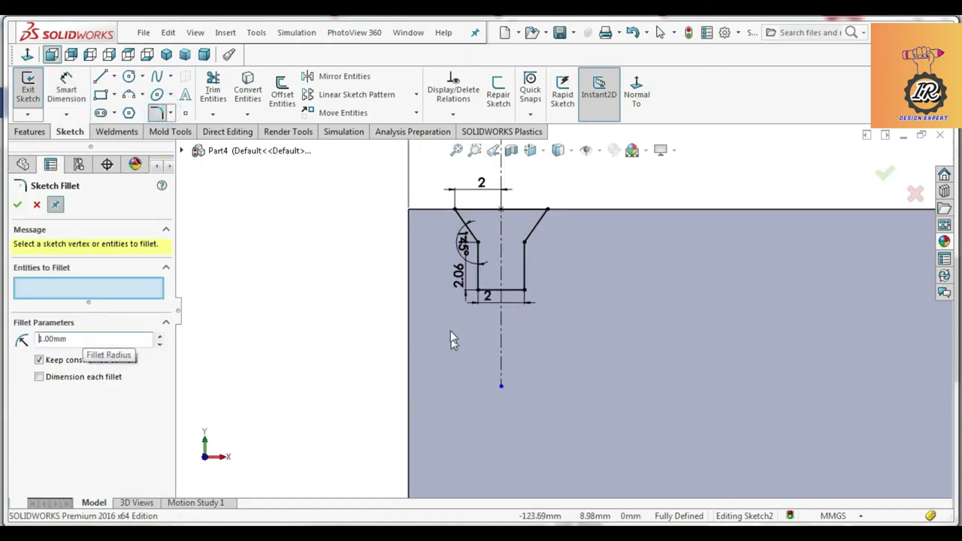
pyautogui.scroll(-3, 494, 249)
pyautogui.click(545, 255)
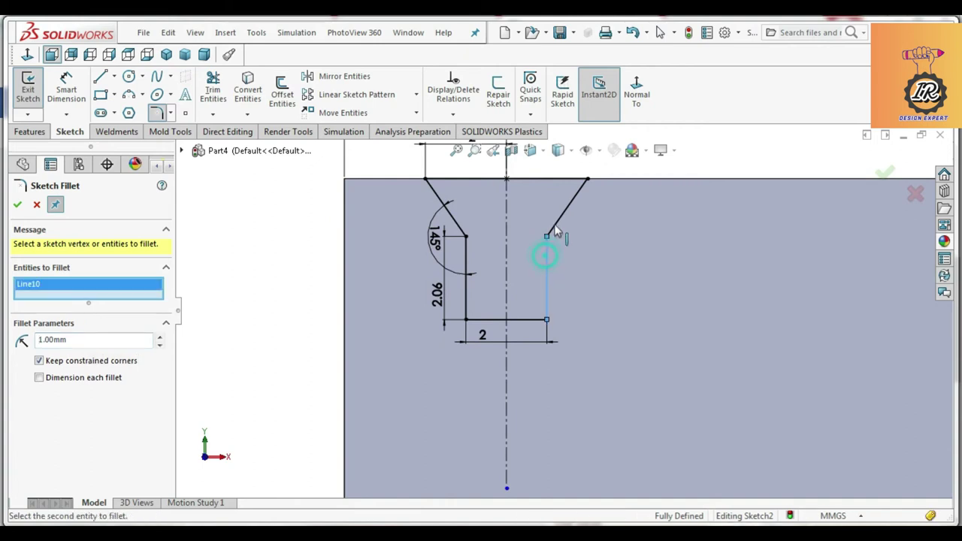
pyautogui.click(557, 224)
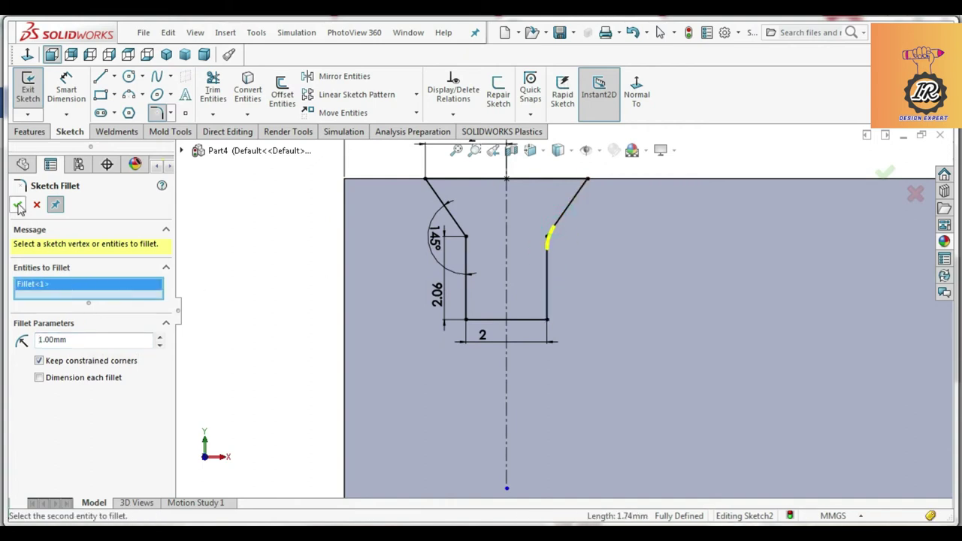
pyautogui.click(19, 205)
pyautogui.click(464, 264)
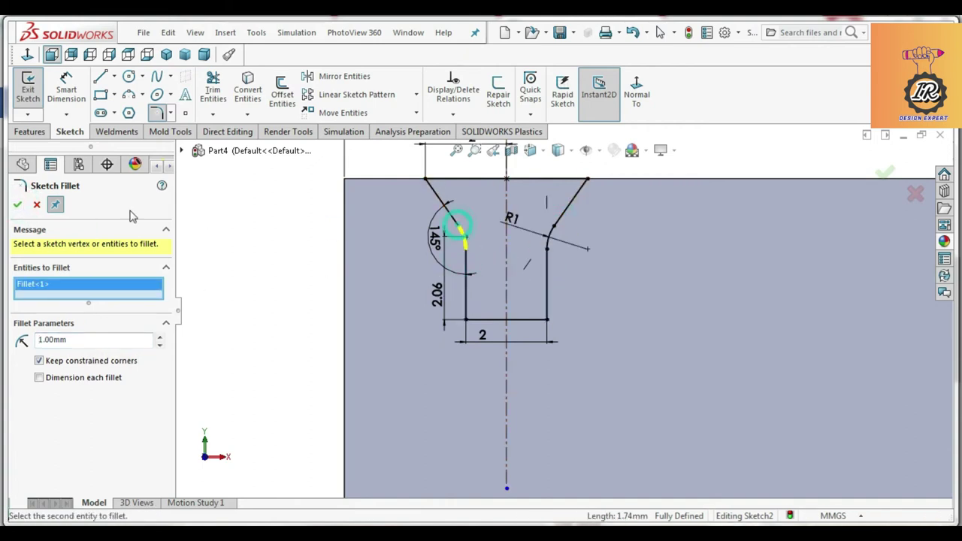
pyautogui.click(19, 205)
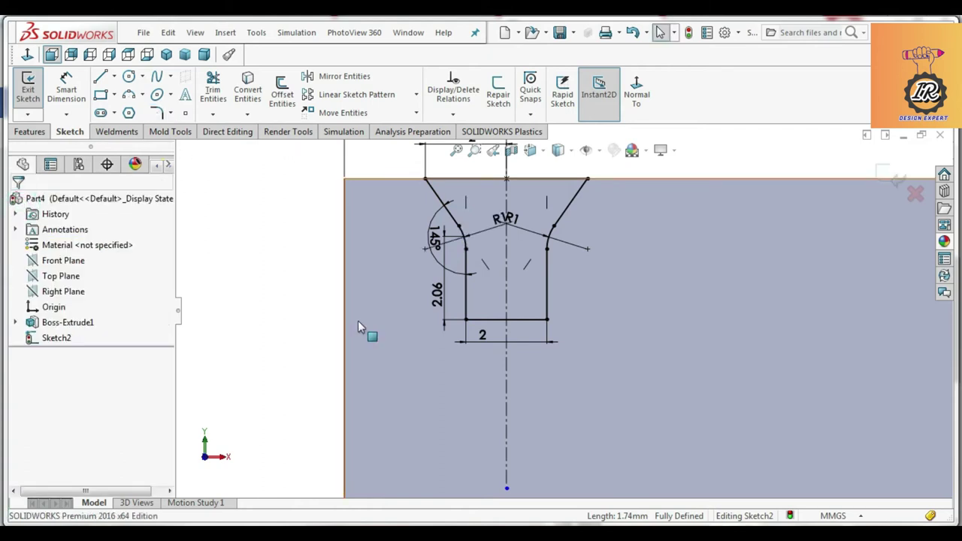
pyautogui.scroll(2, 284, 311)
pyautogui.scroll(3, 284, 311)
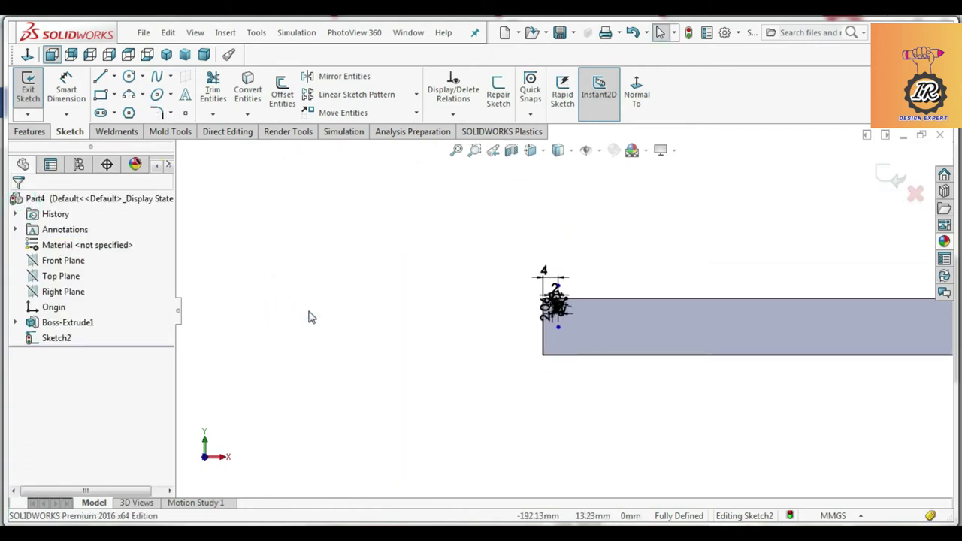
pyautogui.scroll(4, 541, 360)
pyautogui.scroll(-3, 754, 337)
pyautogui.scroll(1, 736, 338)
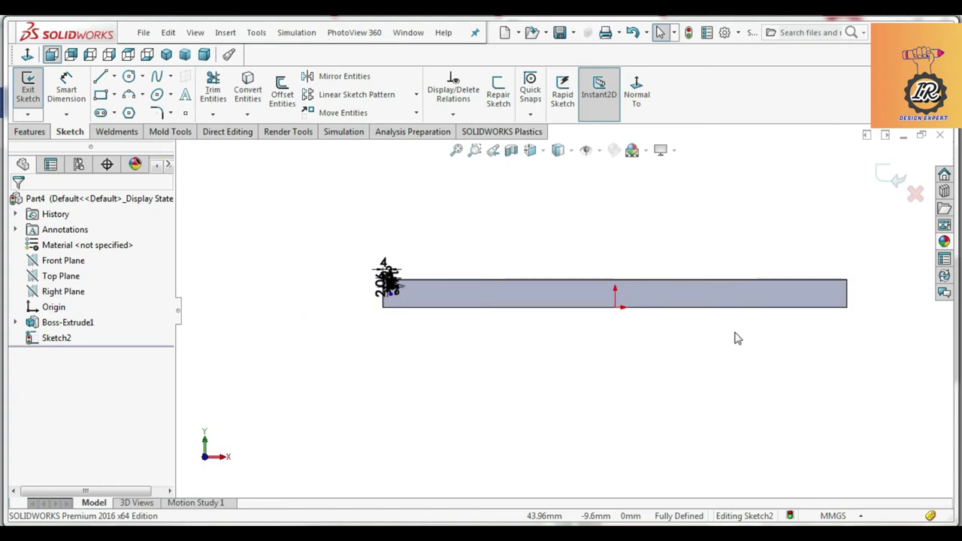
# Step: Extrude-cut the filleted tooth slot 10 mm into the bar near its end
pyautogui.click(30, 131)
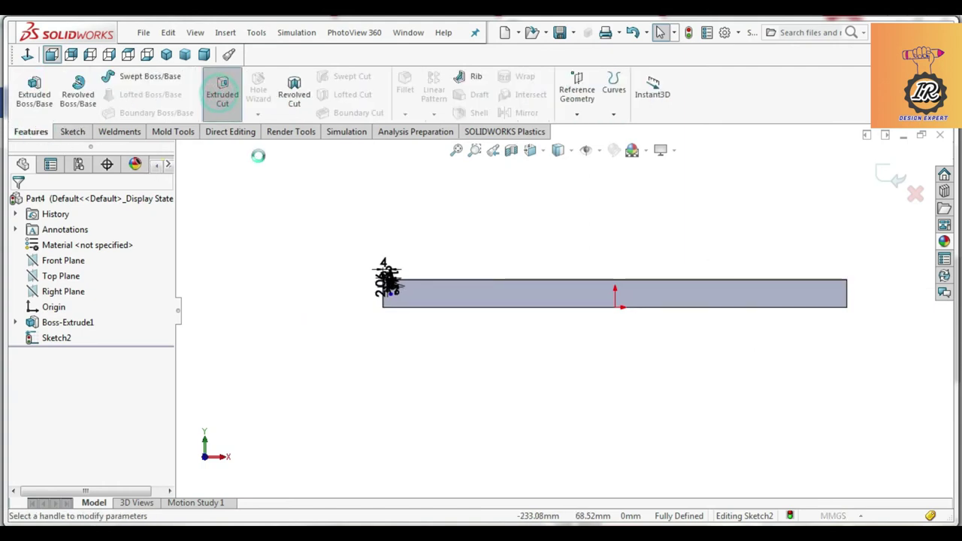
pyautogui.click(223, 94)
pyautogui.moveTo(415, 299); pyautogui.dragTo(444, 330, button='middle')
pyautogui.scroll(-3, 444, 331)
pyautogui.click(19, 205)
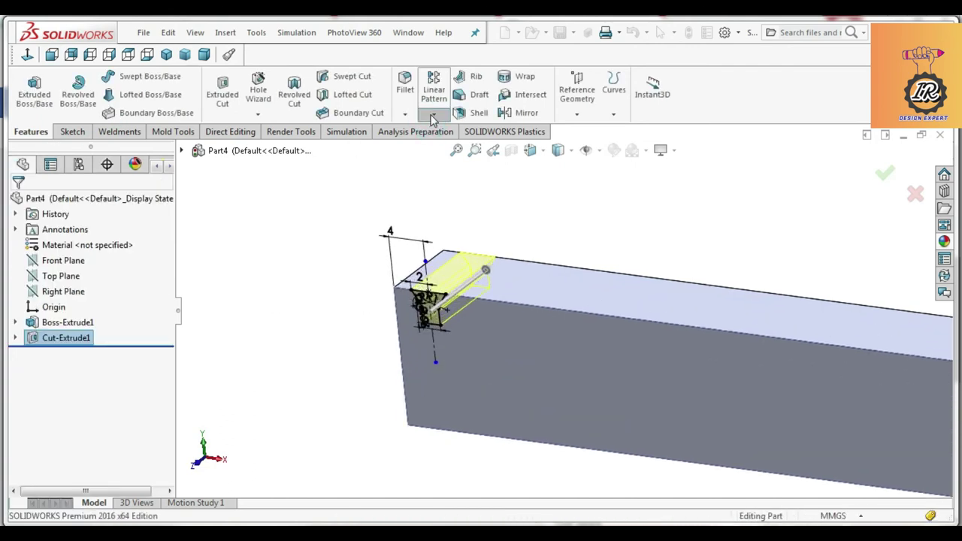
# Step: Start a linear pattern of the cut along the bar's long top edge
pyautogui.click(434, 89)
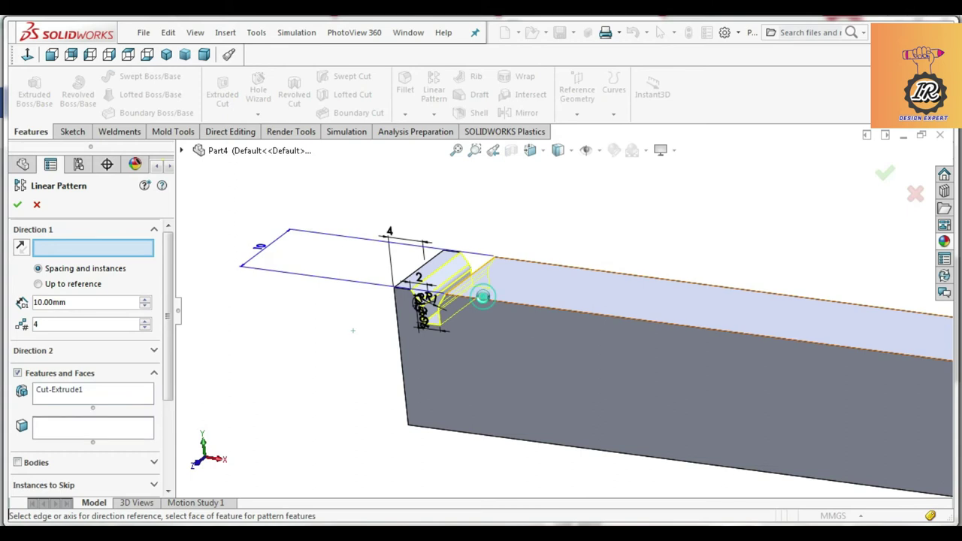
pyautogui.click(482, 298)
pyautogui.click(506, 301)
pyautogui.click(501, 301)
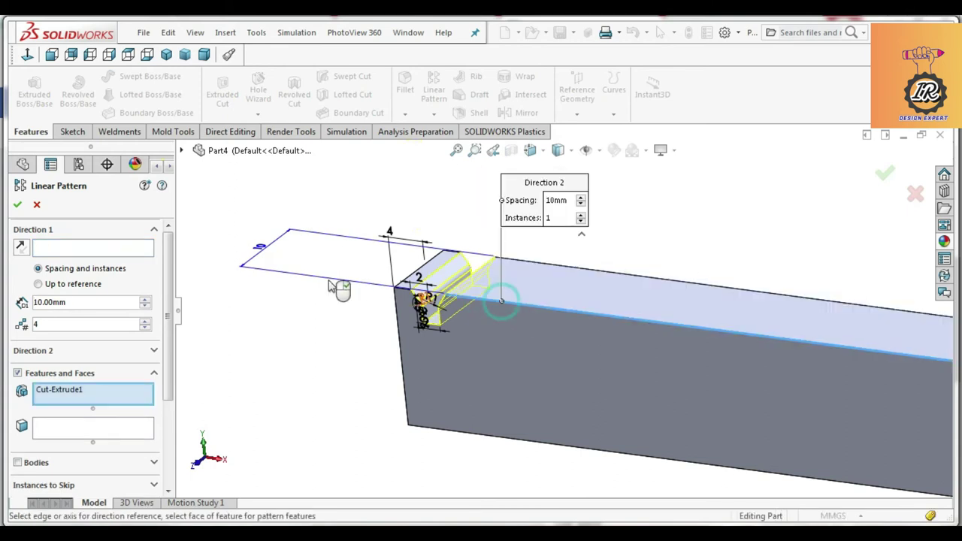
pyautogui.scroll(5, 330, 284)
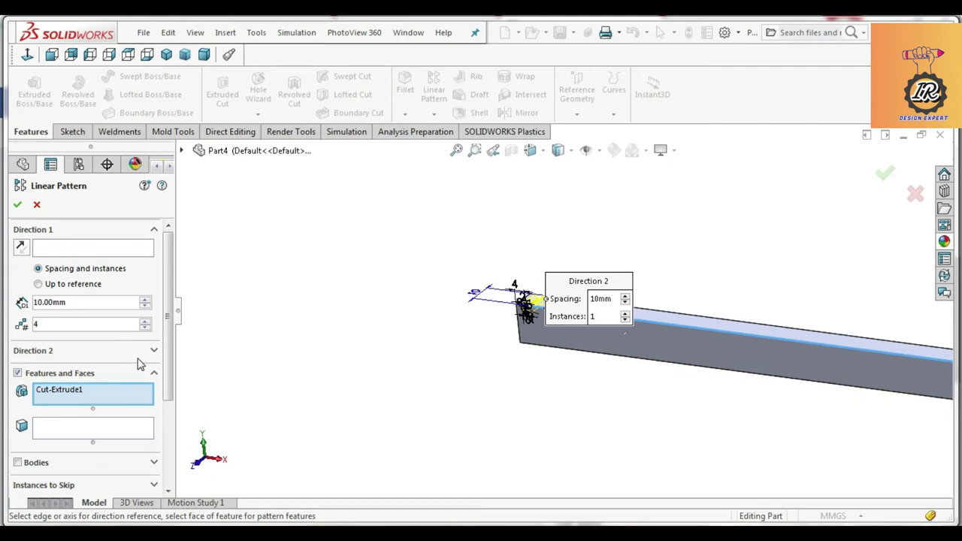
pyautogui.click(70, 251)
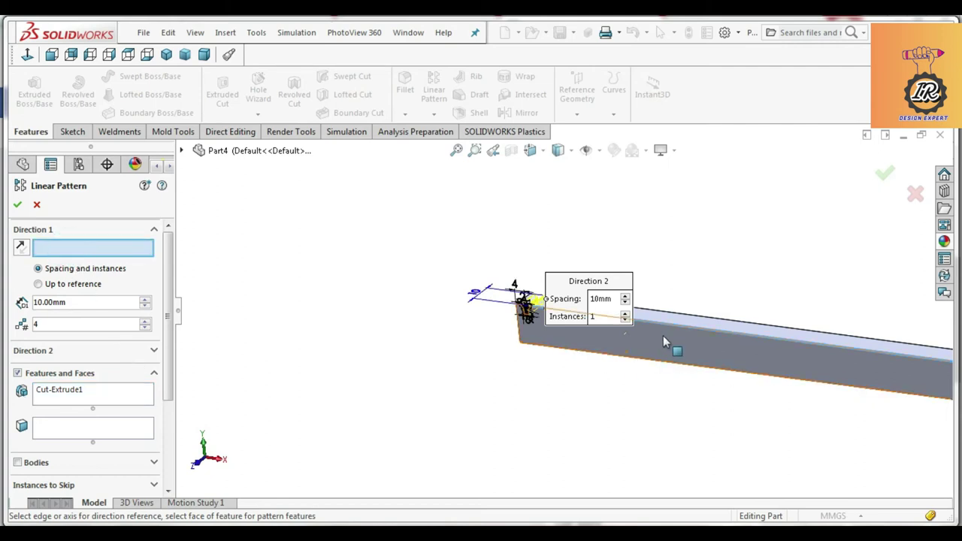
pyautogui.scroll(-2, 663, 335)
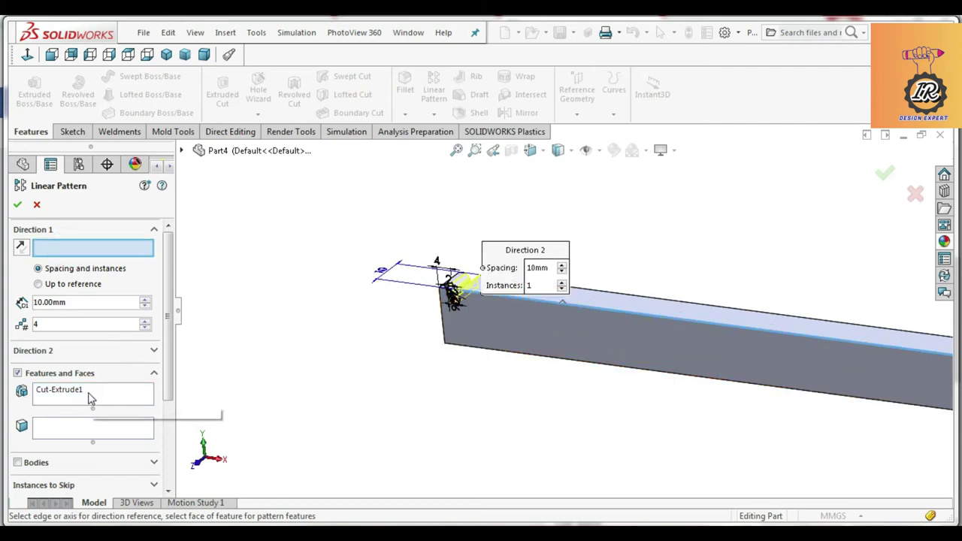
pyautogui.click(586, 314)
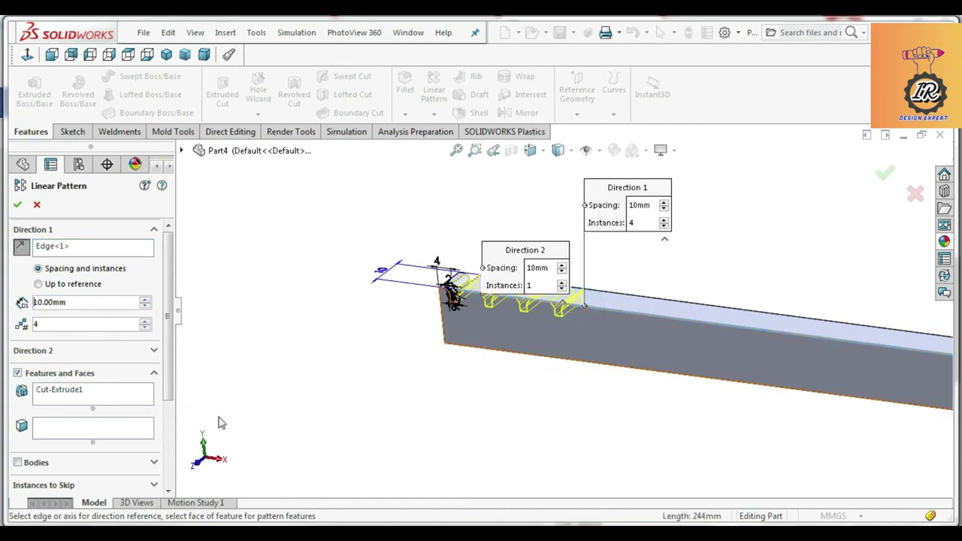
# Step: Raise the number of slot instances to 25
pyautogui.moveTo(165, 382); pyautogui.dragTo(172, 316)
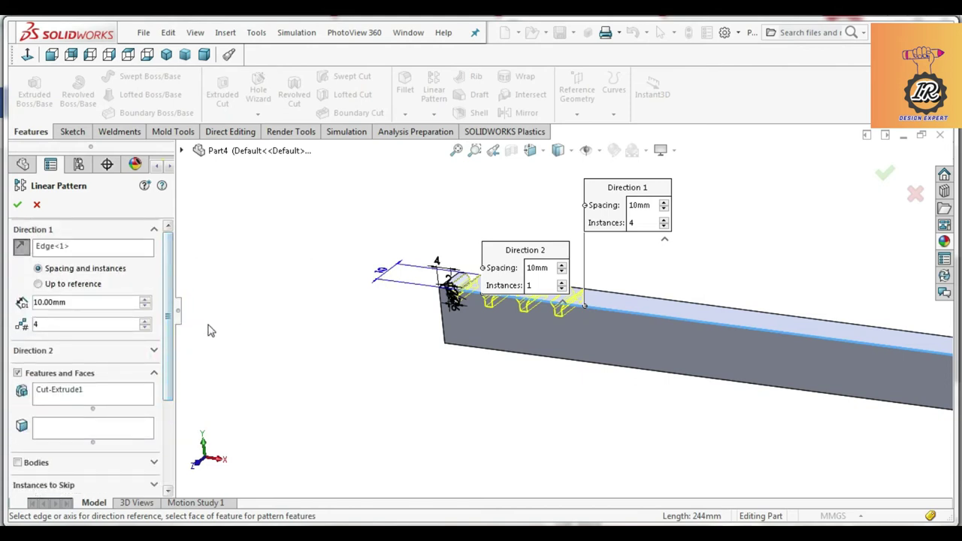
pyautogui.click(147, 321)
pyautogui.click(147, 321)
pyautogui.click(148, 321)
pyautogui.click(147, 321)
pyautogui.click(147, 321)
pyautogui.click(147, 321)
pyautogui.click(147, 321)
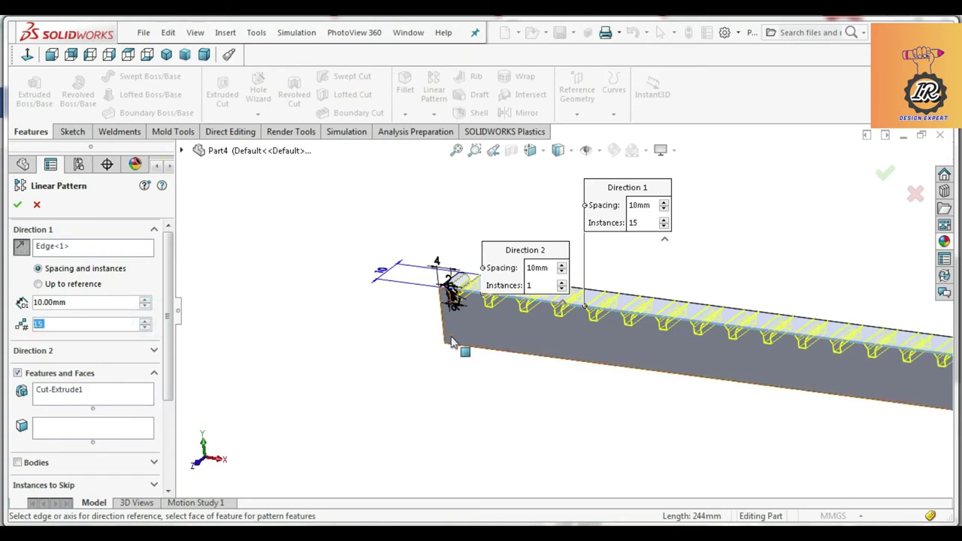
pyautogui.scroll(2, 449, 362)
pyautogui.click(145, 321)
pyautogui.click(145, 321)
pyautogui.click(145, 323)
pyautogui.click(145, 323)
pyautogui.click(145, 323)
pyautogui.click(145, 324)
pyautogui.click(145, 323)
# Step: Change the pattern spacing from 10 mm to 6 mm, trying 5 and 8 mm first
pyautogui.scroll(-4, 633, 372)
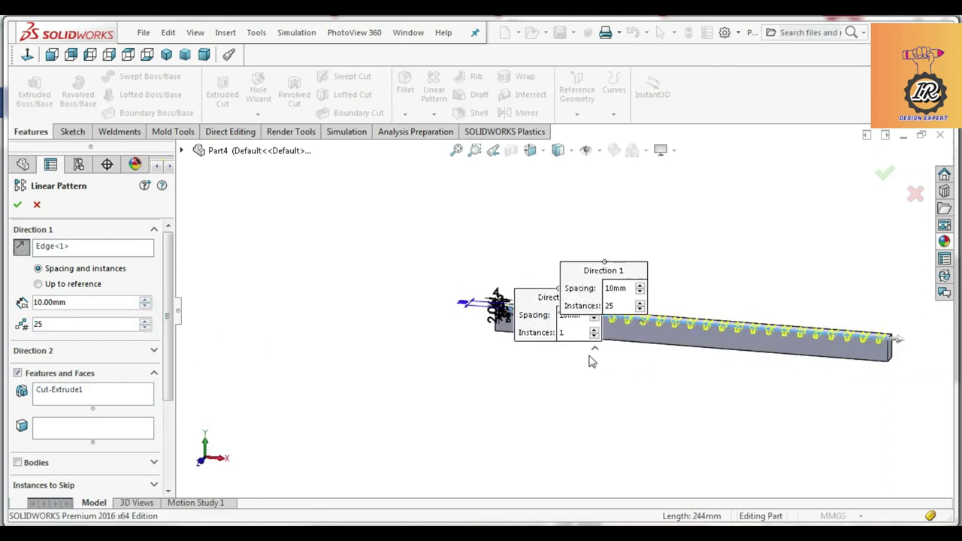
pyautogui.scroll(-4, 759, 322)
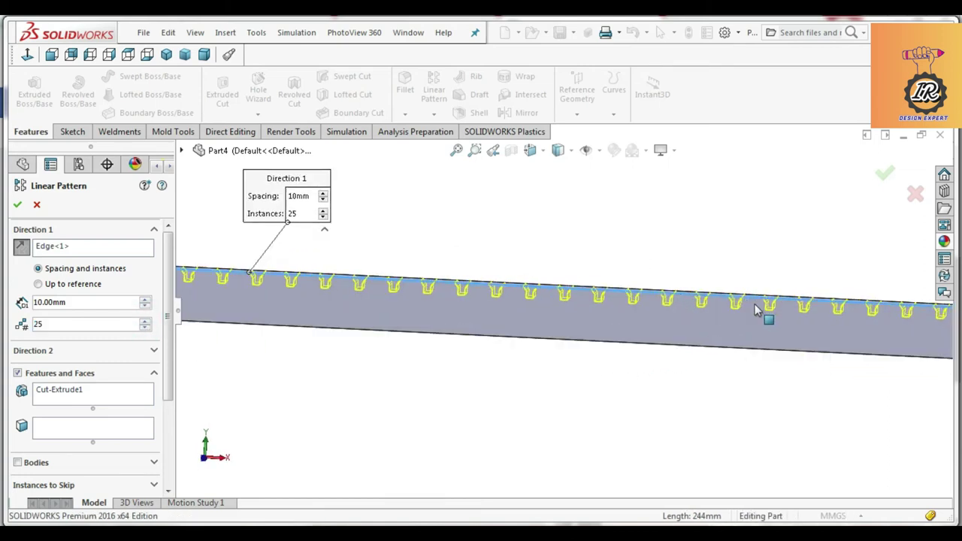
pyautogui.scroll(-3, 751, 316)
pyautogui.scroll(-2, 411, 369)
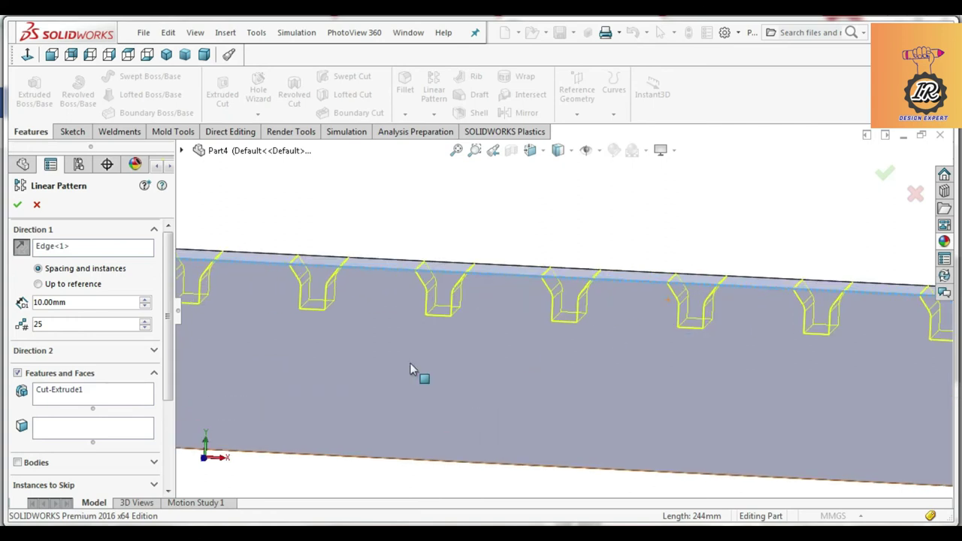
pyautogui.click(145, 307)
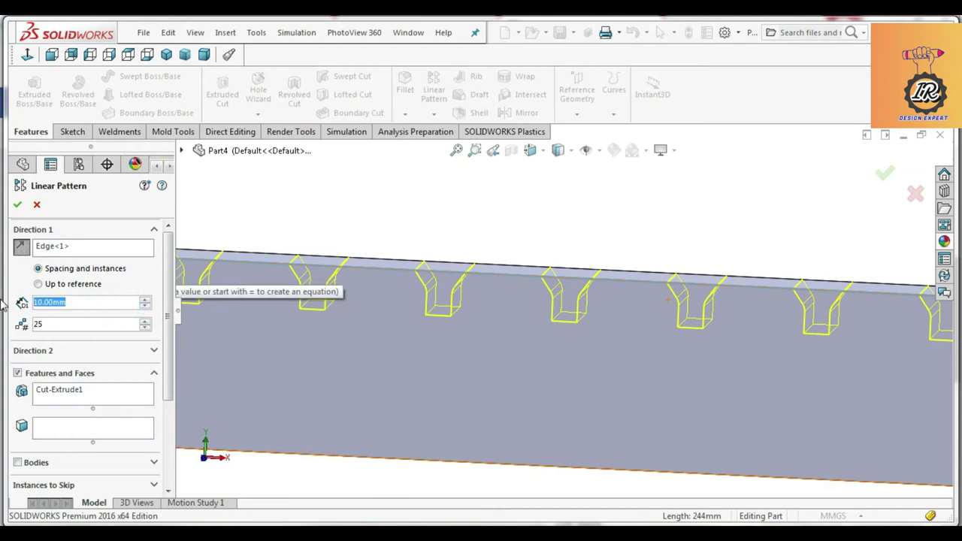
pyautogui.write('5')
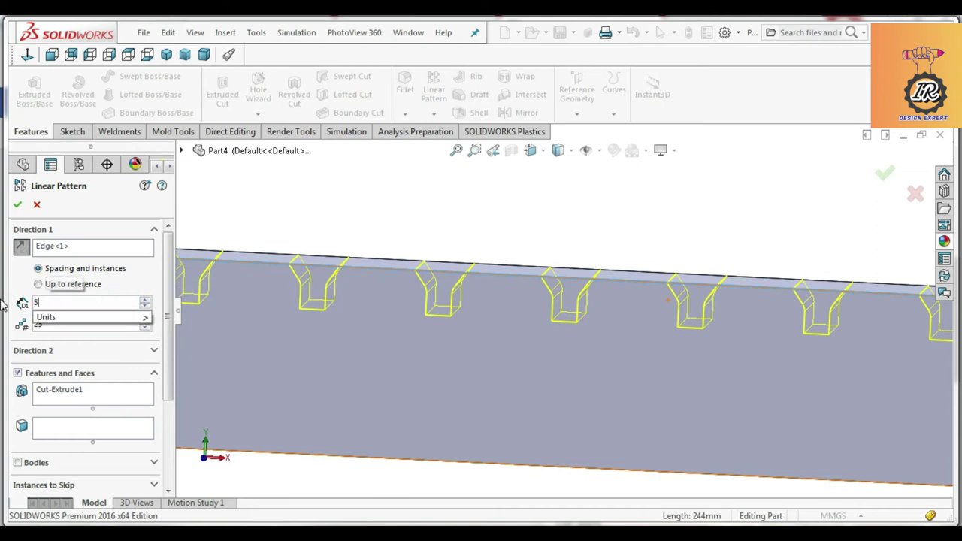
pyautogui.press('Return')
pyautogui.scroll(5, 382, 342)
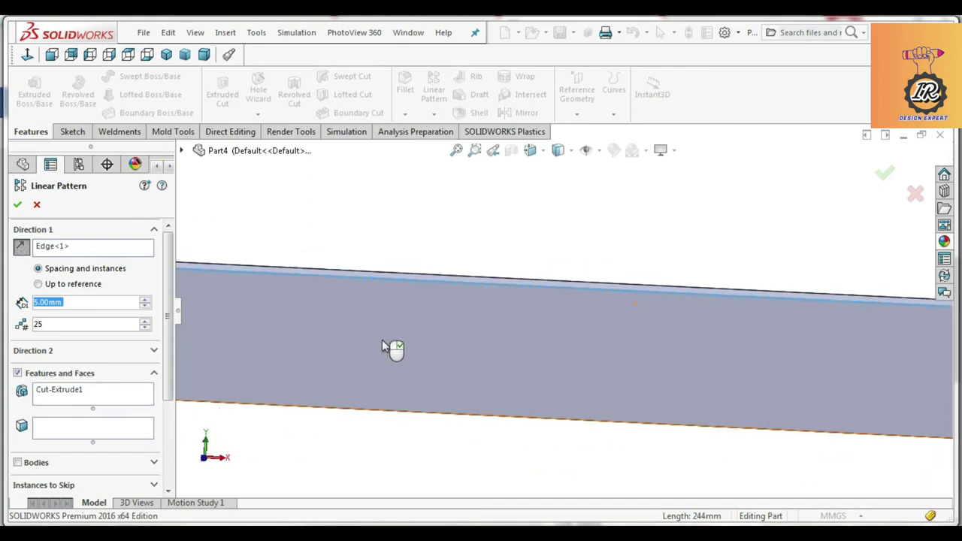
pyautogui.scroll(-4, 336, 315)
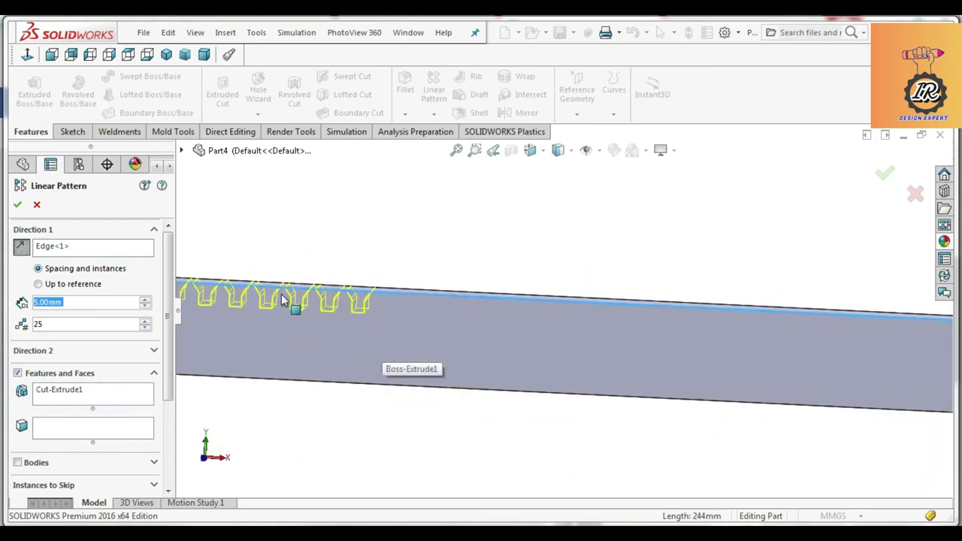
pyautogui.scroll(-2, 334, 312)
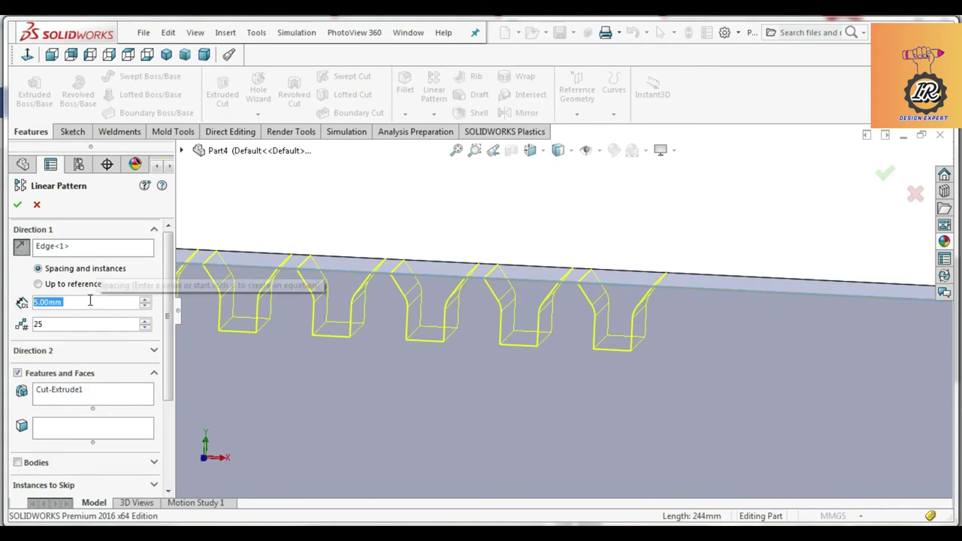
pyautogui.write('8')
pyautogui.press('Return')
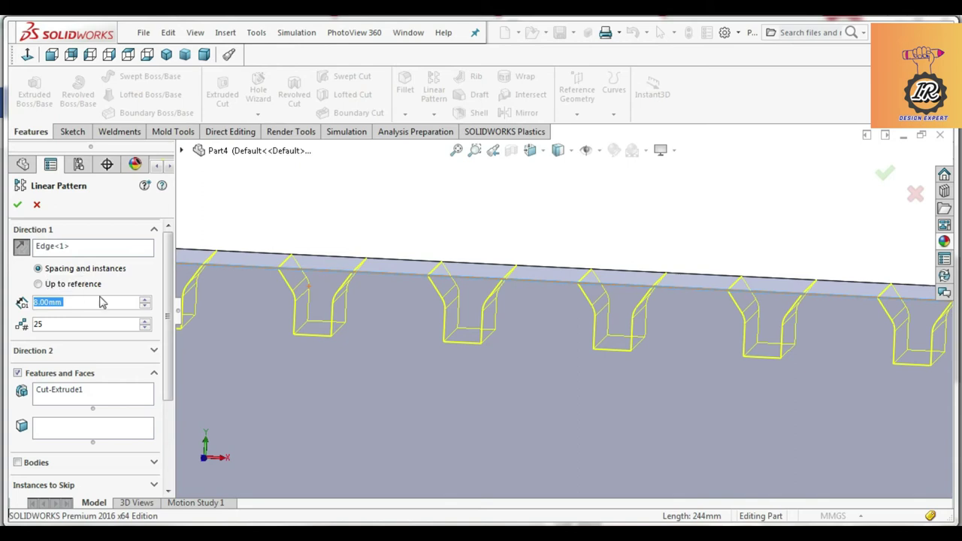
pyautogui.write('6')
pyautogui.press('Return')
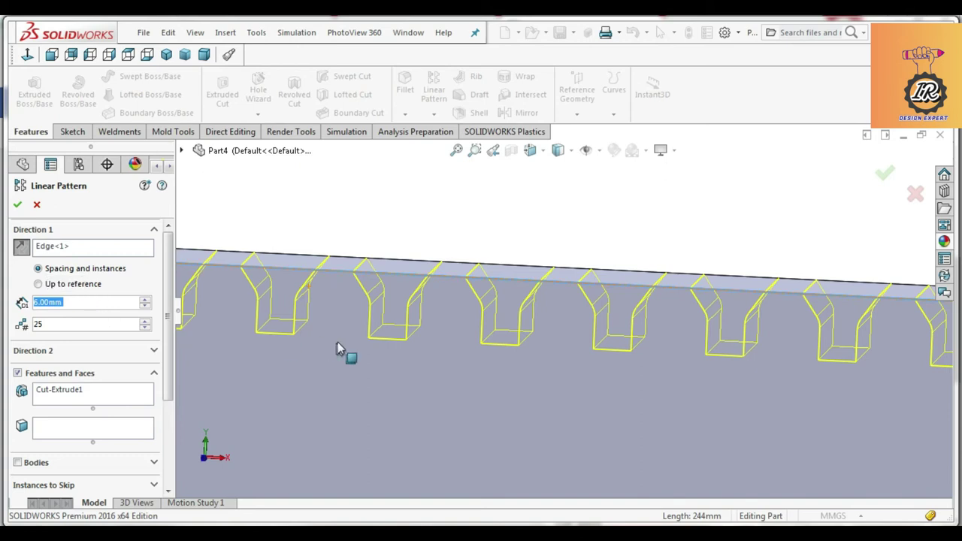
# Step: Bring the pattern to 41 instances and check the slots along the top face
pyautogui.scroll(5, 336, 348)
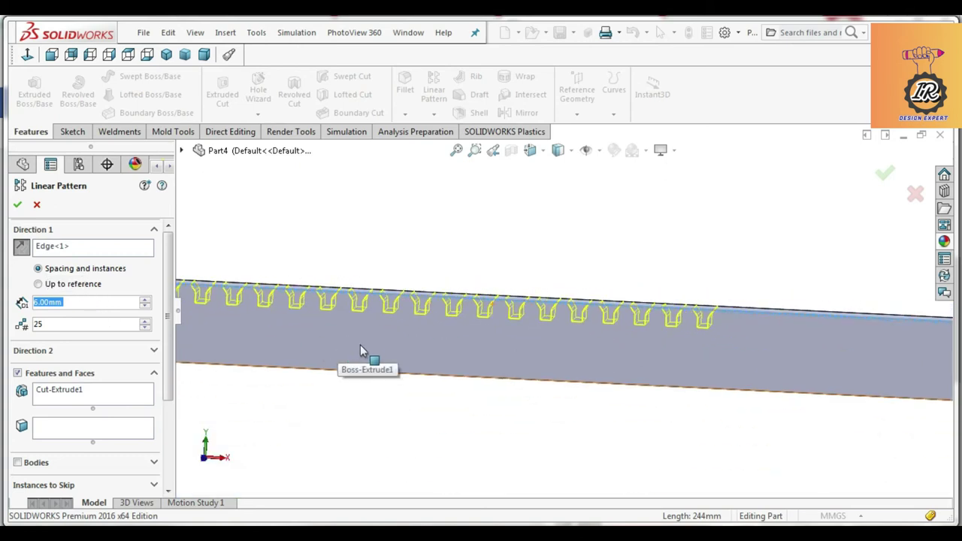
pyautogui.scroll(5, 360, 351)
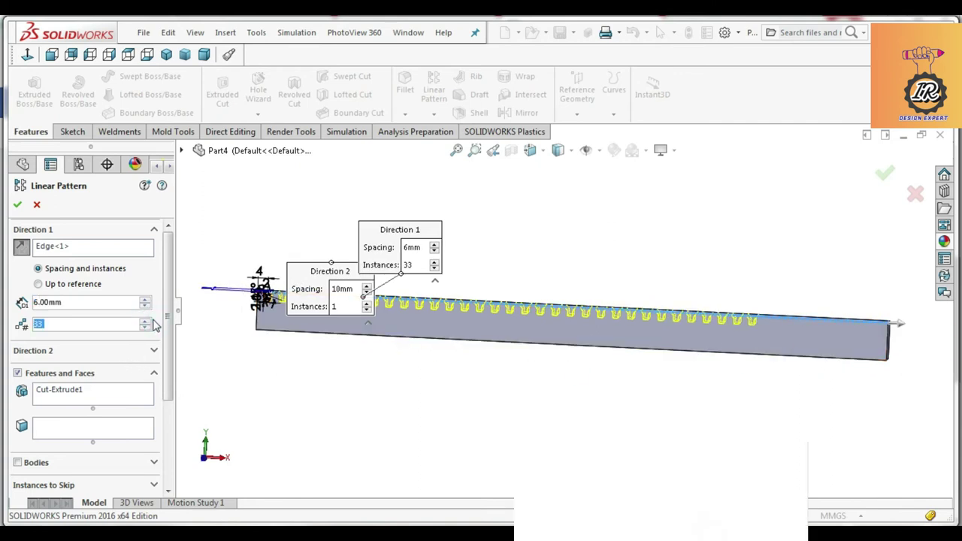
pyautogui.click(145, 321)
pyautogui.click(145, 320)
pyautogui.doubleClick(145, 321)
pyautogui.click(145, 321)
pyautogui.doubleClick(145, 321)
pyautogui.doubleClick(145, 320)
pyautogui.click(145, 326)
pyautogui.scroll(-2, 904, 349)
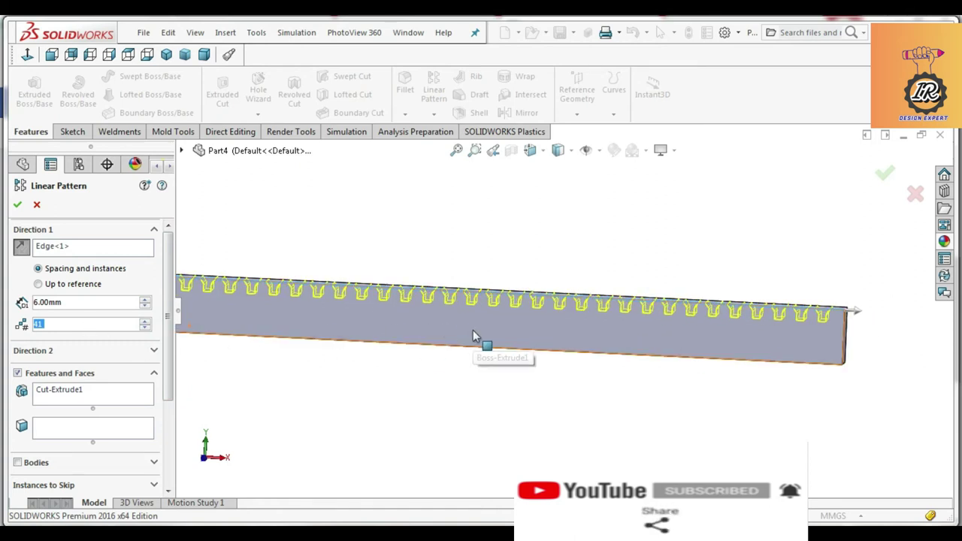
pyautogui.scroll(-3, 483, 316)
pyautogui.moveTo(511, 313)
pyautogui.mouseDown(button='middle')
pyautogui.moveTo(489, 320)
pyautogui.moveTo(497, 317)
pyautogui.mouseUp(button='middle')
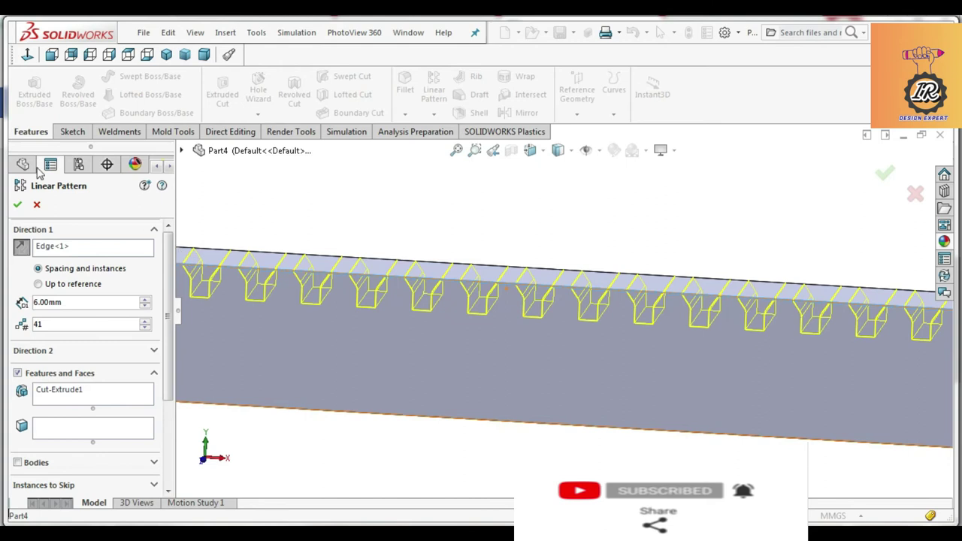
# Step: Accept the 41-slot linear pattern despite the parallel-directions warning
pyautogui.click(17, 205)
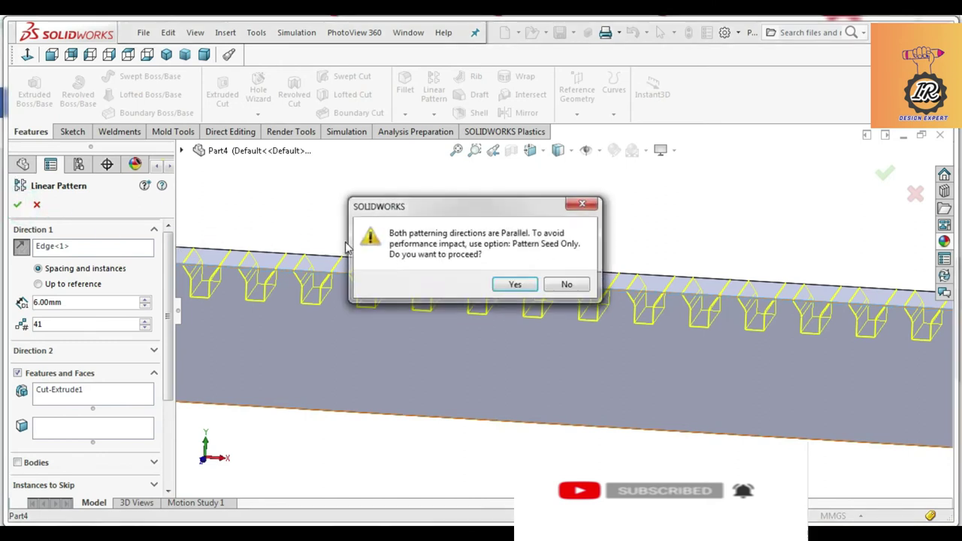
pyautogui.click(516, 286)
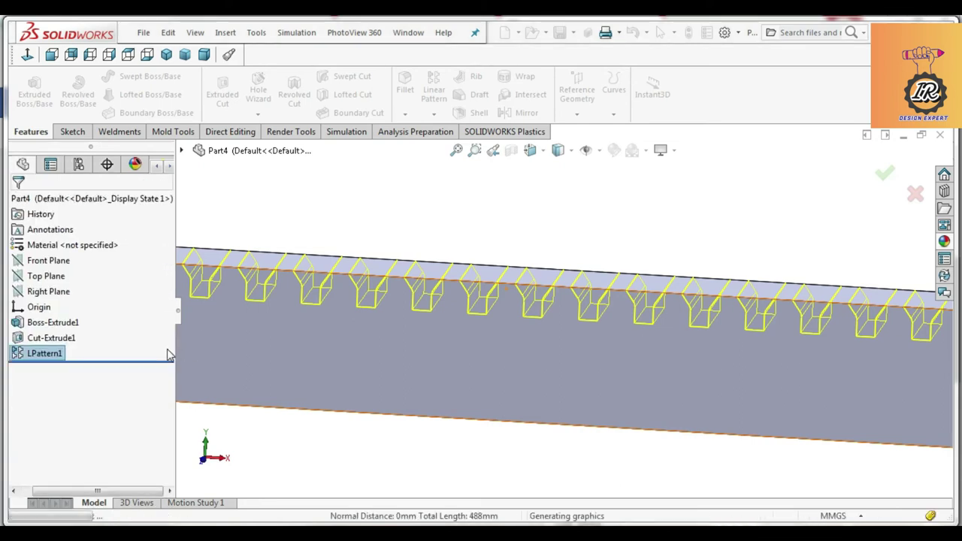
pyautogui.scroll(4, 354, 293)
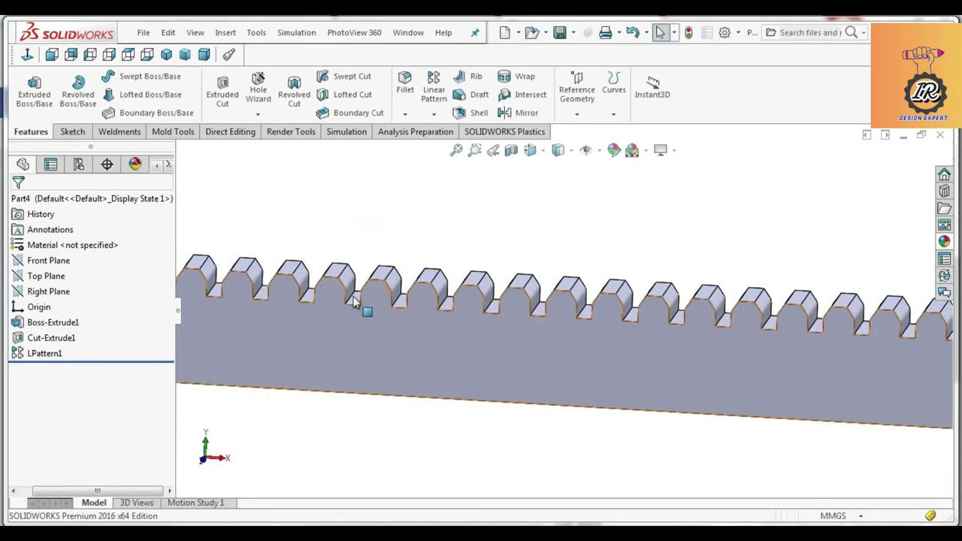
pyautogui.scroll(3, 355, 297)
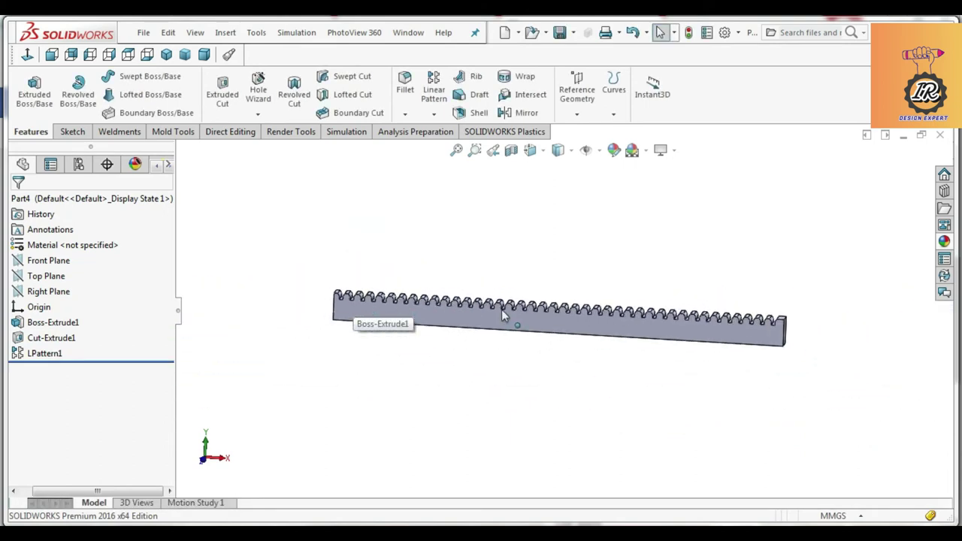
# Step: Save the rack as Part4 and begin a reference axis on the Part1 gear
pyautogui.click(560, 36)
pyautogui.click(453, 478)
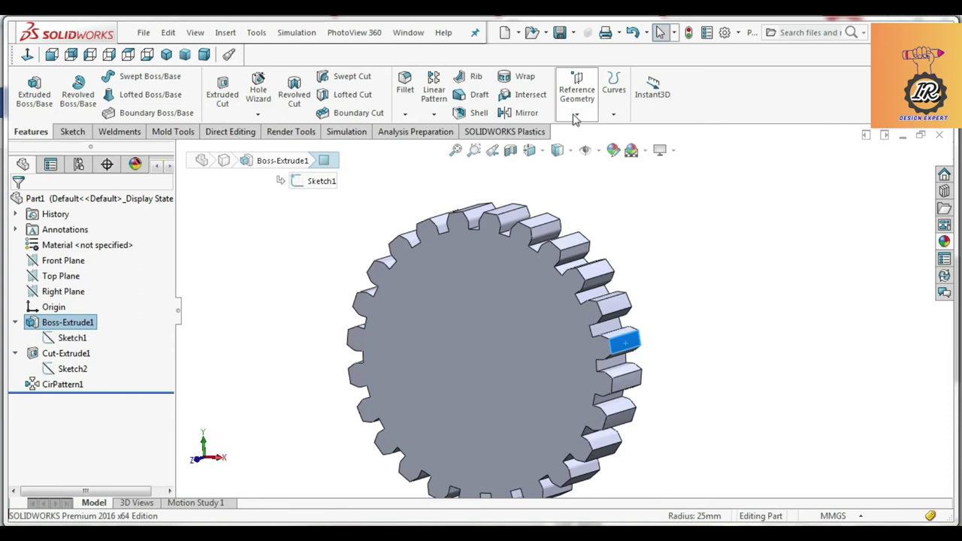
pyautogui.click(576, 114)
pyautogui.click(587, 145)
# Step: Confirm Part1's axis and define a reference axis from a face of the Part2 gear
pyautogui.click(19, 205)
pyautogui.click(408, 32)
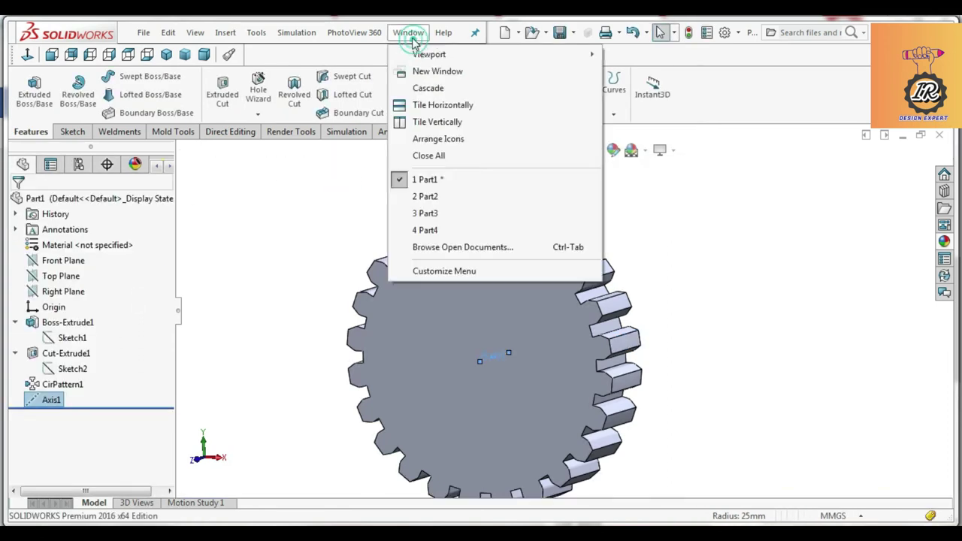
pyautogui.click(427, 196)
pyautogui.click(576, 114)
pyautogui.click(584, 146)
pyautogui.scroll(3, 528, 188)
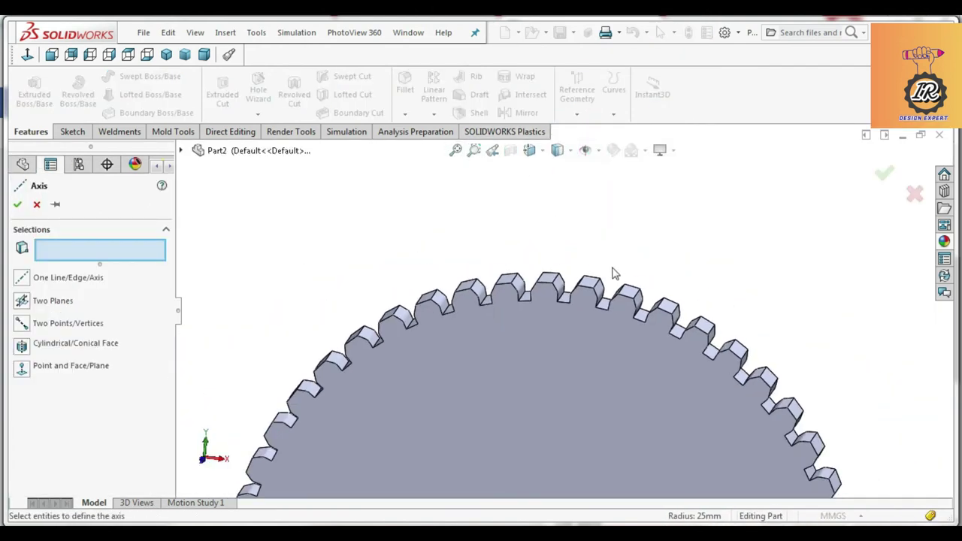
pyautogui.scroll(-2, 612, 273)
pyautogui.click(636, 316)
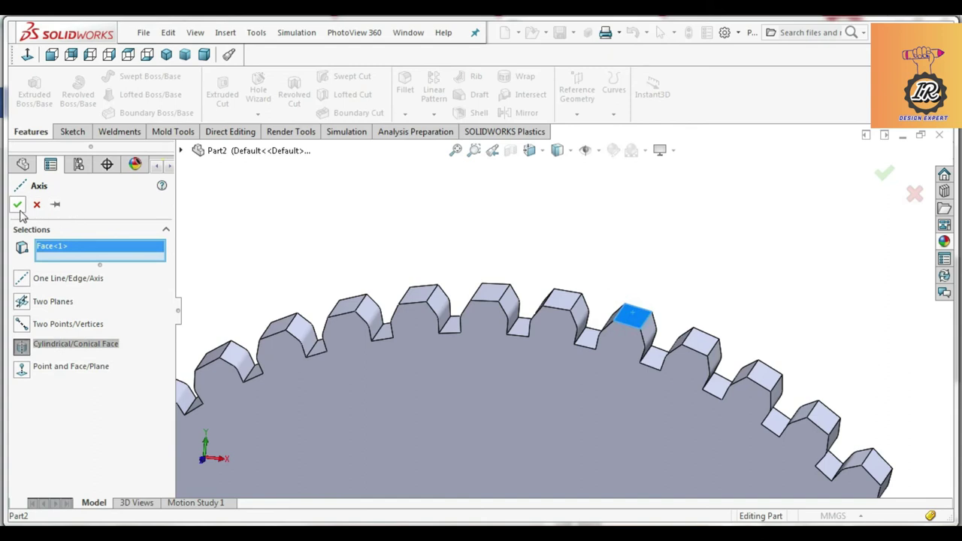
# Step: Confirm Part2's axis and add a reference axis to the Part3 gear from its face
pyautogui.scroll(4, 323, 292)
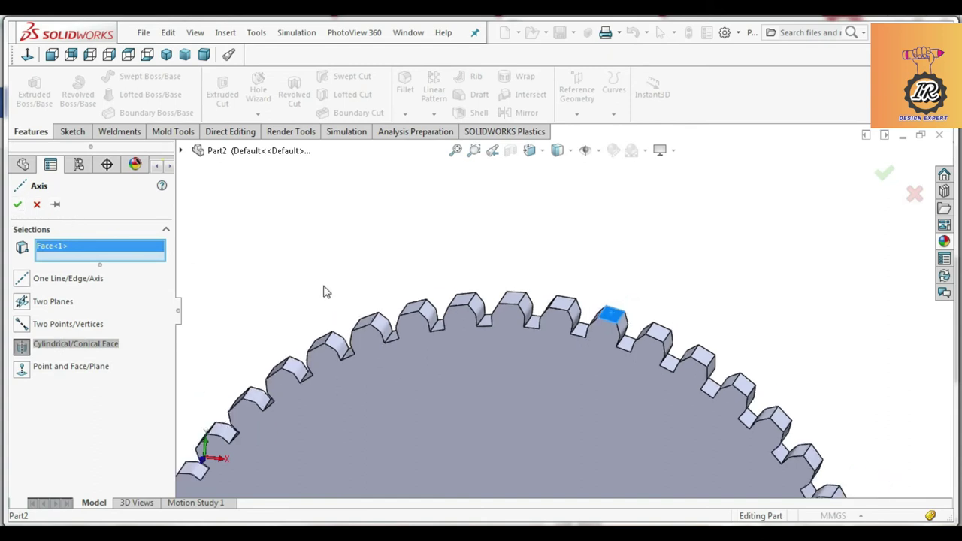
pyautogui.click(18, 205)
pyautogui.click(408, 32)
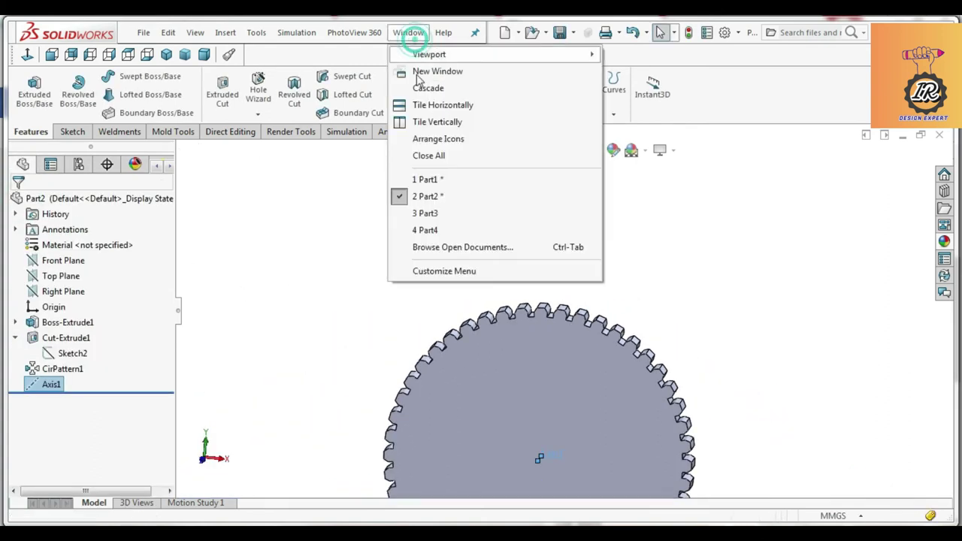
pyautogui.click(425, 212)
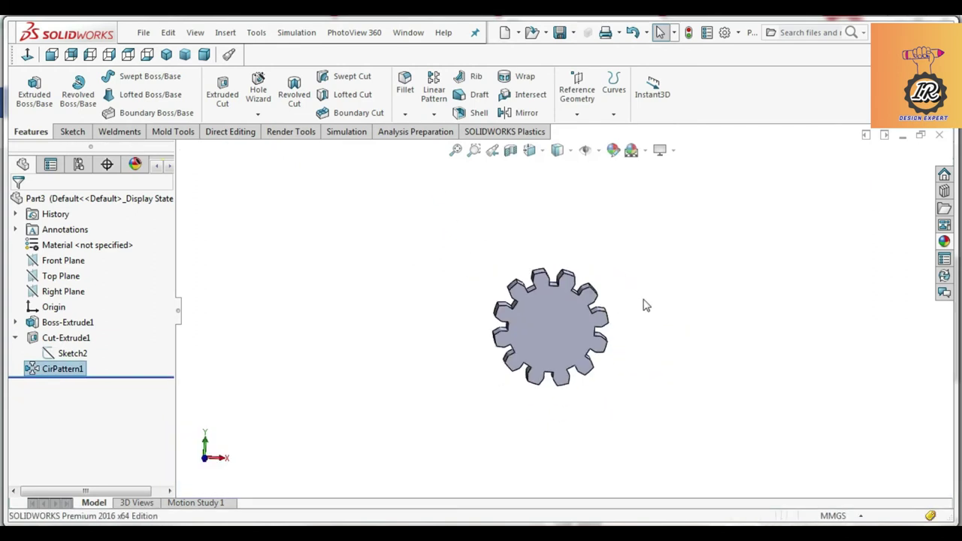
pyautogui.scroll(-3, 646, 305)
pyautogui.moveTo(589, 356); pyautogui.dragTo(542, 390, button='middle')
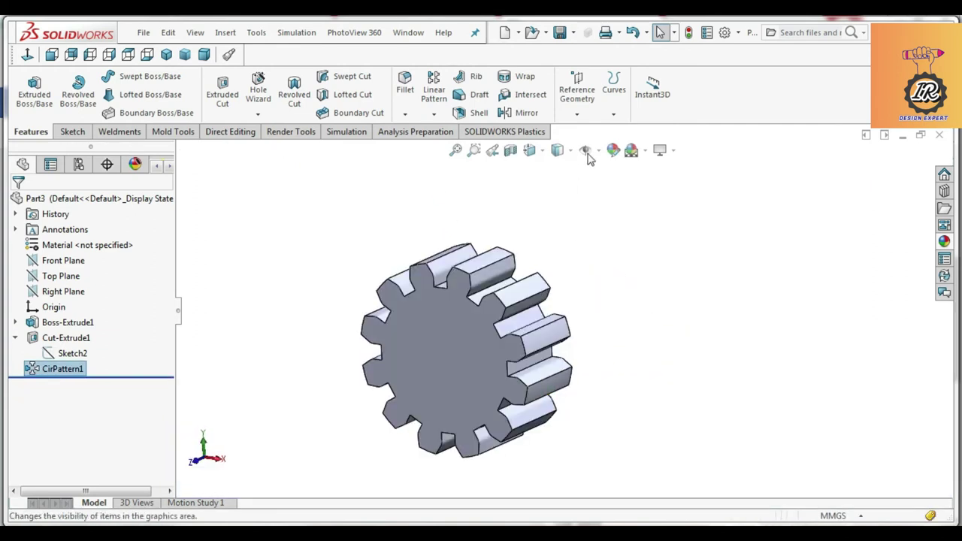
pyautogui.click(577, 114)
pyautogui.click(591, 146)
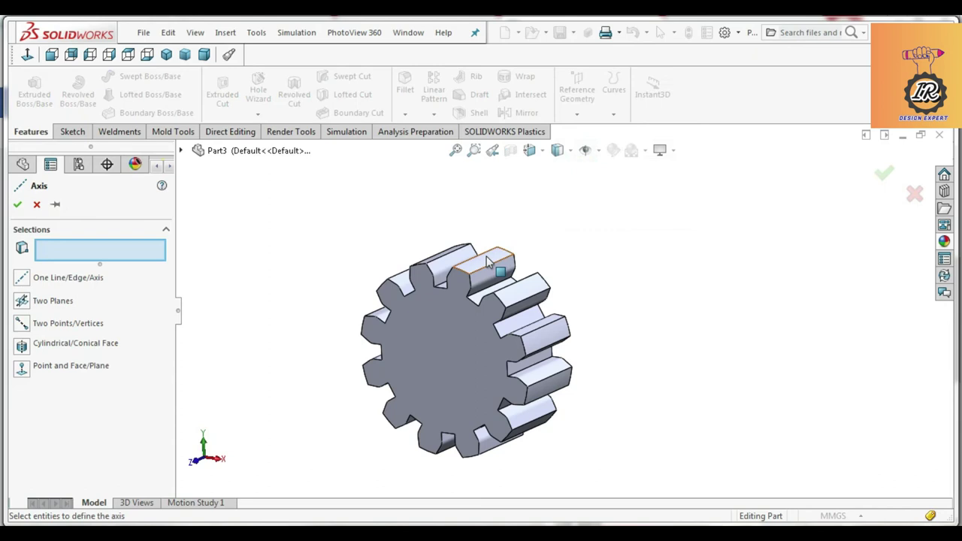
pyautogui.click(486, 262)
pyautogui.click(17, 204)
# Step: Switch back to Part2, then to the Part4 rack, and start a new document
pyautogui.click(272, 222)
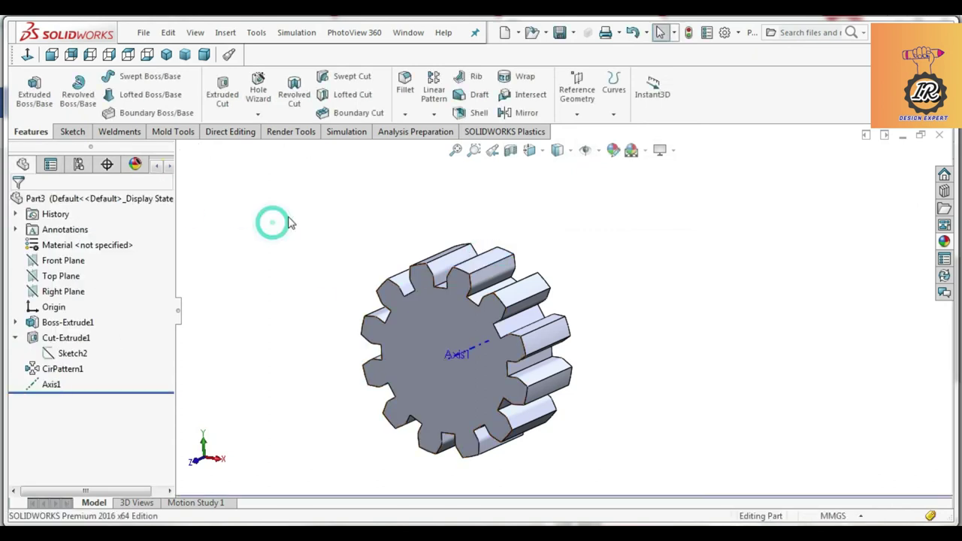
pyautogui.click(410, 34)
pyautogui.click(424, 195)
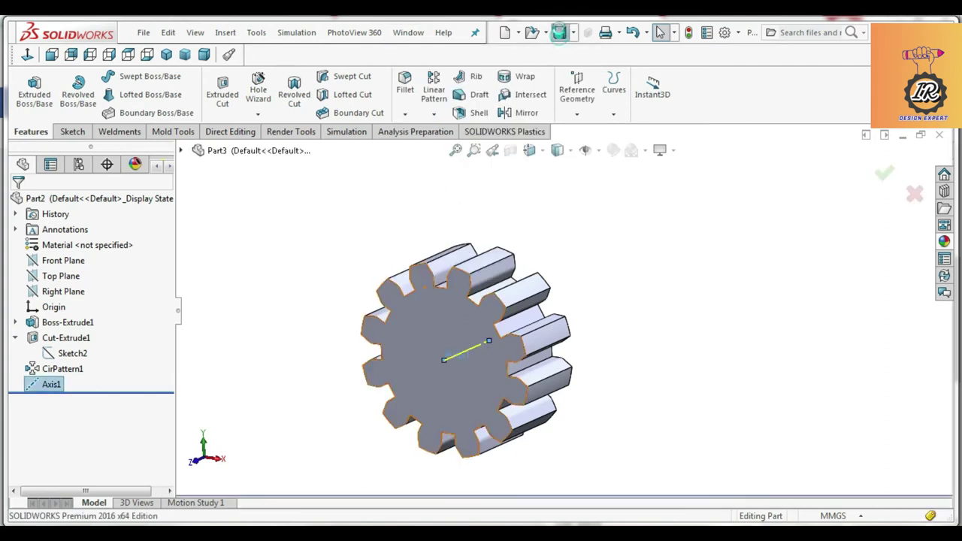
pyautogui.click(411, 34)
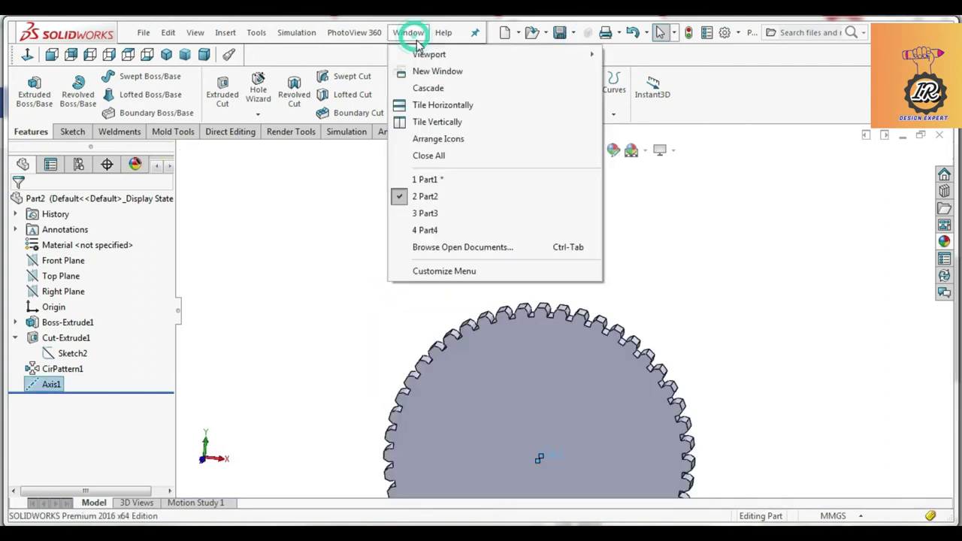
pyautogui.click(432, 230)
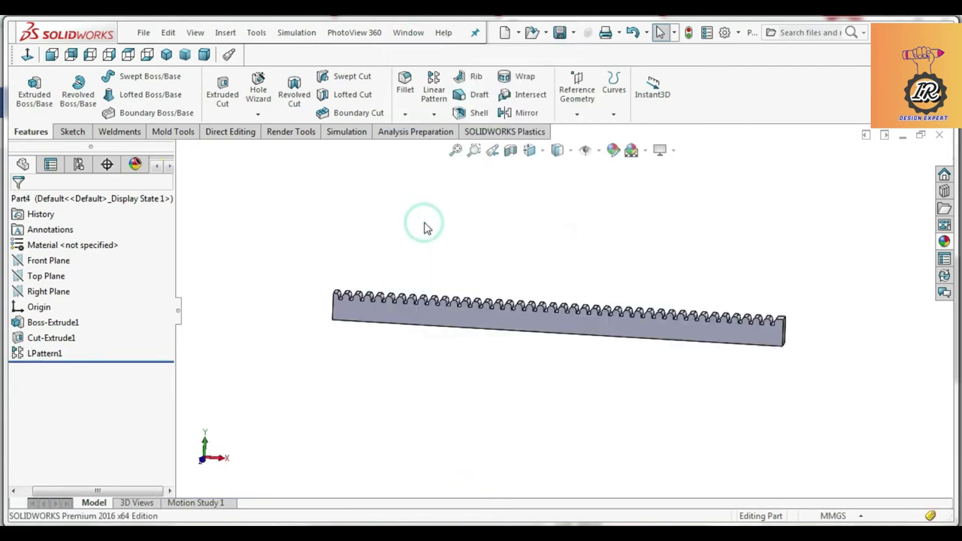
pyautogui.click(500, 32)
# Step: Create a new assembly and place Part1, rotated upright, fixed at the origin
pyautogui.click(468, 233)
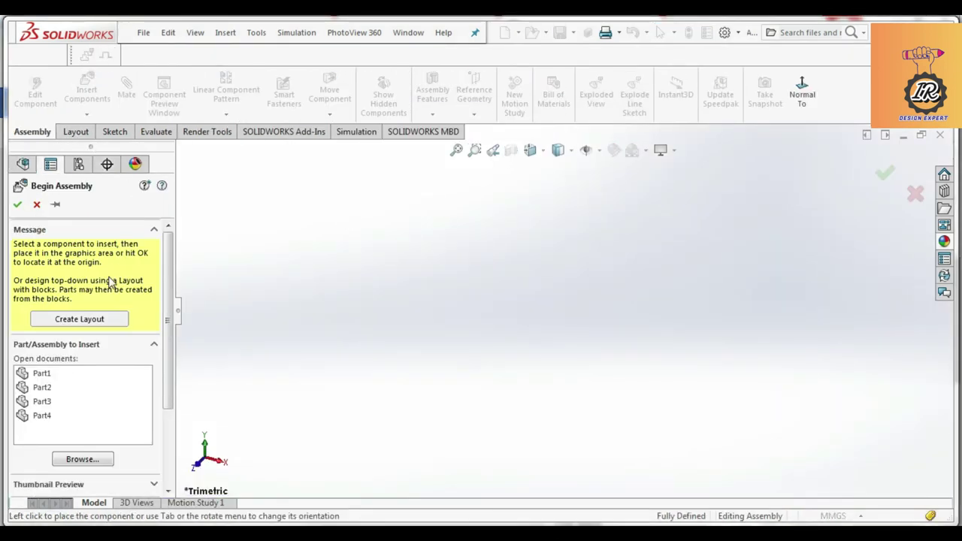
pyautogui.click(42, 374)
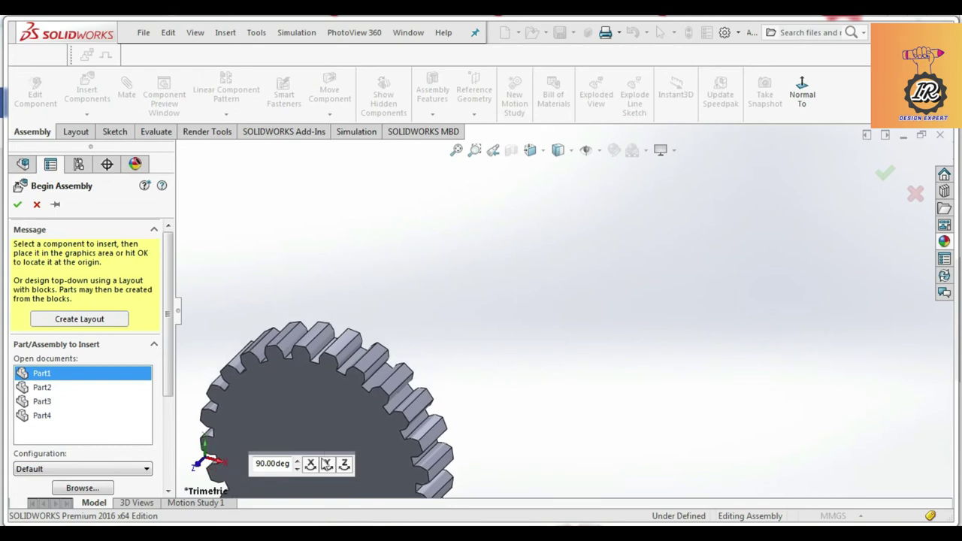
pyautogui.click(328, 465)
pyautogui.click(344, 464)
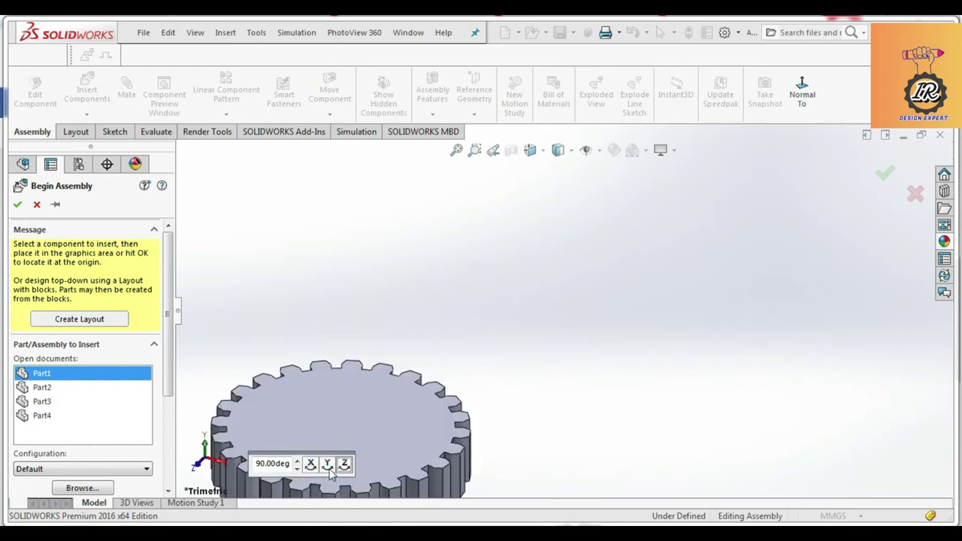
pyautogui.click(311, 464)
pyautogui.click(425, 355)
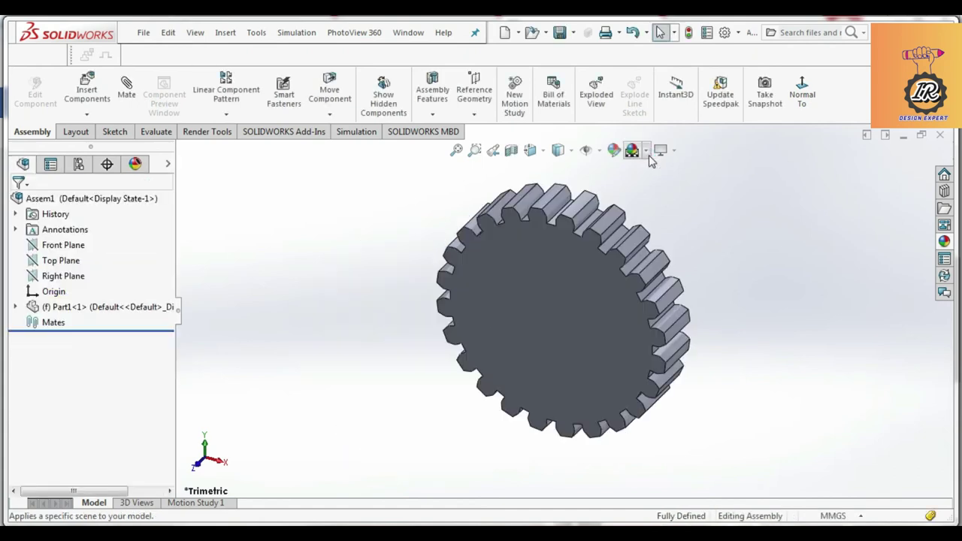
# Step: Apply the Plain White scene and switch to the Front view
pyautogui.click(648, 153)
pyautogui.click(677, 53)
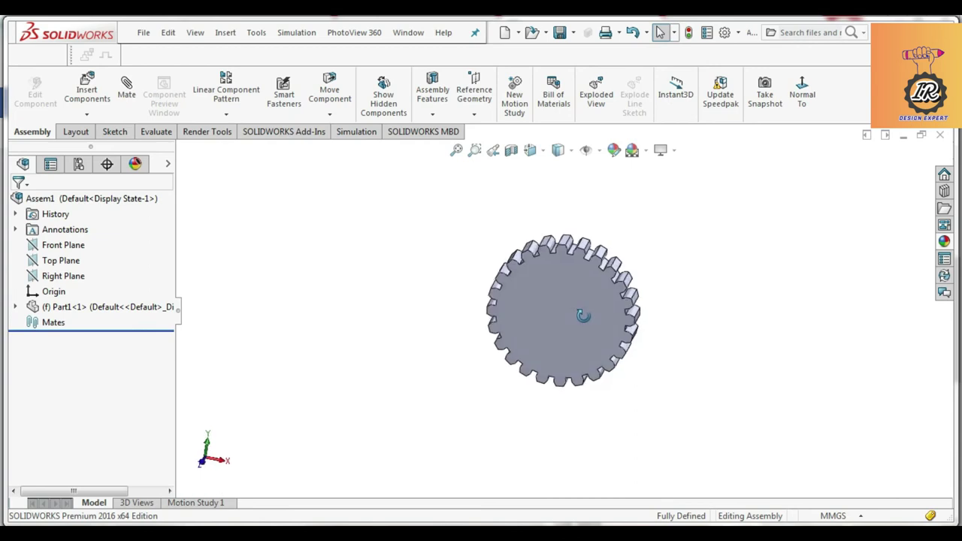
pyautogui.click(532, 151)
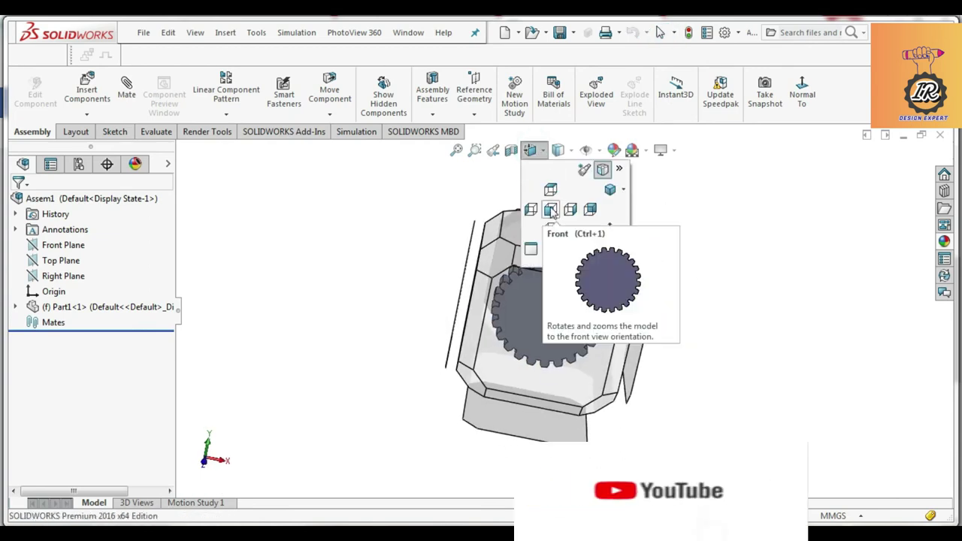
pyautogui.click(550, 210)
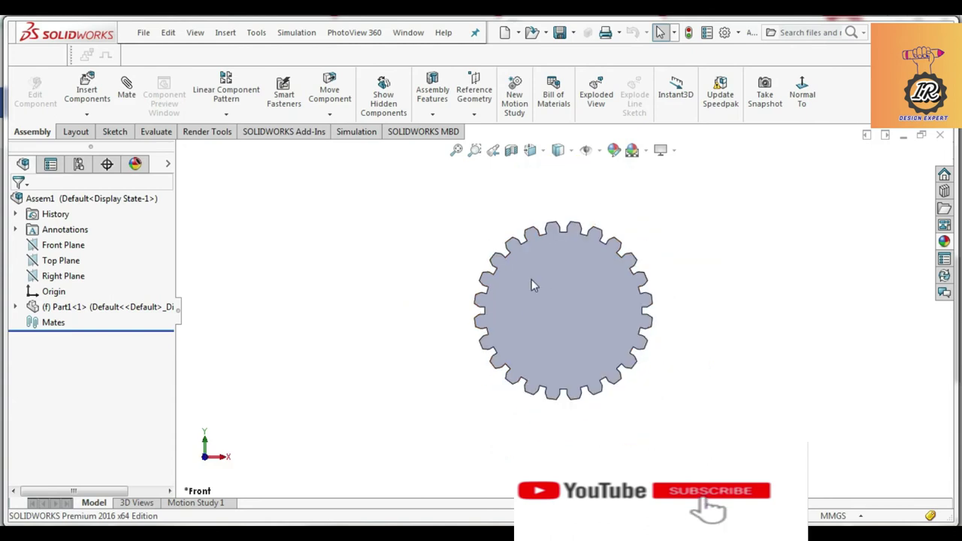
# Step: Insert Part2 beside the first gear and Part3 above the others
pyautogui.click(87, 90)
pyautogui.click(55, 377)
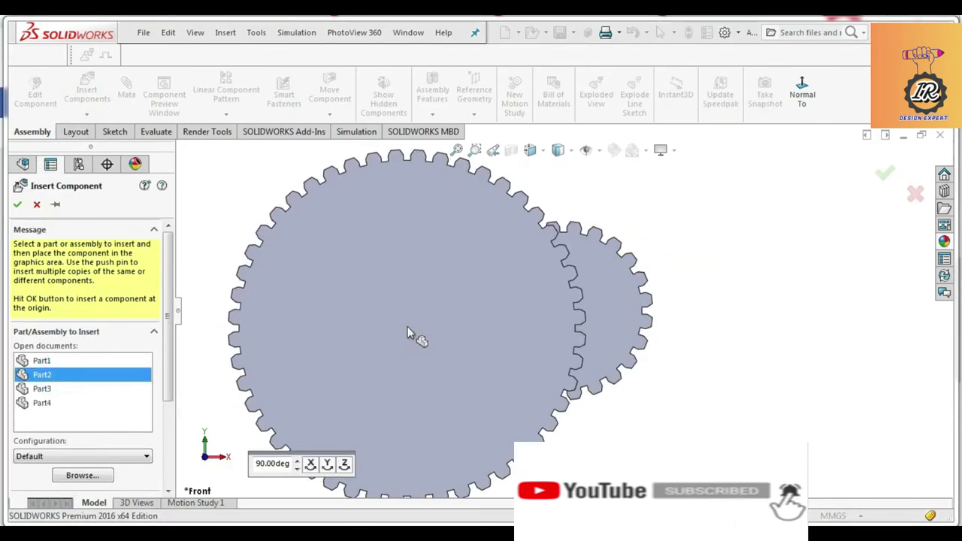
pyautogui.scroll(3, 410, 324)
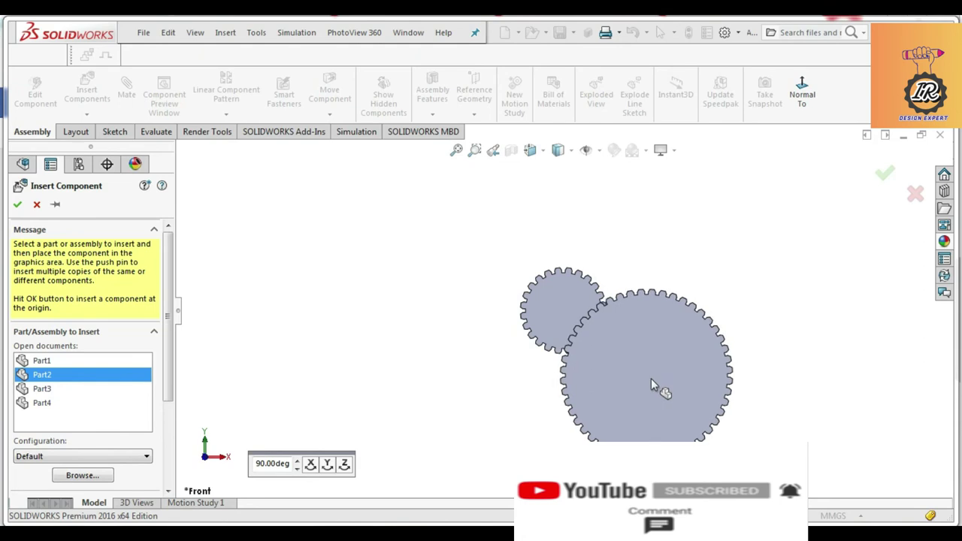
pyautogui.scroll(-3, 565, 354)
pyautogui.scroll(2, 565, 354)
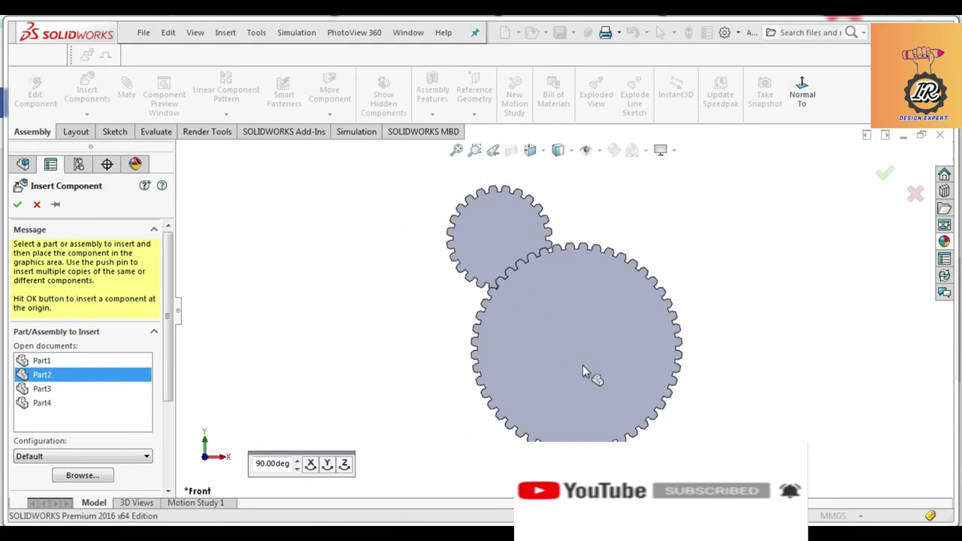
pyautogui.click(622, 354)
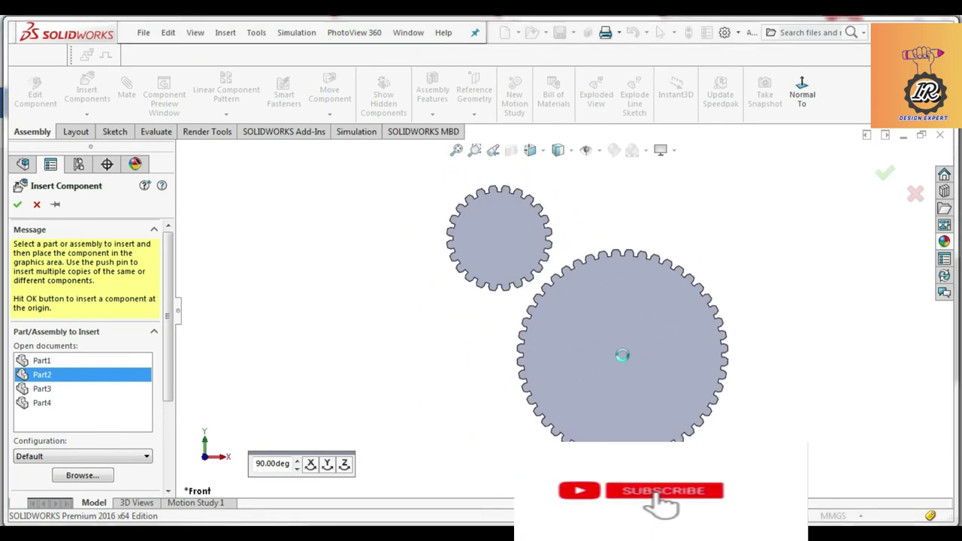
pyautogui.click(87, 89)
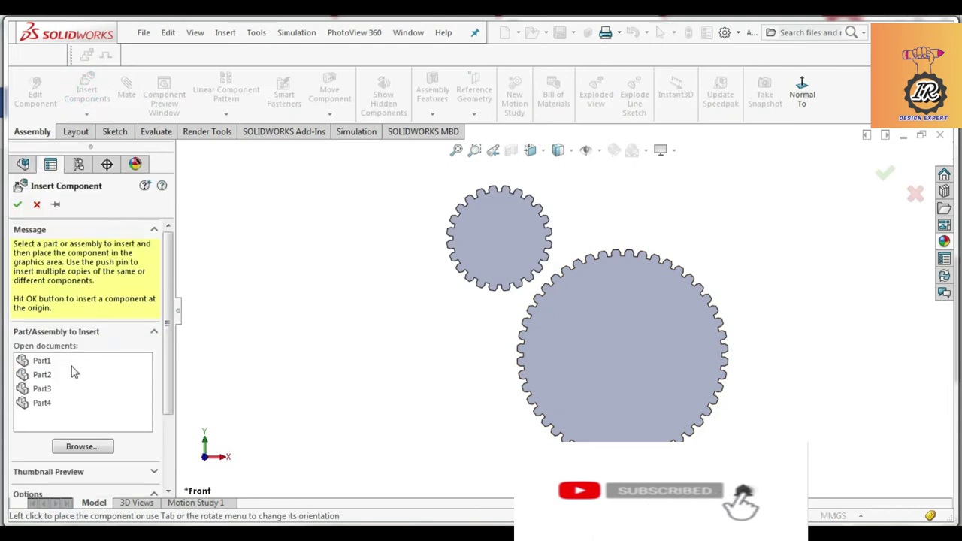
pyautogui.click(48, 389)
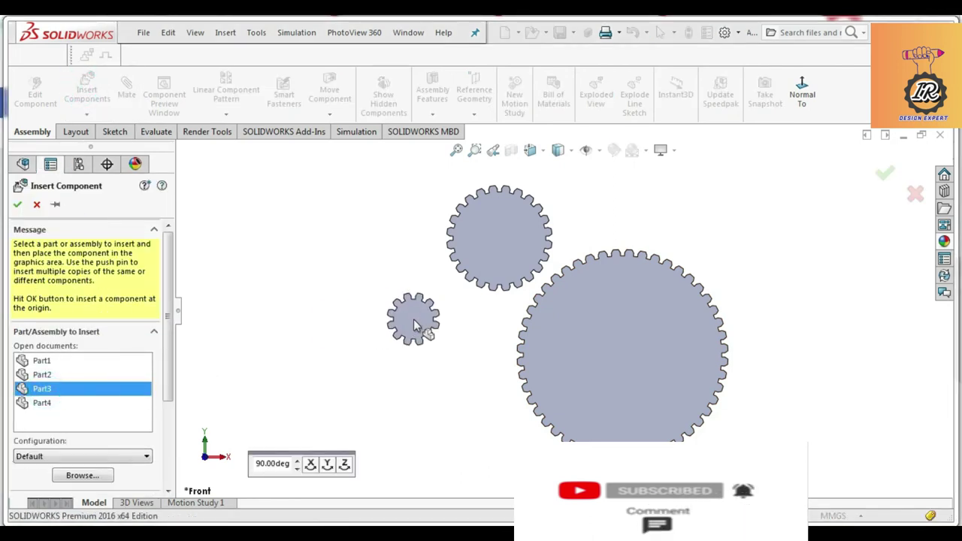
pyautogui.scroll(1, 414, 324)
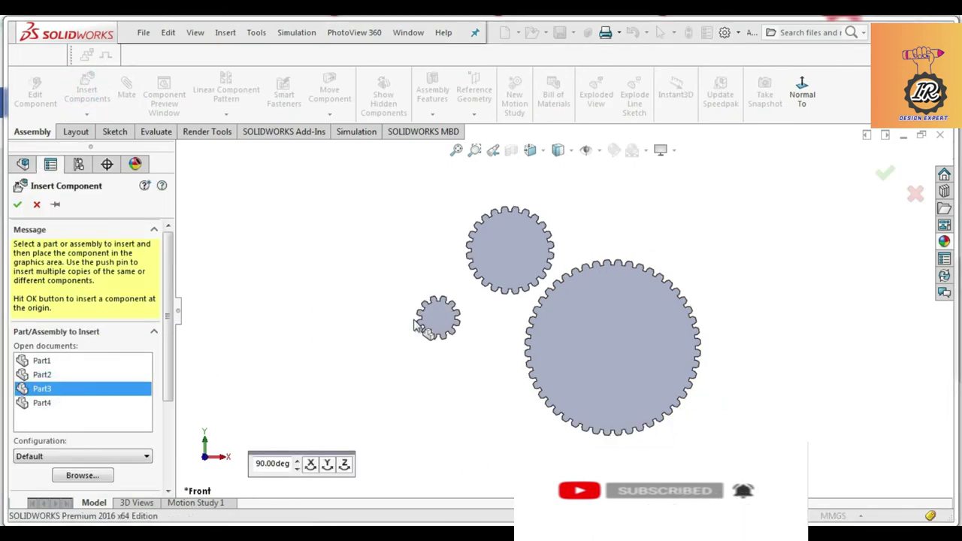
pyautogui.click(595, 226)
# Step: Add a second Part1 gear at the upper right and a Part4 rack below the gears
pyautogui.click(87, 90)
pyautogui.click(45, 375)
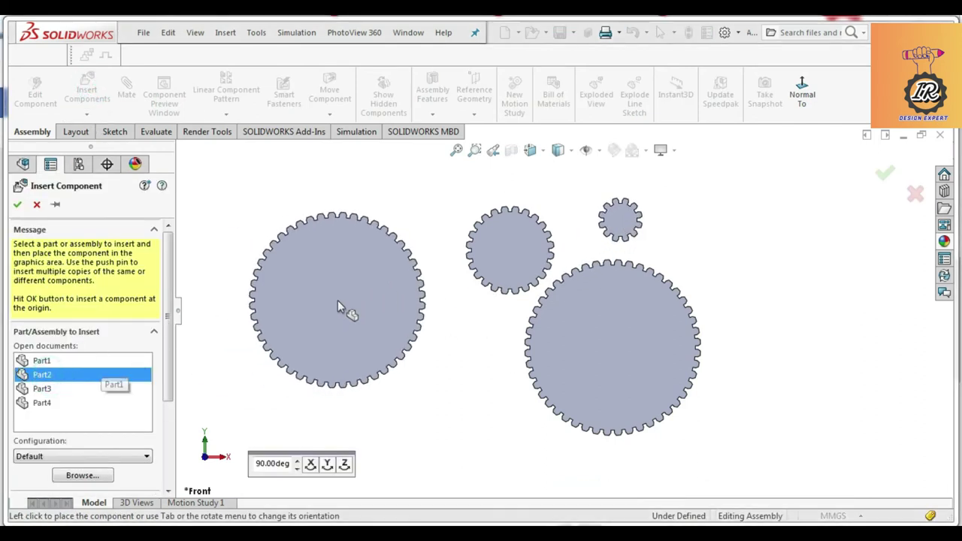
pyautogui.click(91, 361)
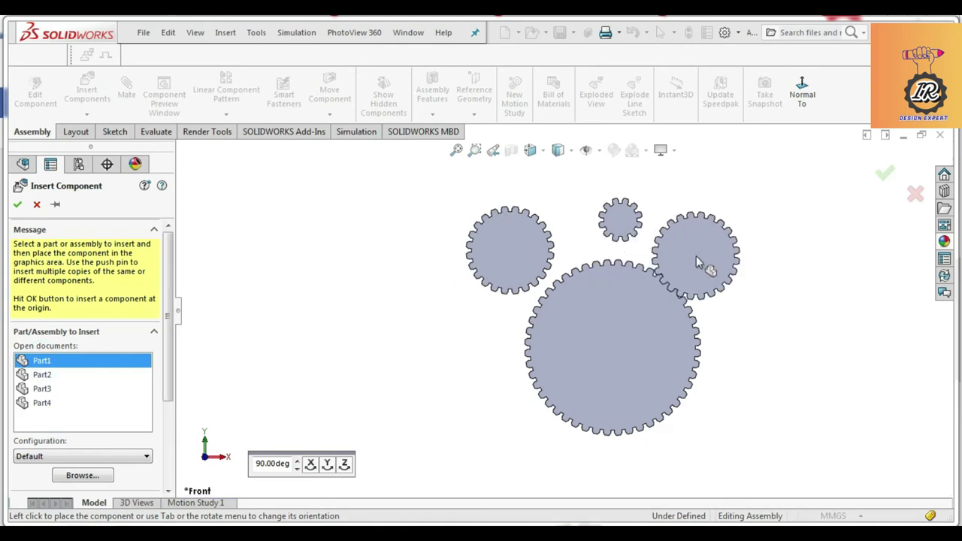
pyautogui.click(699, 250)
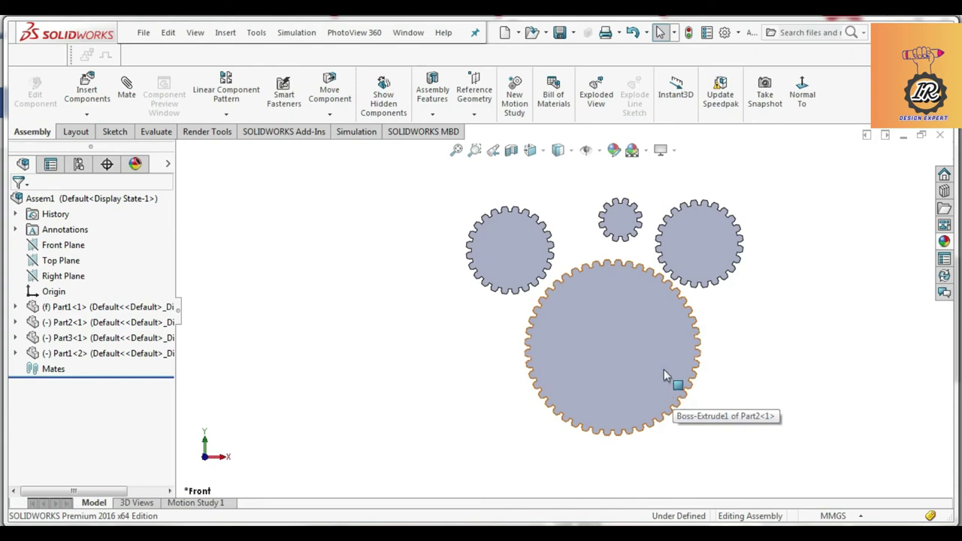
pyautogui.click(86, 91)
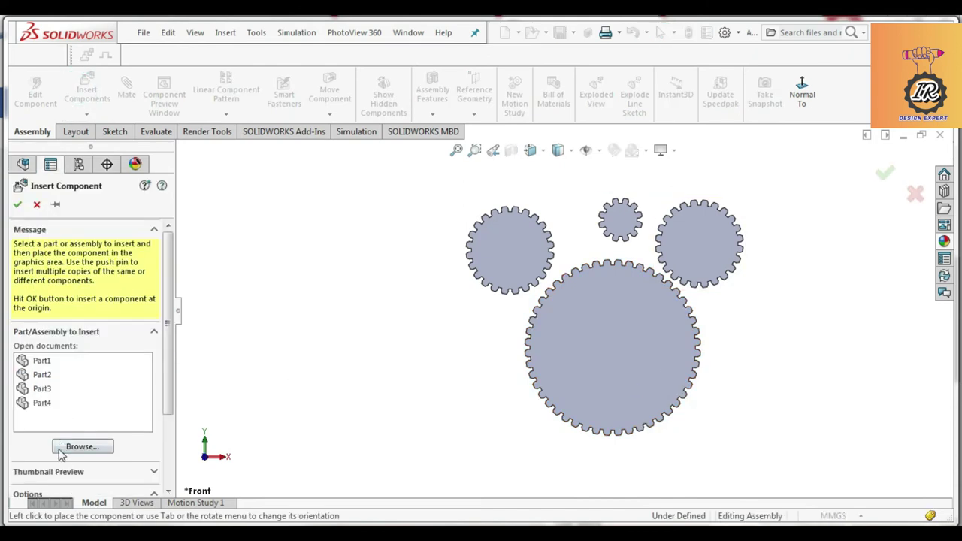
pyautogui.click(45, 403)
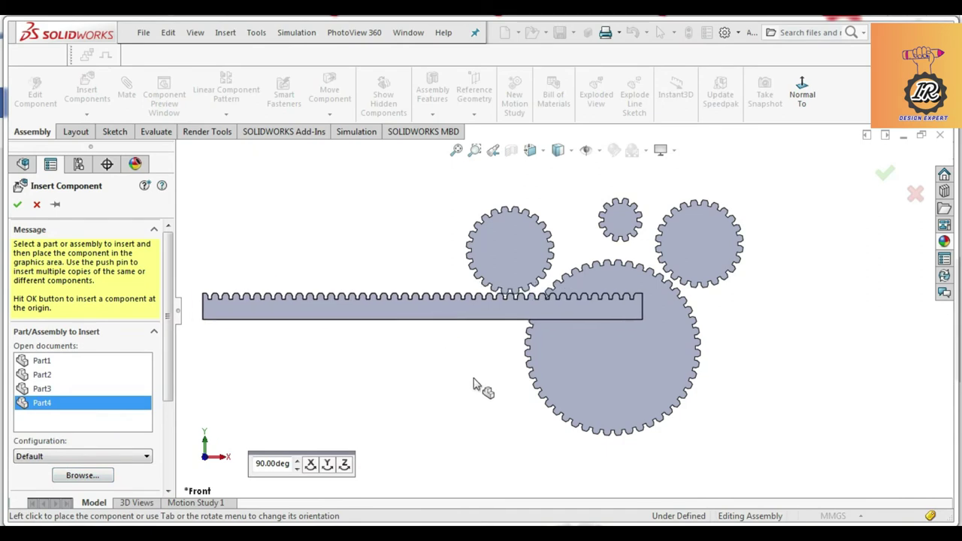
pyautogui.click(621, 456)
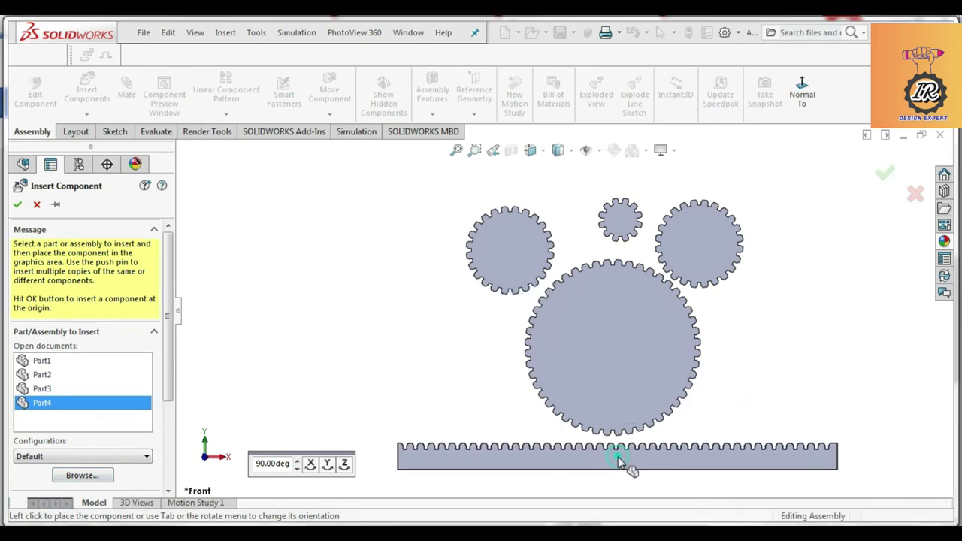
# Step: Place a second Part4 rack above the gears, then return to the Front view
pyautogui.click(86, 92)
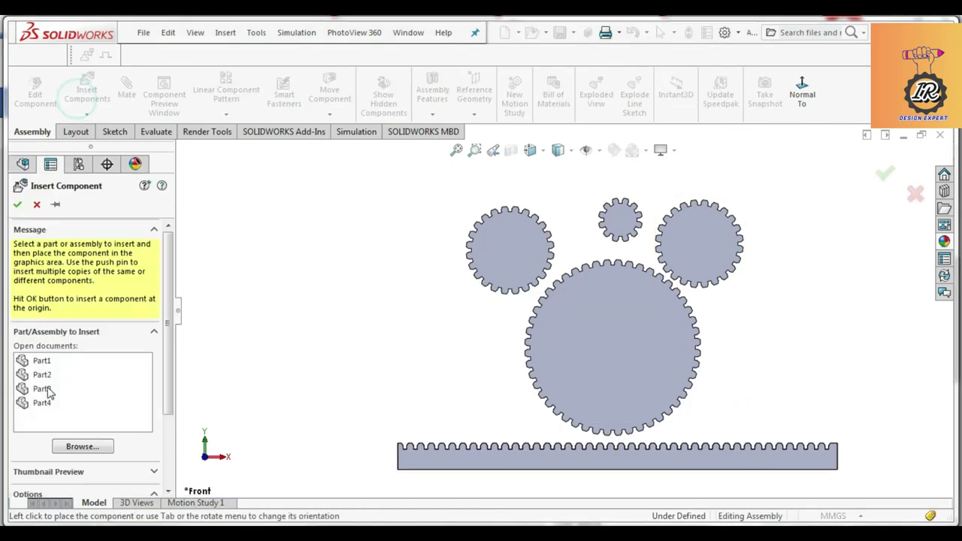
pyautogui.click(43, 404)
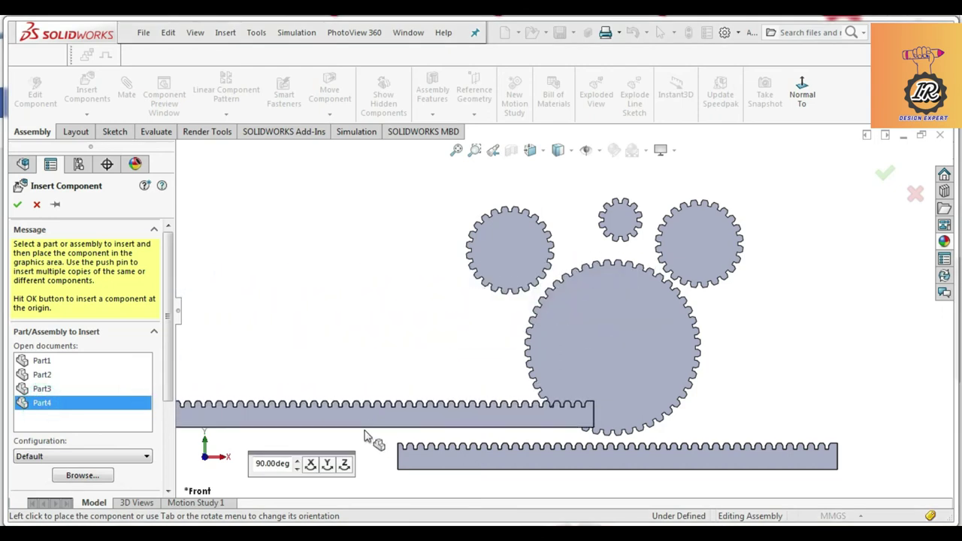
pyautogui.click(344, 464)
pyautogui.click(344, 465)
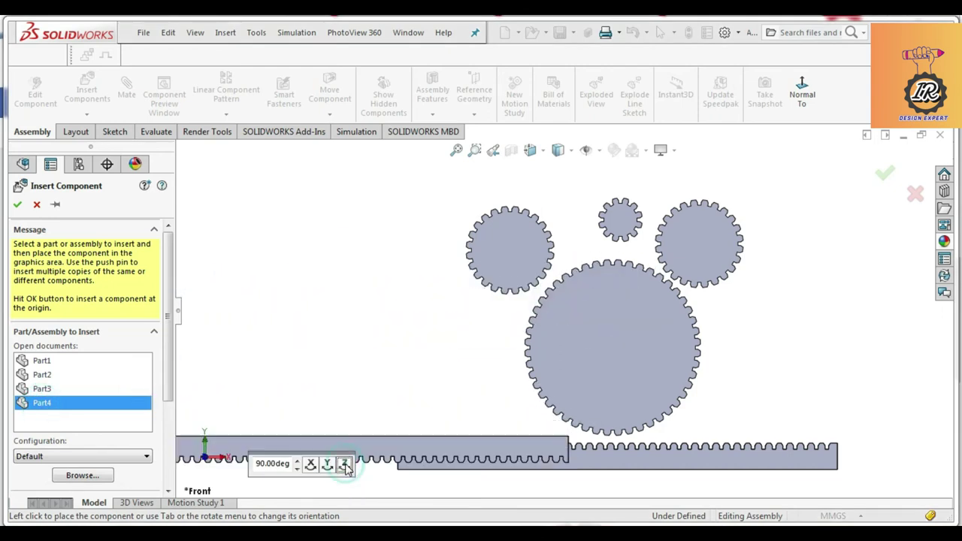
pyautogui.scroll(2, 605, 209)
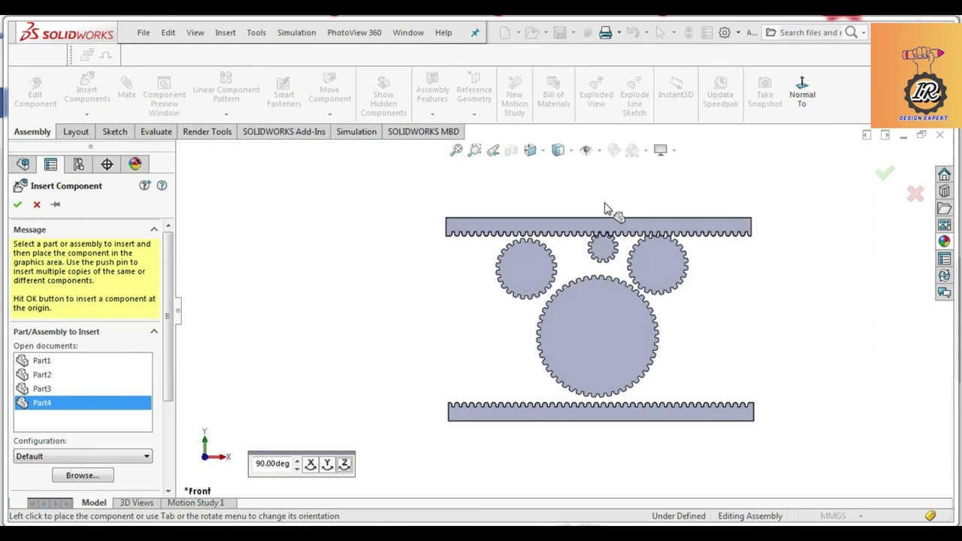
pyautogui.click(590, 210)
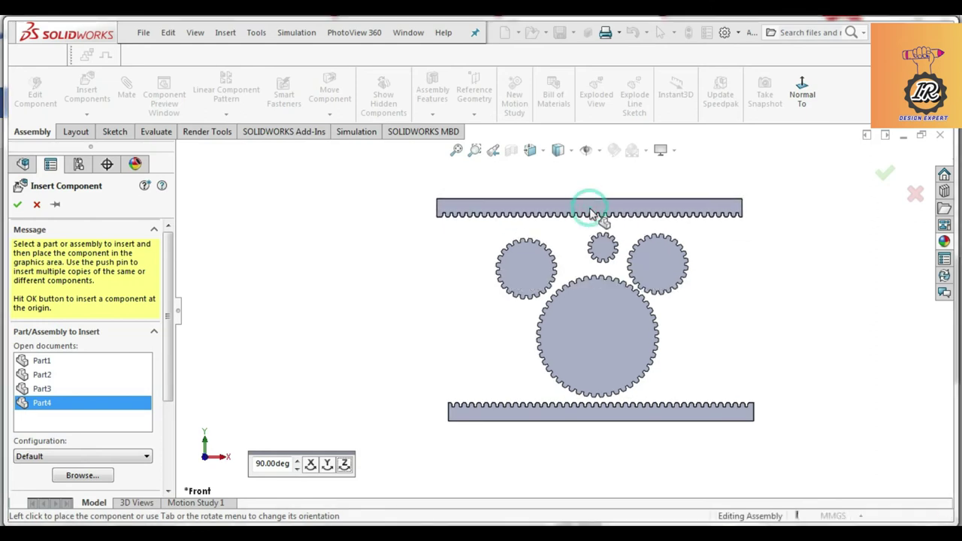
pyautogui.click(440, 271)
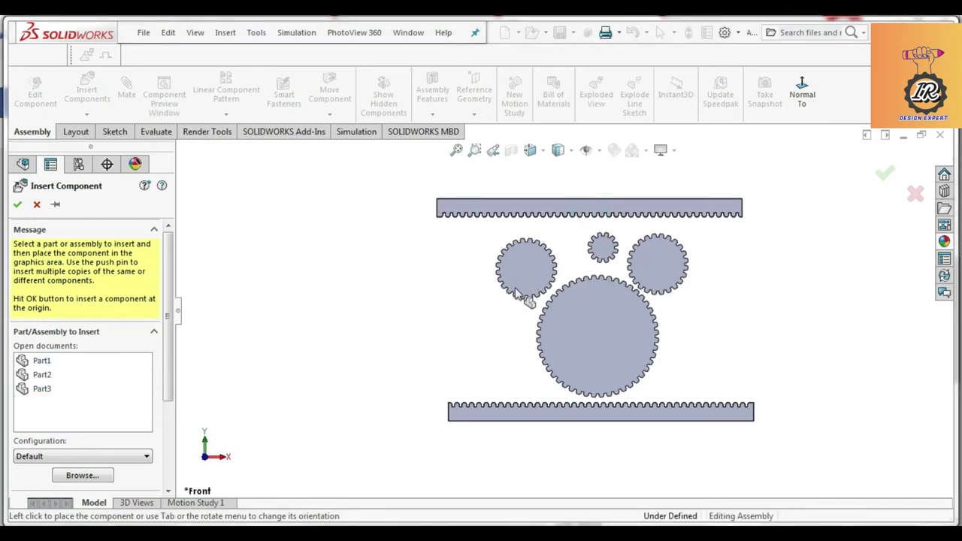
pyautogui.moveTo(563, 300); pyautogui.dragTo(592, 310, button='middle')
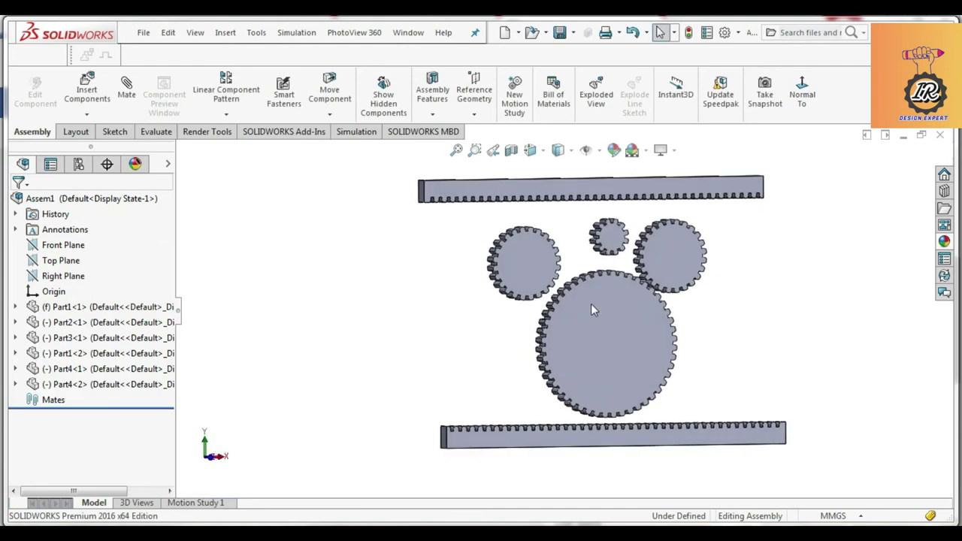
pyautogui.click(536, 151)
pyautogui.click(552, 214)
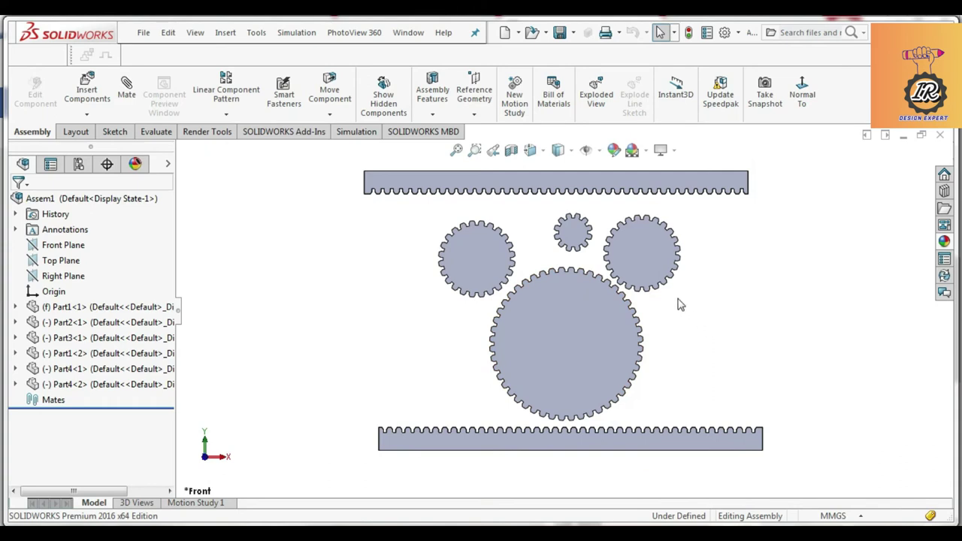
pyautogui.scroll(-2, 602, 313)
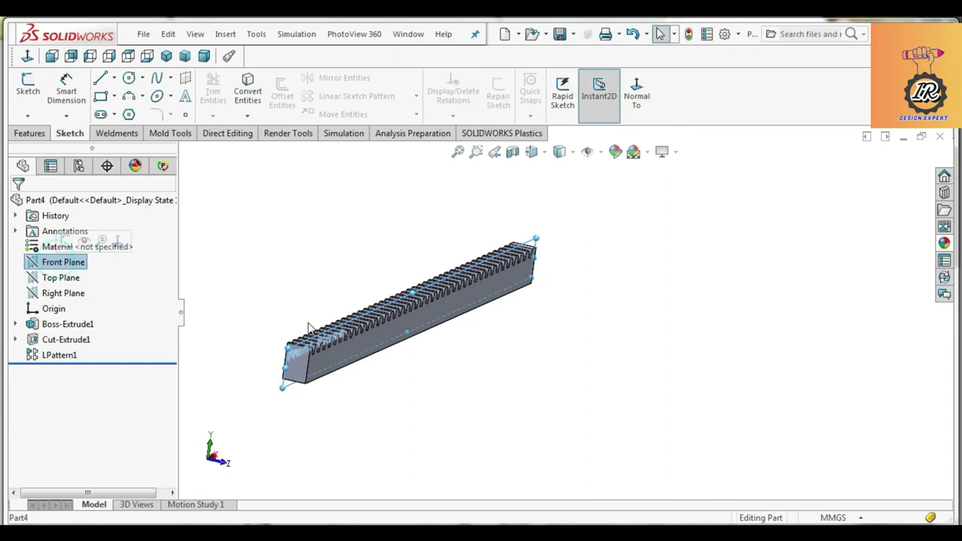
# Step: Begin a sketch on the Front Plane viewed face-on, with the Line tool
pyautogui.moveTo(311, 329); pyautogui.dragTo(306, 267, button='middle')
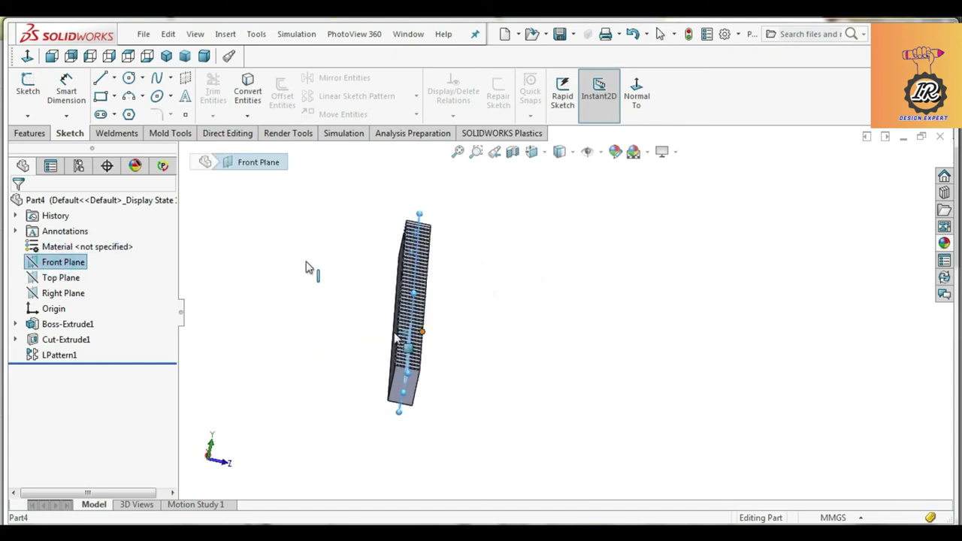
pyautogui.click(38, 103)
pyautogui.click(635, 92)
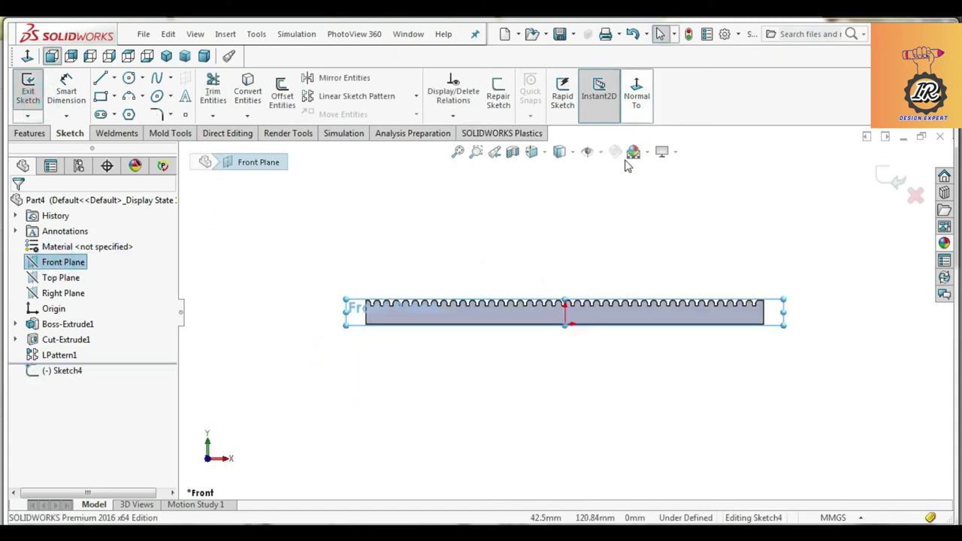
pyautogui.scroll(1, 601, 333)
pyautogui.click(100, 78)
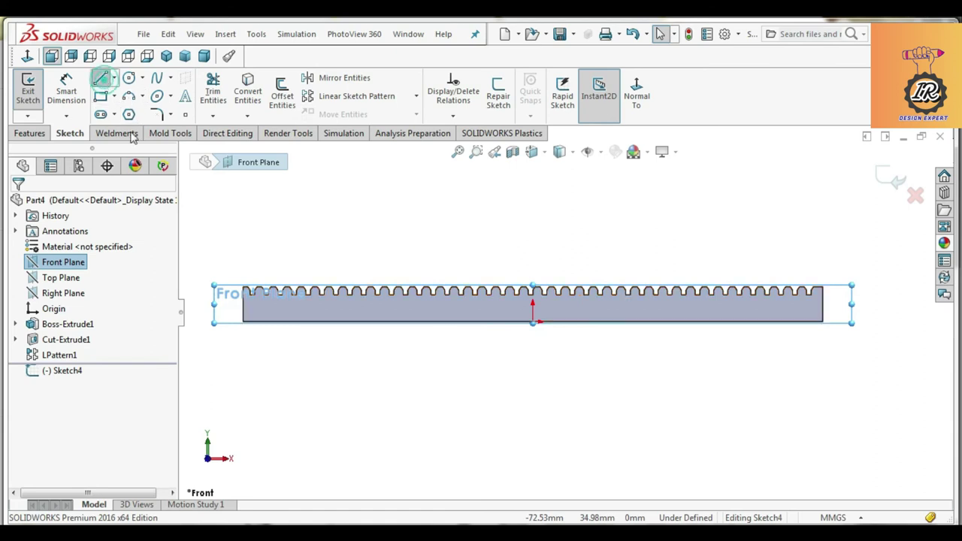
pyautogui.scroll(-3, 248, 305)
pyautogui.scroll(-3, 375, 301)
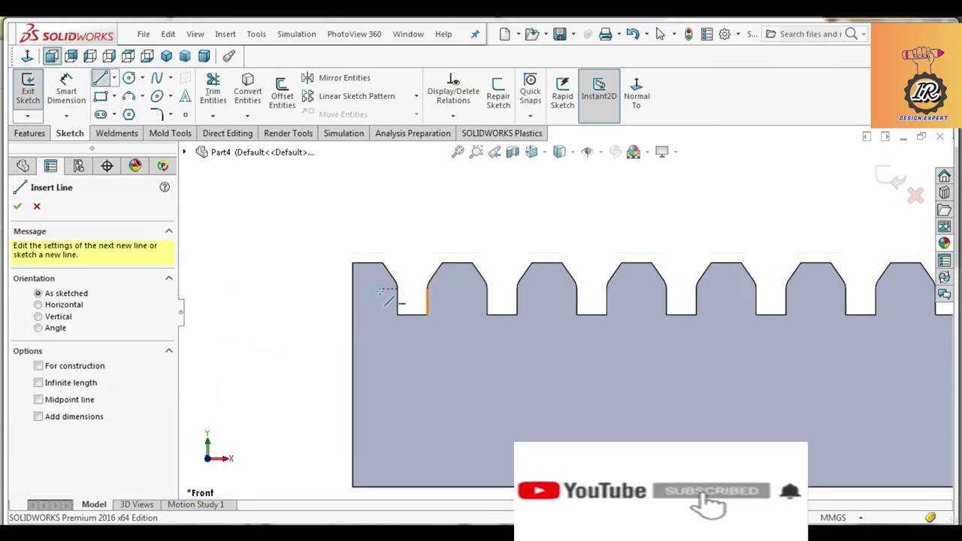
# Step: Draw a line across the rack teeth from its left to right end and exit the sketch
pyautogui.click(385, 290)
pyautogui.scroll(6, 375, 291)
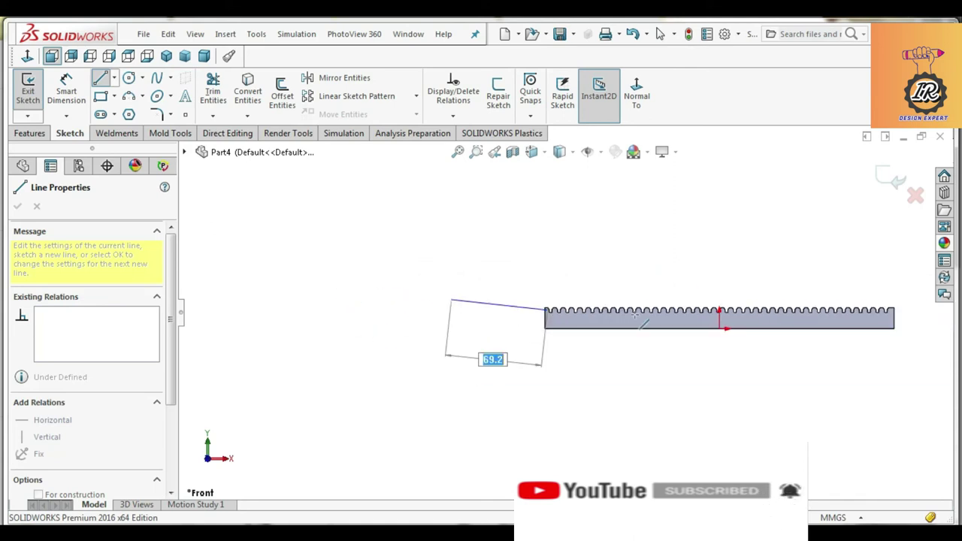
pyautogui.scroll(-4, 826, 317)
pyautogui.scroll(-2, 676, 308)
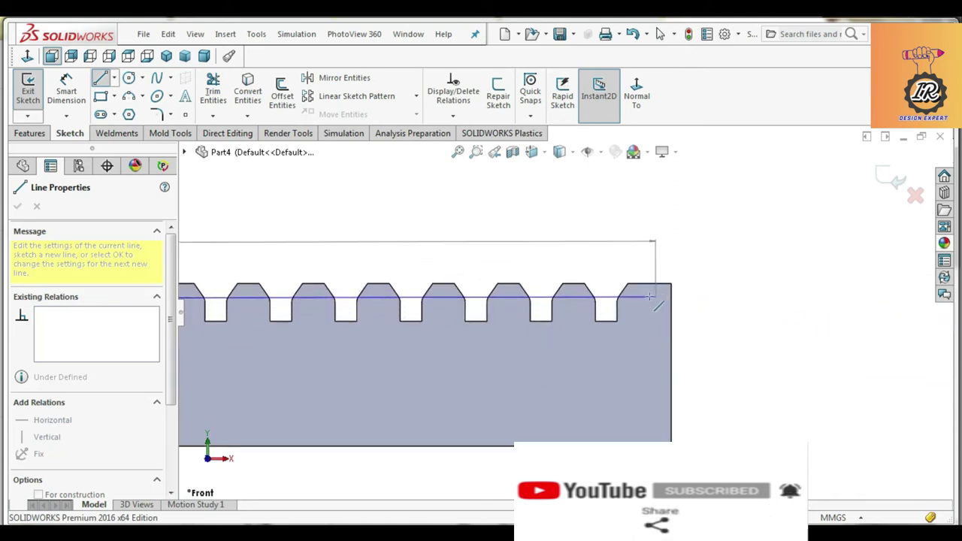
pyautogui.click(638, 303)
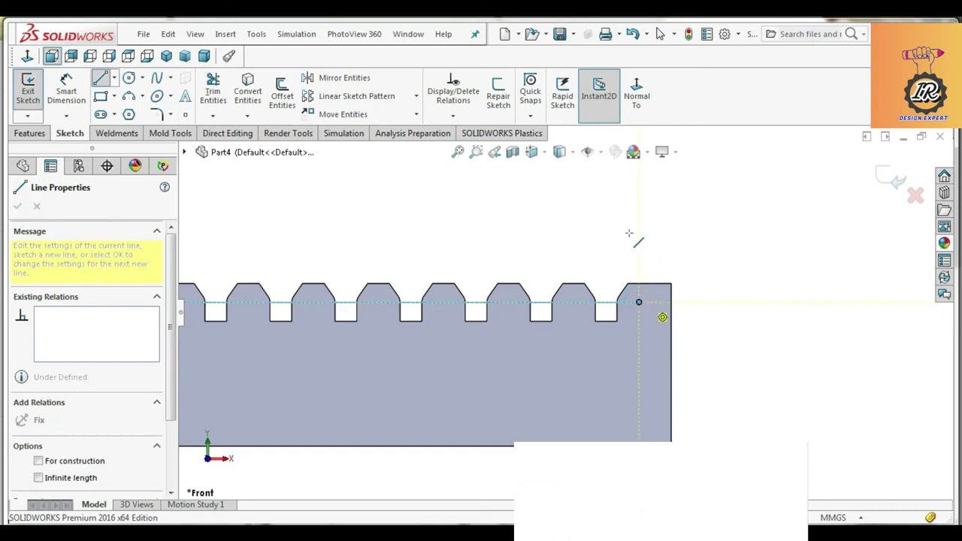
pyautogui.rightClick(562, 196)
pyautogui.click(579, 207)
pyautogui.scroll(3, 788, 230)
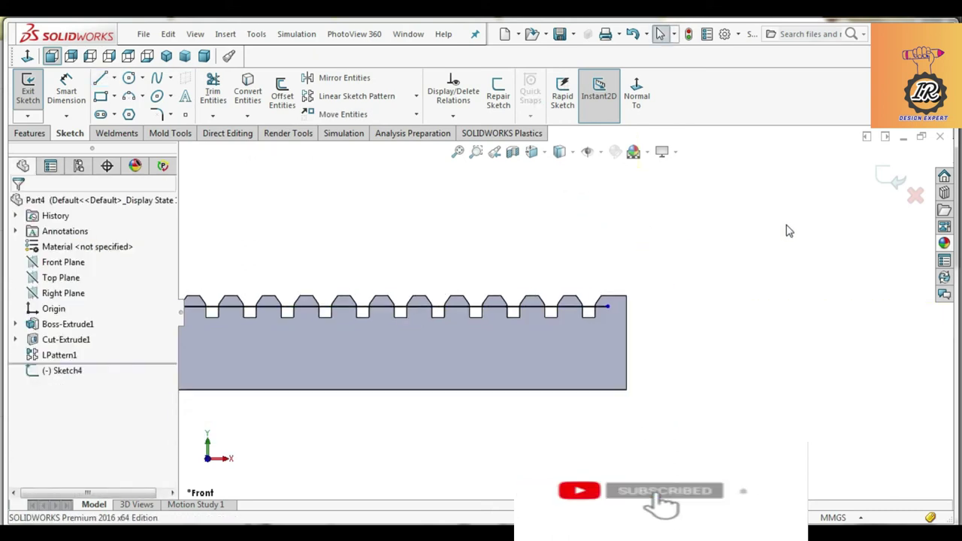
pyautogui.click(887, 187)
# Step: Apply the siena brown appearance to the rack
pyautogui.moveTo(616, 288)
pyautogui.mouseDown(button='middle')
pyautogui.moveTo(678, 318)
pyautogui.moveTo(715, 317)
pyautogui.moveTo(474, 393)
pyautogui.moveTo(494, 404)
pyautogui.mouseUp(button='middle')
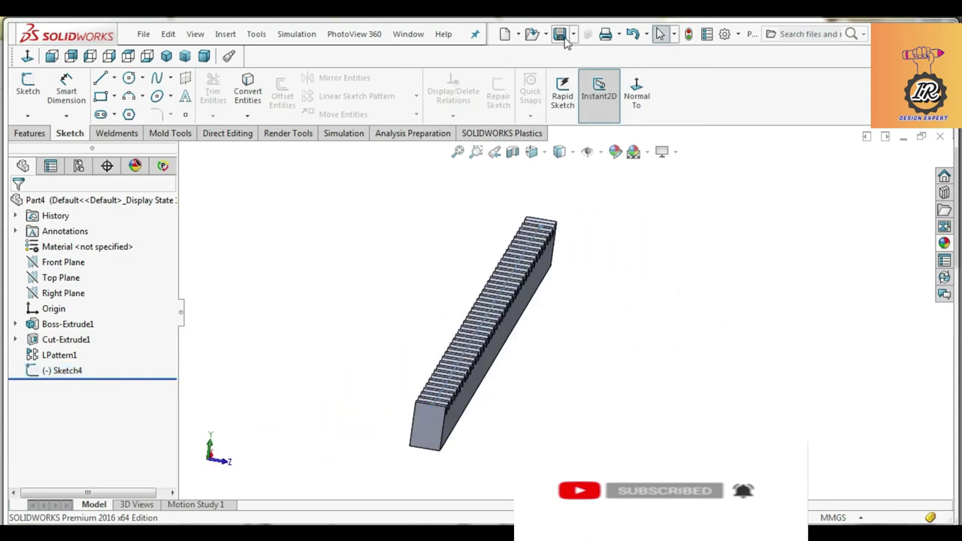
pyautogui.click(944, 243)
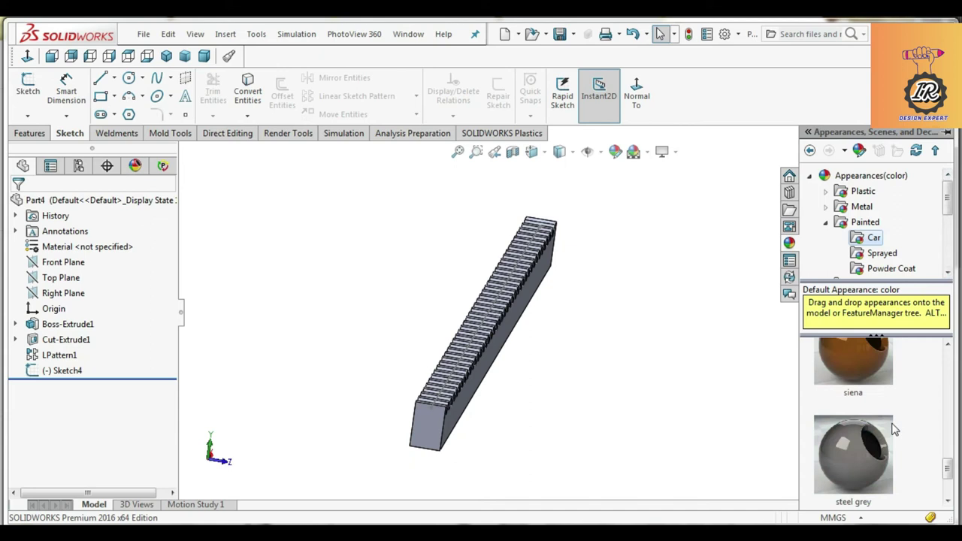
pyautogui.moveTo(894, 429)
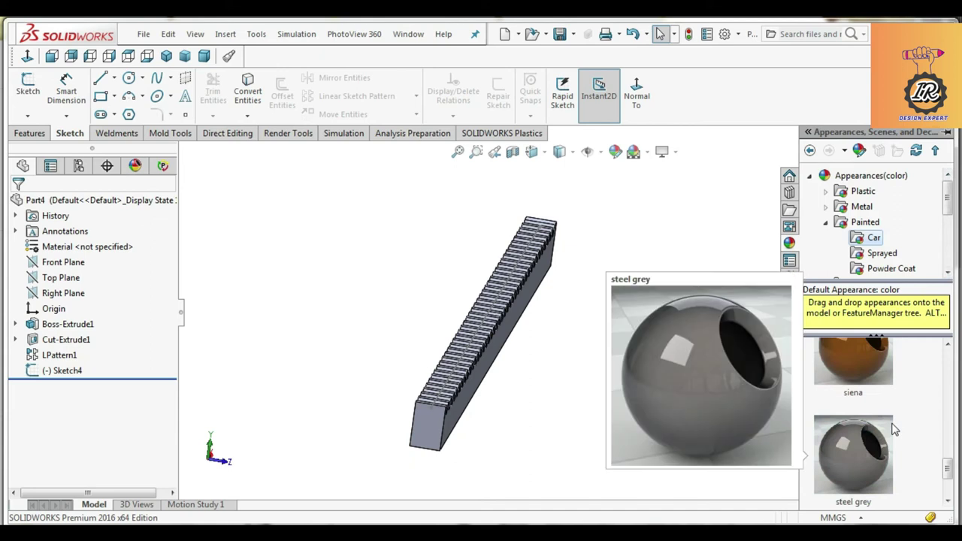
pyautogui.doubleClick(854, 354)
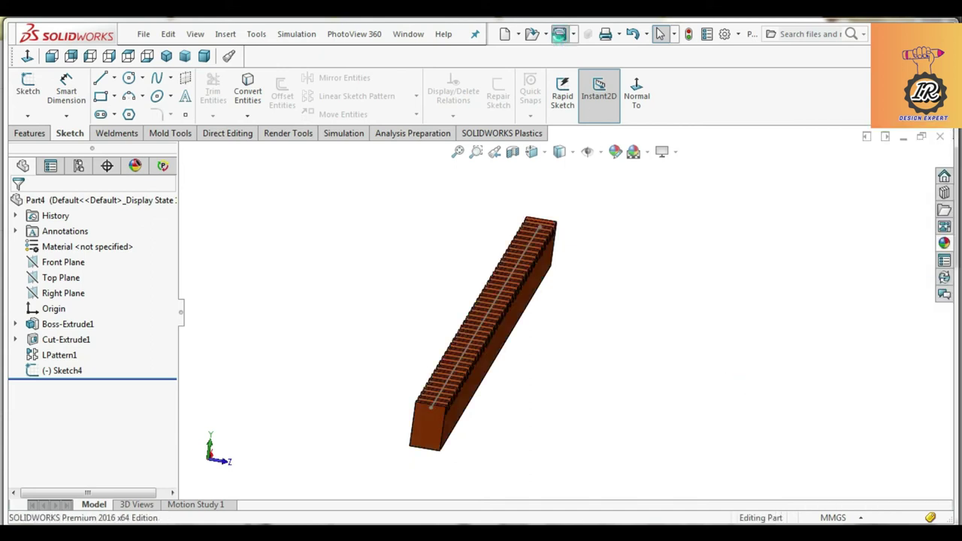
pyautogui.click(408, 34)
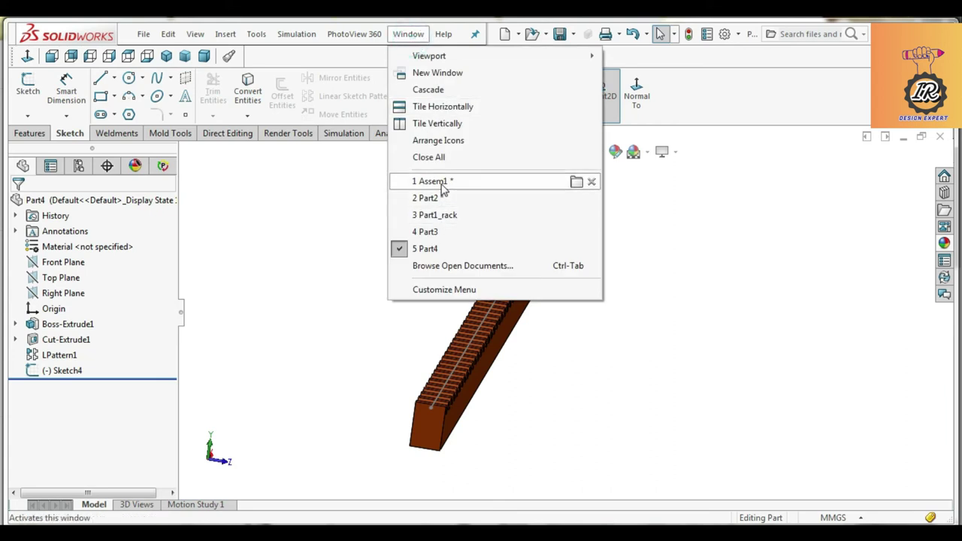
# Step: Open the Part2 gear from Assem1 in its own window
pyautogui.click(441, 185)
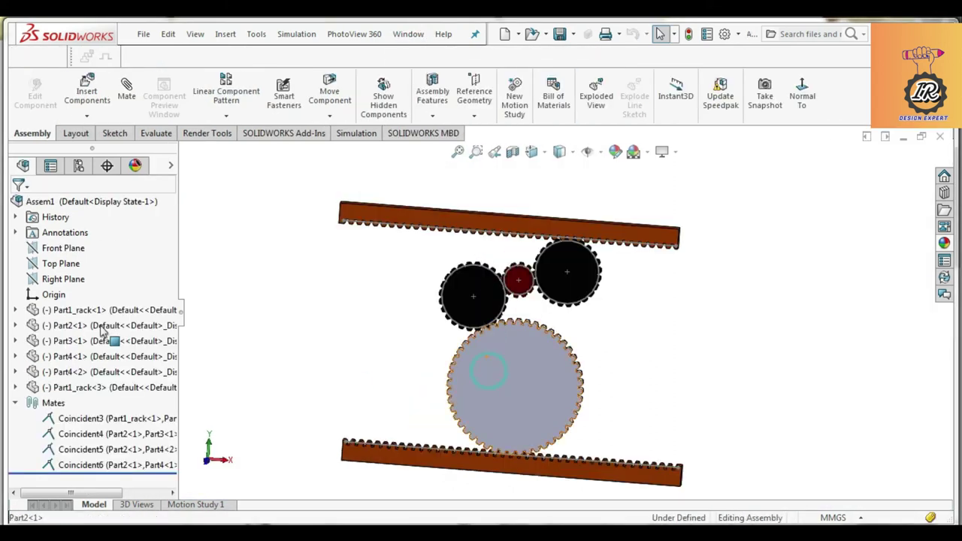
pyautogui.rightClick(94, 310)
pyautogui.click(83, 329)
pyautogui.rightClick(82, 325)
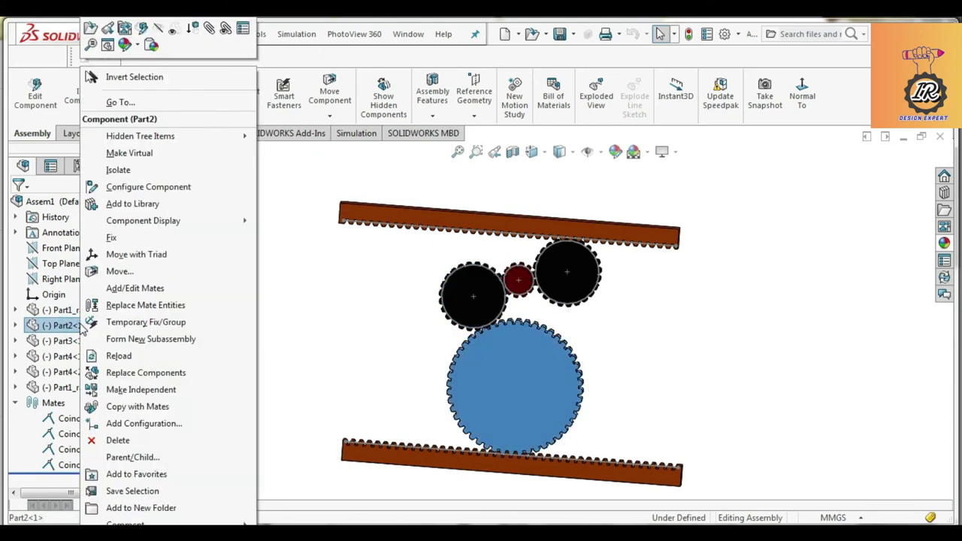
pyautogui.click(89, 30)
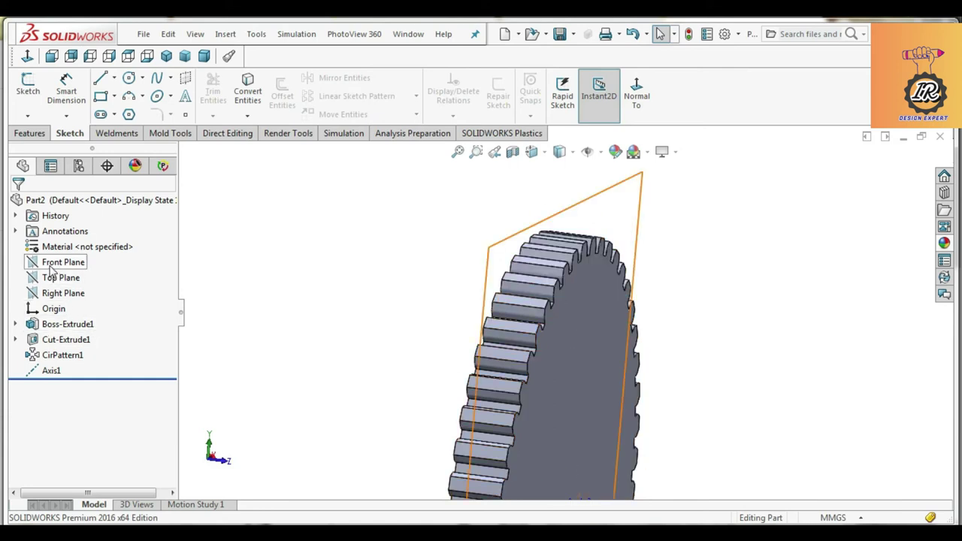
# Step: On Front Plane, sketch an origin-centred circle at the gear's tooth roots and exit the sketch
pyautogui.press('s')
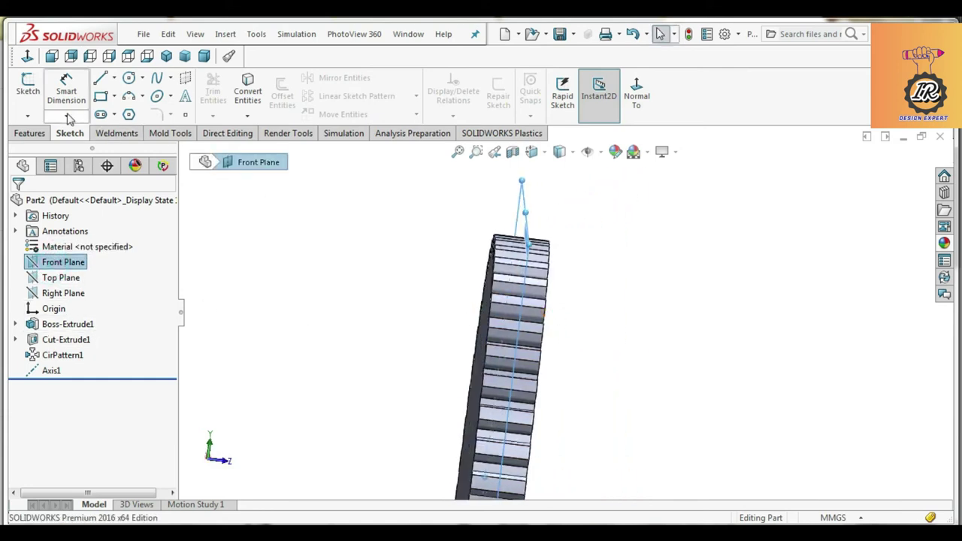
pyautogui.click(637, 98)
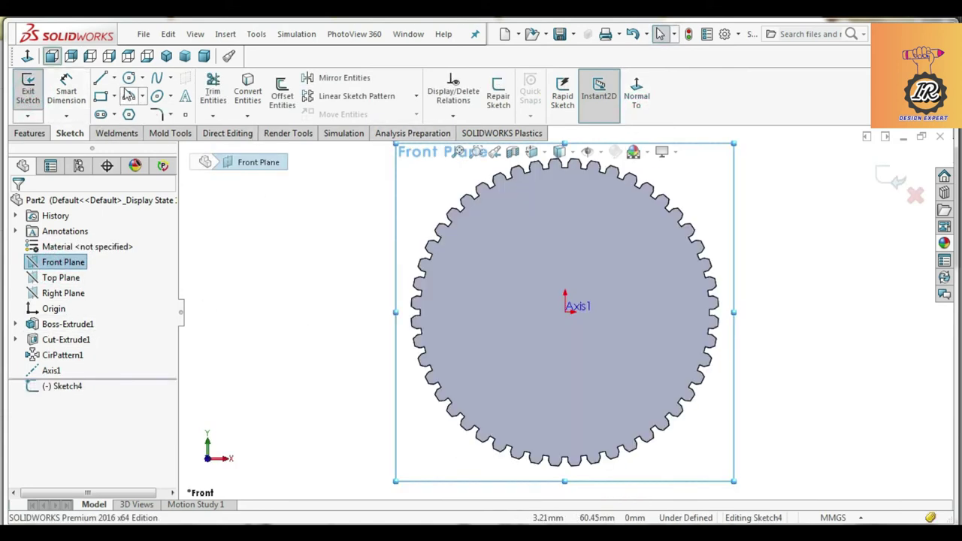
pyautogui.click(566, 312)
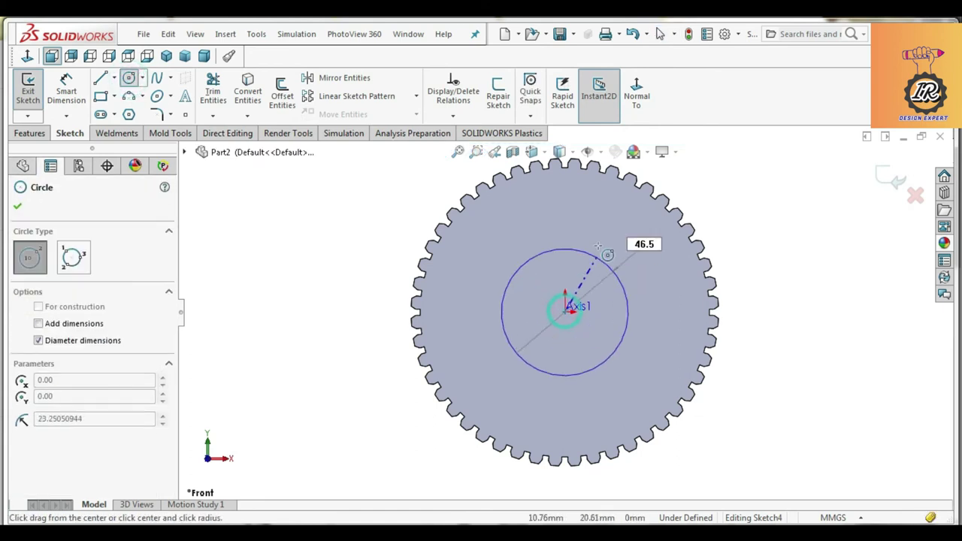
pyautogui.scroll(2, 586, 214)
pyautogui.scroll(-5, 578, 211)
pyautogui.scroll(-3, 578, 212)
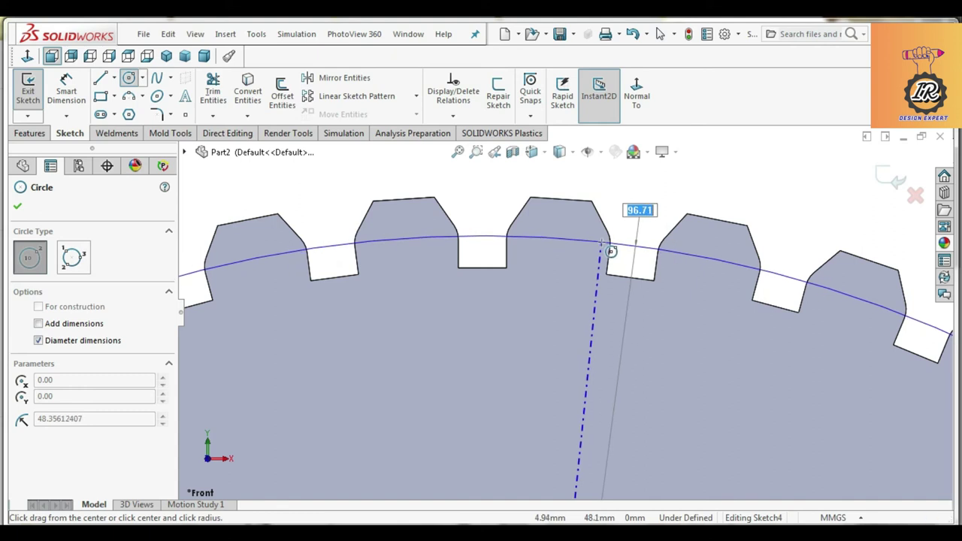
pyautogui.click(601, 243)
pyautogui.scroll(6, 582, 255)
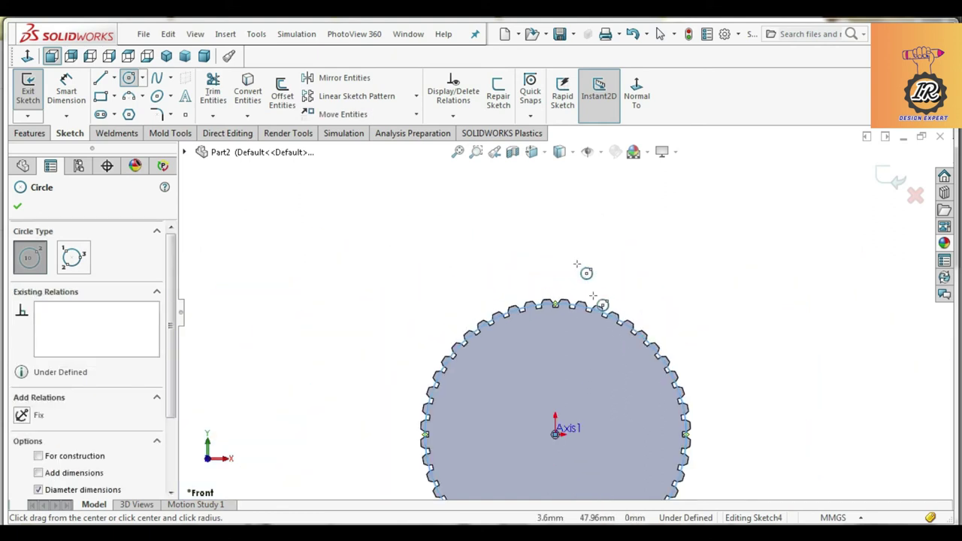
pyautogui.press('Escape')
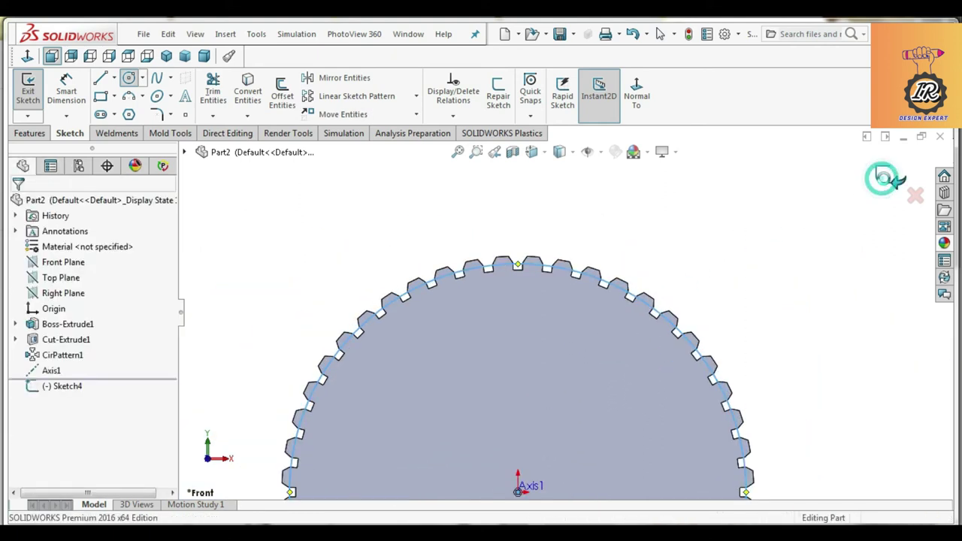
pyautogui.click(887, 181)
# Step: Apply the gloss blue appearance to the Part2 gear
pyautogui.scroll(3, 627, 281)
pyautogui.scroll(-2, 580, 383)
pyautogui.moveTo(580, 381); pyautogui.dragTo(692, 389, button='middle')
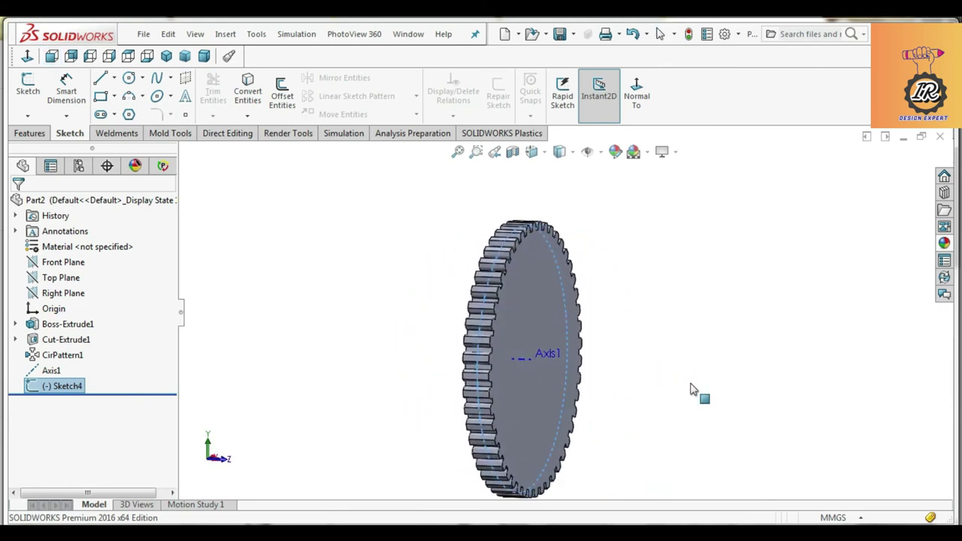
pyautogui.click(944, 243)
pyautogui.scroll(-1, 885, 375)
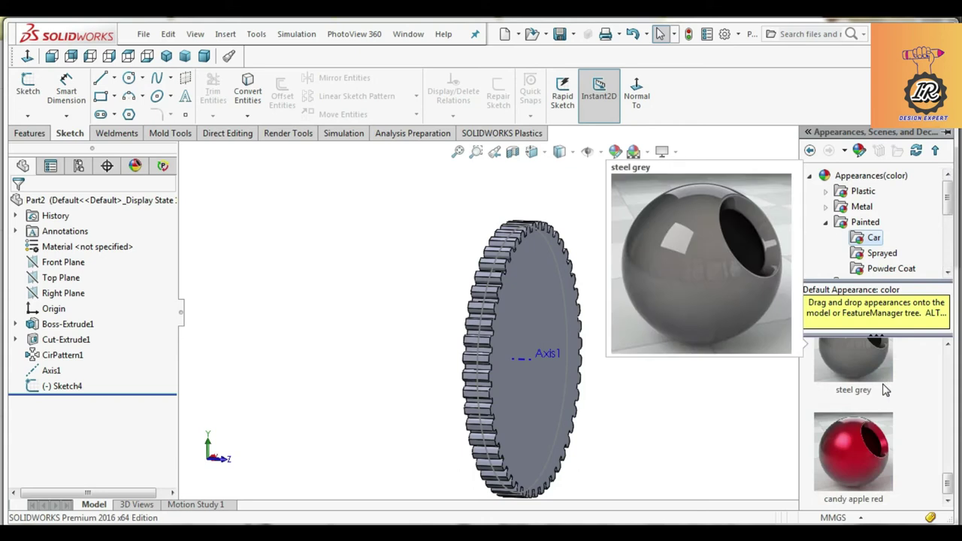
pyautogui.scroll(-2, 885, 387)
pyautogui.scroll(-1, 884, 389)
pyautogui.scroll(2, 886, 394)
pyautogui.moveTo(854, 451); pyautogui.dragTo(713, 362)
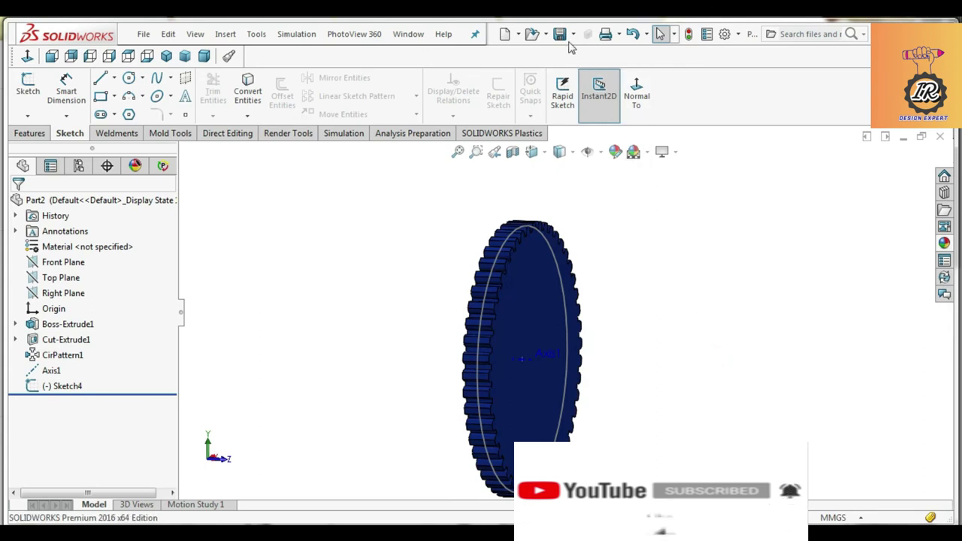
pyautogui.click(407, 35)
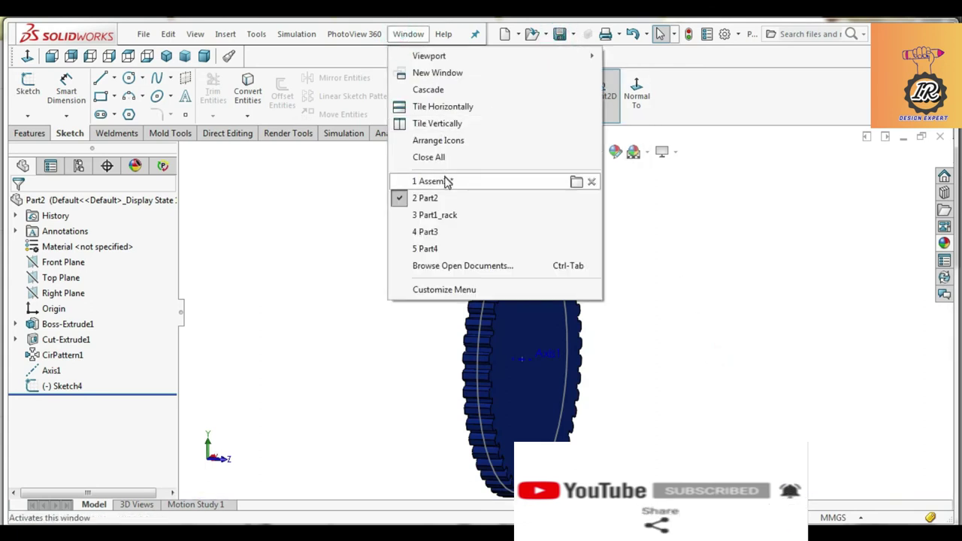
# Step: Back in Assem1, level the racks, delete the extra Motion Study 2, and open Motion Study 1
pyautogui.click(428, 180)
pyautogui.click(659, 313)
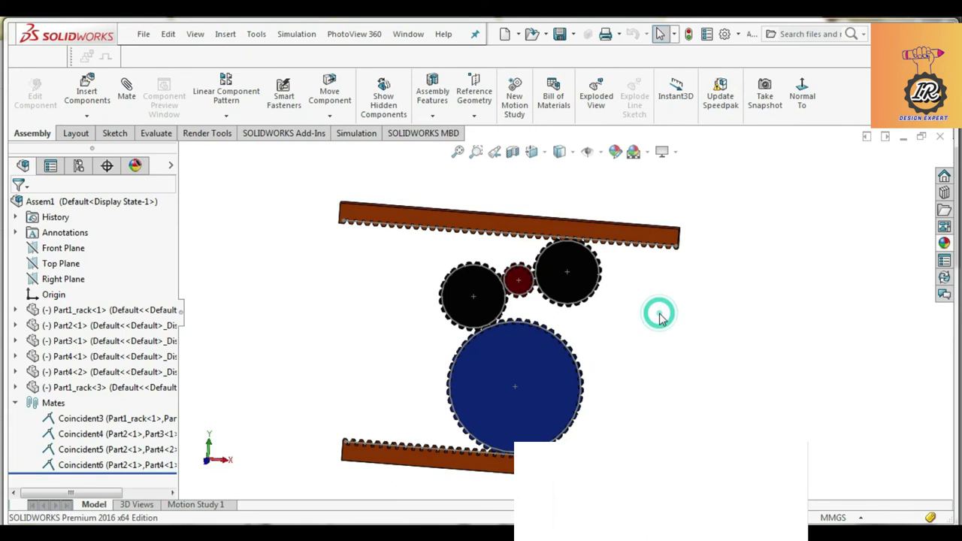
pyautogui.moveTo(618, 358); pyautogui.dragTo(648, 342, button='middle')
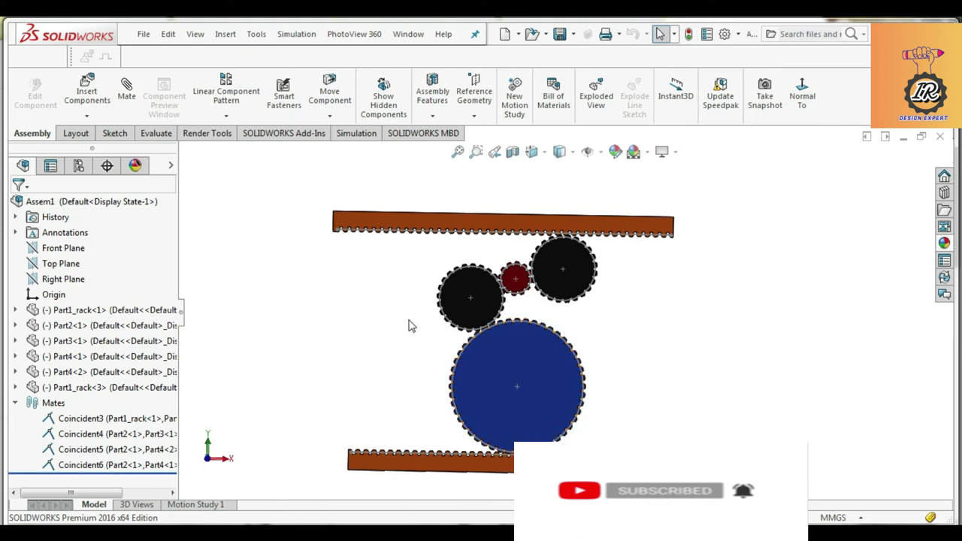
pyautogui.click(516, 105)
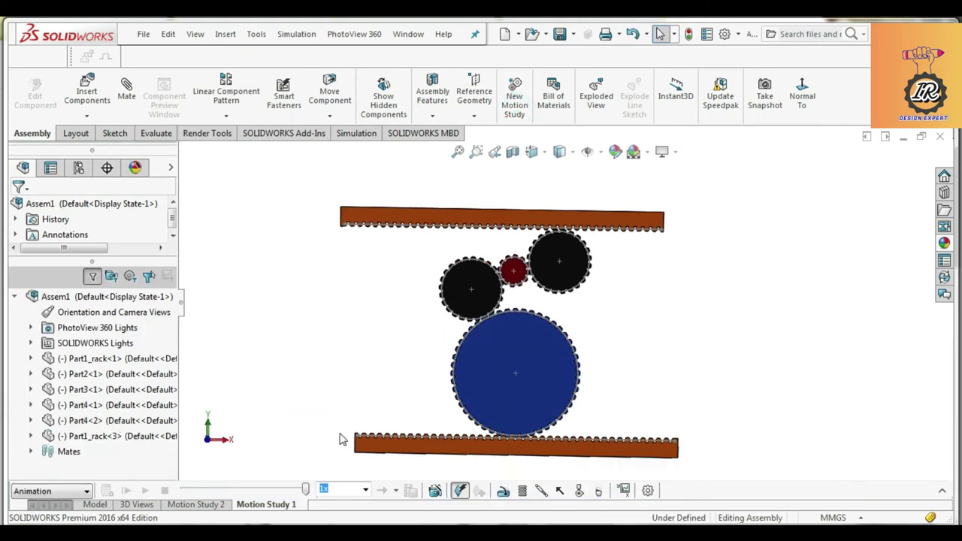
pyautogui.rightClick(196, 505)
pyautogui.click(199, 441)
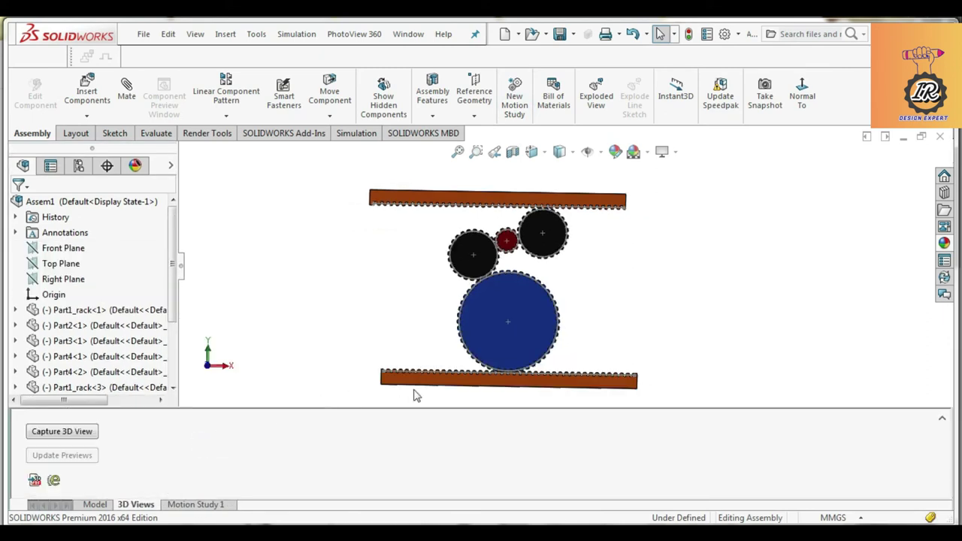
pyautogui.click(97, 505)
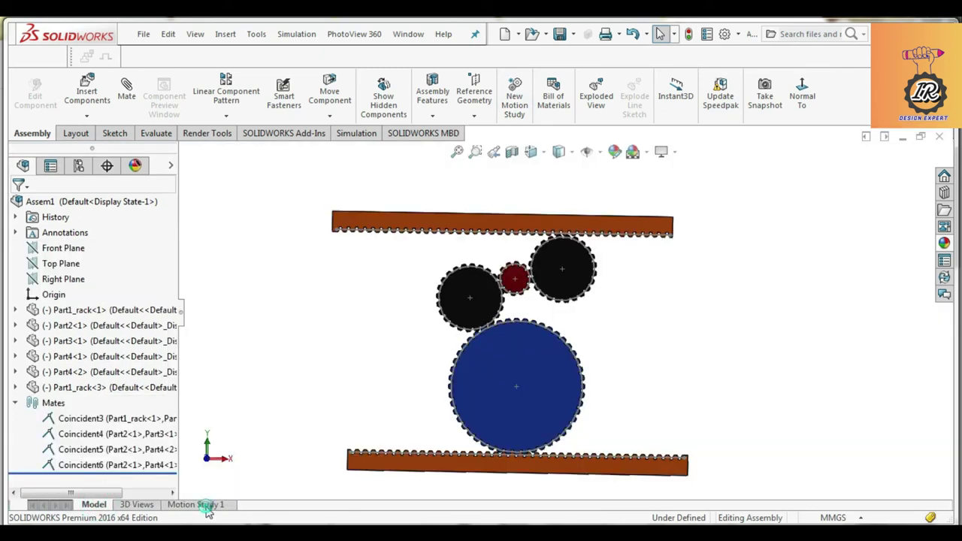
pyautogui.click(199, 504)
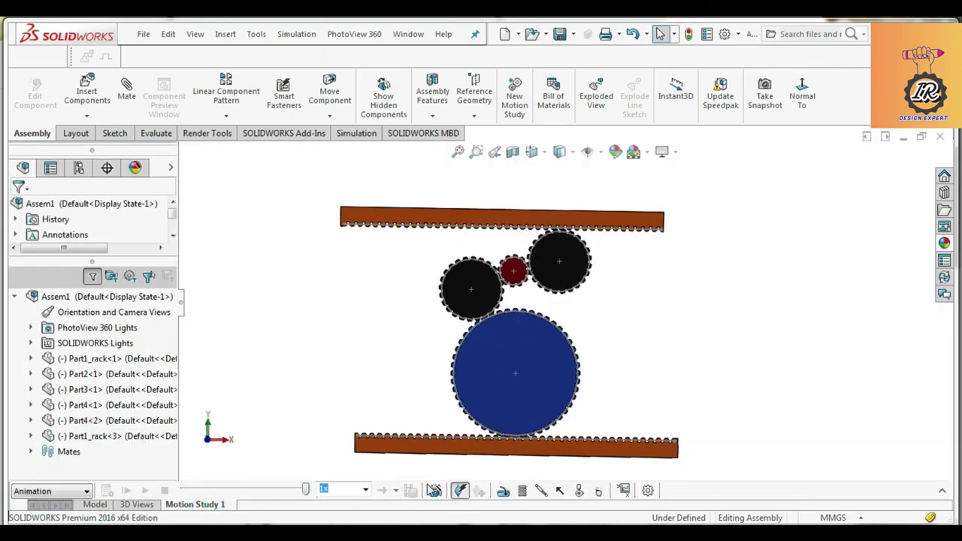
# Step: Add a linear motor on the lower rack's end face, oscillating 100 mm at 1 Hz
pyautogui.click(502, 490)
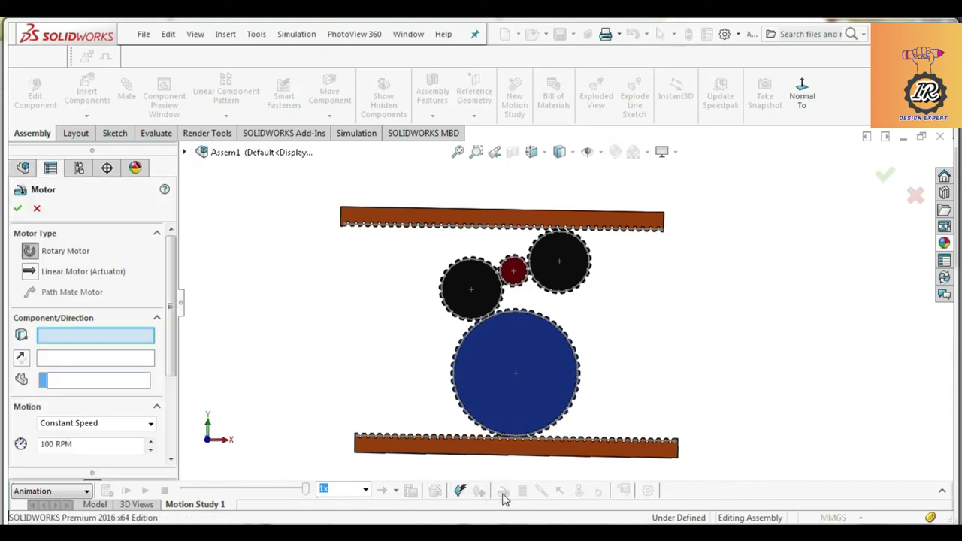
pyautogui.moveTo(621, 451)
pyautogui.mouseDown(button='middle')
pyautogui.moveTo(605, 438)
pyautogui.moveTo(623, 464)
pyautogui.mouseUp(button='middle')
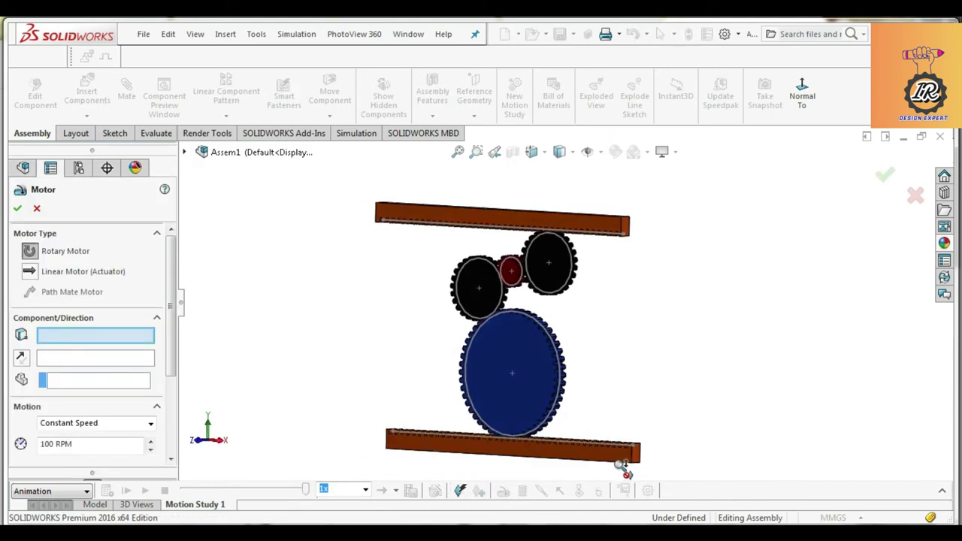
pyautogui.scroll(-3, 633, 429)
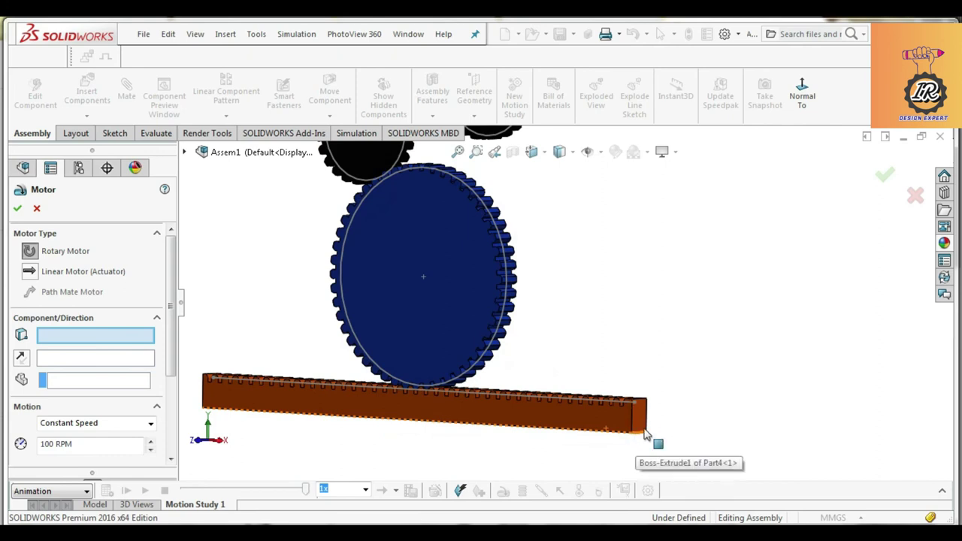
pyautogui.click(641, 417)
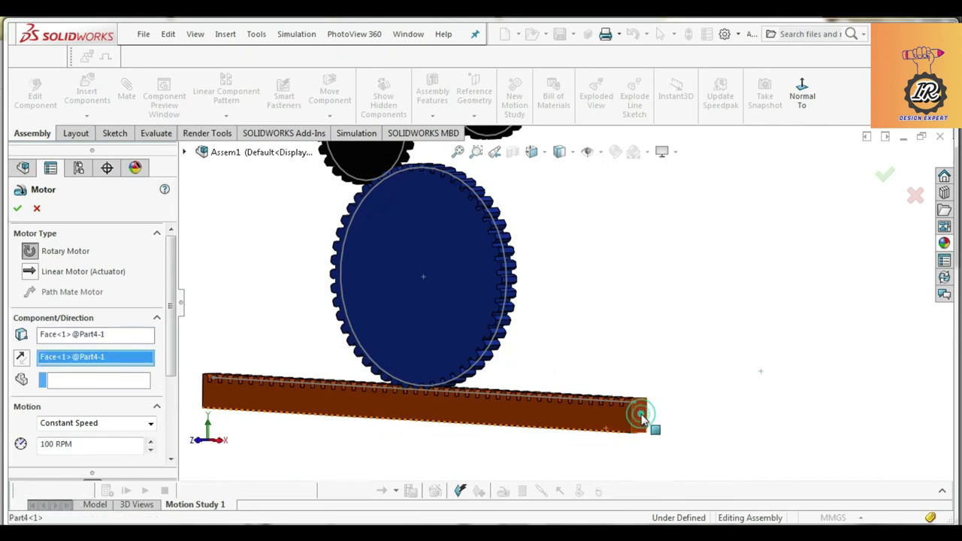
pyautogui.click(27, 272)
pyautogui.scroll(5, 492, 373)
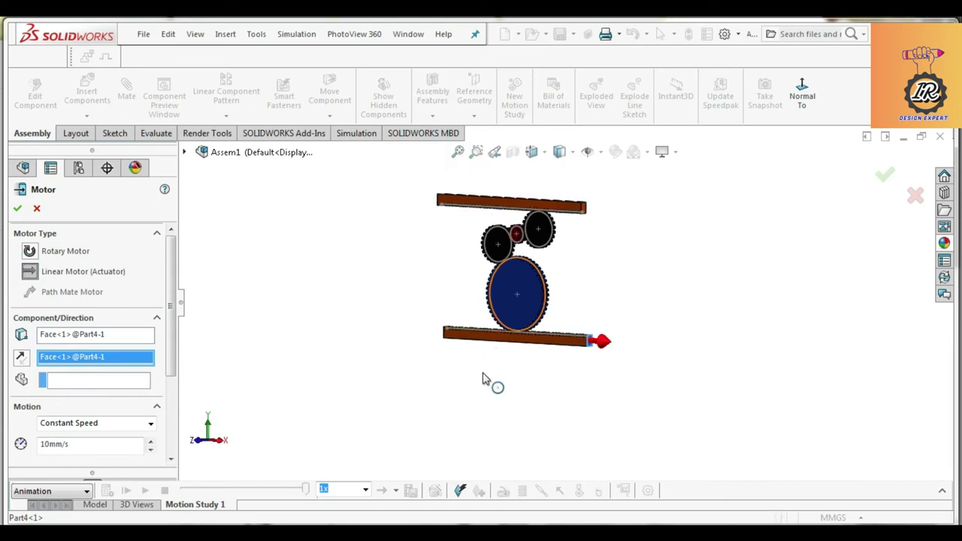
pyautogui.scroll(-3, 518, 379)
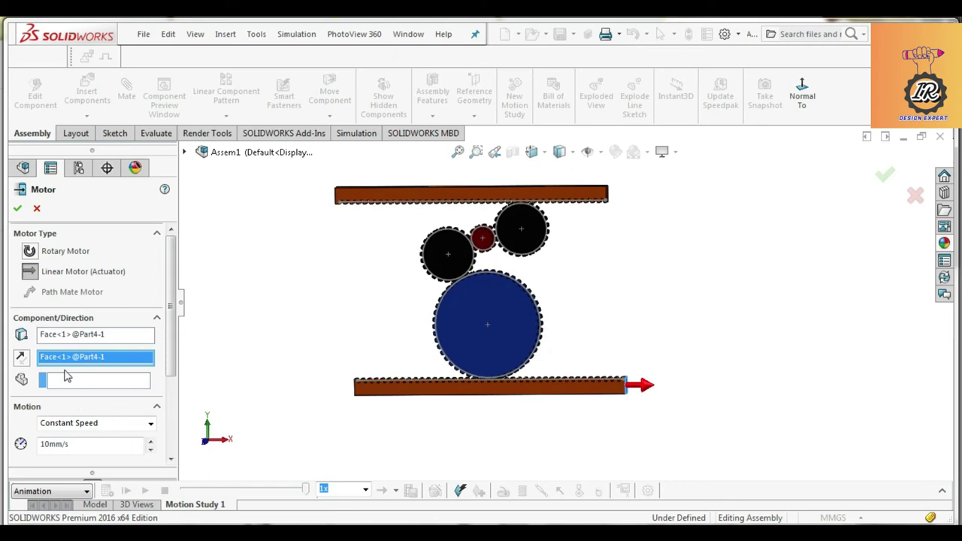
pyautogui.scroll(-1, 96, 419)
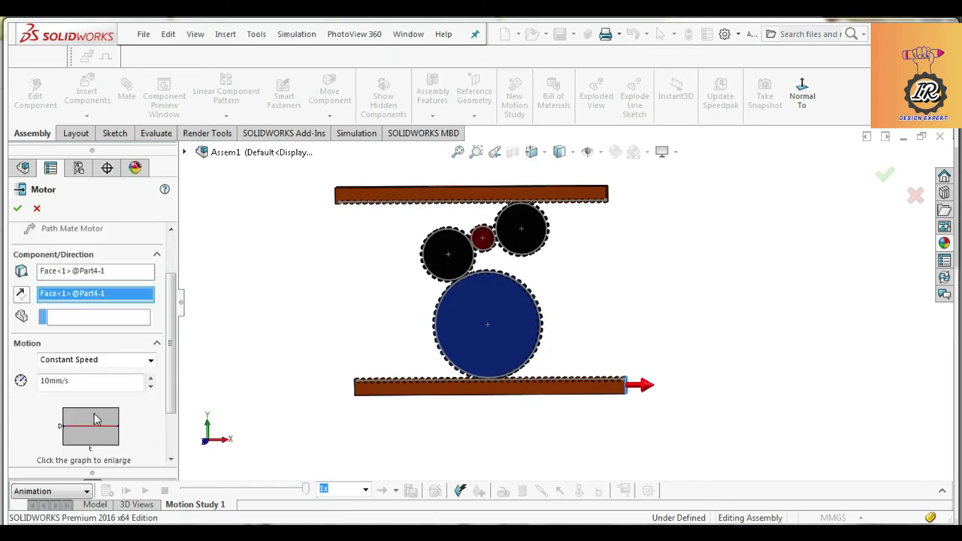
pyautogui.click(103, 361)
pyautogui.click(93, 396)
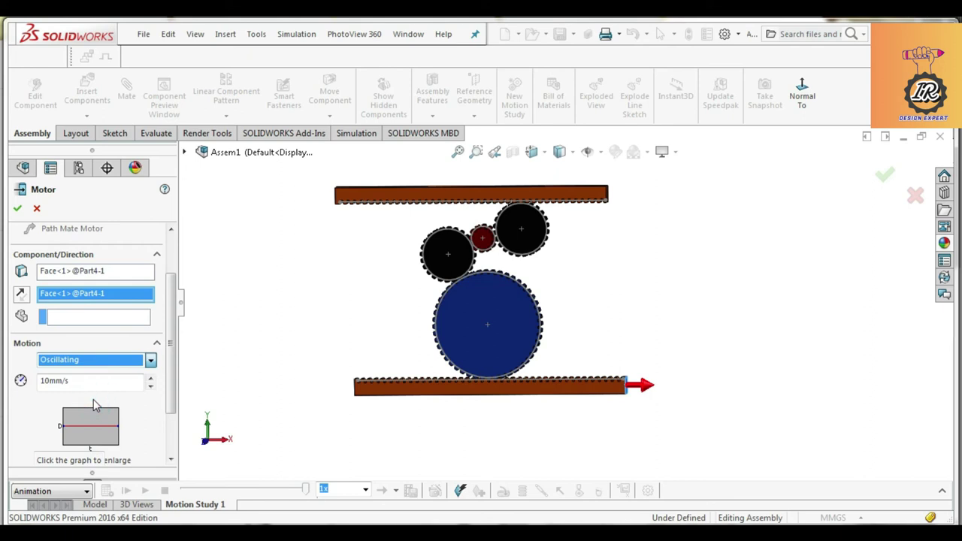
pyautogui.click(19, 210)
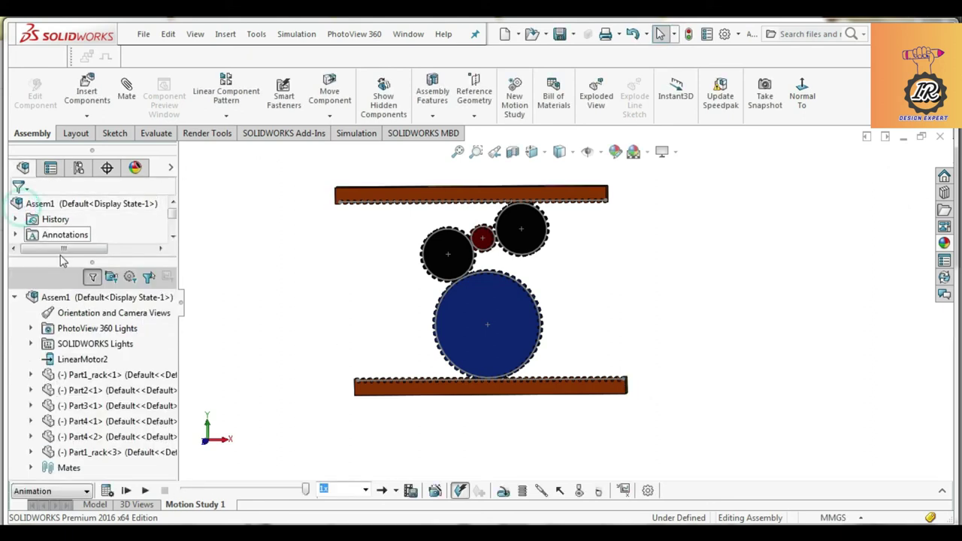
# Step: Gear-mate the blue gear's pitch circle to the left black gear's pitch circle
pyautogui.click(94, 504)
pyautogui.click(120, 105)
pyautogui.scroll(-5, 65, 398)
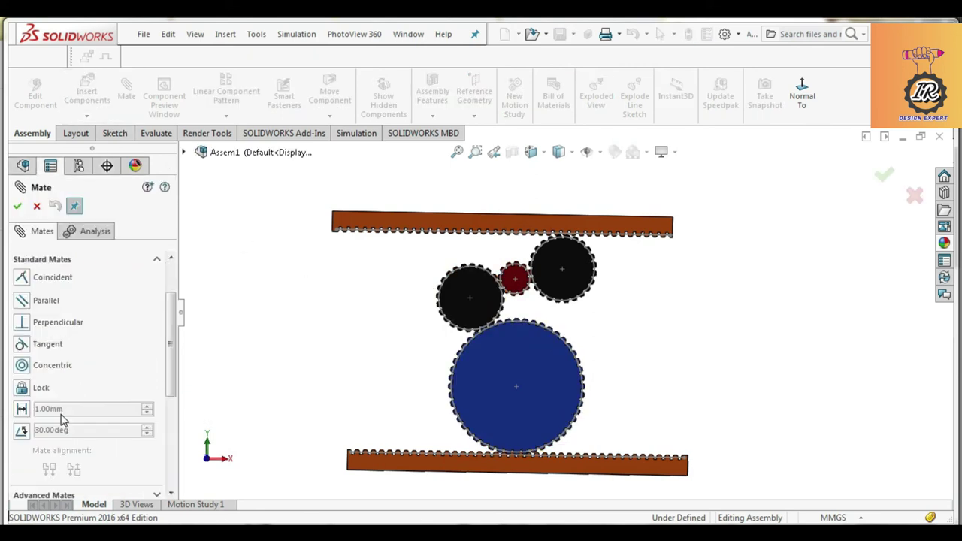
pyautogui.click(65, 397)
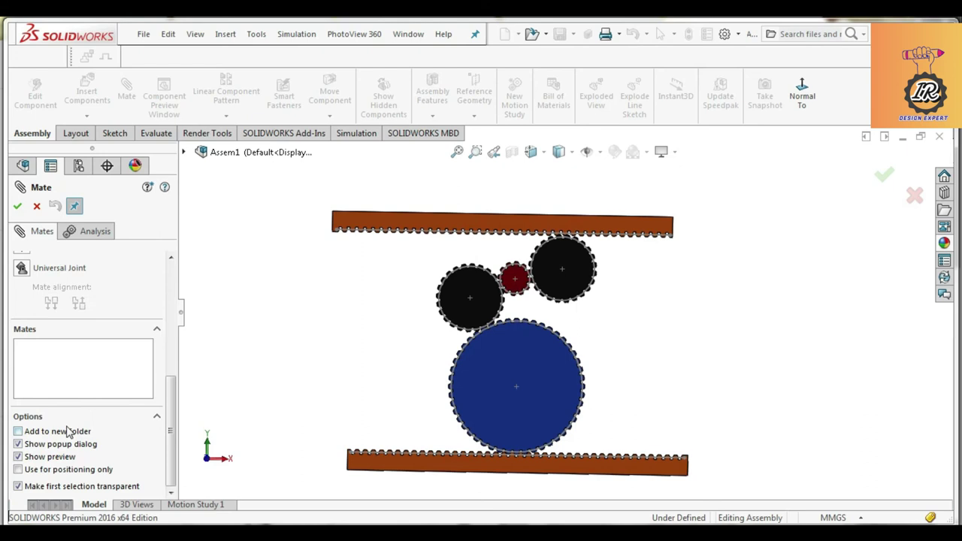
pyautogui.scroll(4, 39, 381)
pyautogui.click(23, 397)
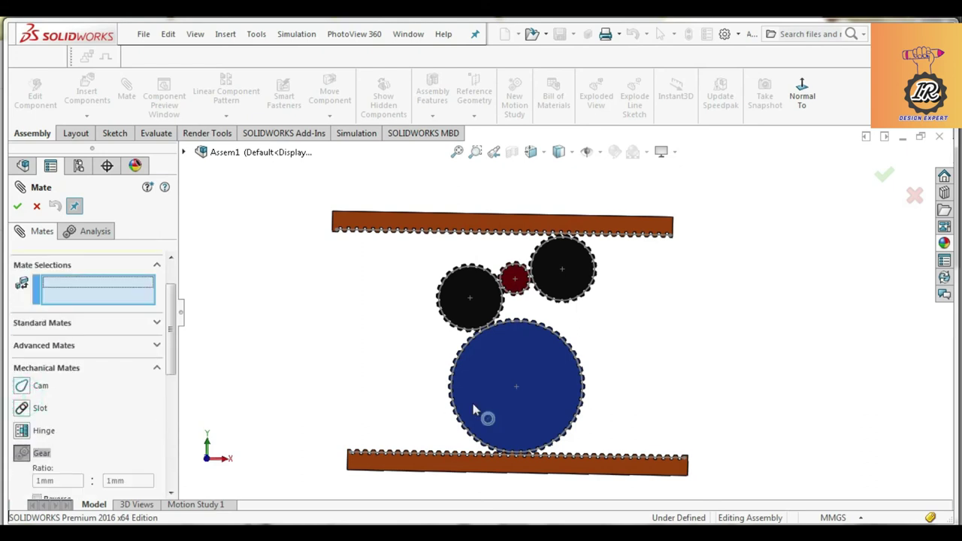
pyautogui.scroll(-6, 511, 333)
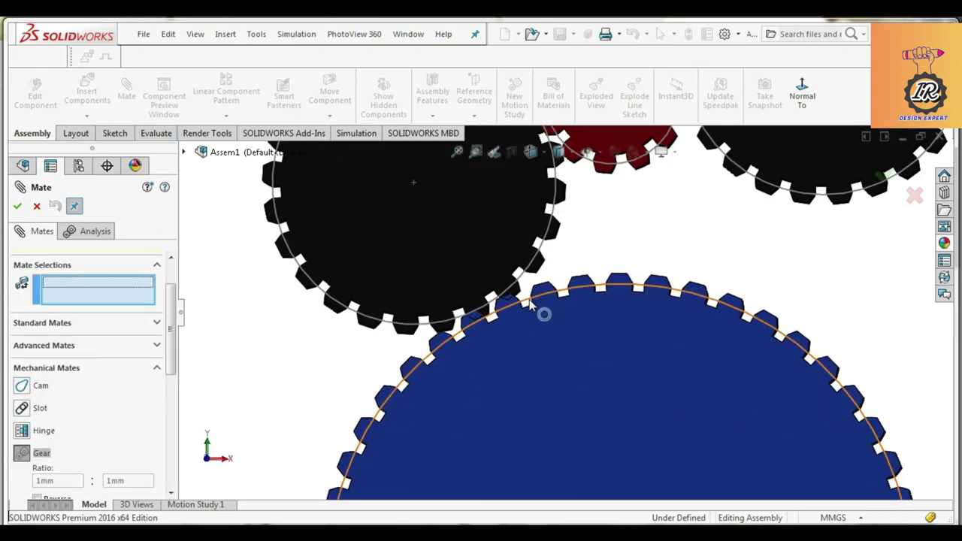
pyautogui.click(532, 296)
pyautogui.click(521, 275)
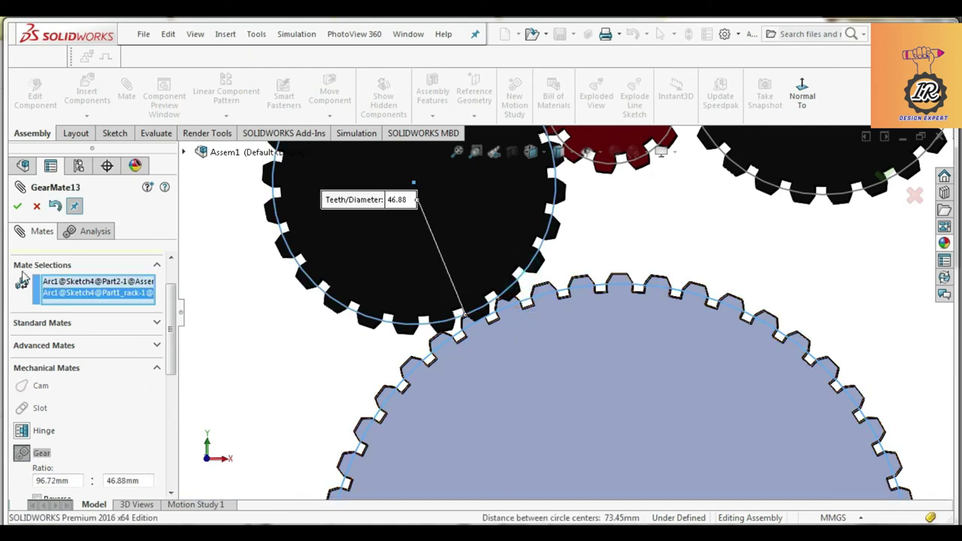
pyautogui.click(17, 205)
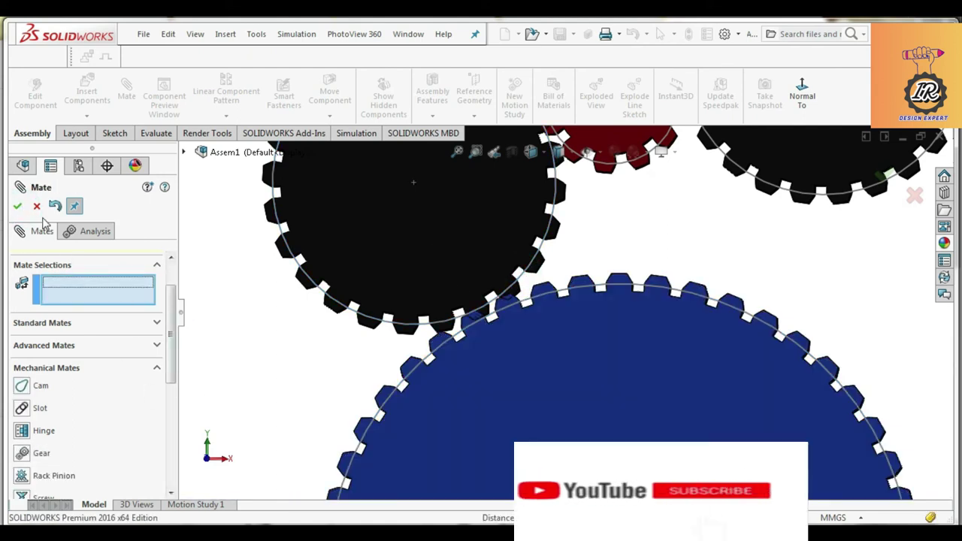
# Step: Gear-mate the red gear's pitch circle to the left black gear, replacing a wrong vertex pick
pyautogui.scroll(2, 444, 339)
pyautogui.scroll(-3, 605, 259)
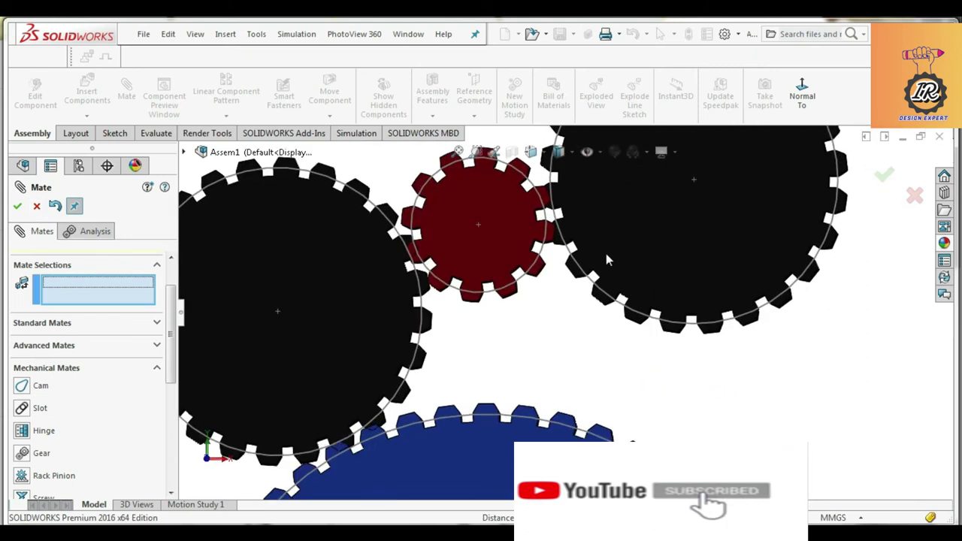
pyautogui.click(451, 284)
pyautogui.rightClick(91, 285)
pyautogui.click(139, 293)
pyautogui.click(454, 294)
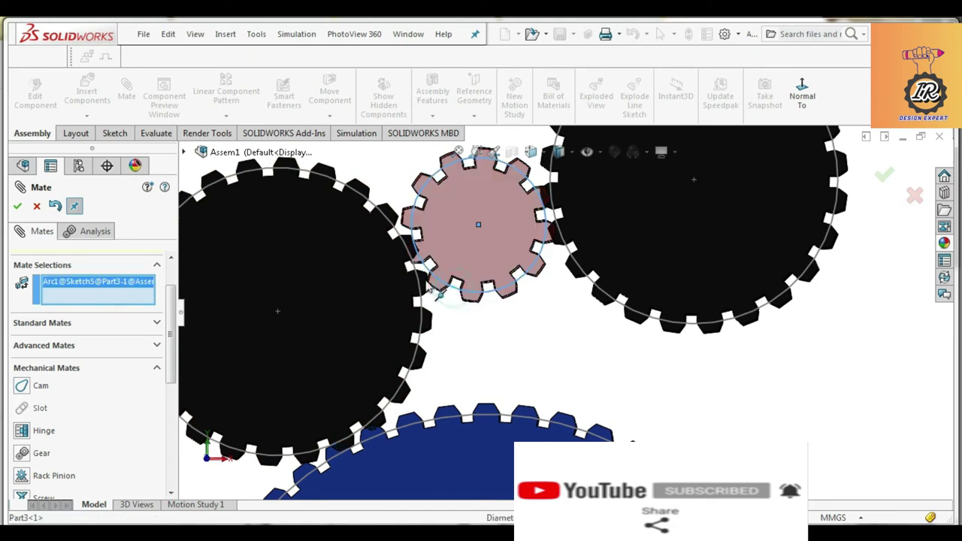
pyautogui.click(424, 302)
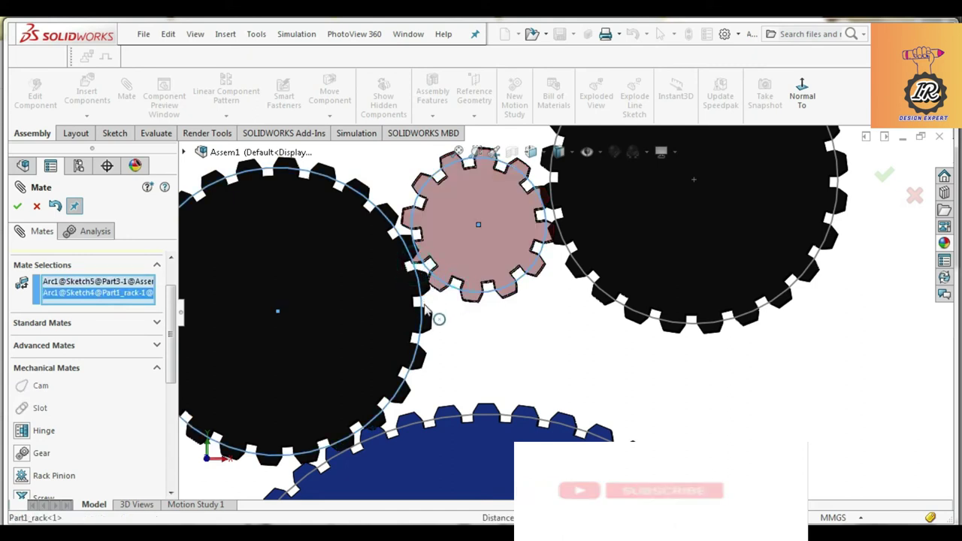
pyautogui.click(42, 453)
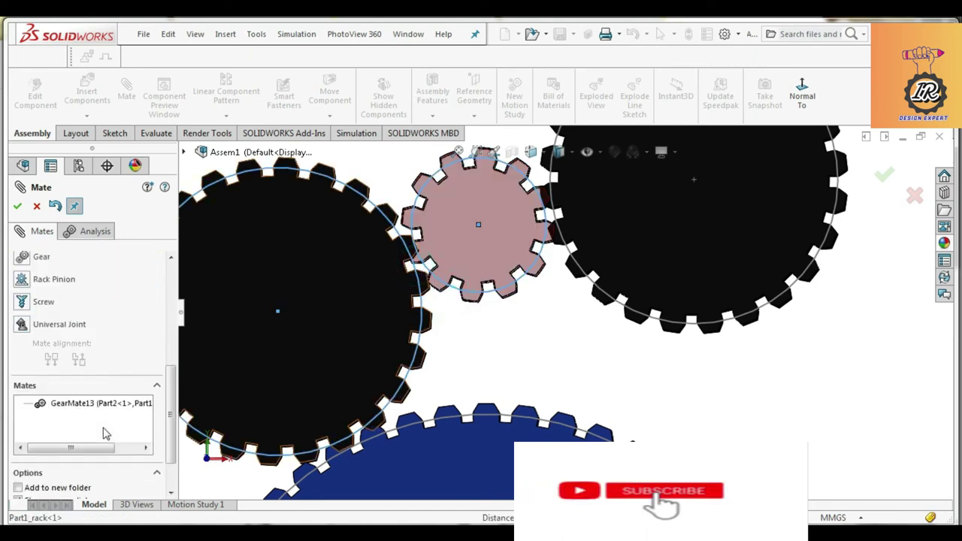
pyautogui.click(23, 257)
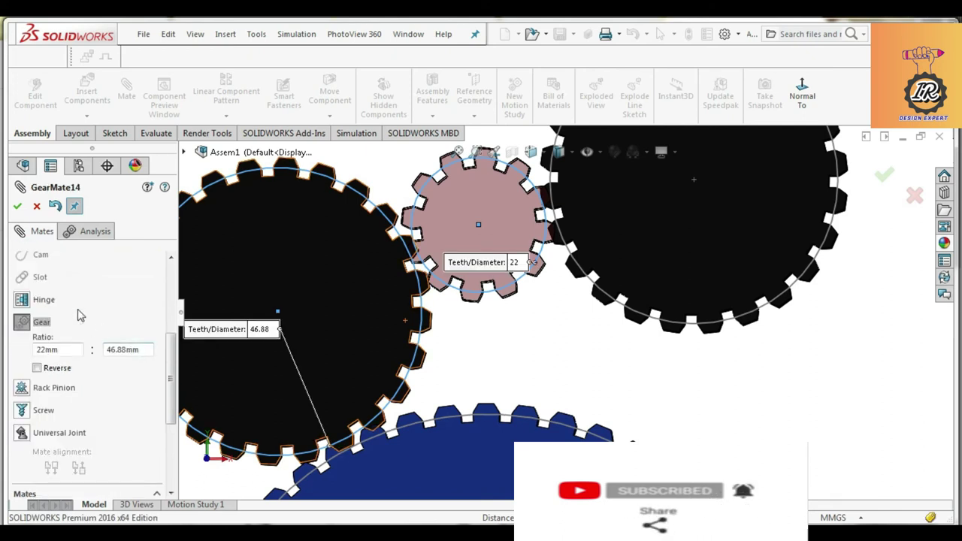
pyautogui.click(18, 207)
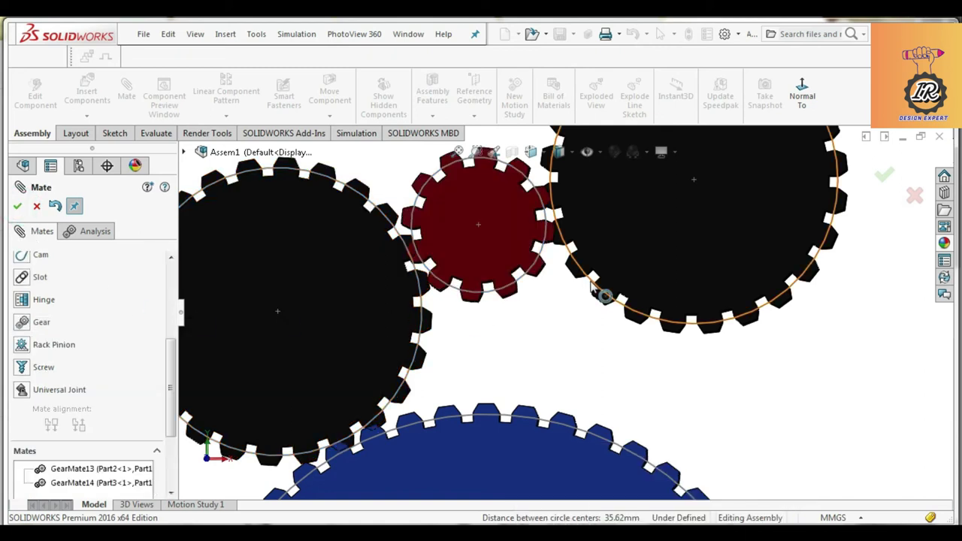
# Step: Gear-mate the right black gear to the red gear
pyautogui.click(590, 293)
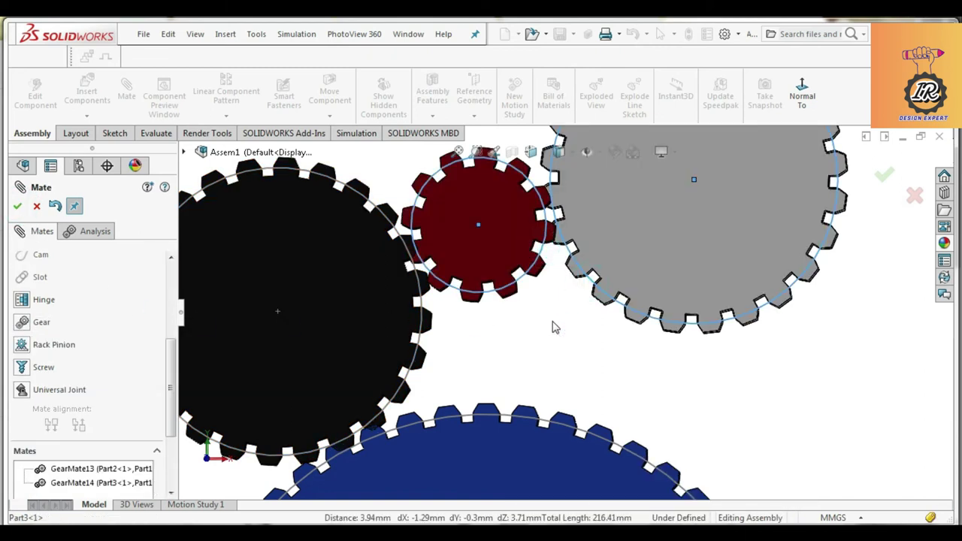
pyautogui.click(23, 322)
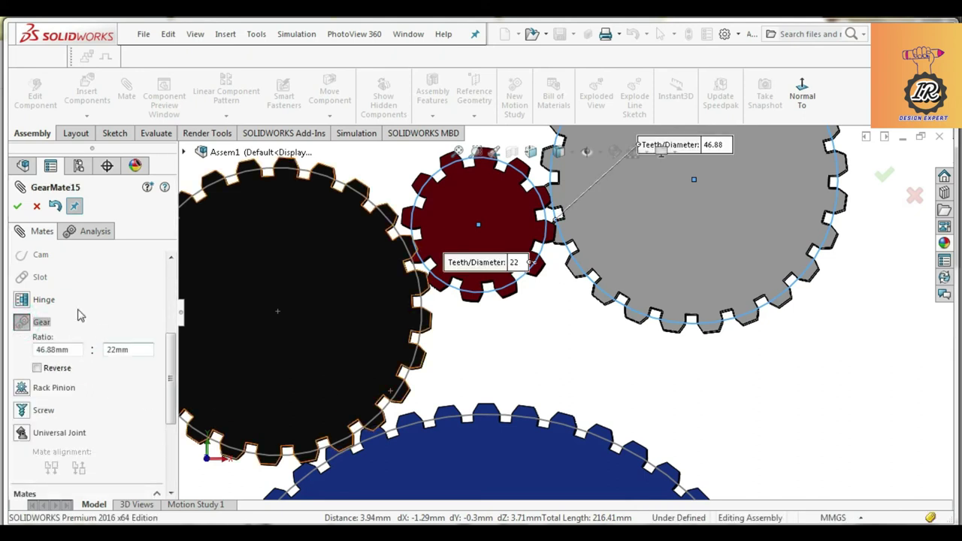
pyautogui.click(17, 206)
# Step: Start a rack-and-pinion mate and pick the upper rack's pitch line
pyautogui.press('f')
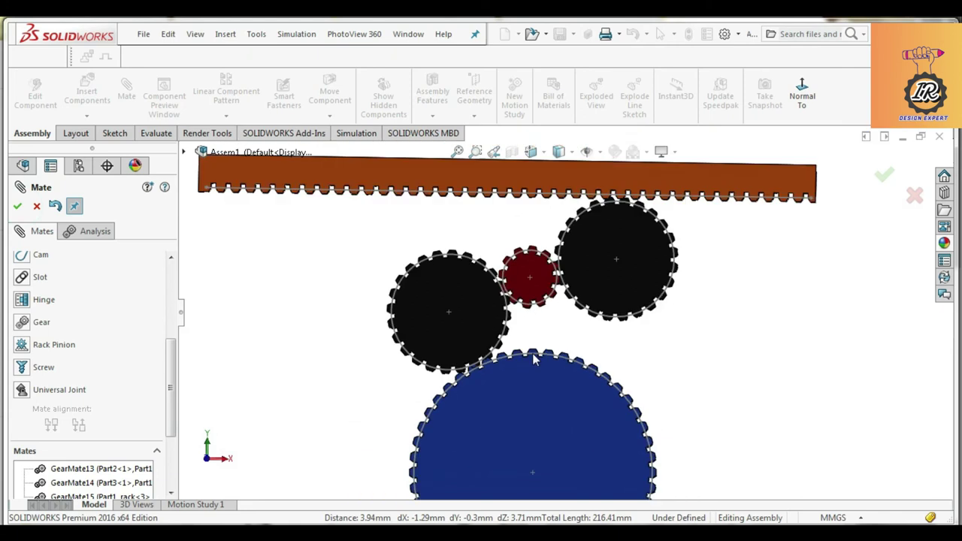
pyautogui.scroll(-3, 633, 272)
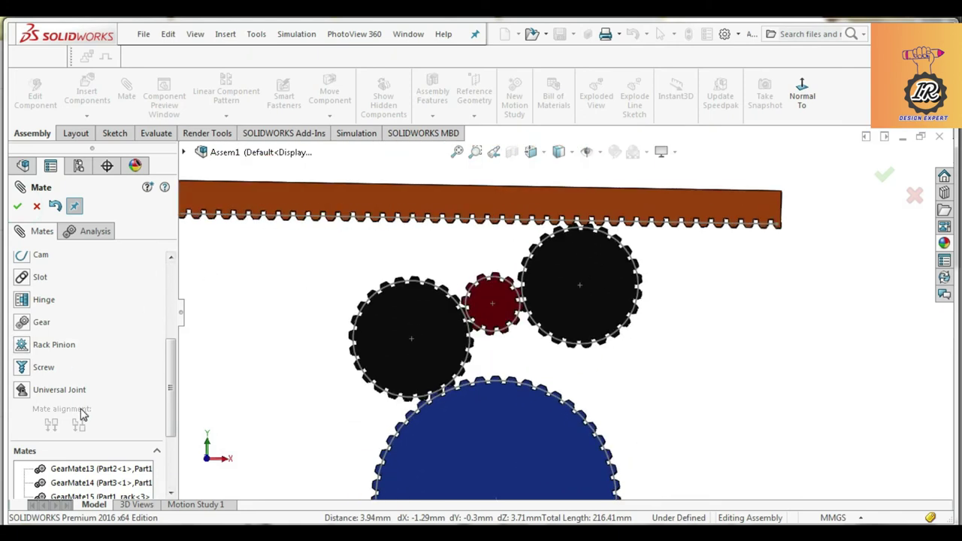
pyautogui.click(24, 345)
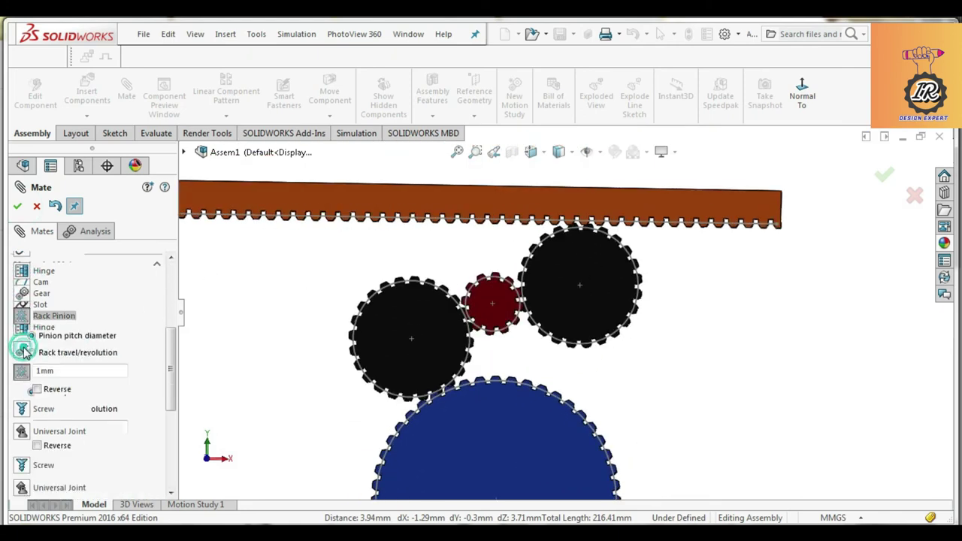
pyautogui.scroll(-3, 583, 233)
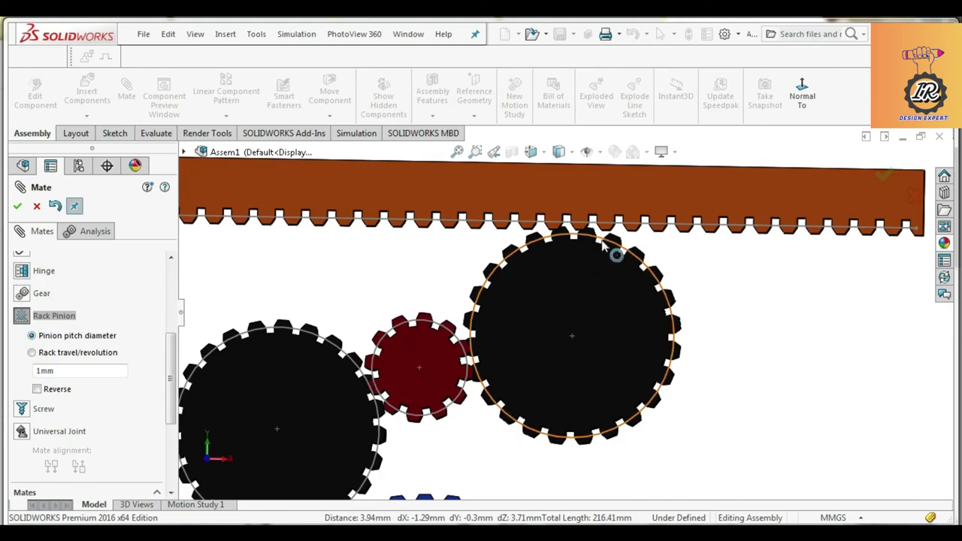
pyautogui.click(589, 219)
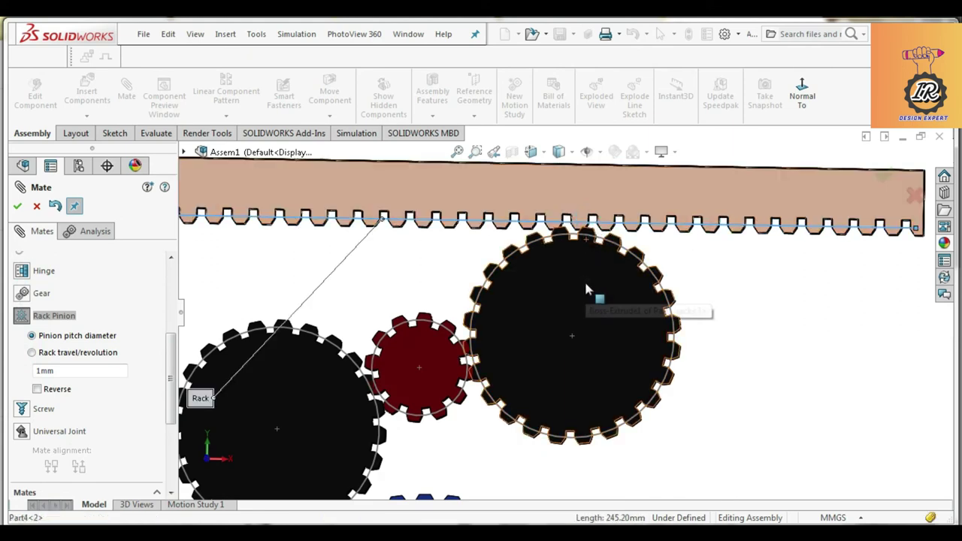
pyautogui.scroll(5, 584, 279)
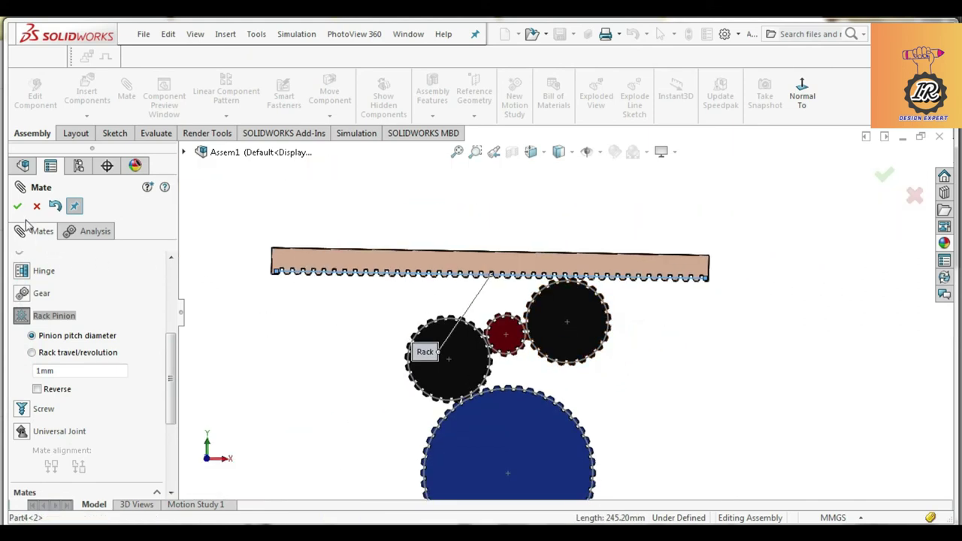
pyautogui.click(19, 206)
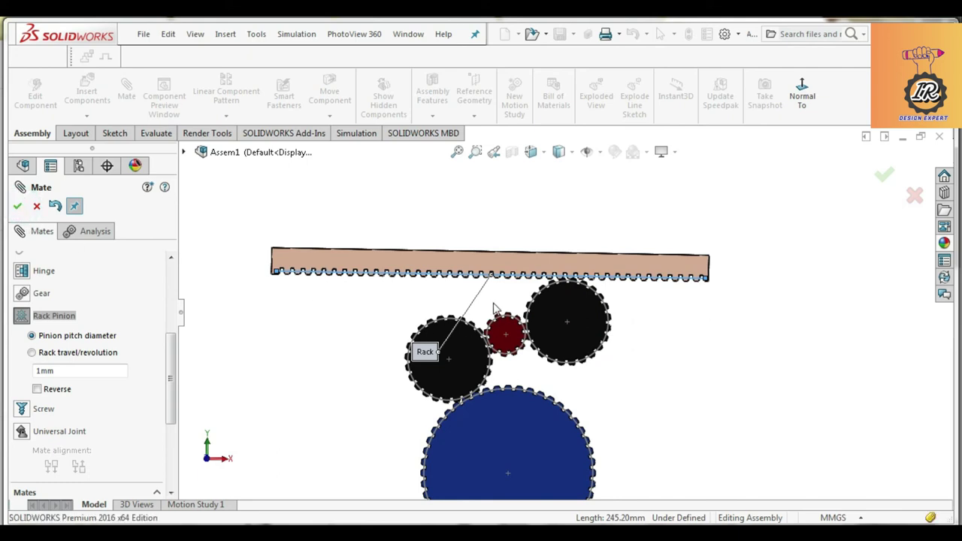
# Step: Re-pick the upper rack edge and upper-right gear circle, and accept the rack-and-pinion mate
pyautogui.scroll(3, 493, 307)
pyautogui.scroll(-6, 528, 364)
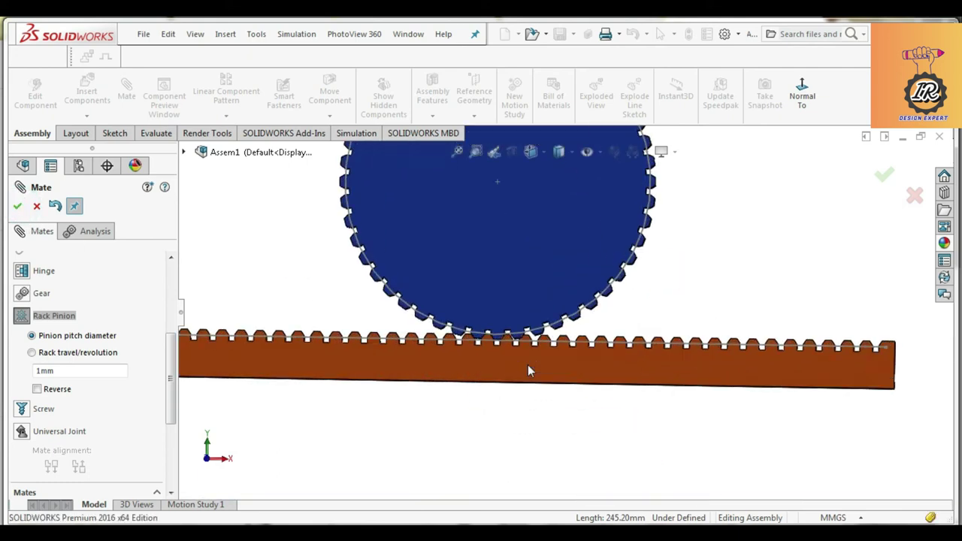
pyautogui.scroll(-2, 527, 368)
pyautogui.scroll(2, 72, 338)
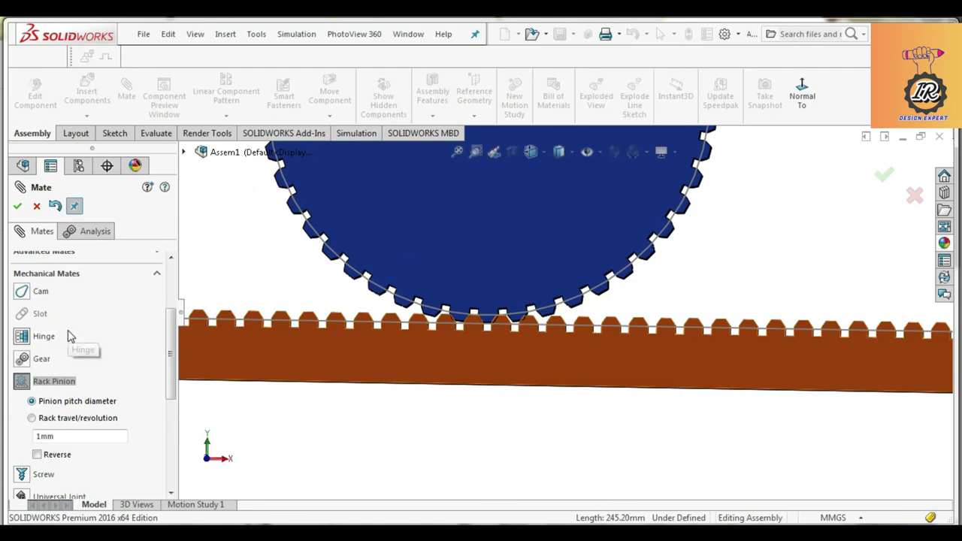
pyautogui.moveTo(171, 330); pyautogui.dragTo(184, 275)
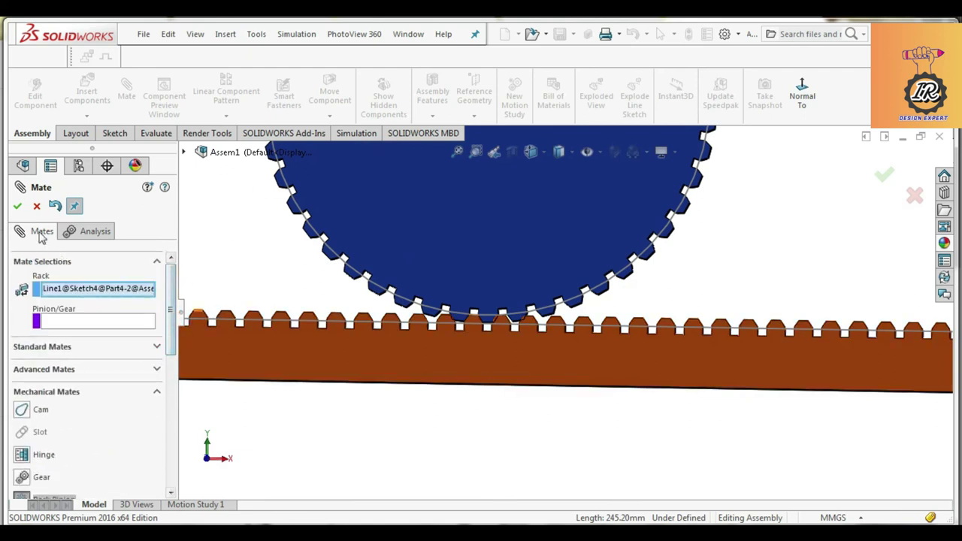
pyautogui.scroll(4, 661, 349)
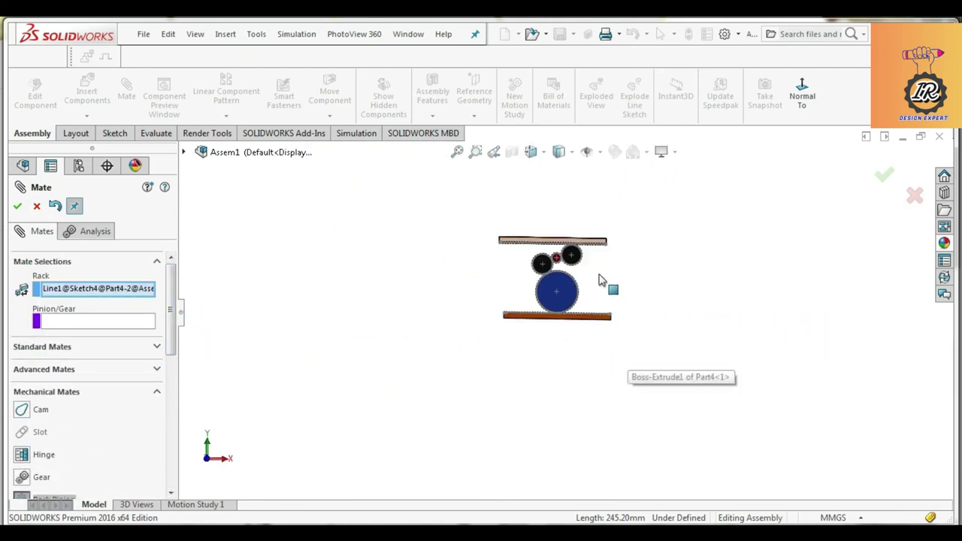
pyautogui.scroll(-4, 586, 297)
pyautogui.scroll(-2, 582, 256)
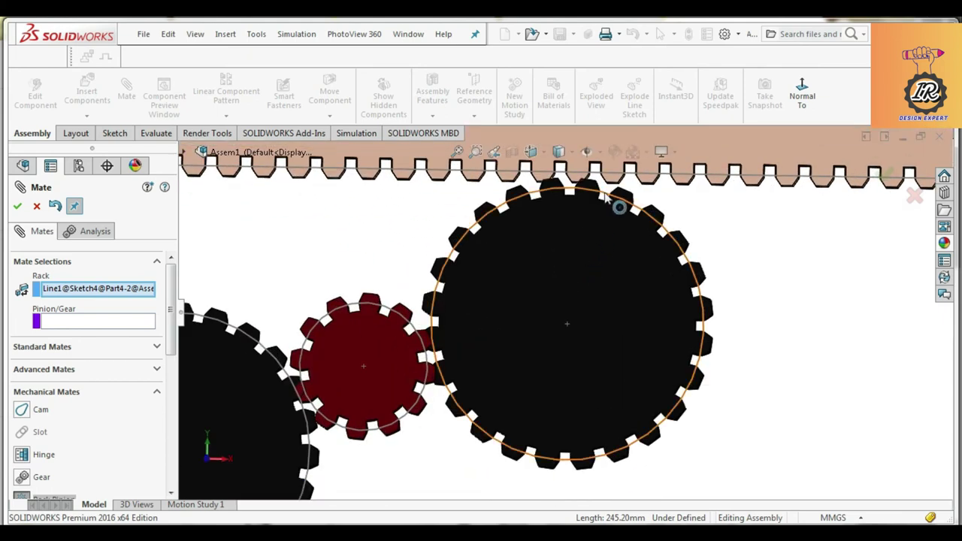
pyautogui.click(598, 184)
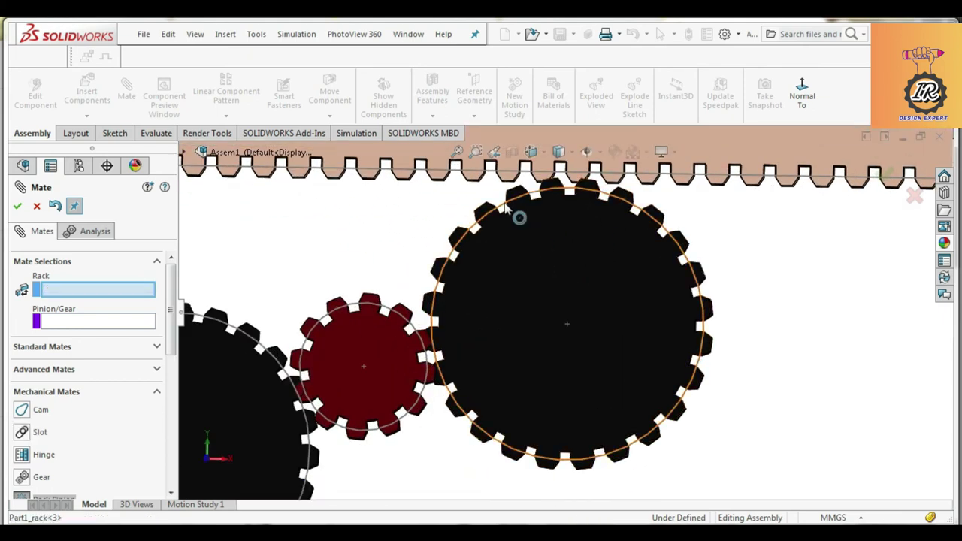
pyautogui.click(66, 323)
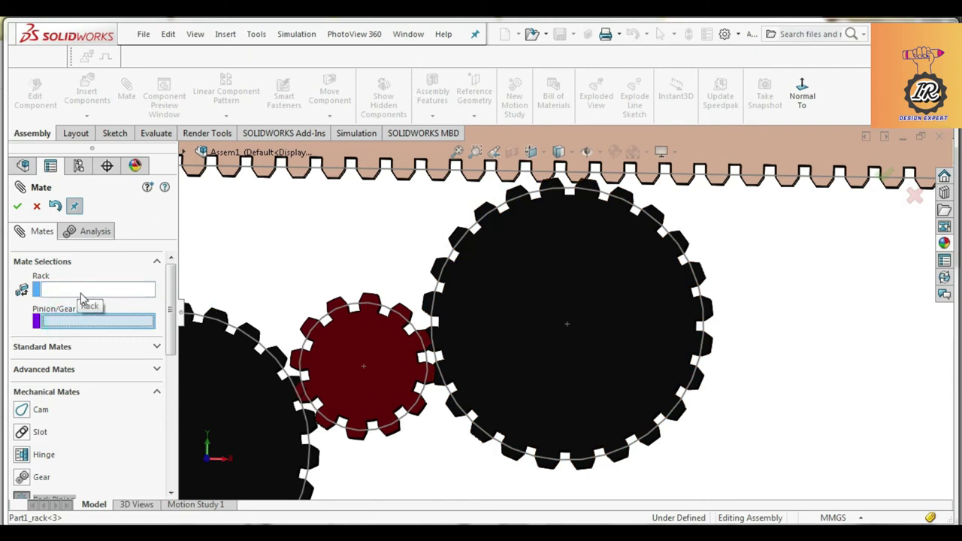
pyautogui.click(81, 291)
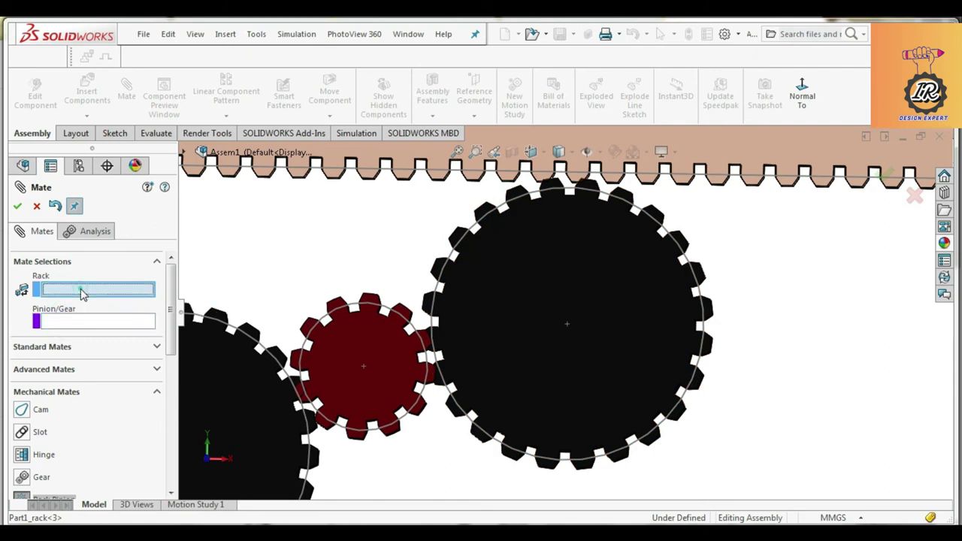
pyautogui.click(528, 175)
pyautogui.click(509, 206)
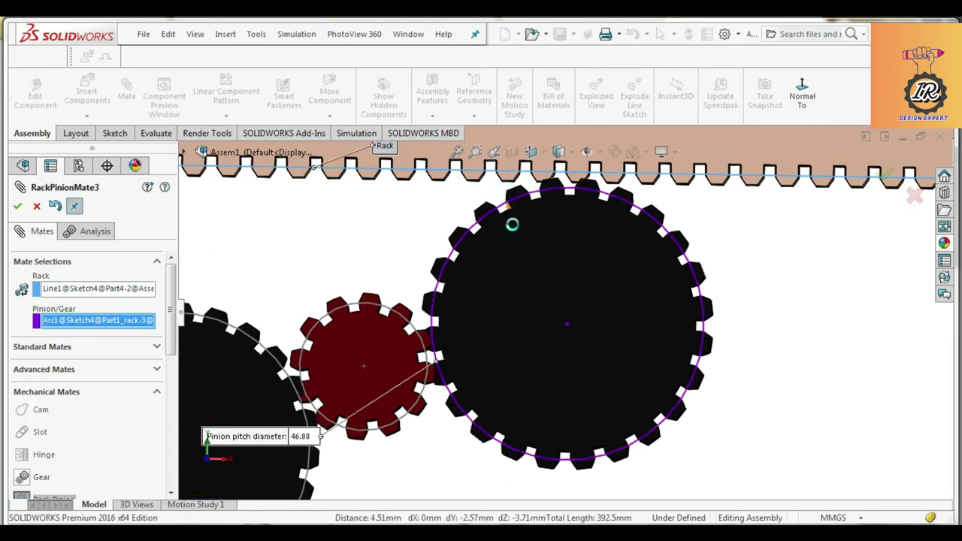
pyautogui.click(18, 205)
# Step: Rack-and-pinion mate the bottom rack's top edge to the blue gear's pitch circle
pyautogui.scroll(10, 480, 248)
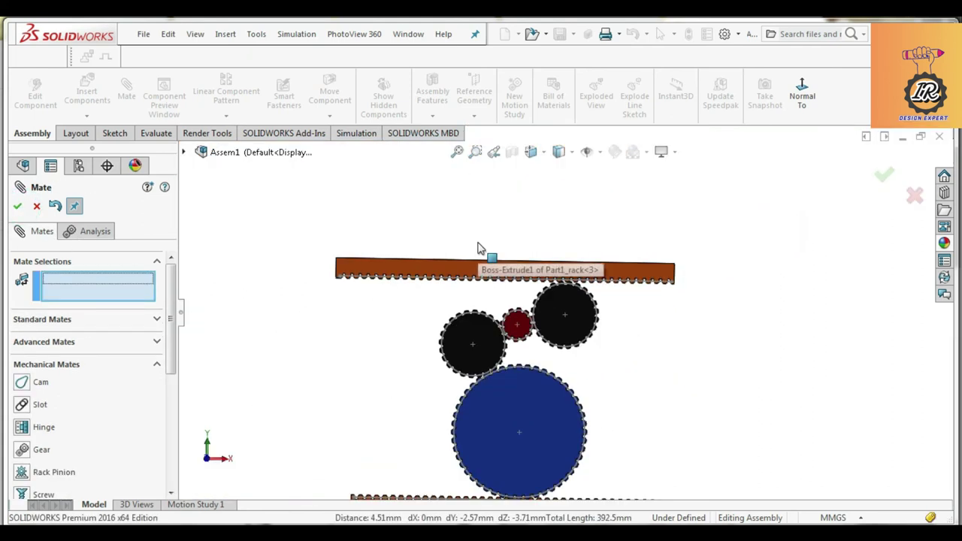
pyautogui.scroll(-3, 548, 374)
pyautogui.scroll(-10, 605, 369)
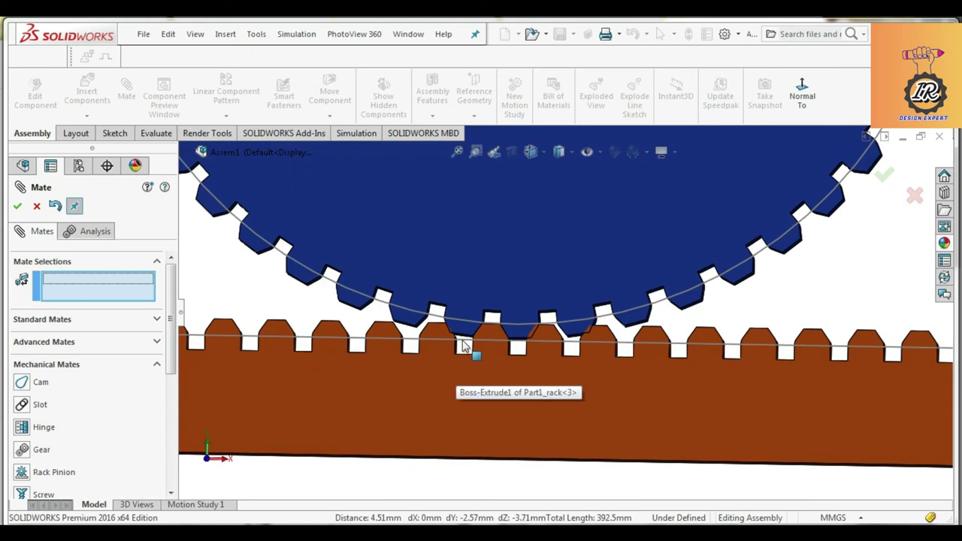
pyautogui.click(490, 322)
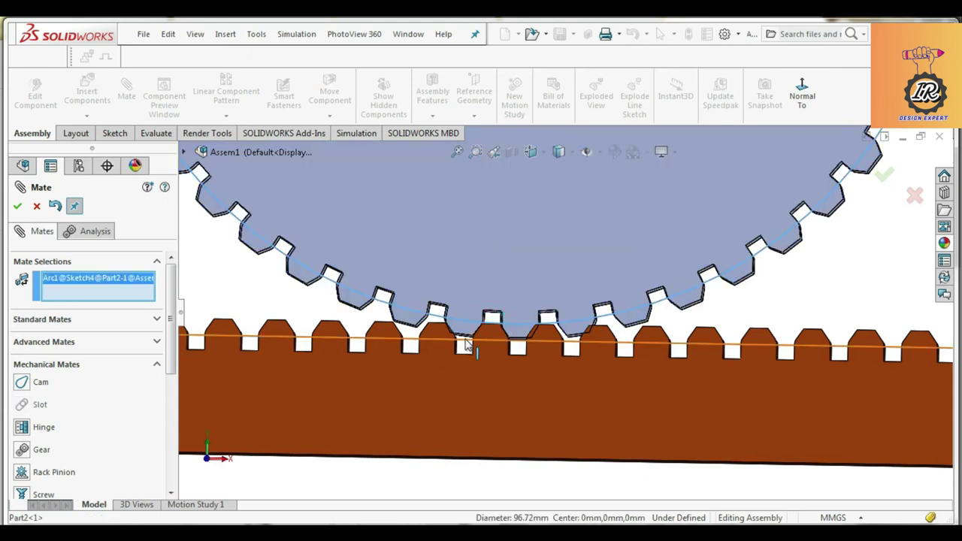
pyautogui.click(465, 344)
pyautogui.scroll(-2, 87, 443)
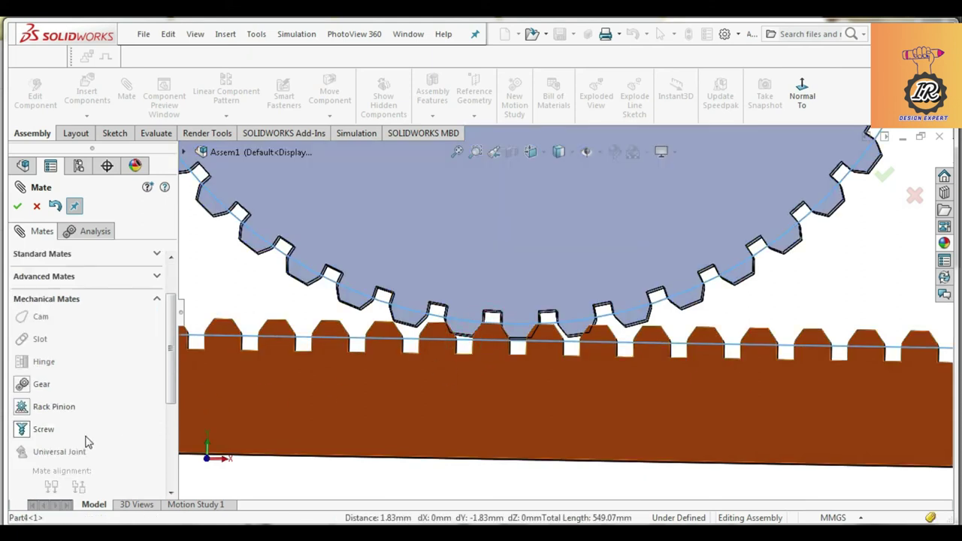
pyautogui.click(25, 409)
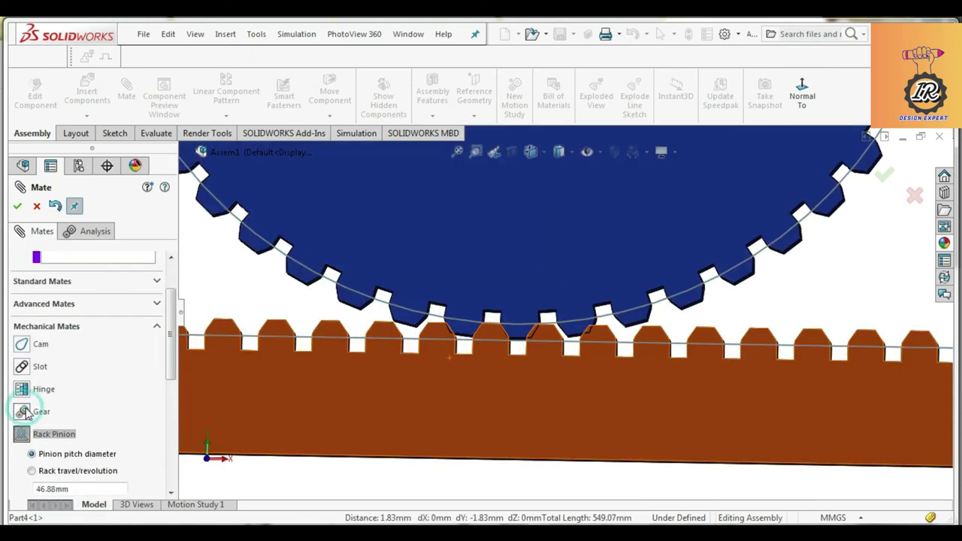
pyautogui.click(17, 206)
pyautogui.press('f')
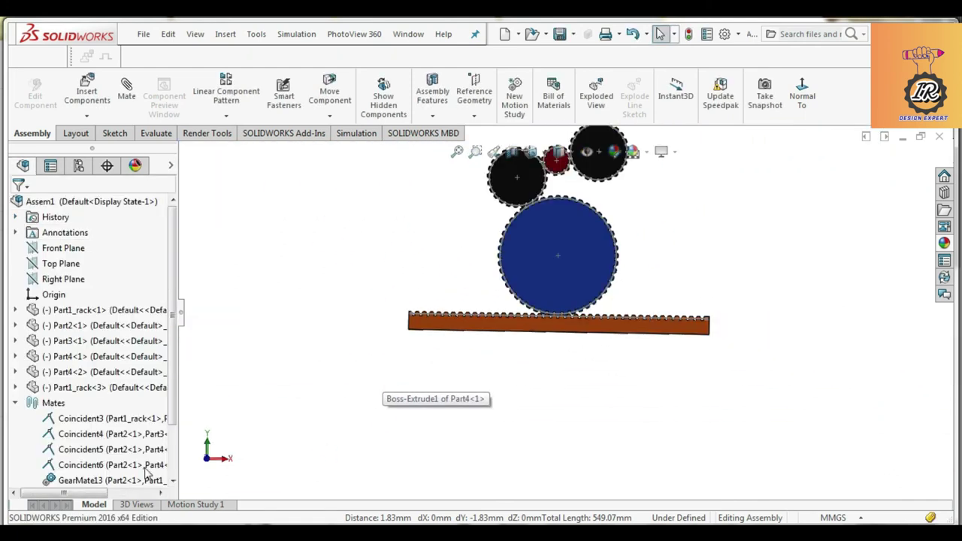
pyautogui.scroll(-2, 143, 436)
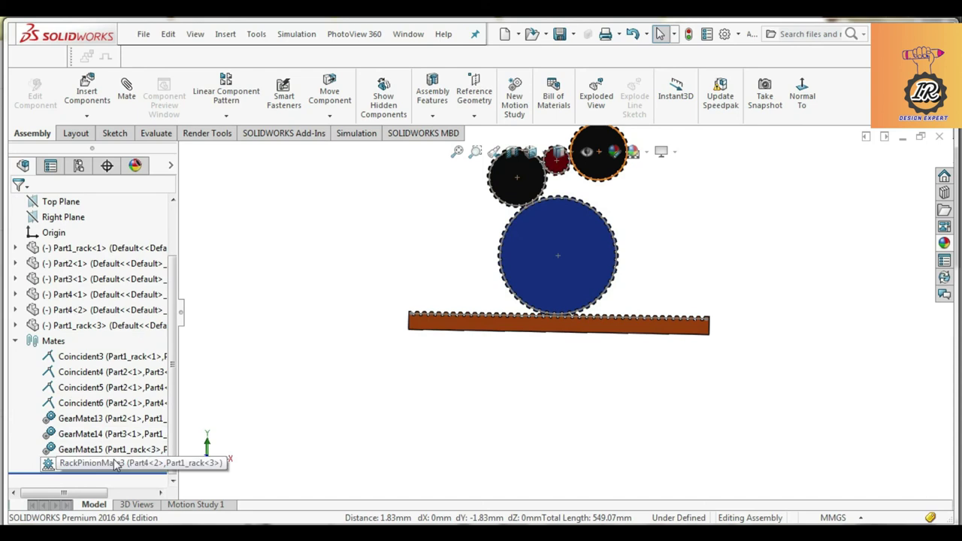
# Step: Edit GearMate15 and clear its existing gear selections
pyautogui.click(112, 449)
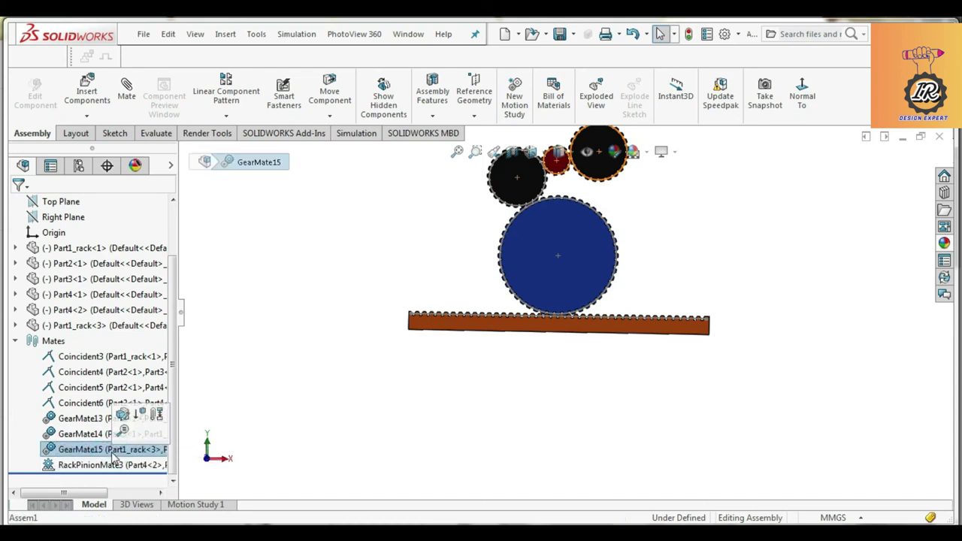
pyautogui.press('f')
pyautogui.scroll(-5, 646, 180)
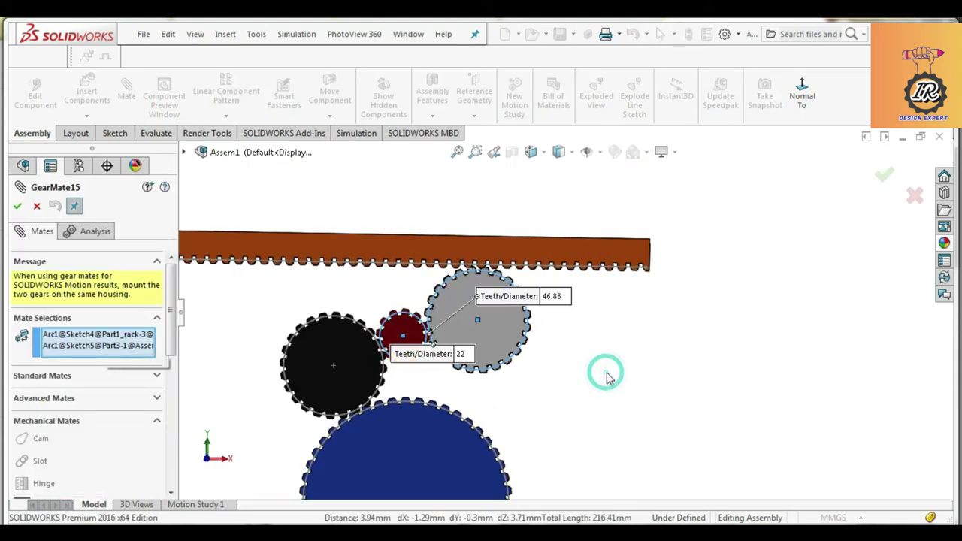
pyautogui.rightClick(89, 337)
pyautogui.click(120, 365)
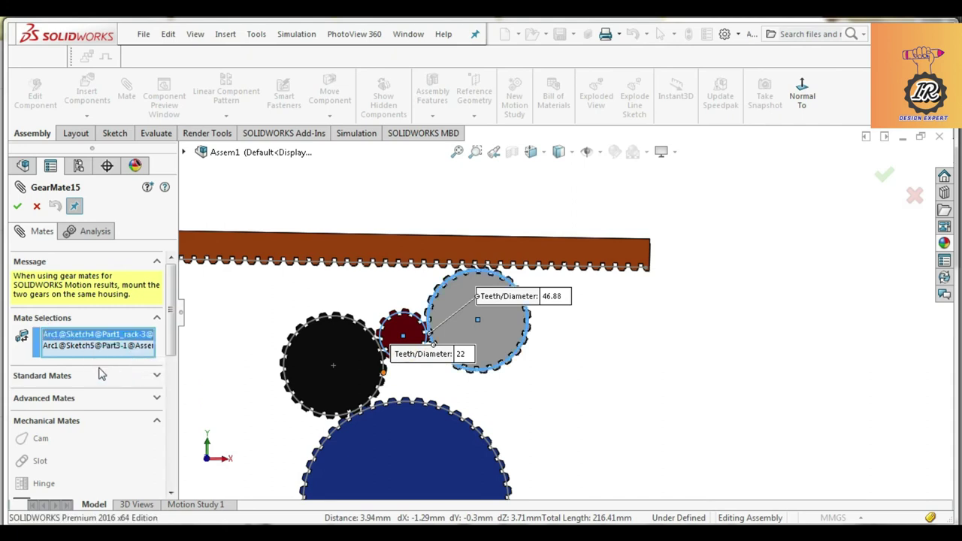
pyautogui.rightClick(101, 343)
pyautogui.click(120, 342)
# Step: Redefine it as RackPinionMate4 between the upper rack and upper-right gear
pyautogui.scroll(-5, 92, 434)
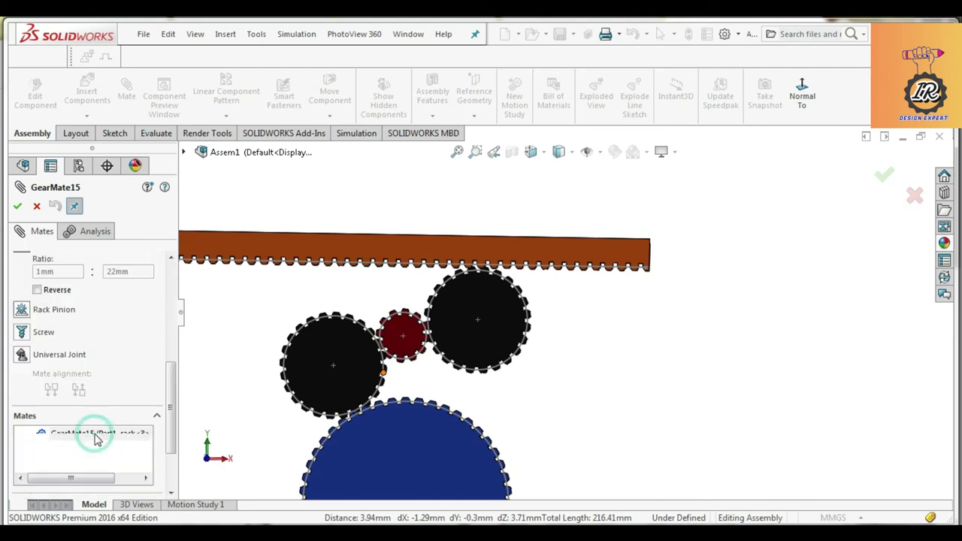
pyautogui.scroll(-3, 82, 409)
pyautogui.scroll(3, 80, 417)
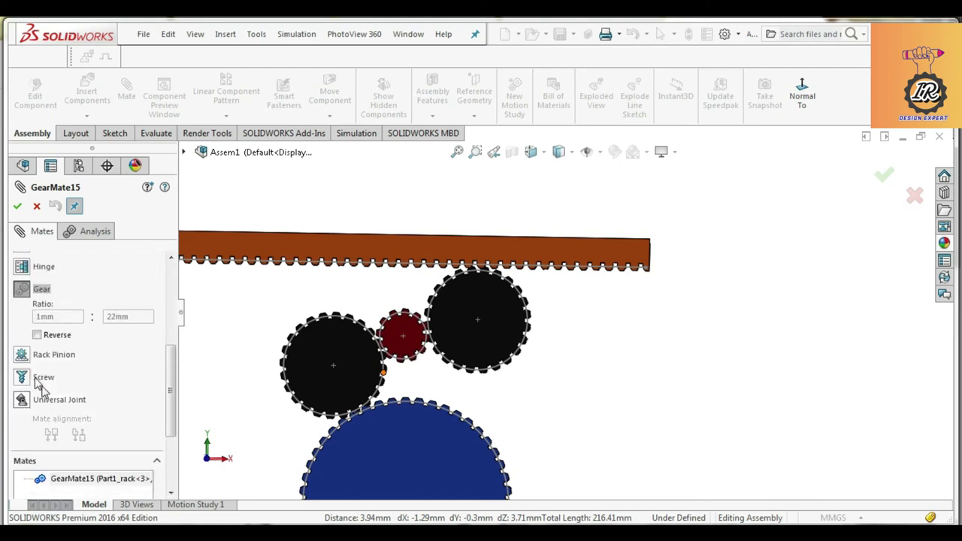
pyautogui.click(25, 356)
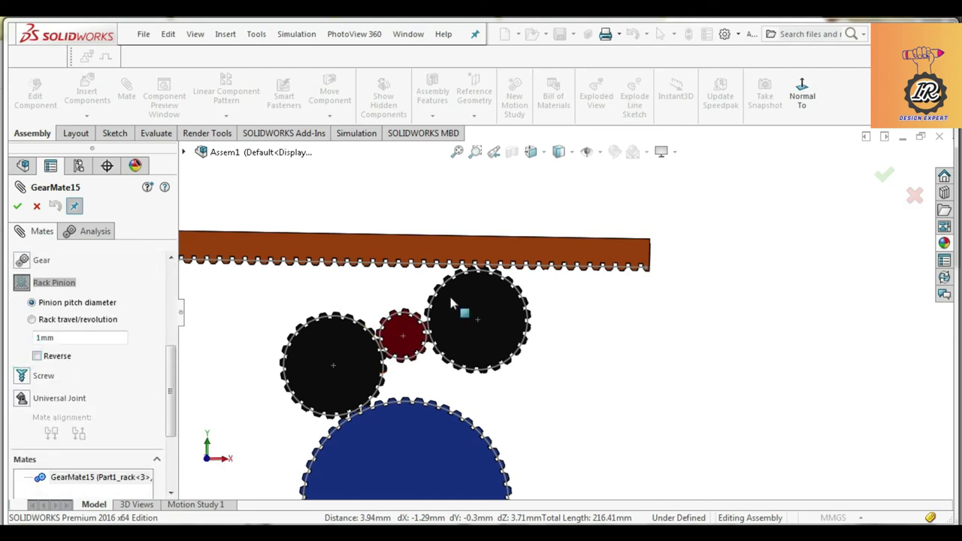
pyautogui.click(515, 272)
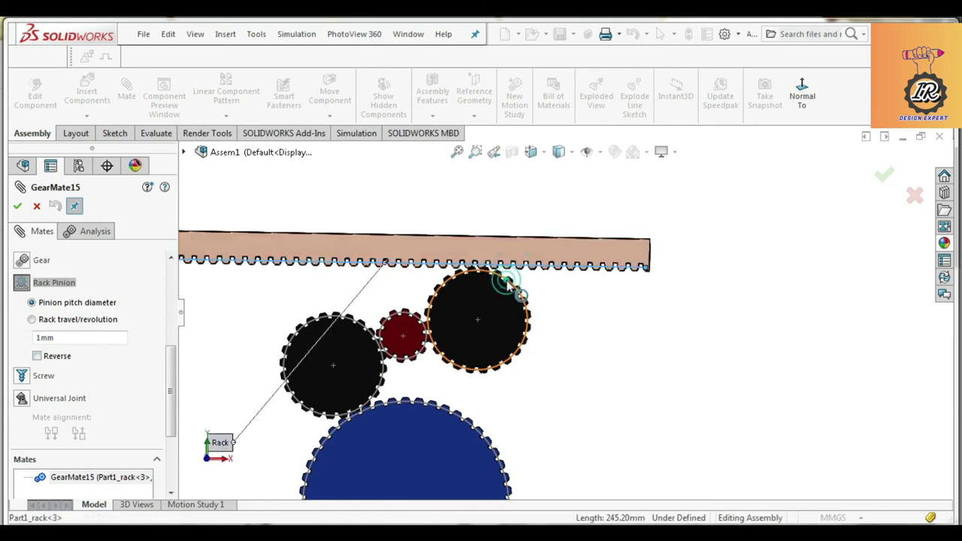
pyautogui.click(508, 282)
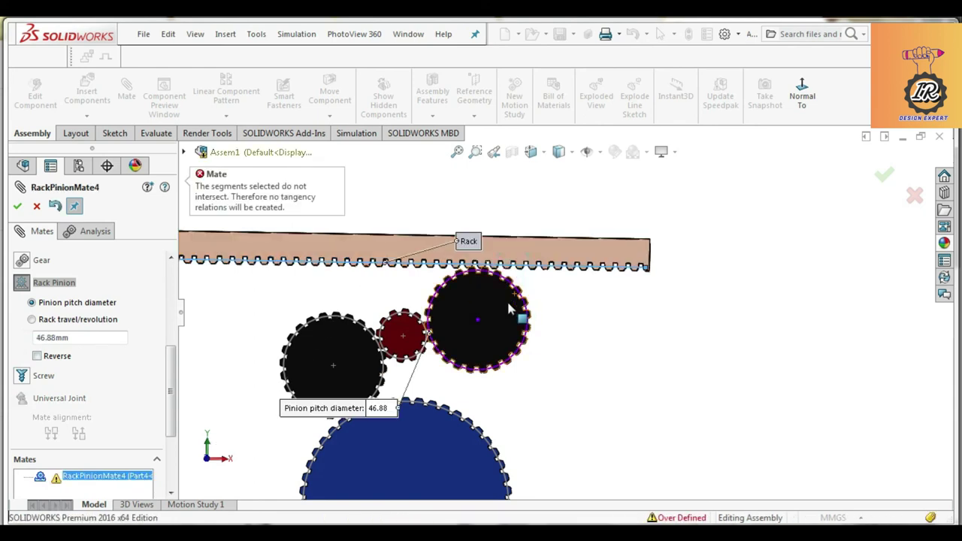
pyautogui.click(18, 205)
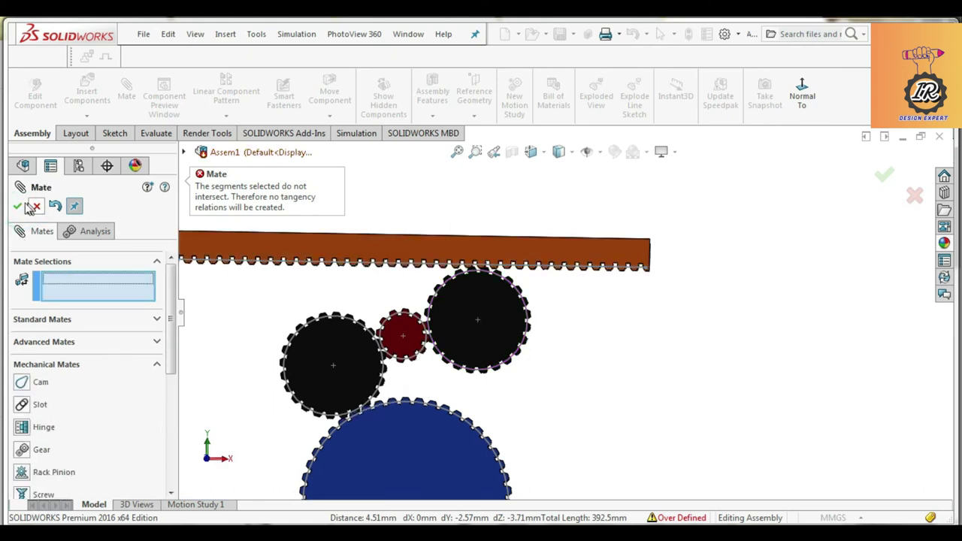
pyautogui.click(32, 207)
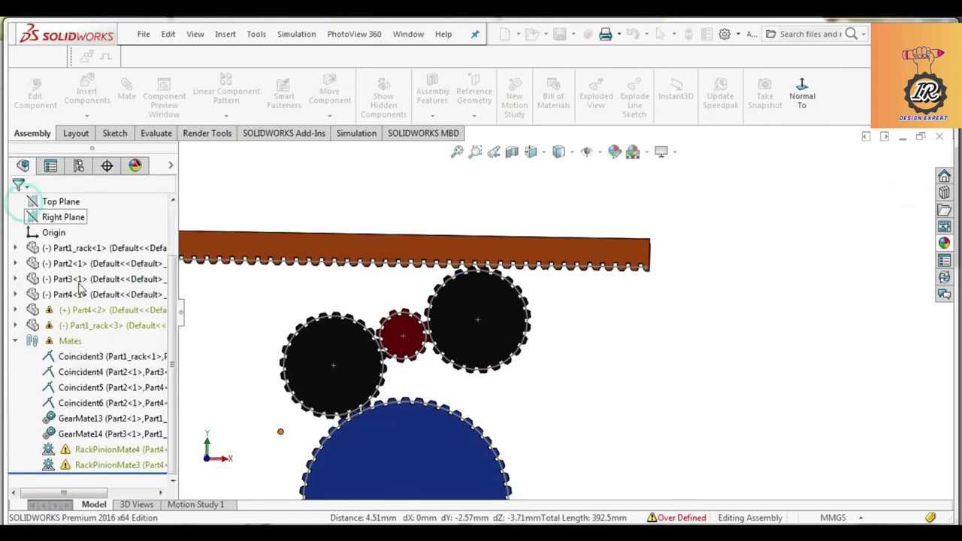
pyautogui.click(107, 450)
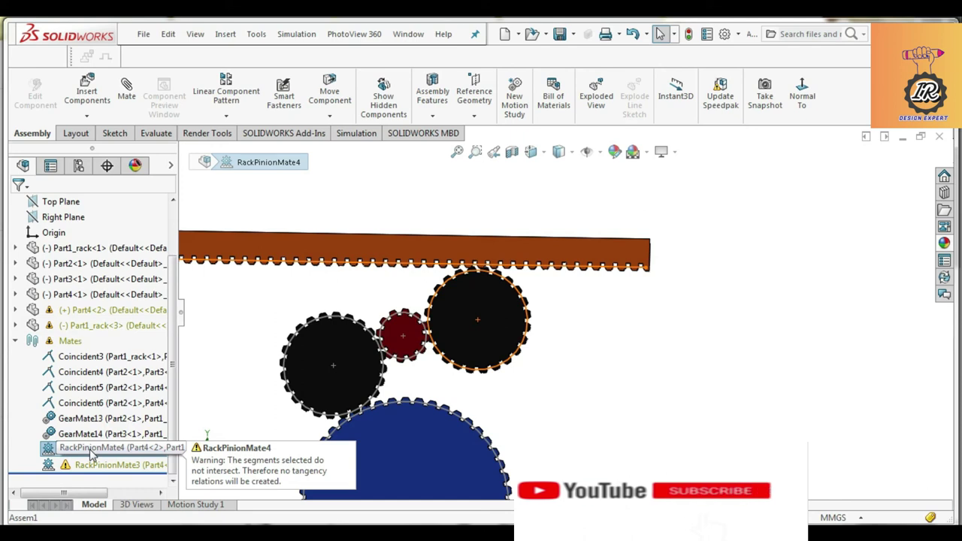
pyautogui.press('Delete')
pyautogui.click(294, 197)
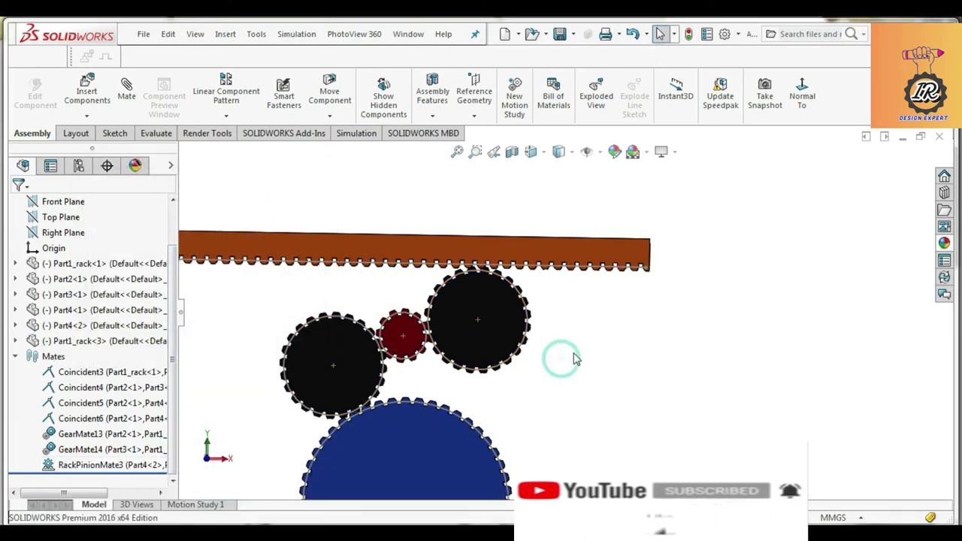
pyautogui.click(88, 463)
pyautogui.scroll(-5, 566, 382)
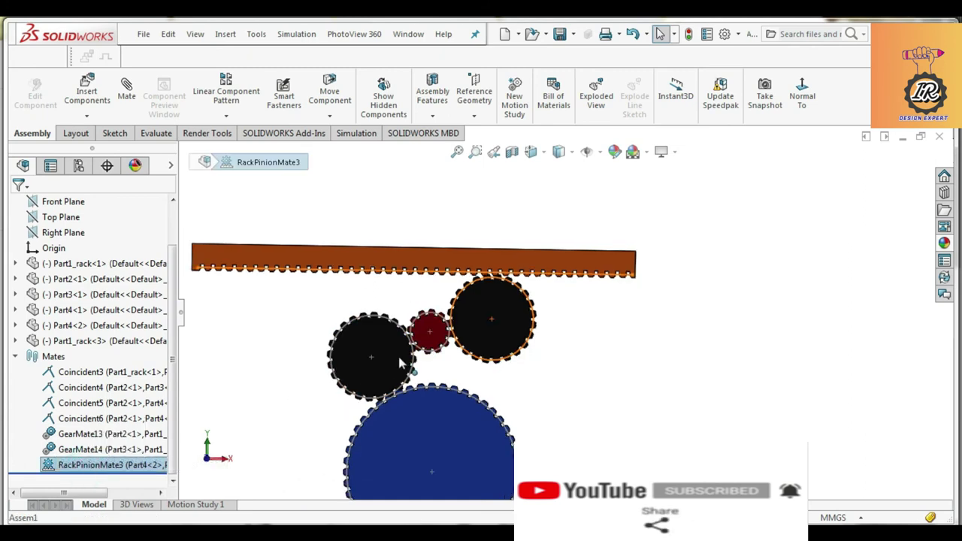
pyautogui.scroll(3, 566, 350)
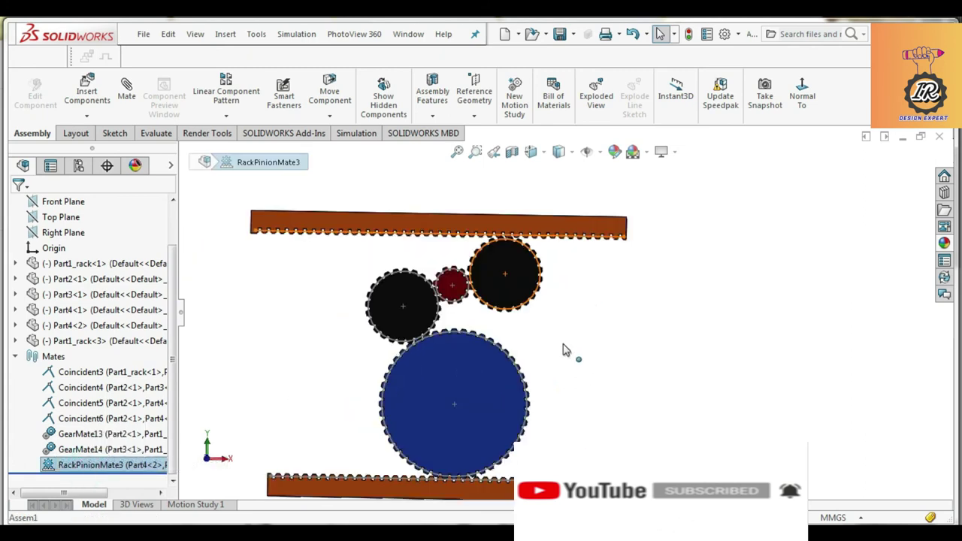
pyautogui.click(126, 90)
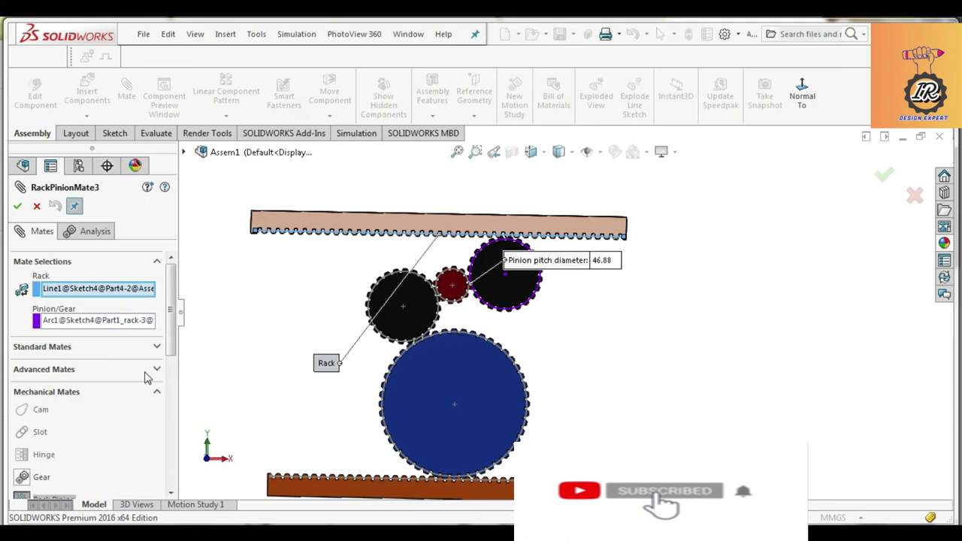
pyautogui.scroll(5, 144, 391)
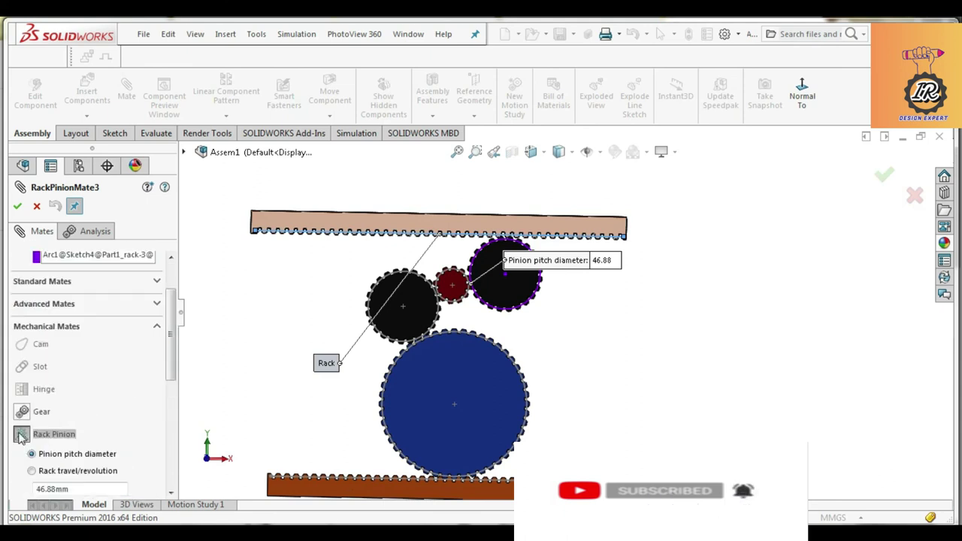
pyautogui.rightClick(107, 290)
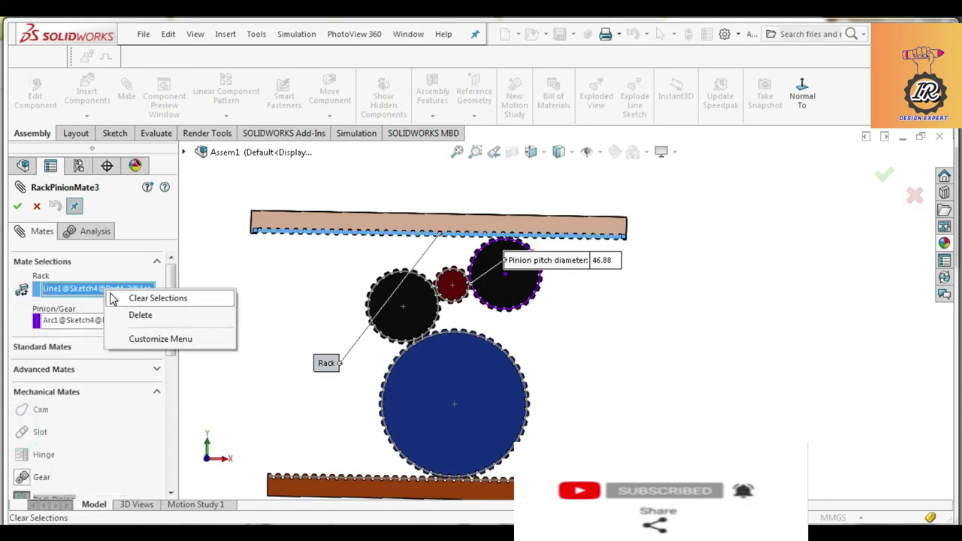
pyautogui.click(39, 206)
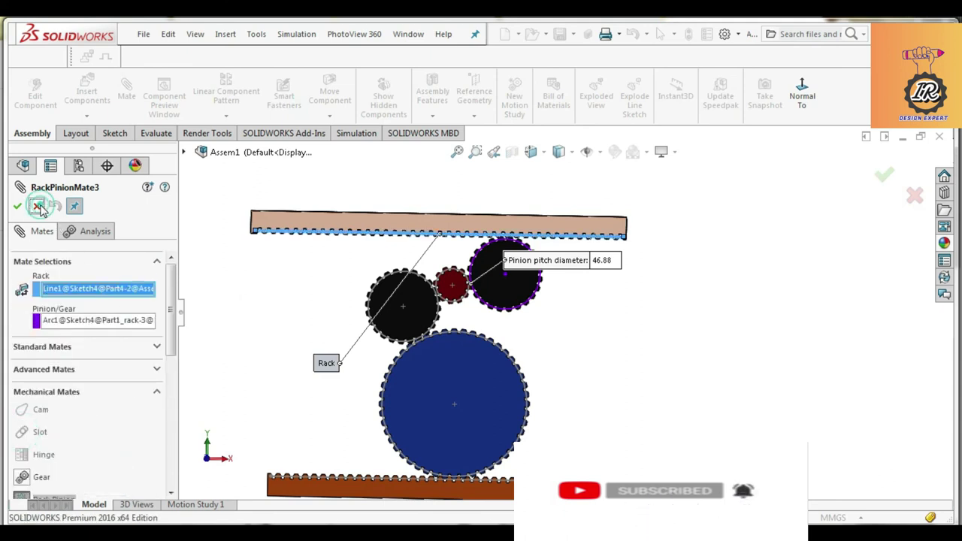
pyautogui.click(223, 272)
pyautogui.click(38, 208)
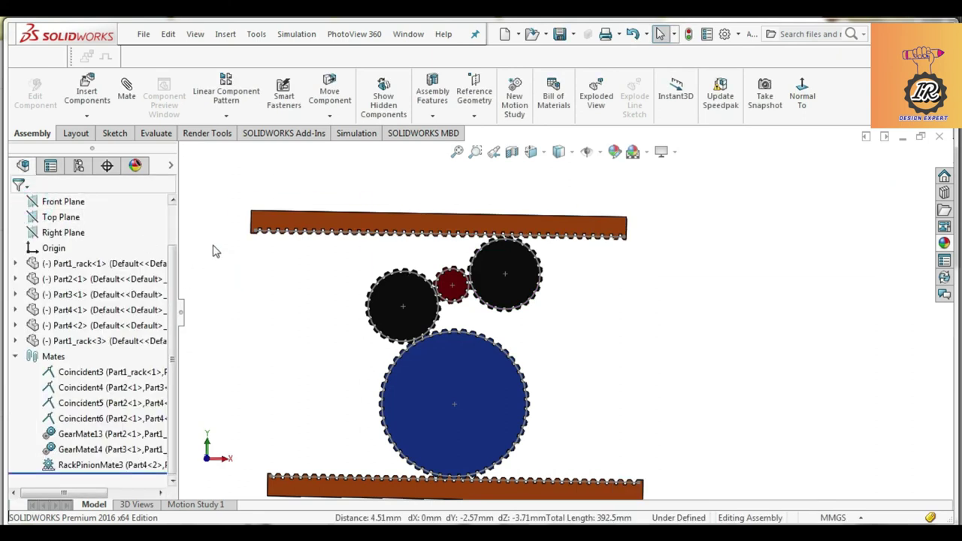
pyautogui.click(219, 245)
# Step: Create RackPinionMate5 linking the bottom rack edge to the blue gear at 96.72 mm pitch diameter
pyautogui.click(125, 87)
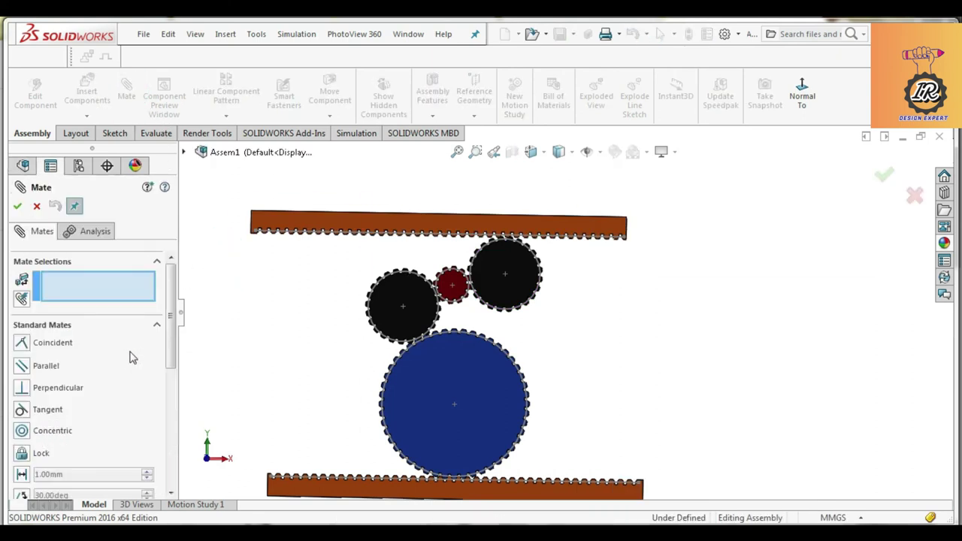
pyautogui.scroll(-5, 107, 365)
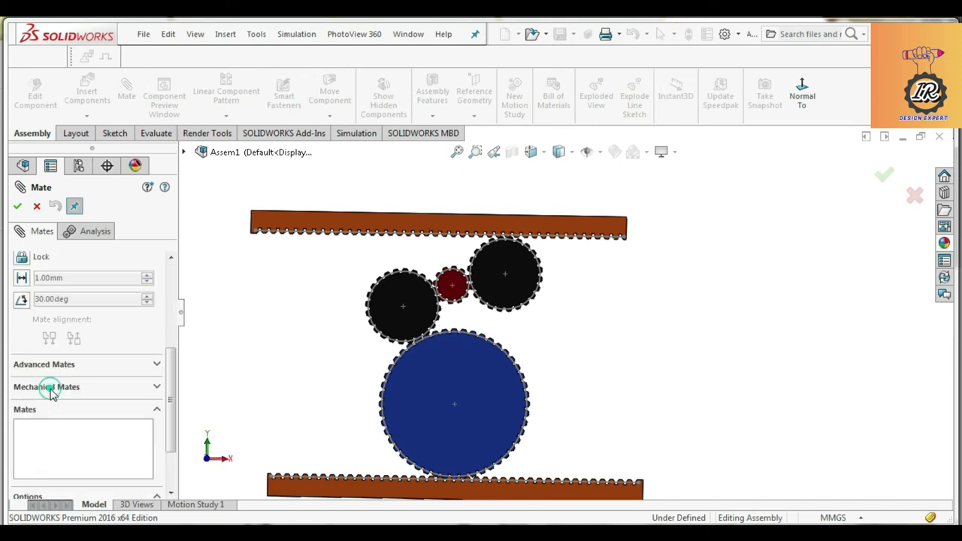
pyautogui.click(51, 387)
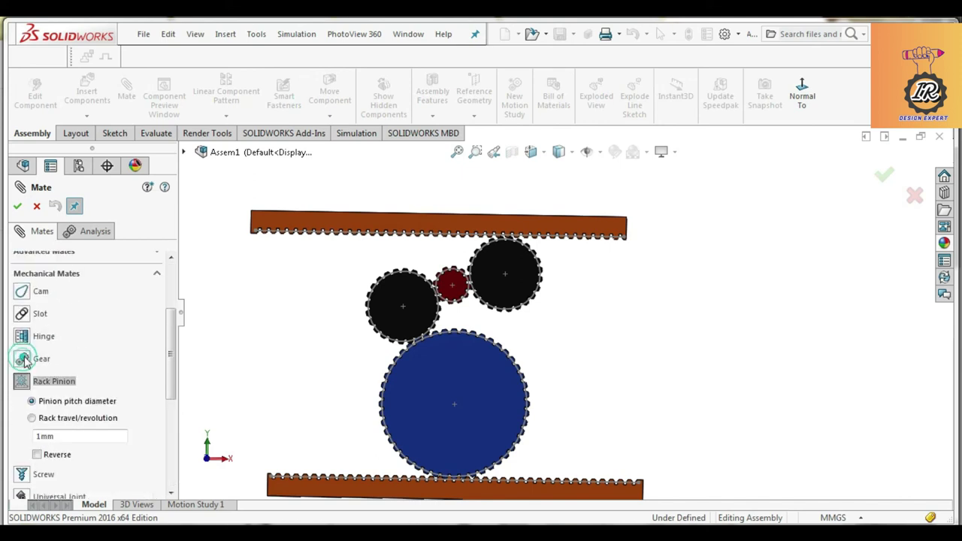
pyautogui.scroll(3, 424, 481)
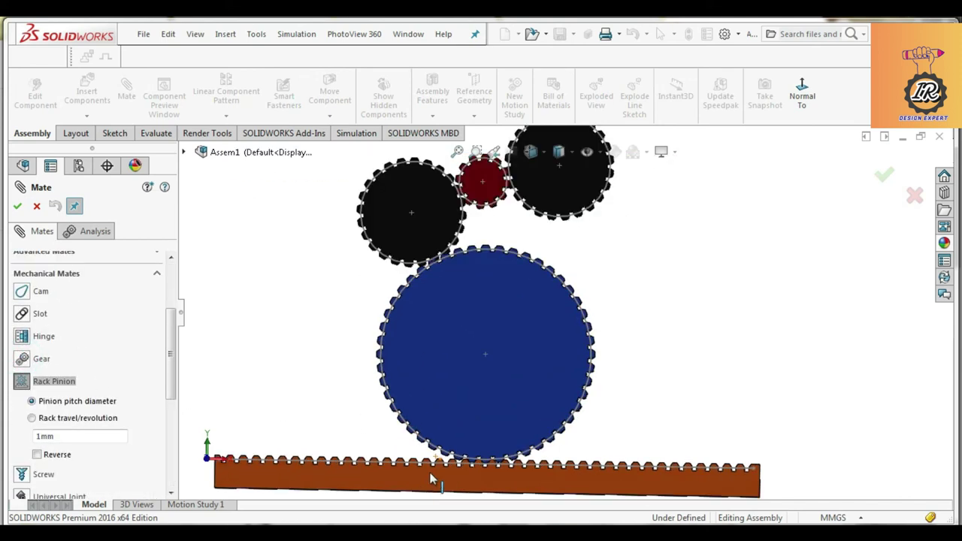
pyautogui.click(566, 467)
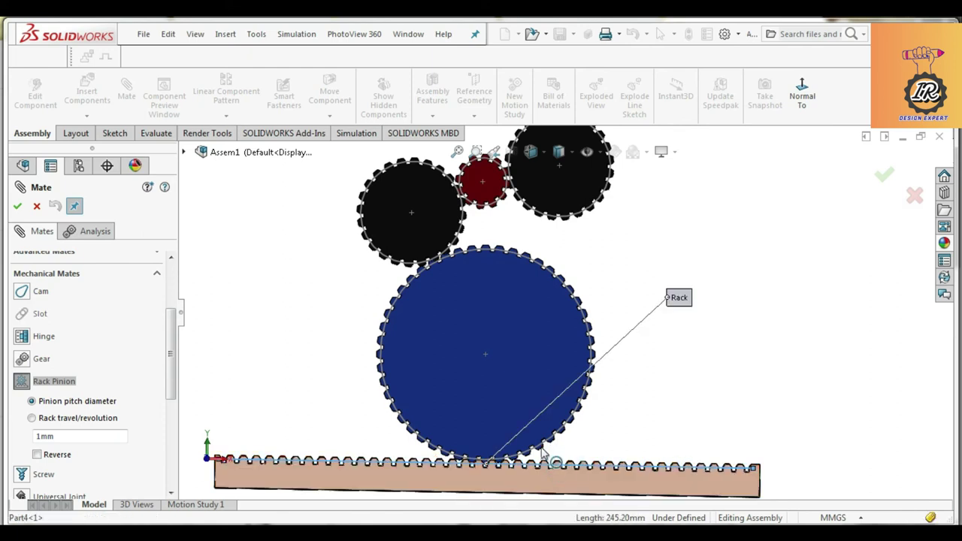
pyautogui.click(541, 445)
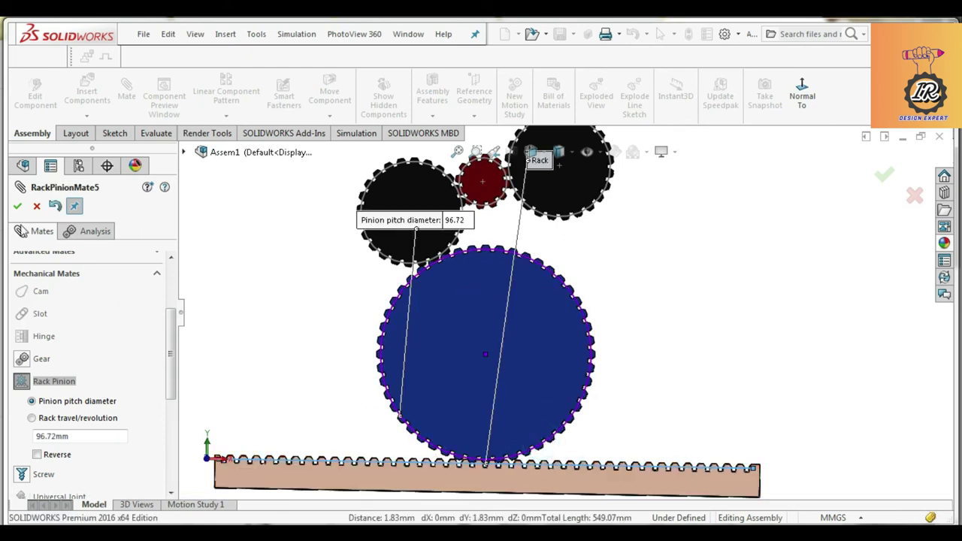
pyautogui.click(19, 210)
pyautogui.click(19, 209)
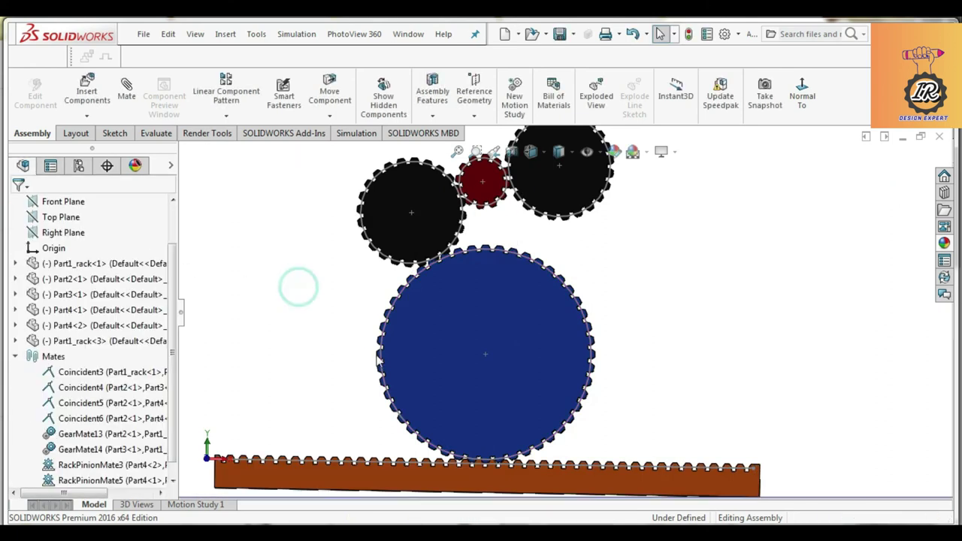
pyautogui.press('f')
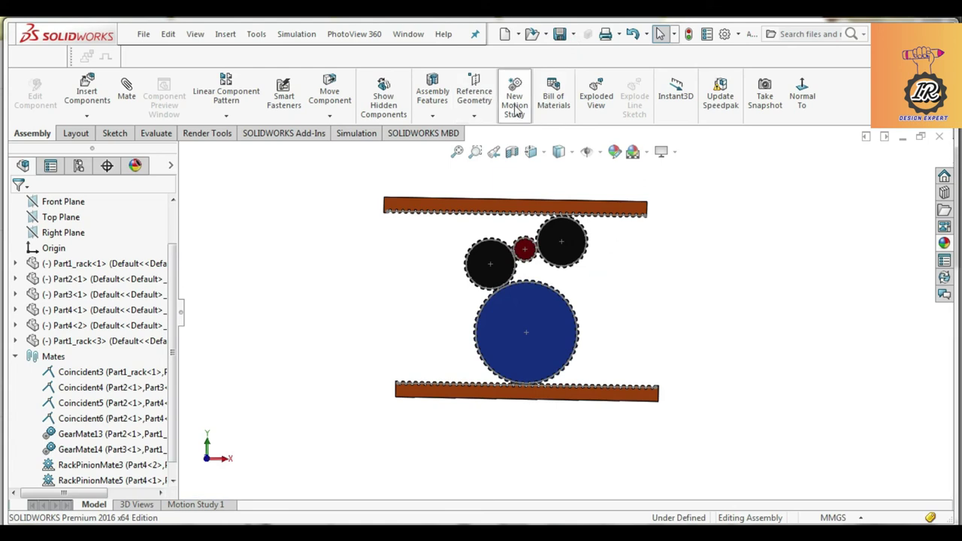
# Step: In Motion Study 1, review LinearMotor2's oscillating 100 mm, 1 Hz, 0° phase settings and confirm
pyautogui.click(201, 505)
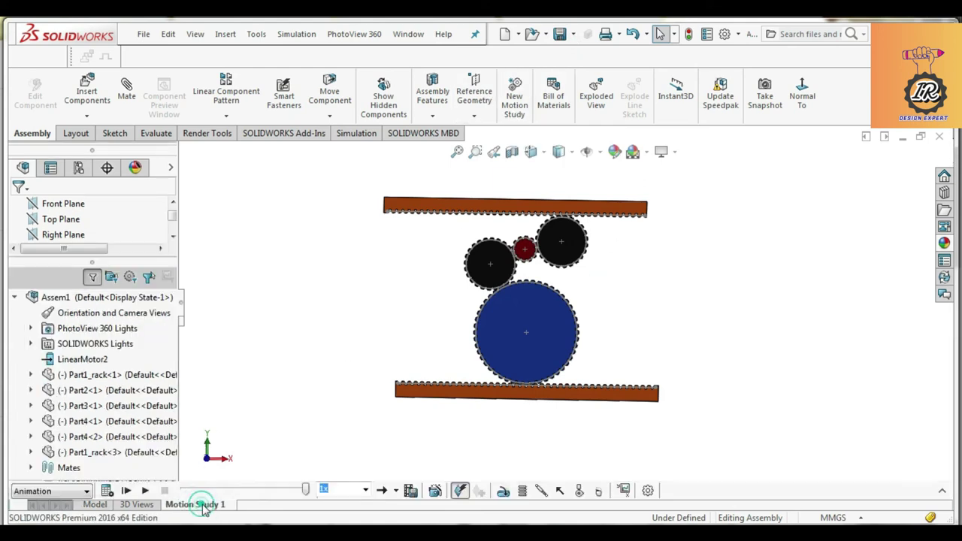
pyautogui.scroll(3, 489, 447)
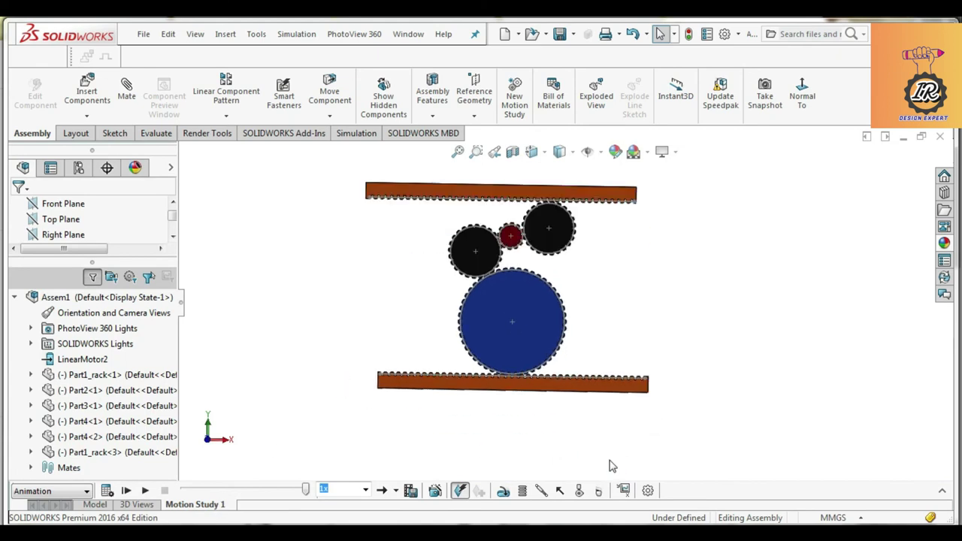
pyautogui.click(31, 467)
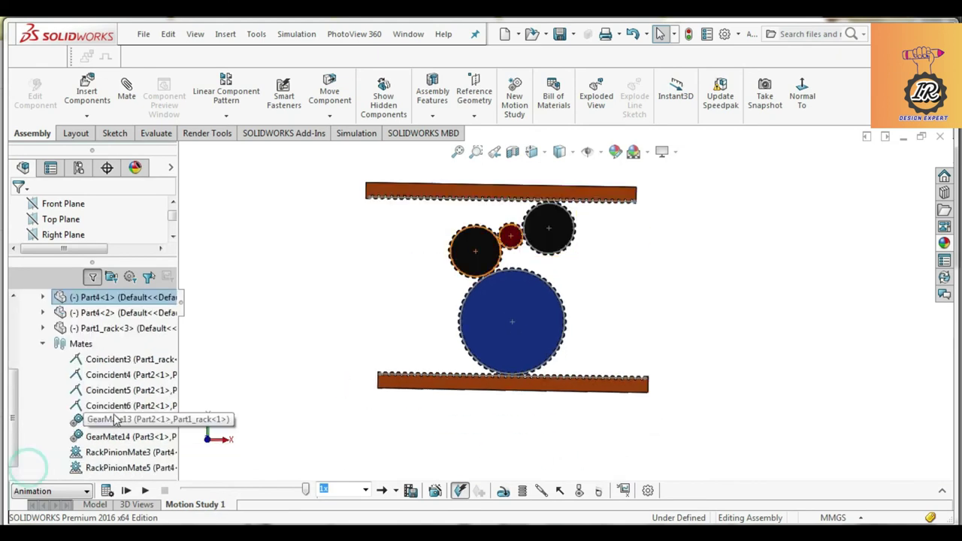
pyautogui.scroll(3, 75, 410)
pyautogui.click(31, 467)
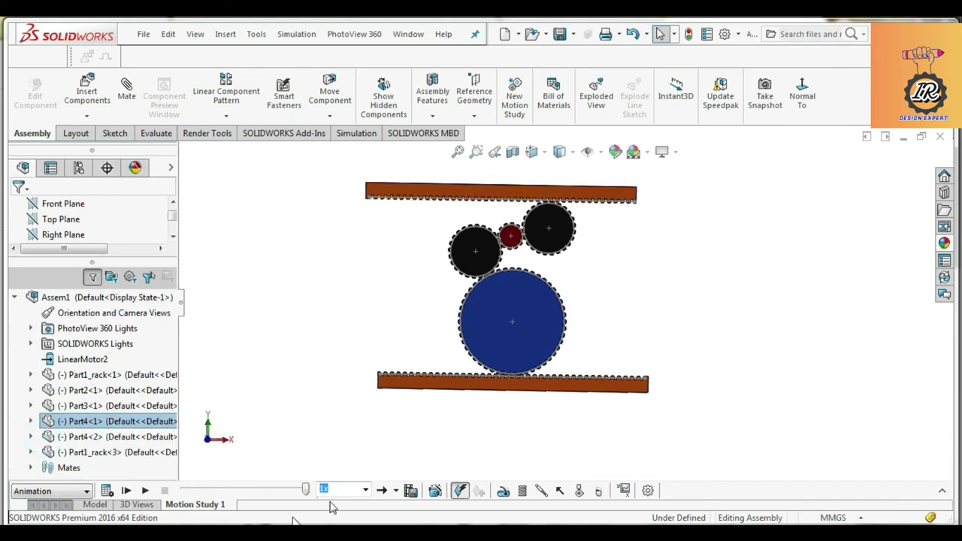
pyautogui.click(82, 359)
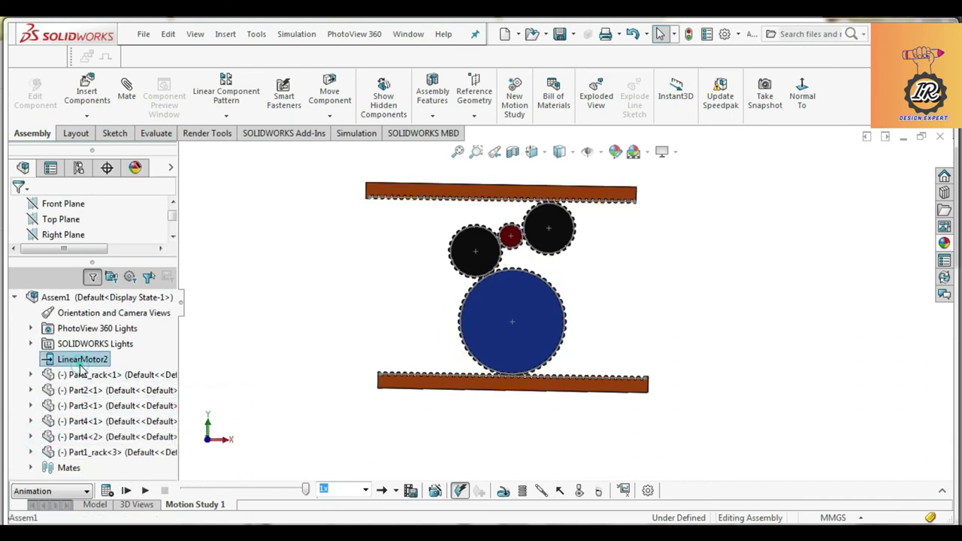
pyautogui.rightClick(81, 362)
pyautogui.click(121, 374)
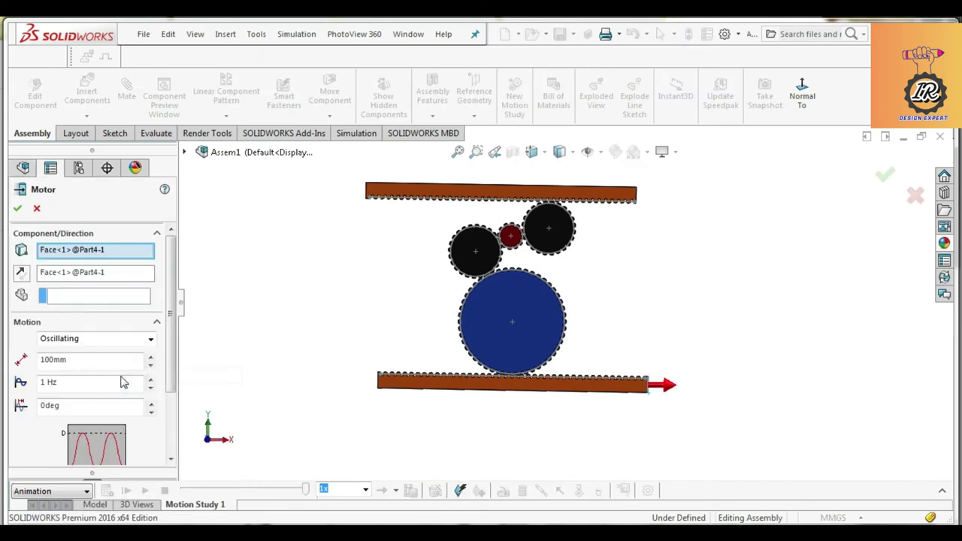
pyautogui.scroll(-2, 102, 409)
pyautogui.scroll(2, 103, 410)
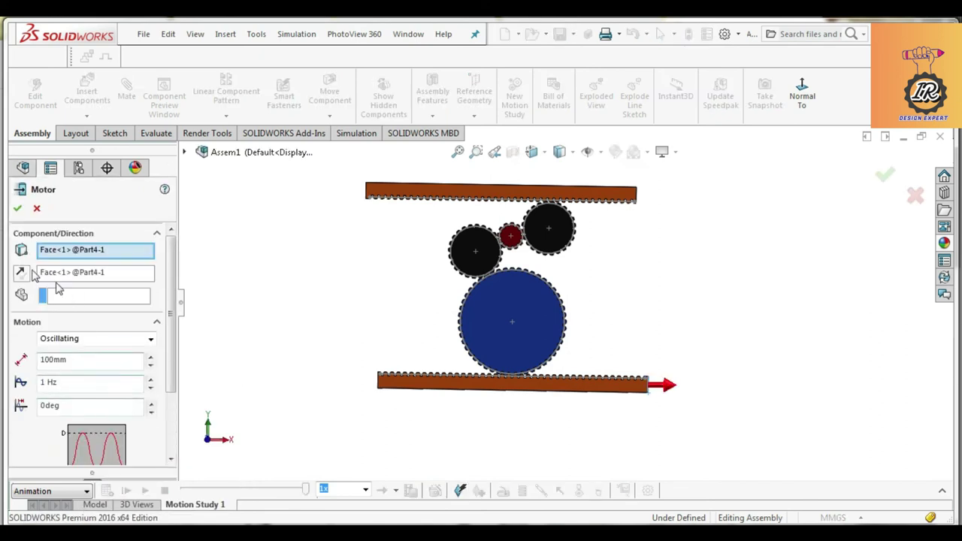
pyautogui.click(17, 210)
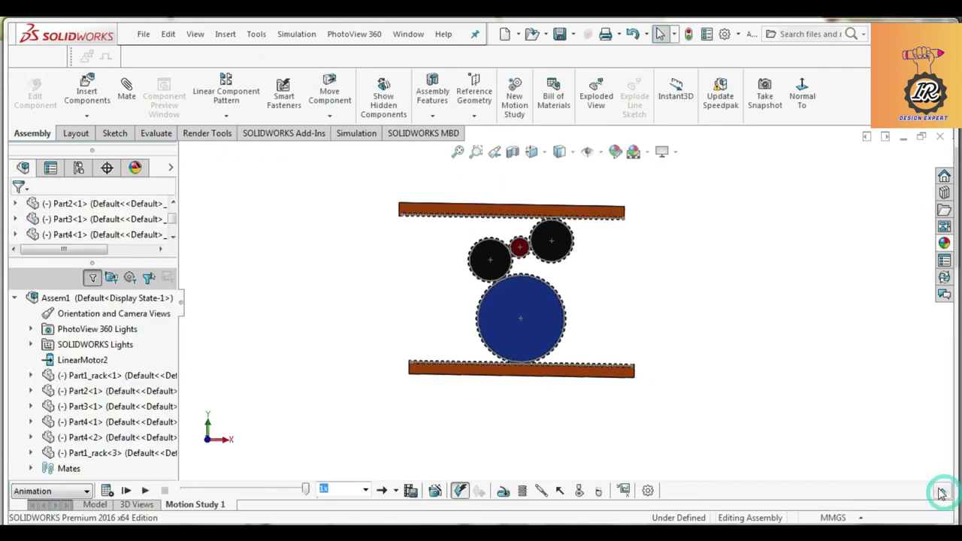
# Step: Drag the motion study's end key later so the study spans 8 seconds
pyautogui.click(943, 491)
pyautogui.moveTo(342, 352); pyautogui.dragTo(449, 368)
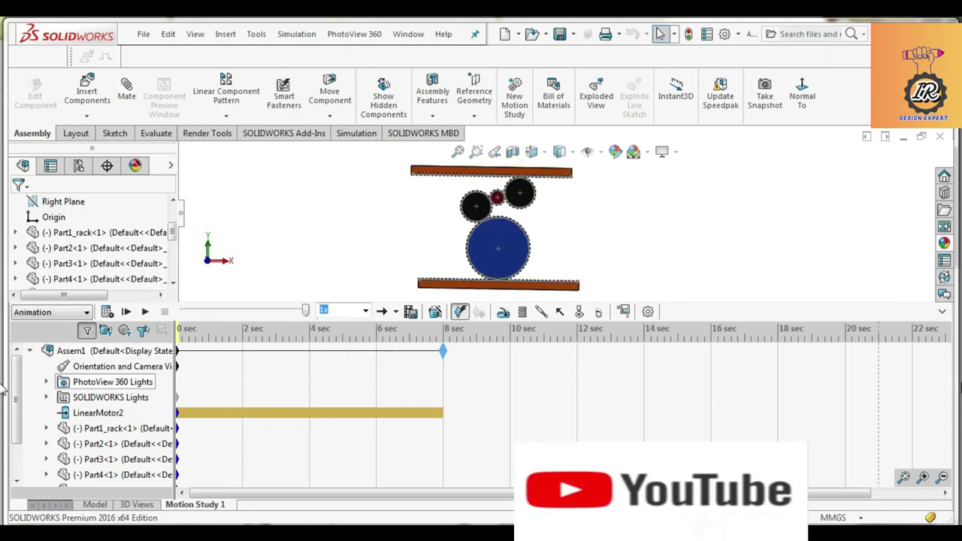
pyautogui.click(942, 314)
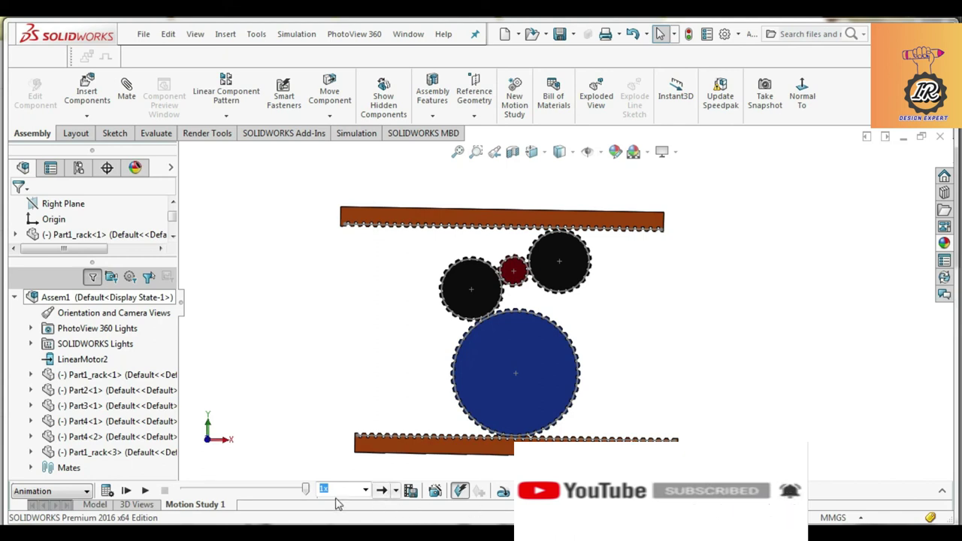
# Step: Set playback mode to Normal and calculate the motion study
pyautogui.click(396, 492)
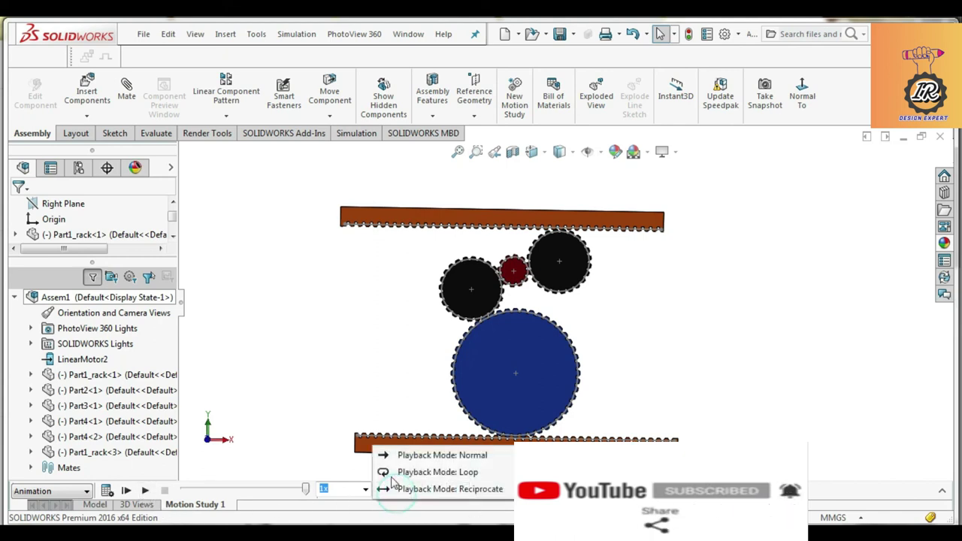
pyautogui.click(393, 455)
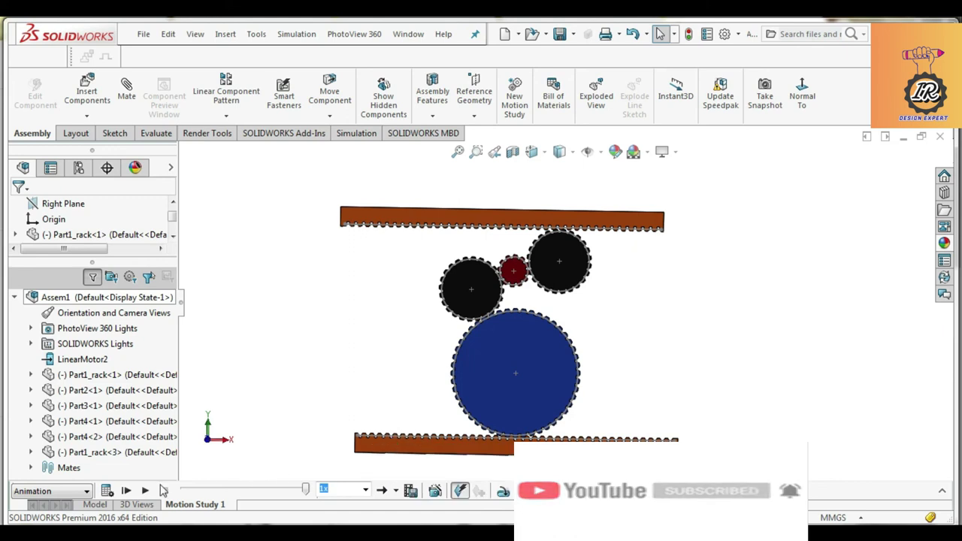
pyautogui.click(107, 490)
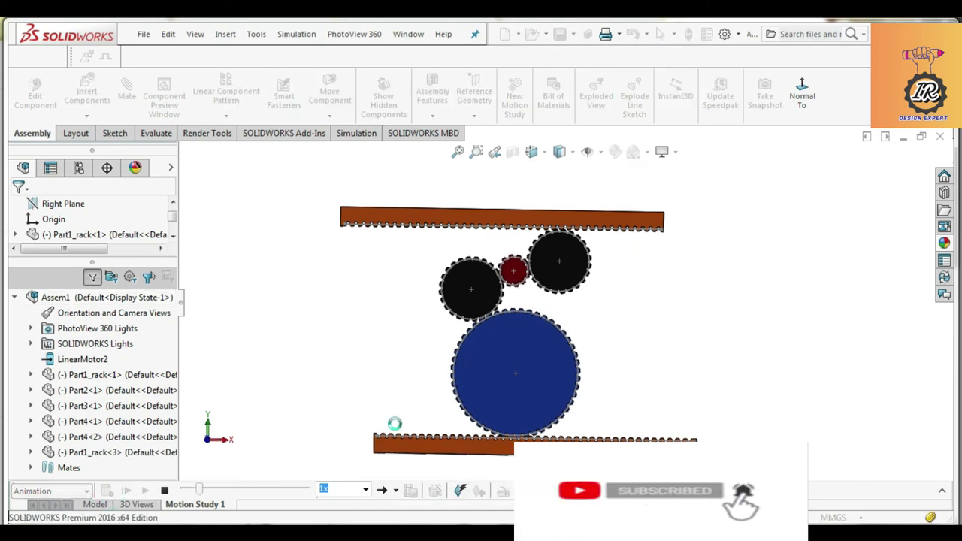
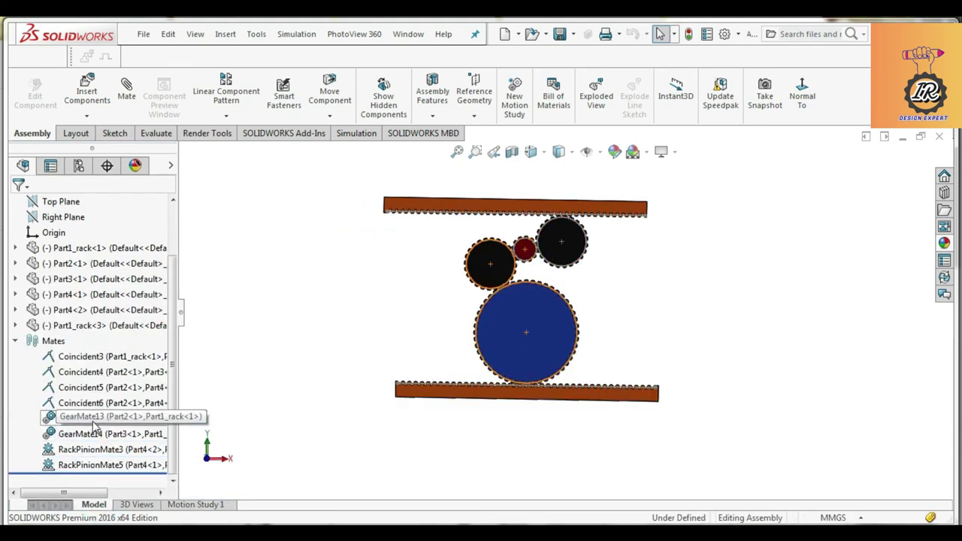
# Step: Add GearMate16 linking the small red gear (22) to the upper-right black gear (46.88)
pyautogui.scroll(-6, 593, 234)
pyautogui.click(127, 94)
pyautogui.scroll(-5, 50, 410)
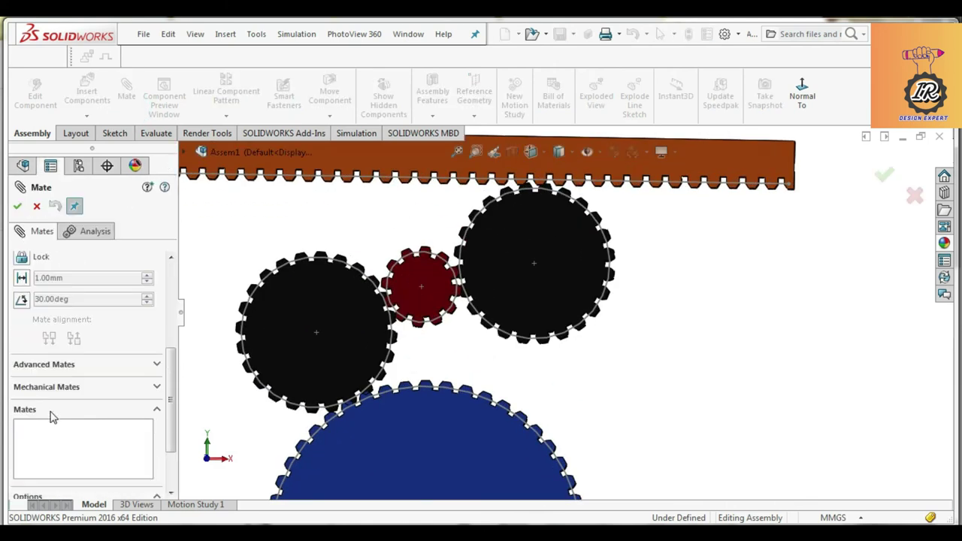
pyautogui.click(66, 307)
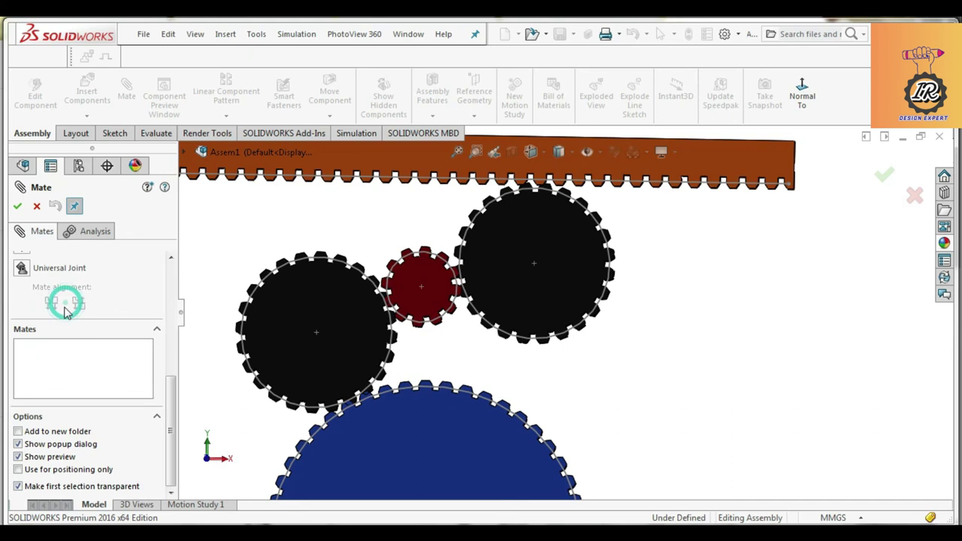
pyautogui.click(30, 397)
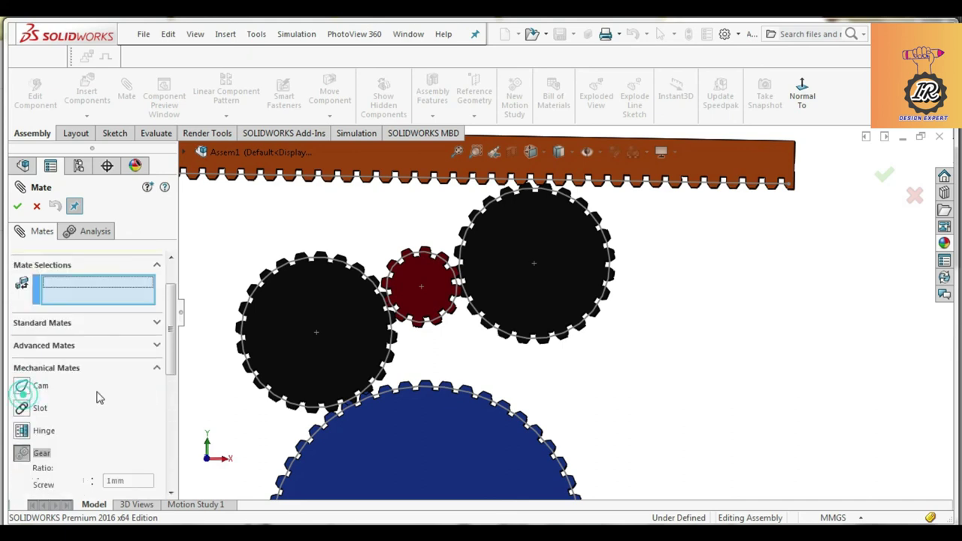
pyautogui.click(456, 302)
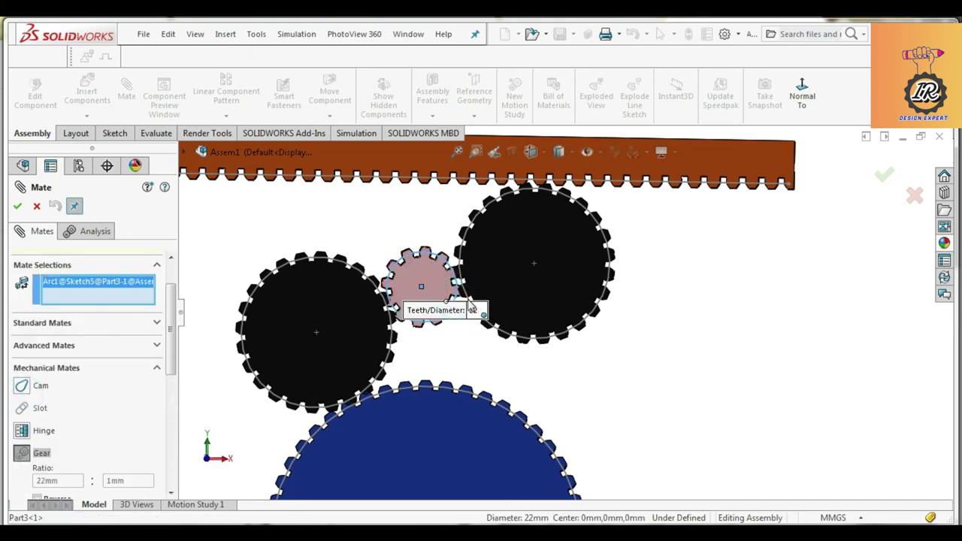
pyautogui.click(460, 268)
pyautogui.click(19, 208)
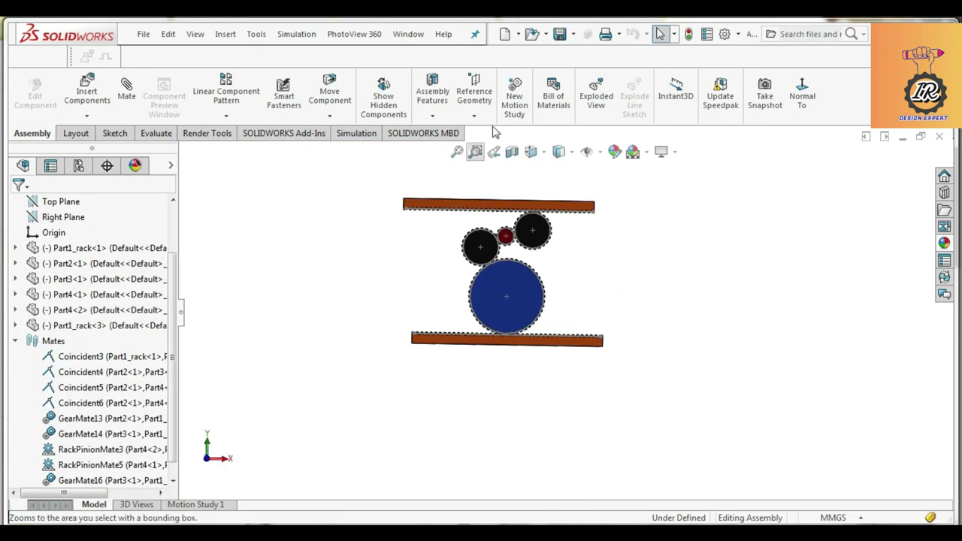
# Step: Create a new motion study, delete the old Motion Study 1, and update Motion Study 2's start positions
pyautogui.click(514, 95)
pyautogui.rightClick(201, 504)
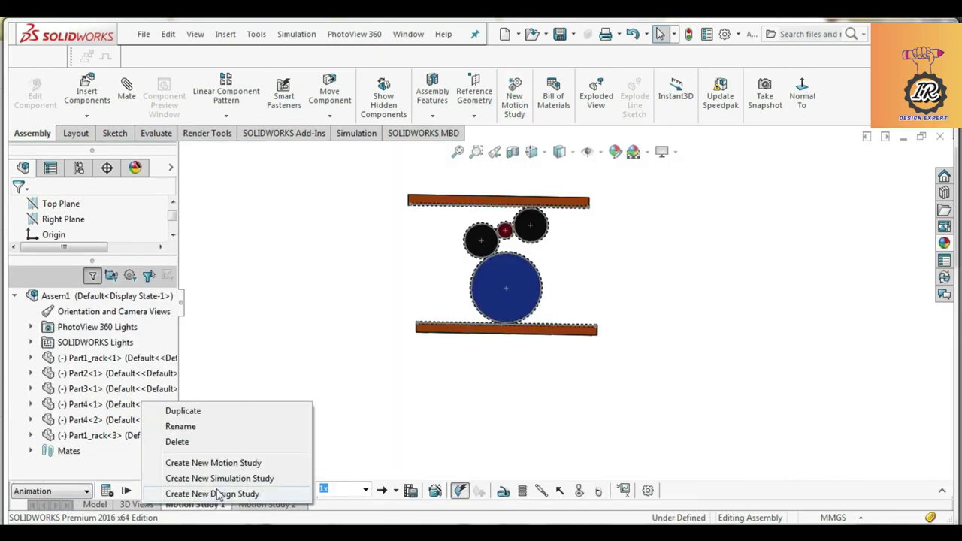
pyautogui.click(203, 444)
pyautogui.click(98, 505)
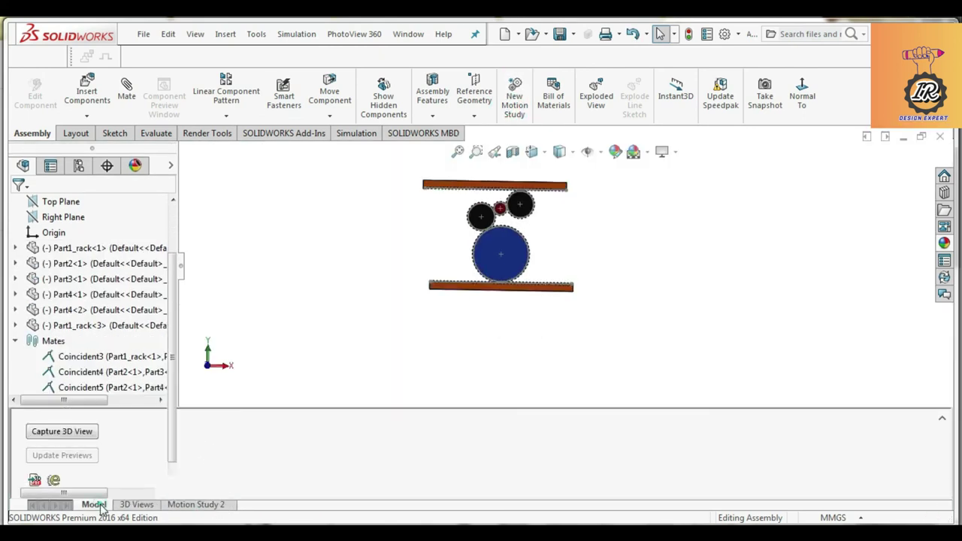
pyautogui.click(192, 504)
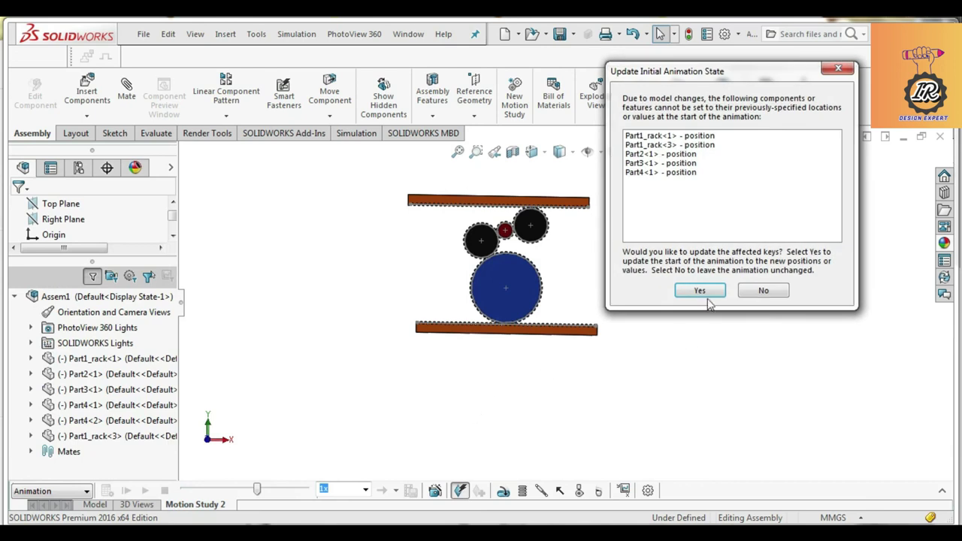
pyautogui.click(699, 290)
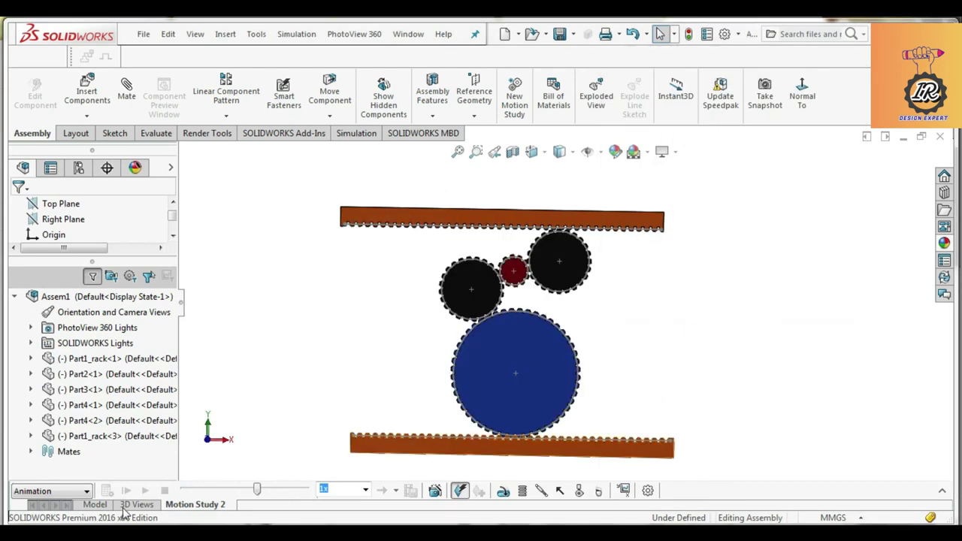
pyautogui.click(94, 504)
# Step: Create another motion study, delete Motion Study 2, and rewind the new Motion Study 1 timeline
pyautogui.click(510, 105)
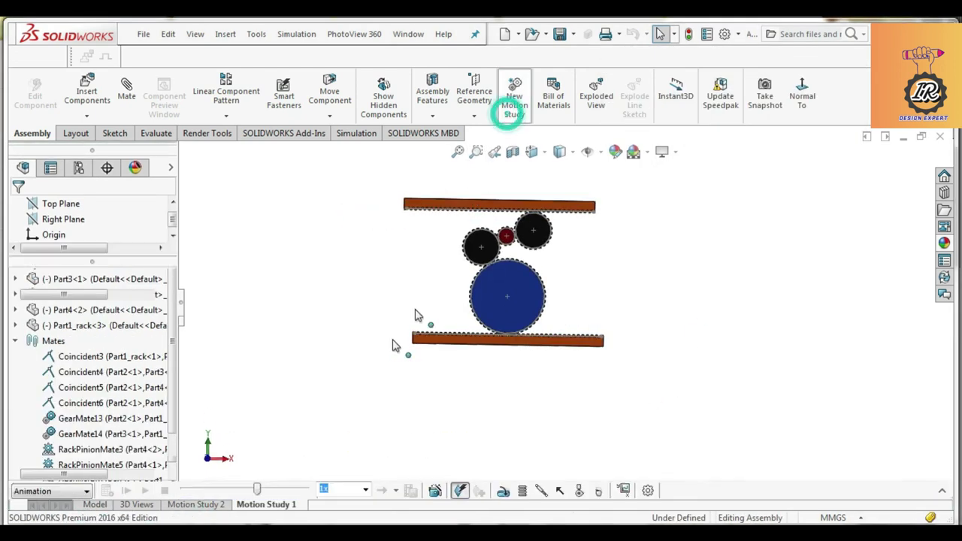
pyautogui.rightClick(211, 504)
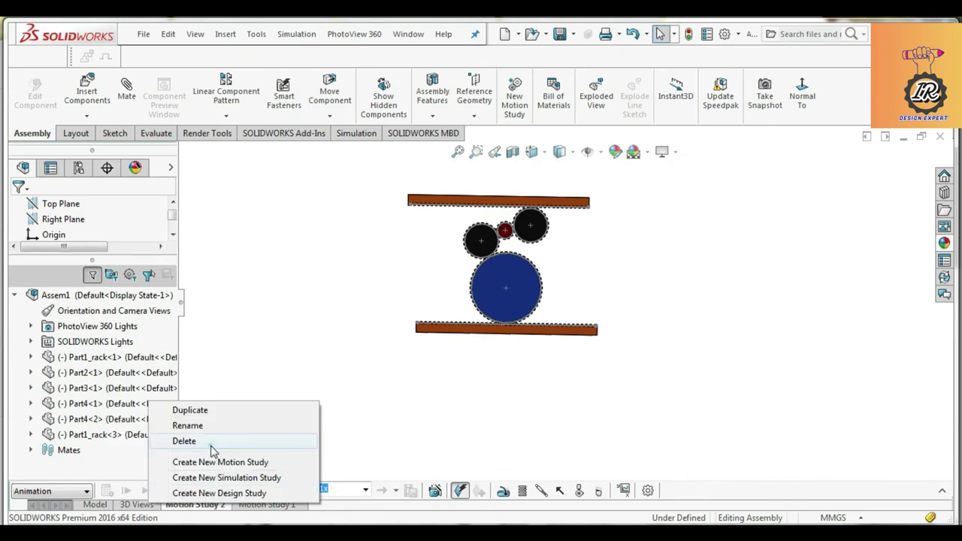
pyautogui.click(212, 448)
pyautogui.click(217, 504)
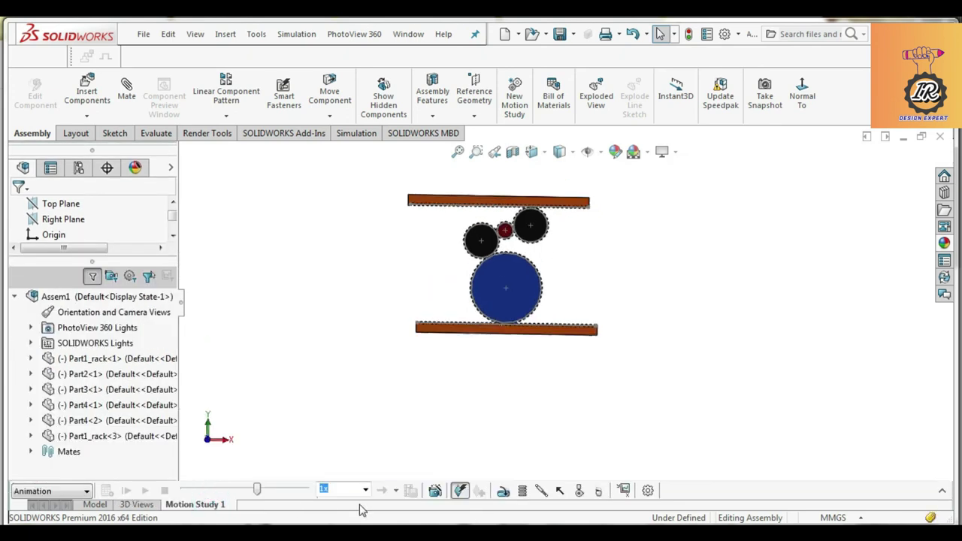
pyautogui.moveTo(259, 492); pyautogui.dragTo(183, 490)
# Step: Add LinearMotor3, an oscillating linear motor with 10mm amplitude, on the lower rack's end face
pyautogui.click(502, 490)
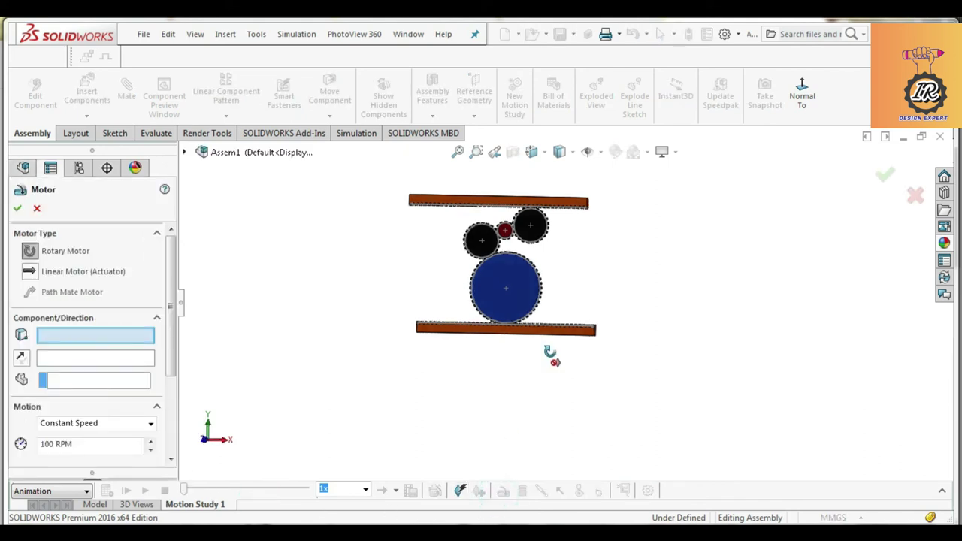
pyautogui.moveTo(554, 353); pyautogui.dragTo(562, 338, button='middle')
pyautogui.scroll(-5, 589, 348)
pyautogui.click(576, 335)
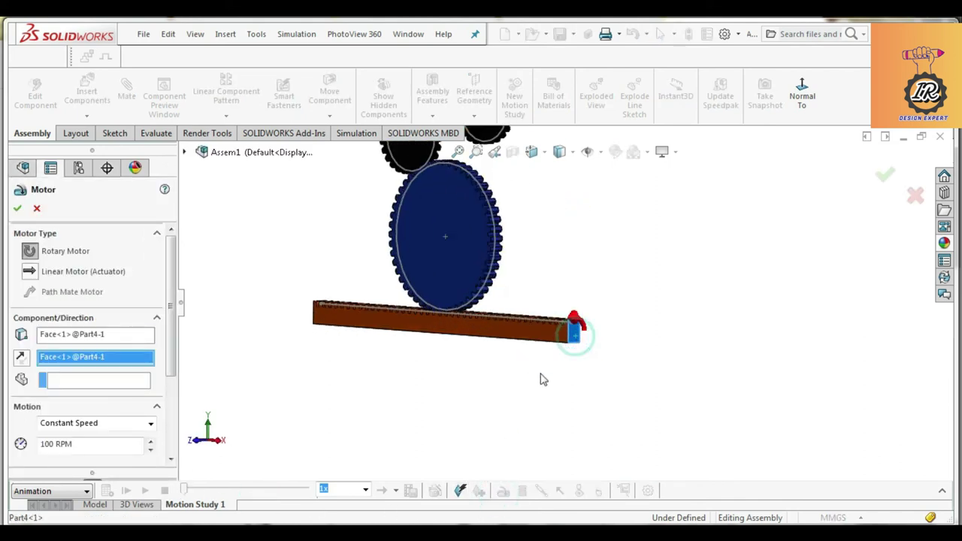
pyautogui.click(28, 273)
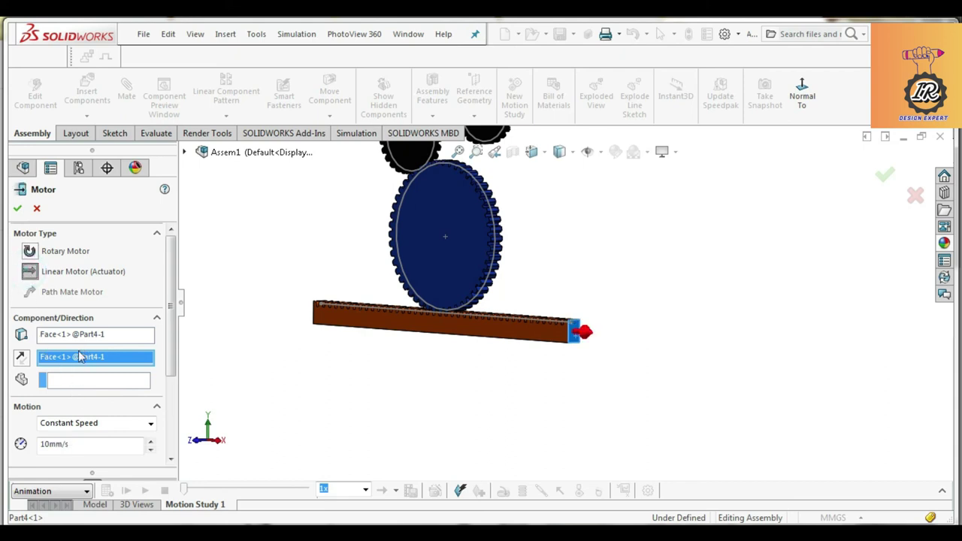
pyautogui.click(87, 425)
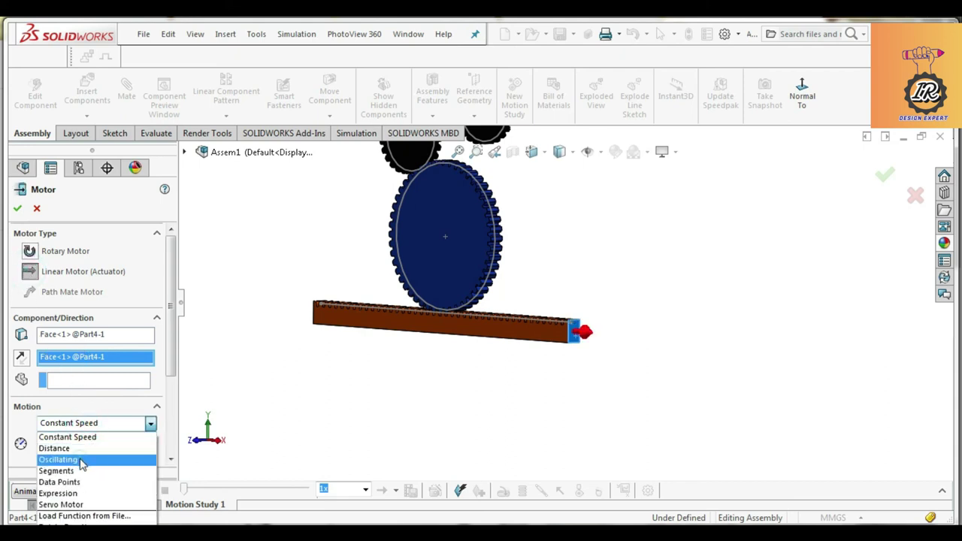
pyautogui.click(81, 459)
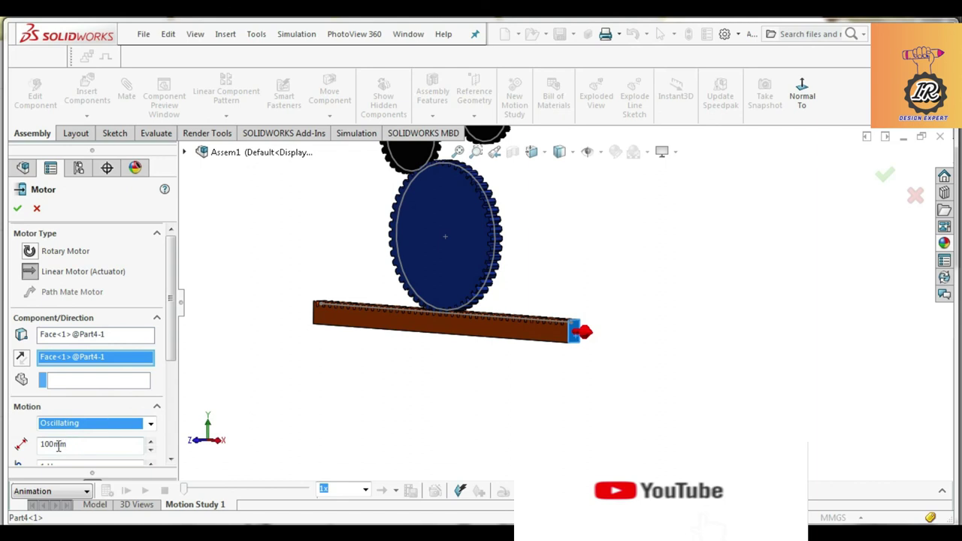
pyautogui.click(54, 444)
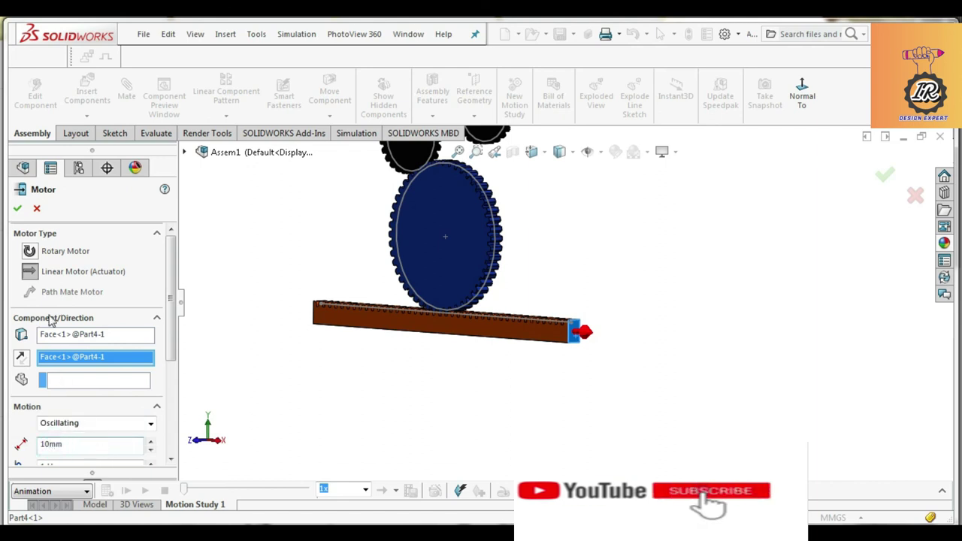
pyautogui.click(17, 209)
pyautogui.scroll(-3, 429, 414)
pyautogui.moveTo(482, 405); pyautogui.dragTo(489, 371, button='middle')
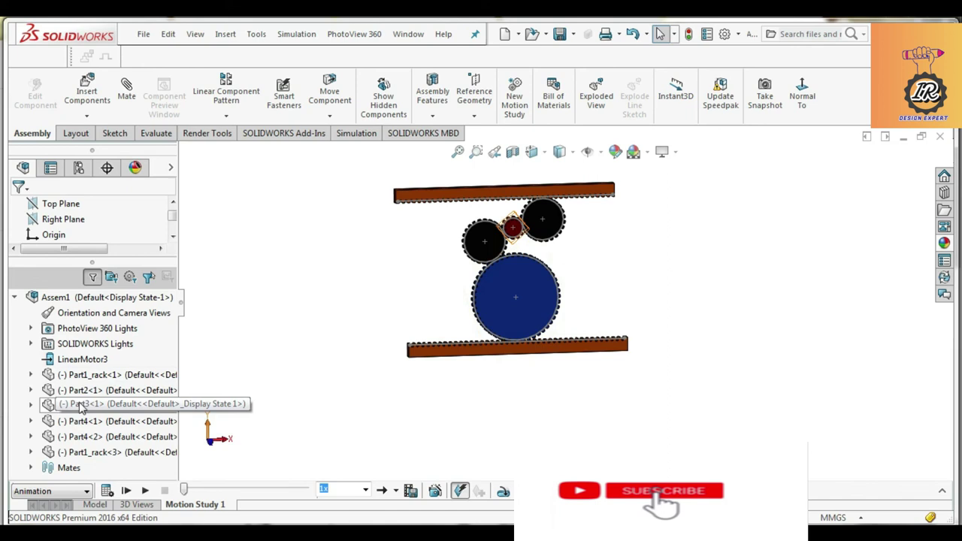
# Step: Inspect GearMate13, GearMate14, GearMate16, RackPinionMate5 and RackPinionMate3 in the feature tree
pyautogui.click(92, 504)
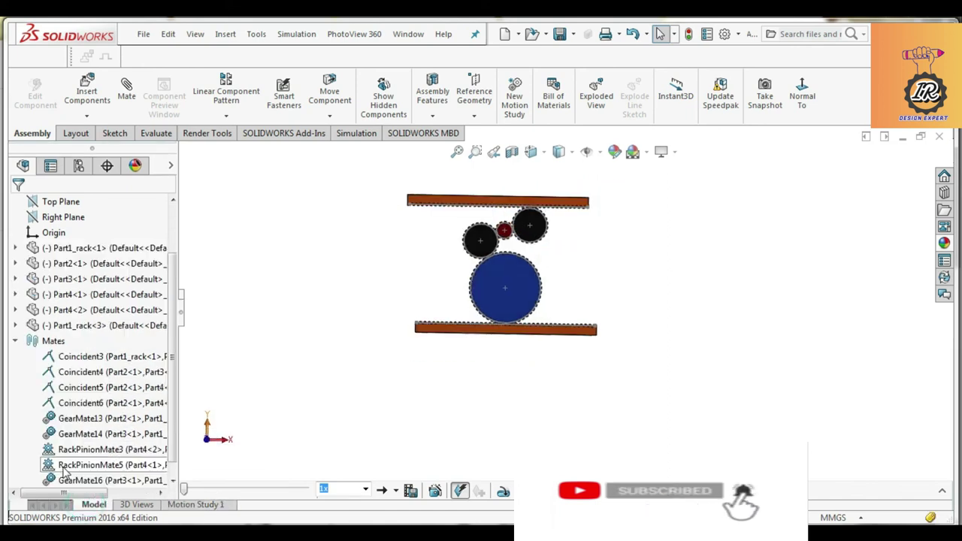
pyautogui.click(81, 419)
pyautogui.click(81, 434)
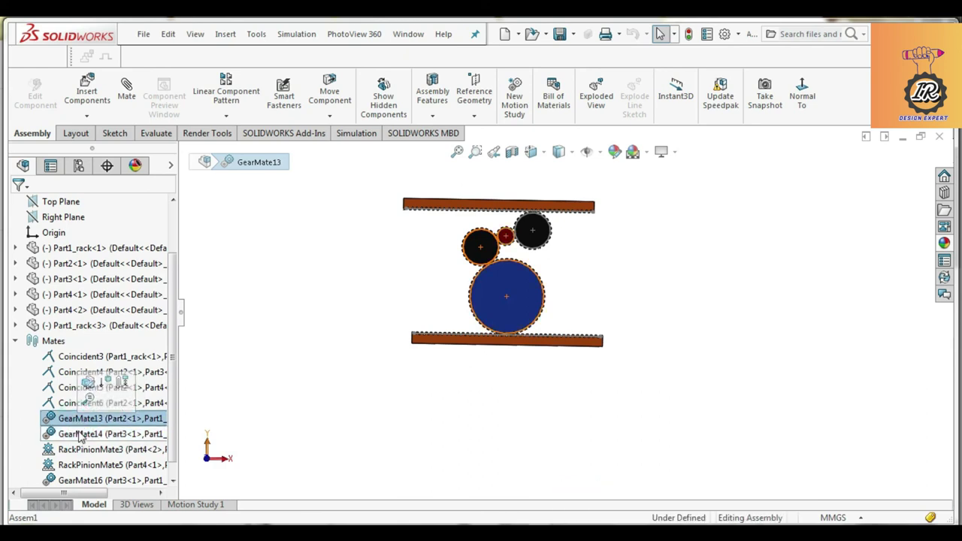
pyautogui.click(82, 436)
pyautogui.scroll(-1, 86, 462)
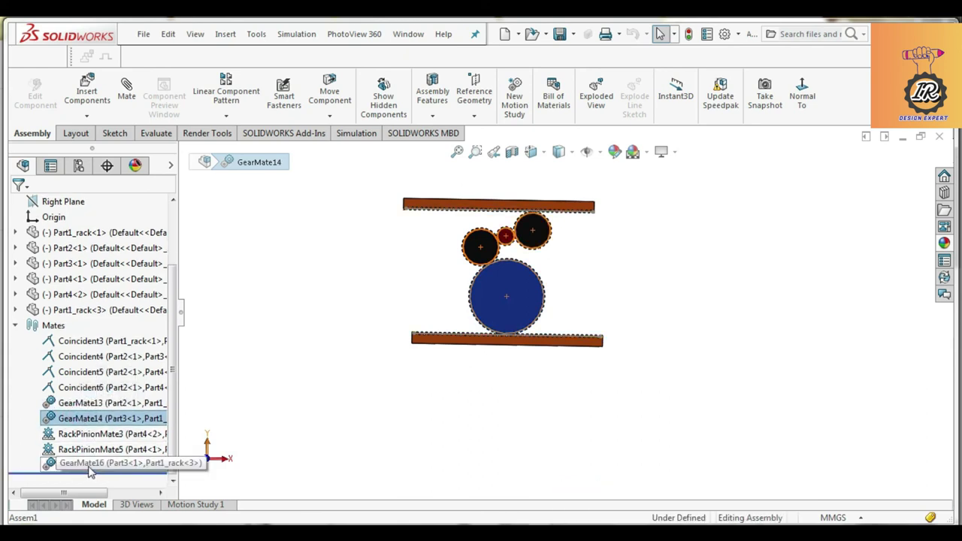
pyautogui.click(82, 465)
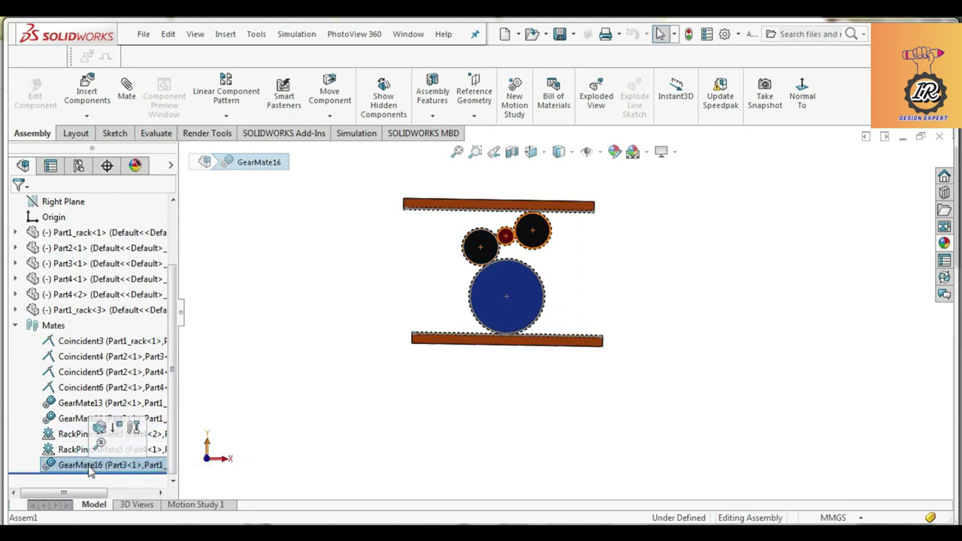
pyautogui.click(69, 449)
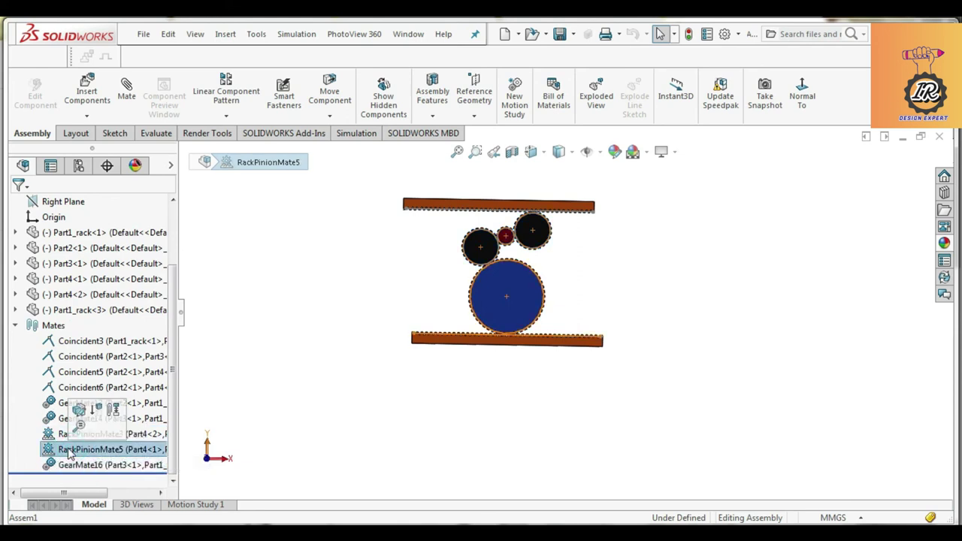
pyautogui.click(62, 434)
pyautogui.click(322, 428)
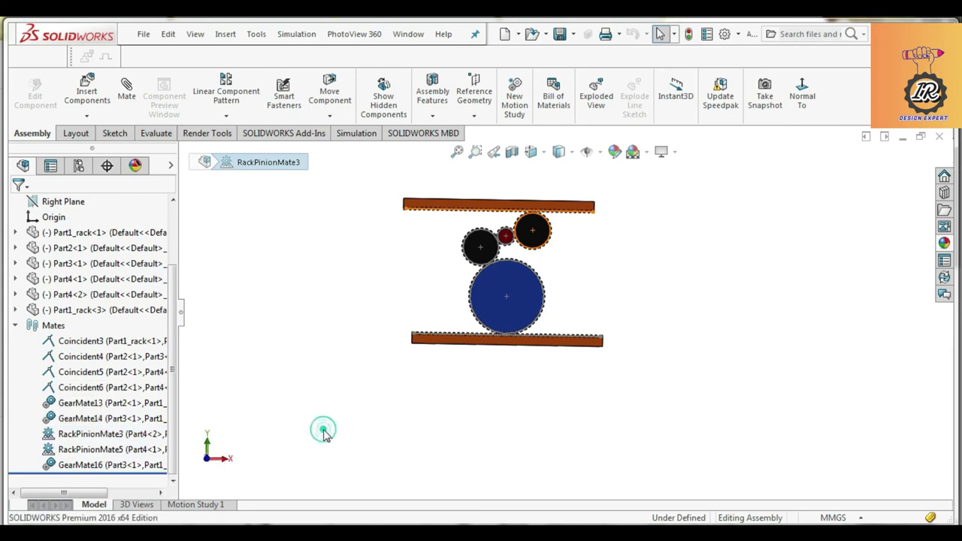
# Step: Play the Motion Study 1 animation and stop it once the racks slide back and forth
pyautogui.click(216, 505)
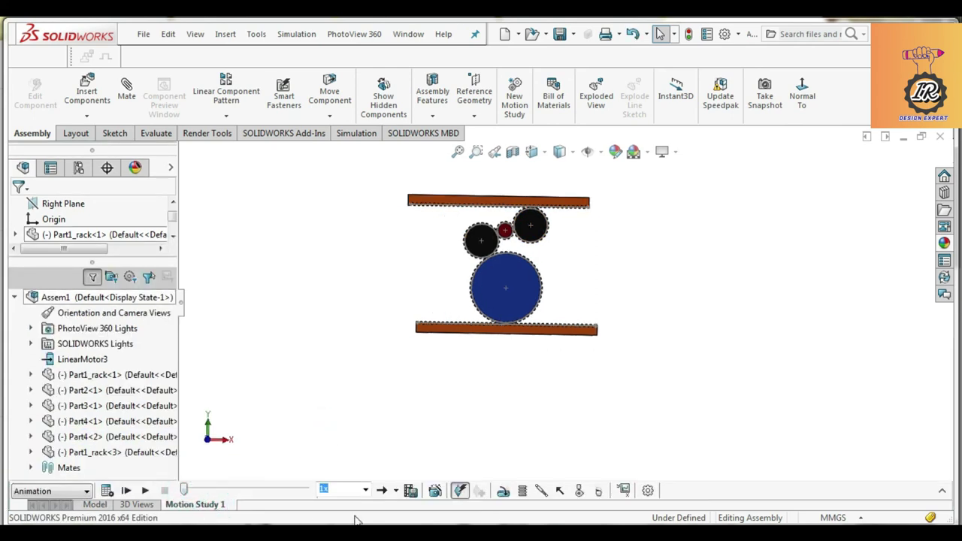
pyautogui.click(127, 490)
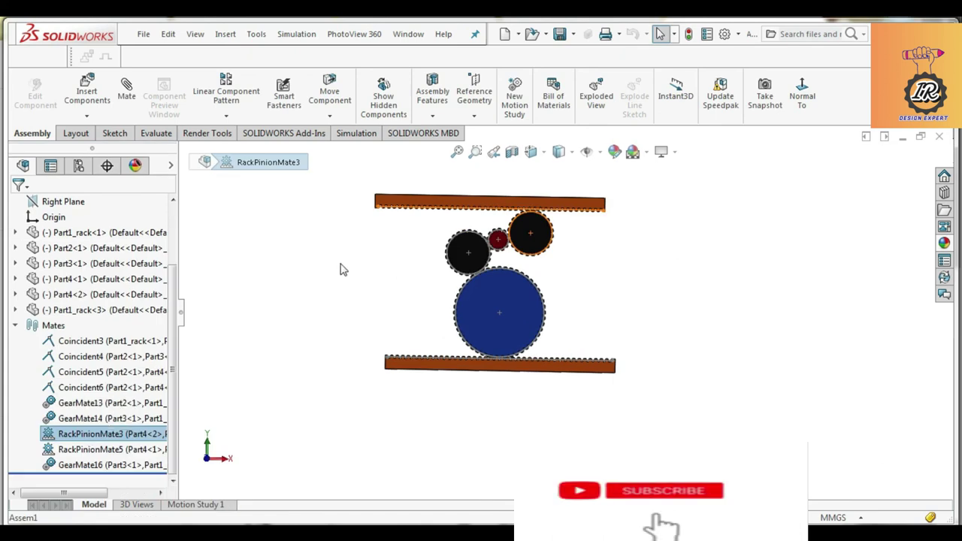
pyautogui.click(330, 263)
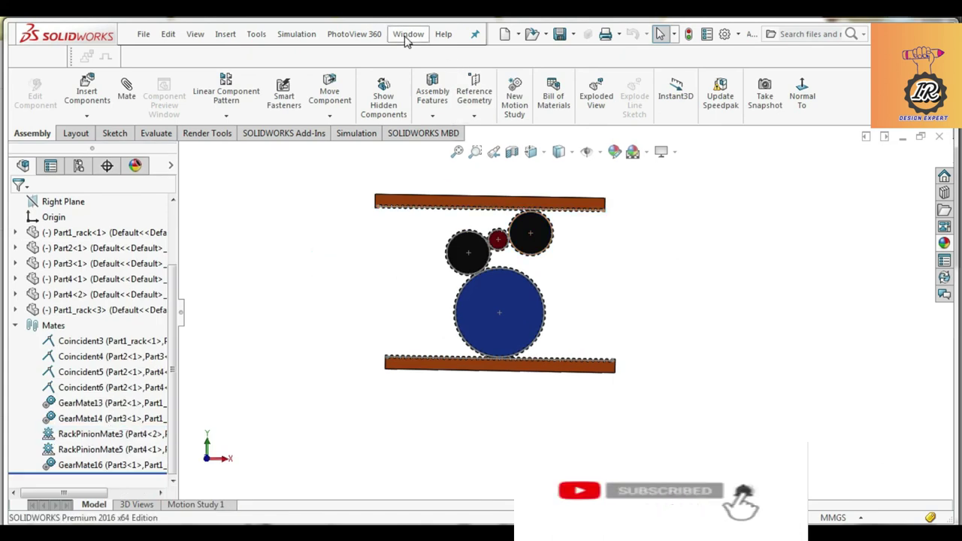
# Step: Insert a second copy of the red gear Part3, placed to the right of the top rack
pyautogui.click(86, 90)
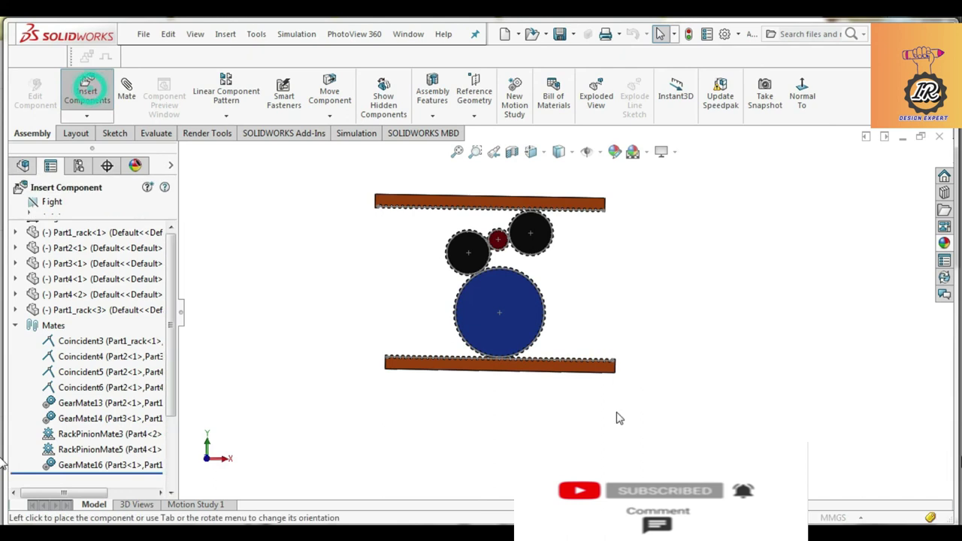
pyautogui.click(44, 376)
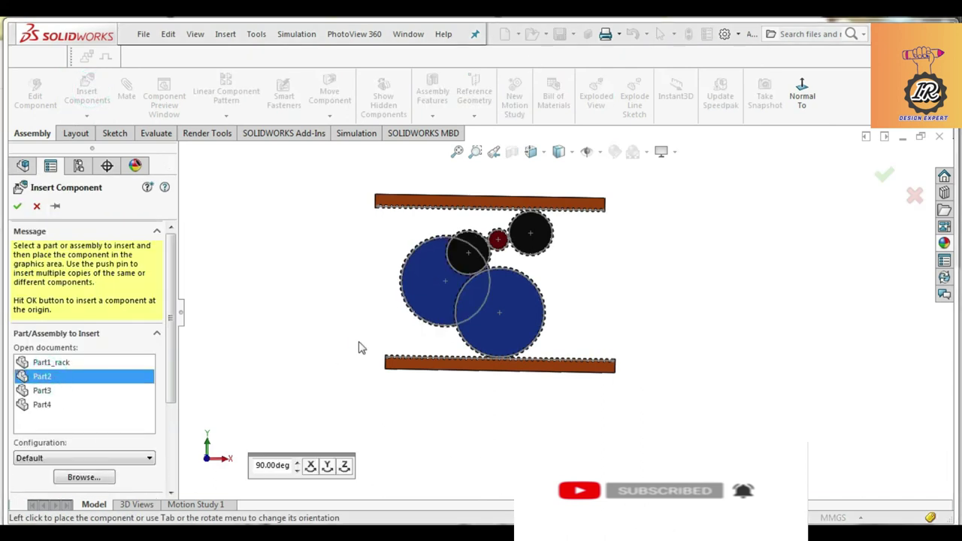
pyautogui.click(42, 391)
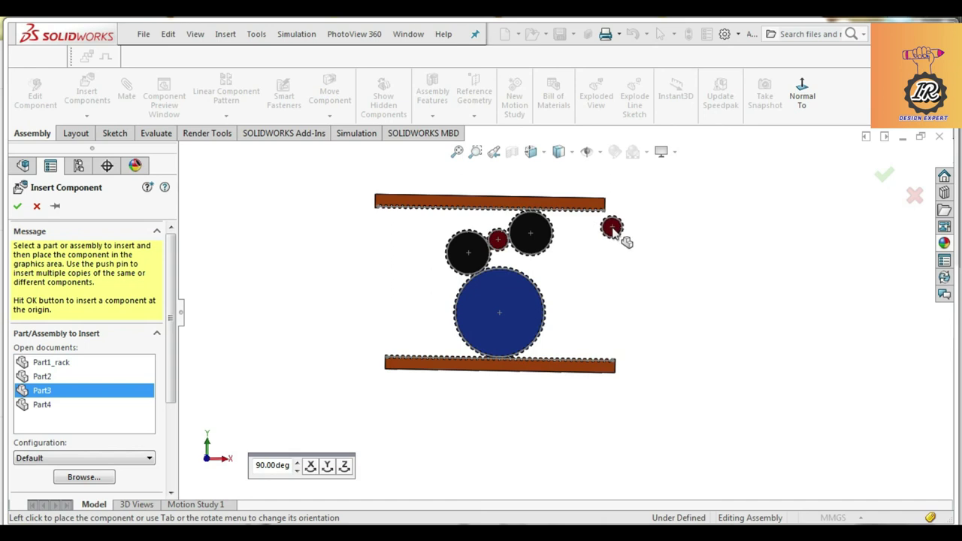
pyautogui.click(611, 231)
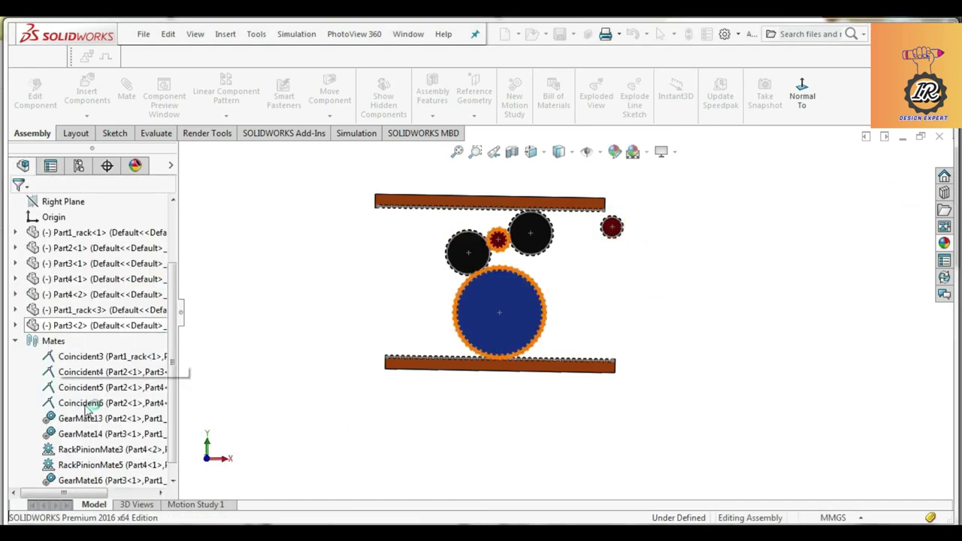
pyautogui.scroll(-1, 96, 470)
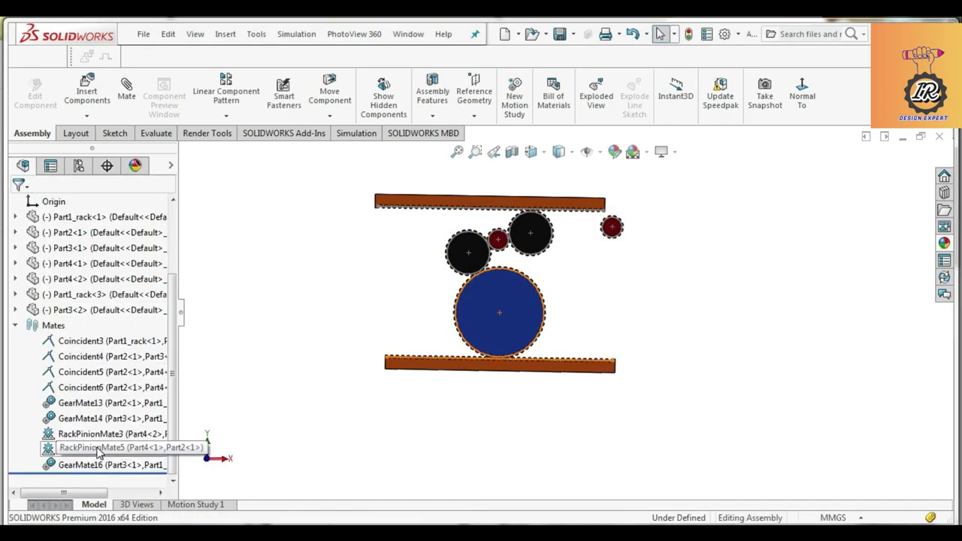
# Step: Delete the RackPinionMate3 mate
pyautogui.click(98, 450)
pyautogui.click(72, 435)
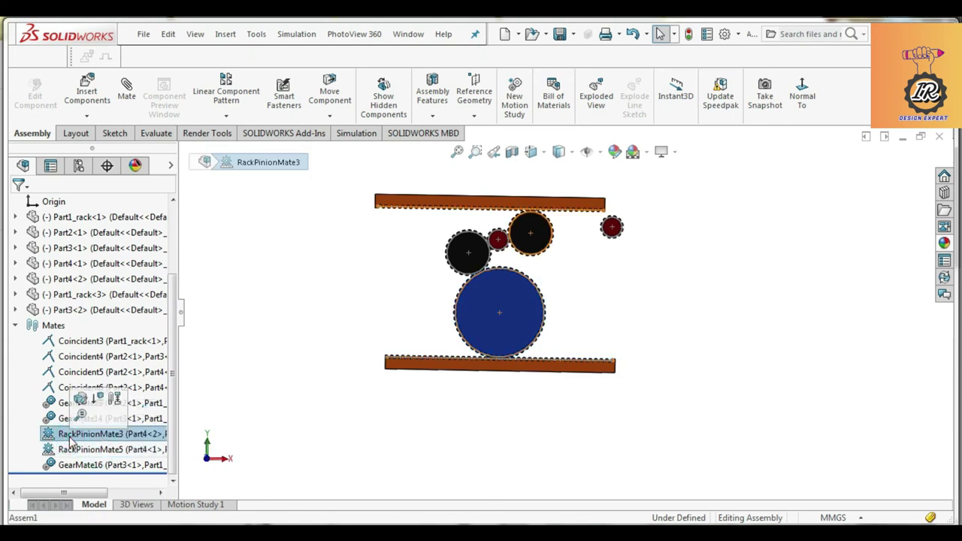
pyautogui.press('Delete')
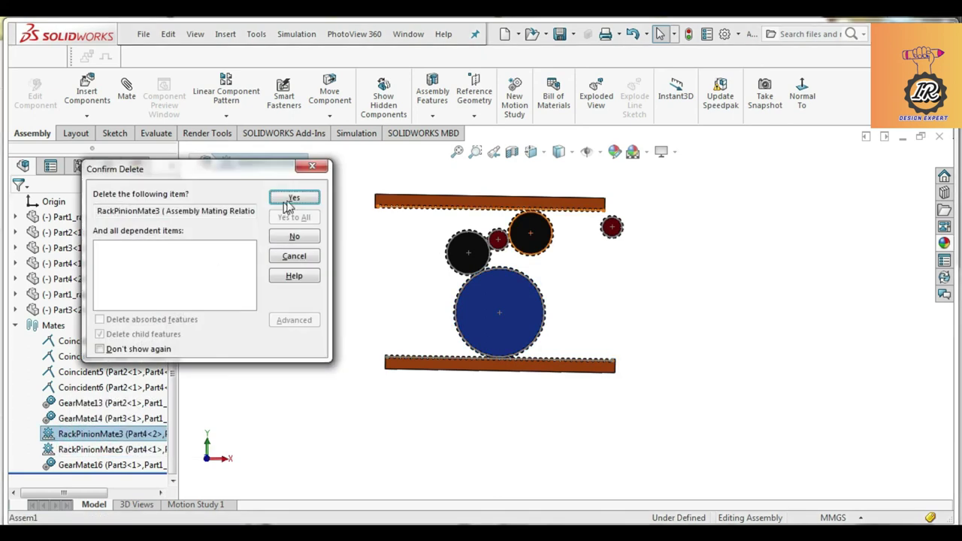
pyautogui.click(292, 198)
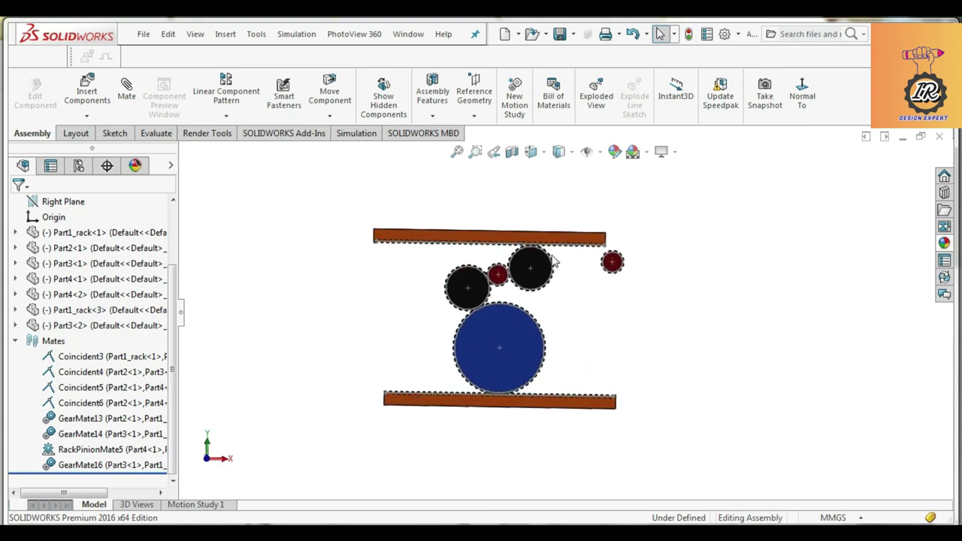
# Step: Raise the top rack and move the new red gear against the upper black gear
pyautogui.moveTo(554, 237); pyautogui.dragTo(551, 197)
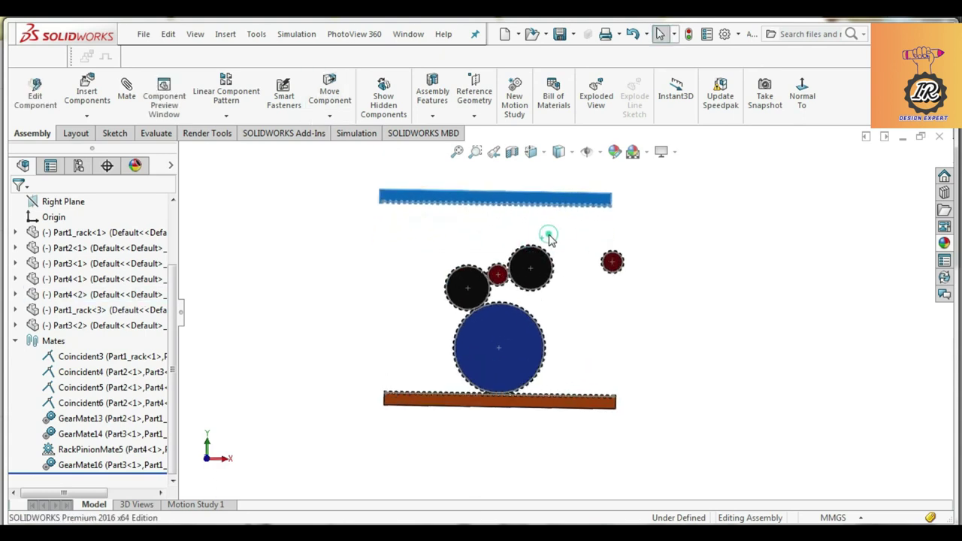
pyautogui.click(548, 238)
pyautogui.scroll(-3, 548, 237)
pyautogui.moveTo(664, 297); pyautogui.dragTo(568, 263)
pyautogui.scroll(-3, 547, 266)
pyautogui.click(723, 262)
pyautogui.scroll(3, 563, 287)
pyautogui.scroll(2, 573, 330)
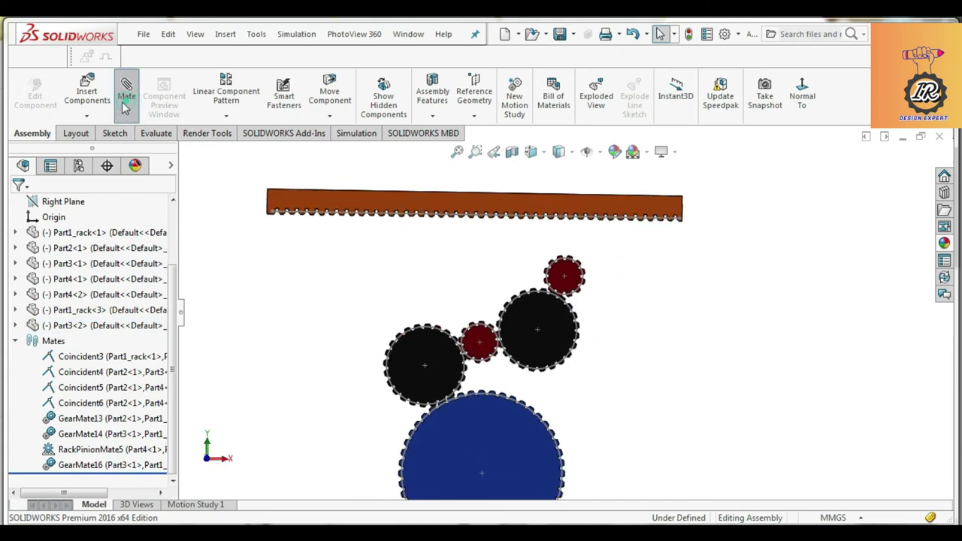
pyautogui.scroll(-3, 81, 383)
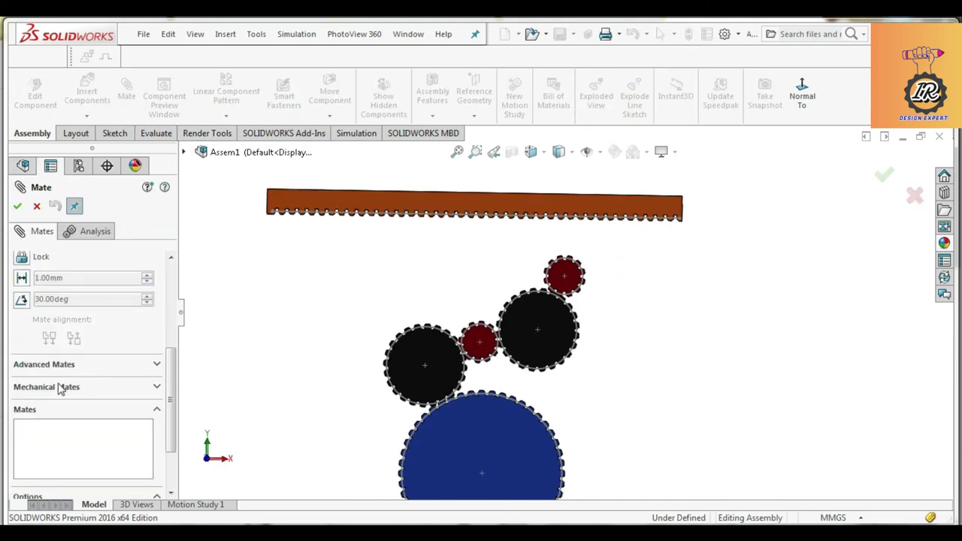
# Step: Add GearMate17 between the big black gear and the new small red gear
pyautogui.click(62, 387)
pyautogui.click(28, 334)
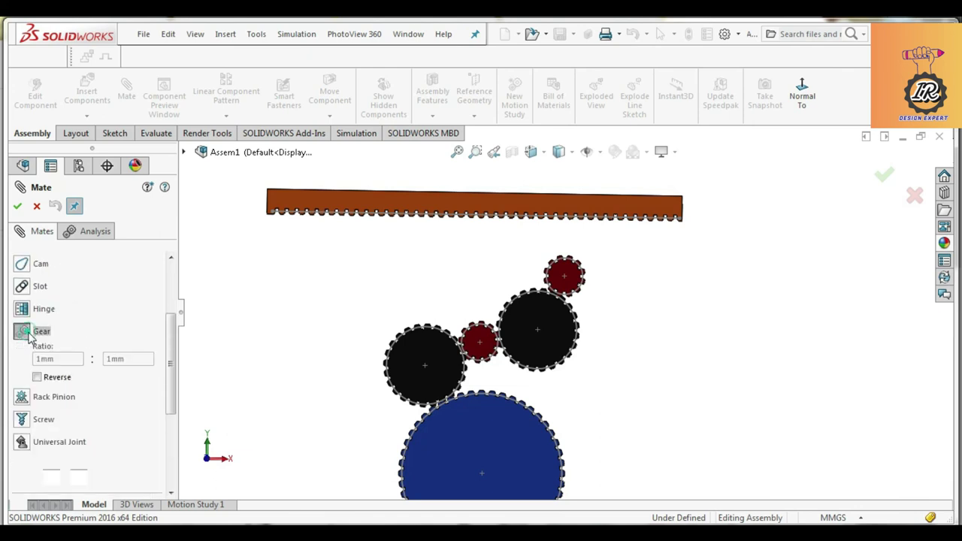
pyautogui.scroll(-2, 590, 321)
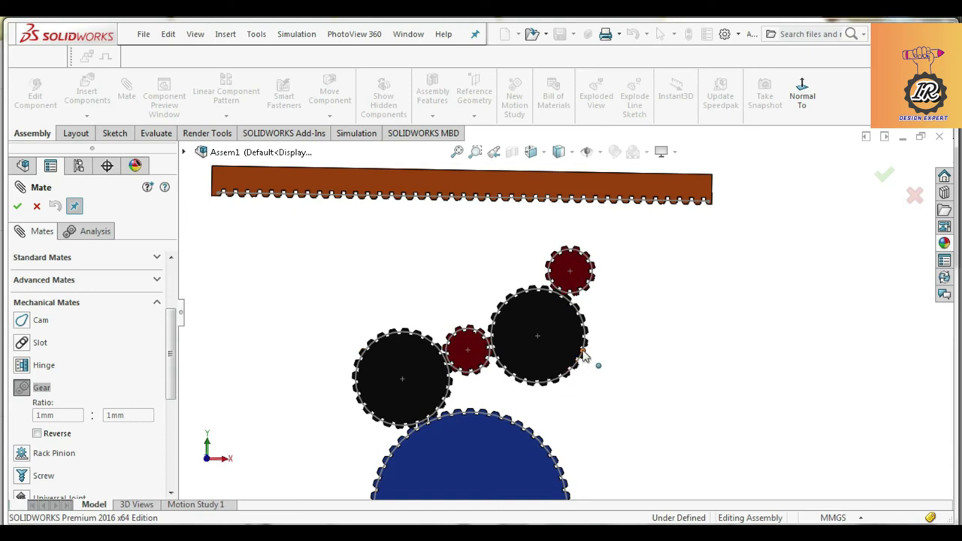
pyautogui.scroll(-3, 580, 319)
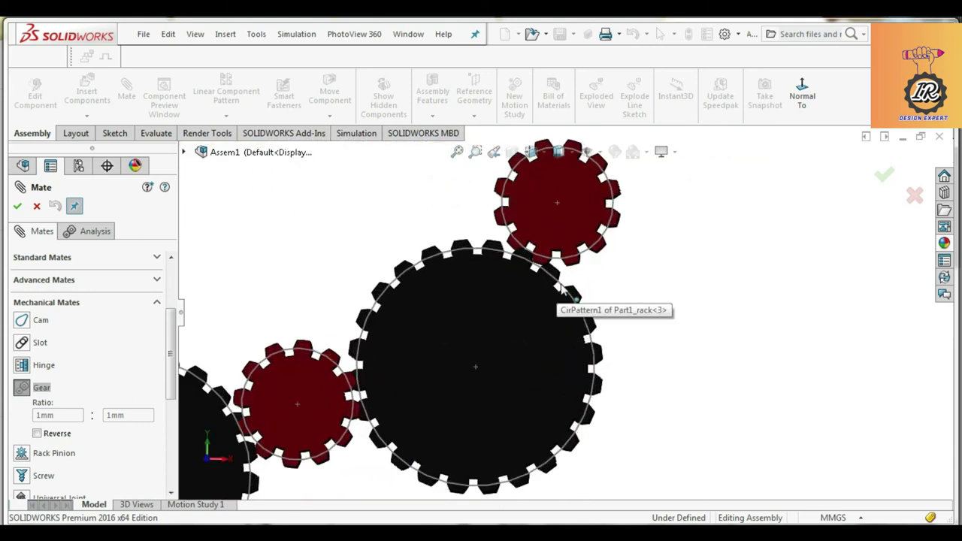
pyautogui.click(562, 281)
pyautogui.click(555, 256)
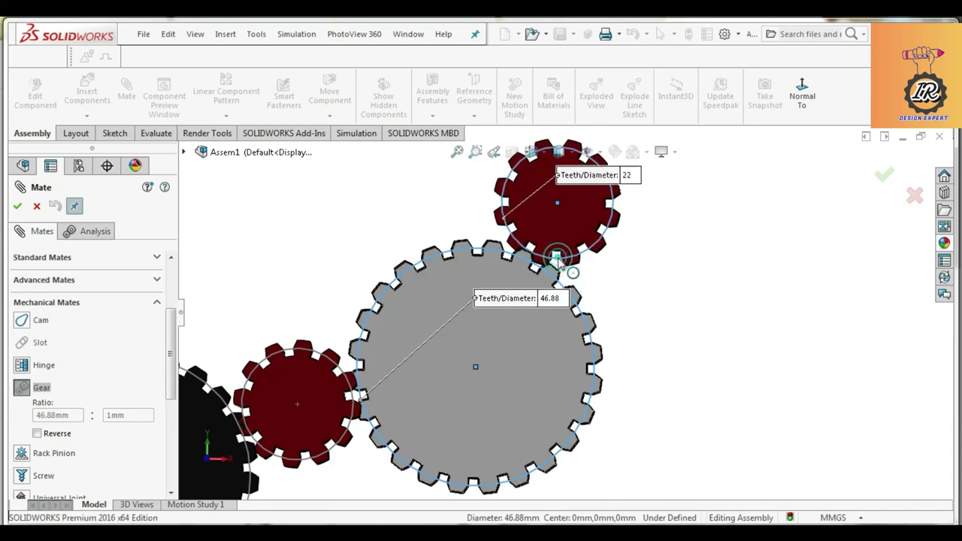
pyautogui.scroll(4, 554, 320)
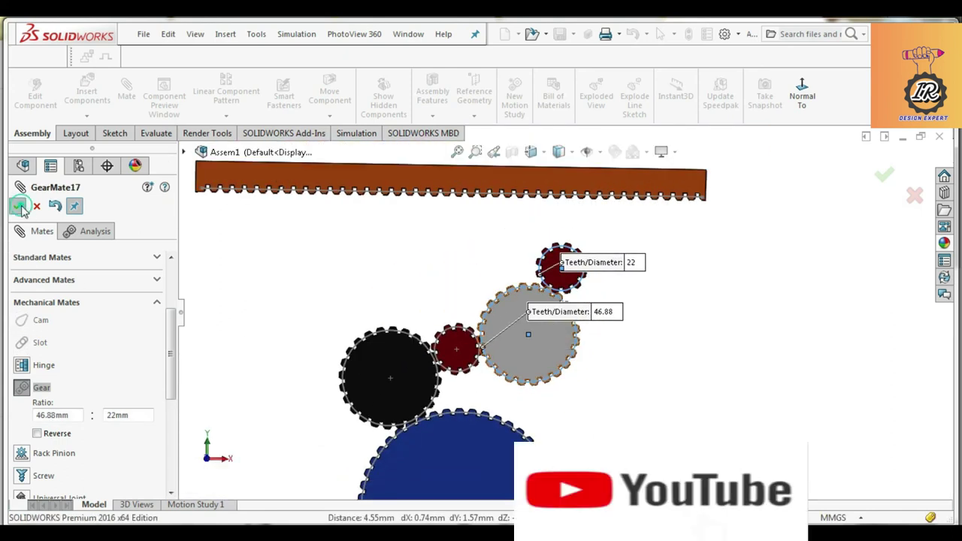
pyautogui.press('Return')
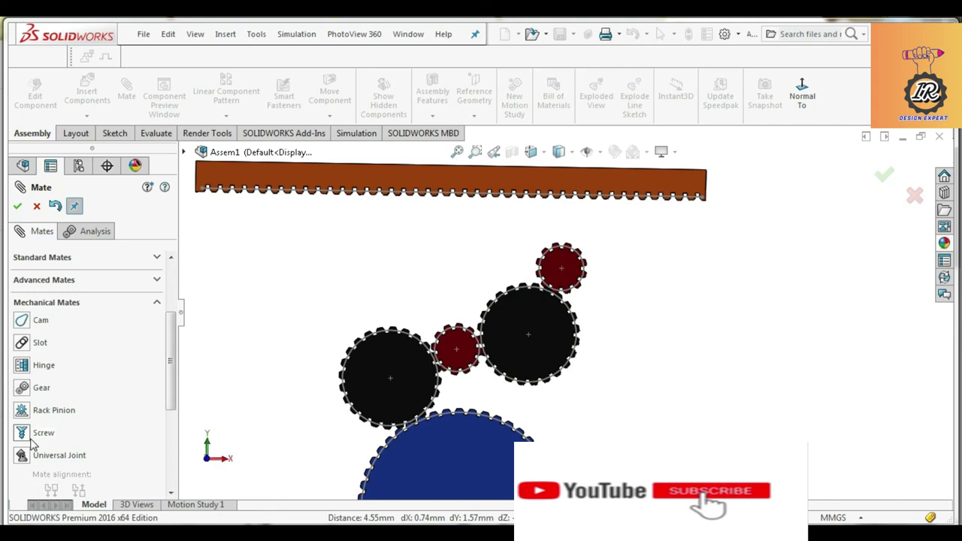
# Step: Slide the top rack down onto the small red gear
pyautogui.click(21, 410)
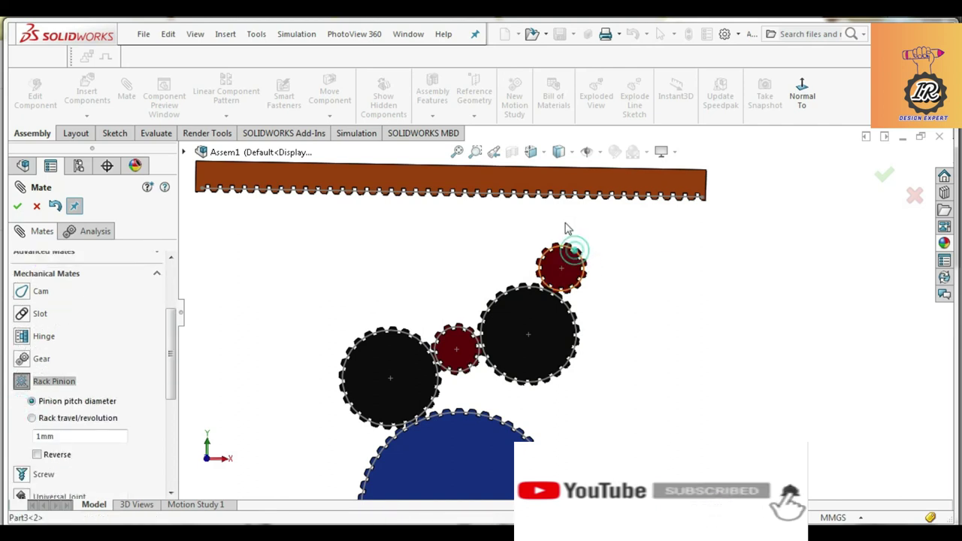
pyautogui.click(567, 198)
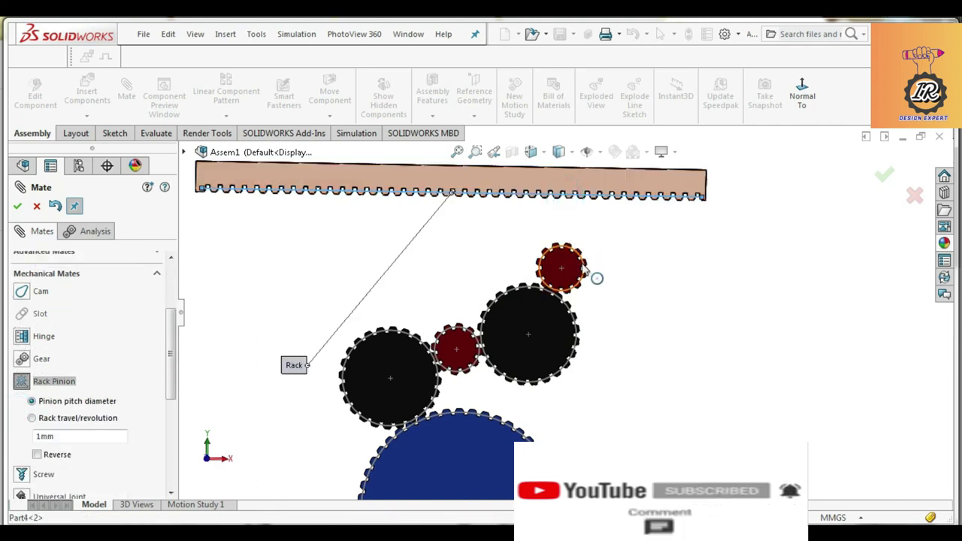
pyautogui.click(18, 208)
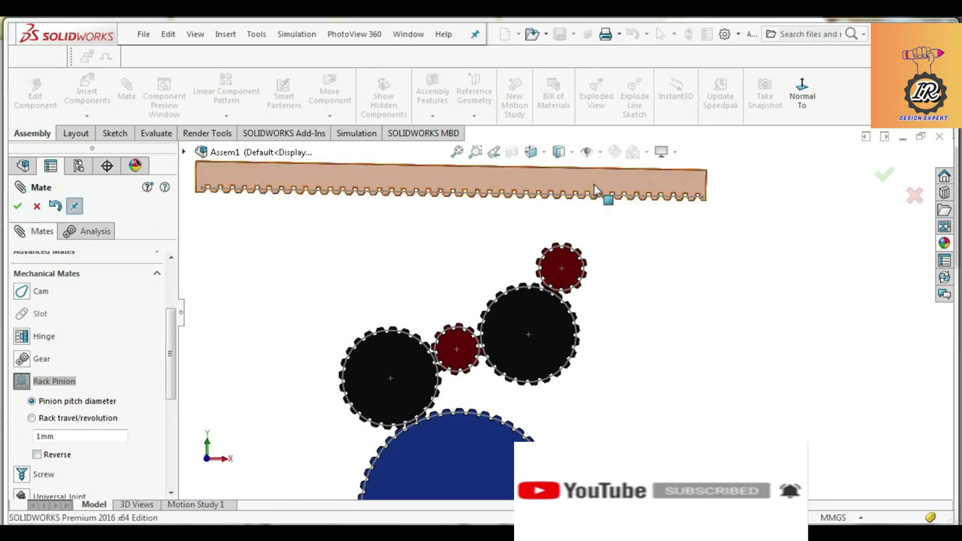
pyautogui.moveTo(595, 225); pyautogui.dragTo(589, 248)
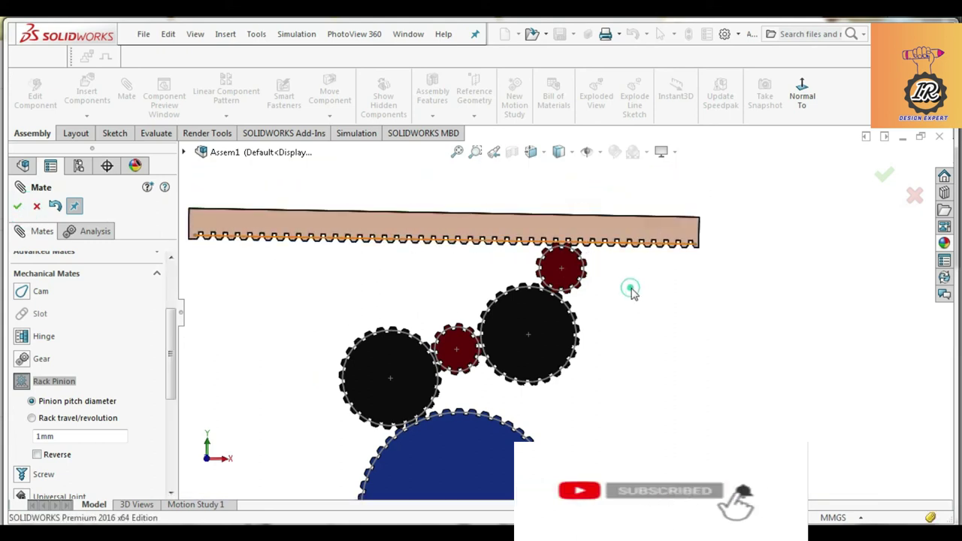
pyautogui.scroll(4, 629, 290)
pyautogui.scroll(-2, 614, 365)
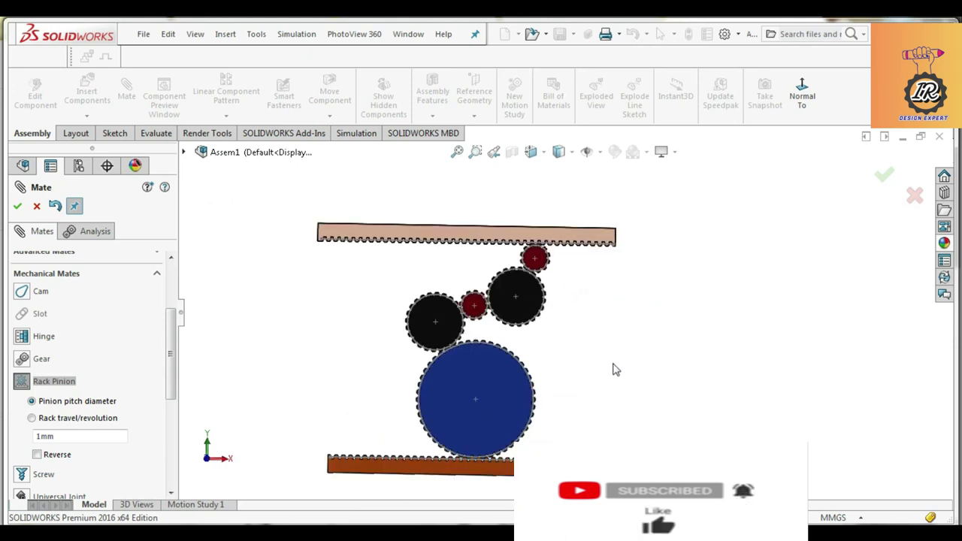
pyautogui.scroll(4, 64, 319)
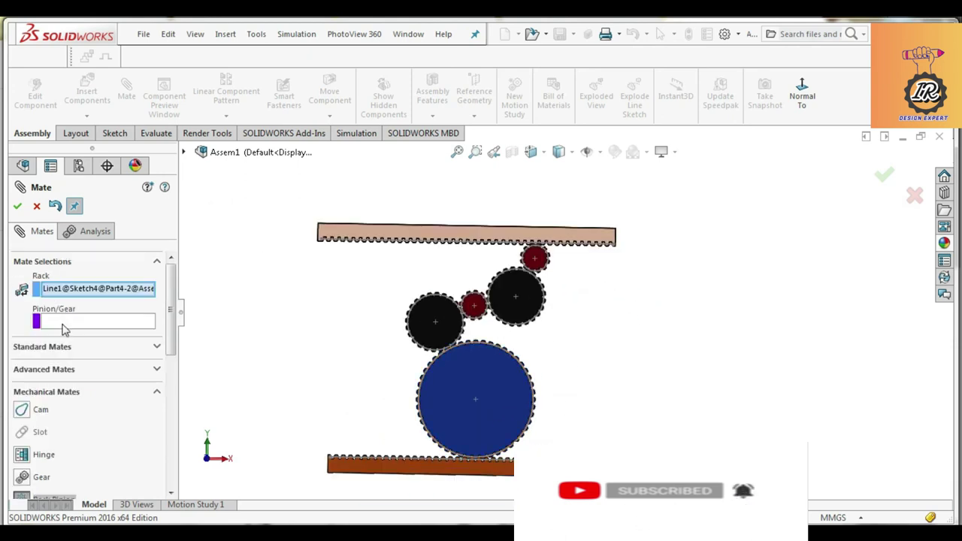
pyautogui.click(36, 207)
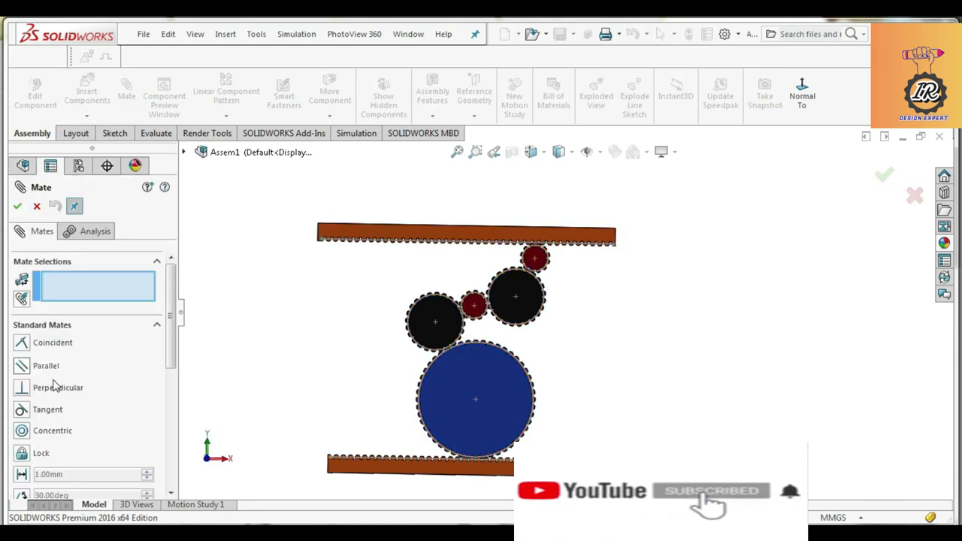
pyautogui.scroll(-4, 50, 406)
# Step: Add RackPinionMate6, a 22mm pitch-diameter rack-pinion mate between the top rack and the red gear
pyautogui.click(60, 387)
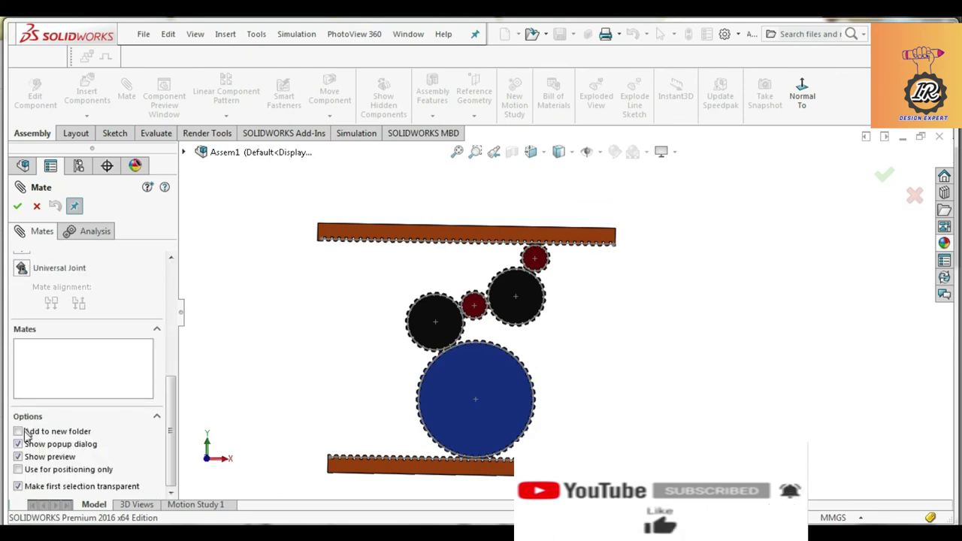
pyautogui.scroll(3, 33, 424)
pyautogui.click(34, 355)
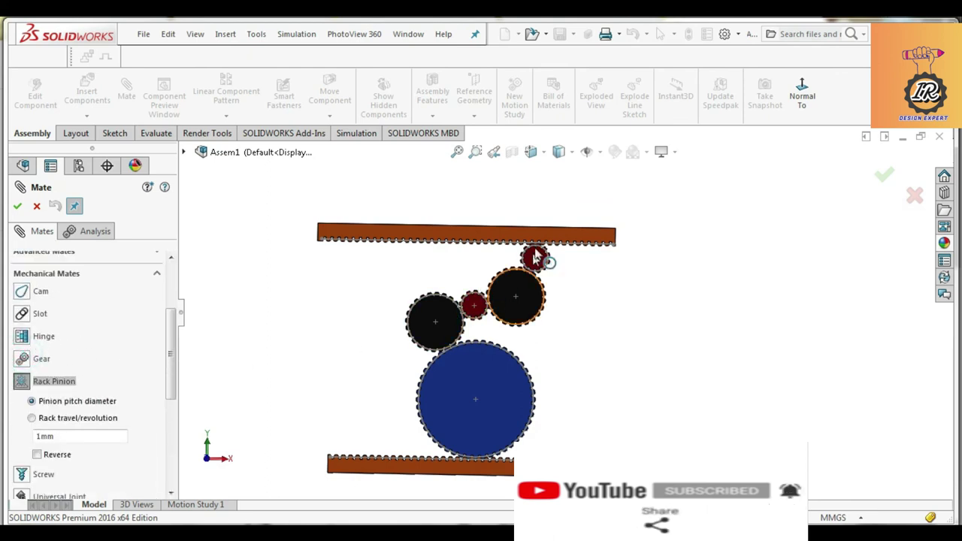
pyautogui.scroll(-3, 541, 260)
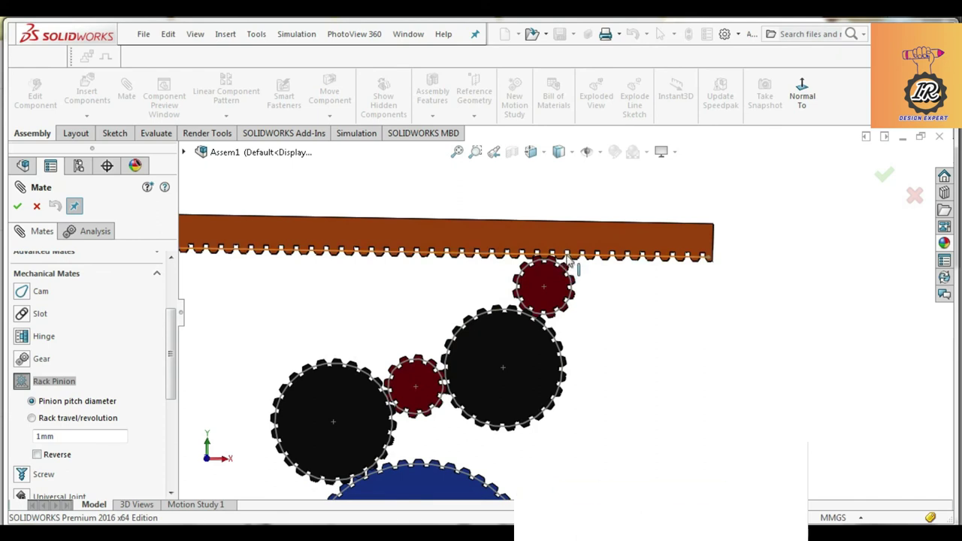
pyautogui.click(560, 266)
pyautogui.click(575, 279)
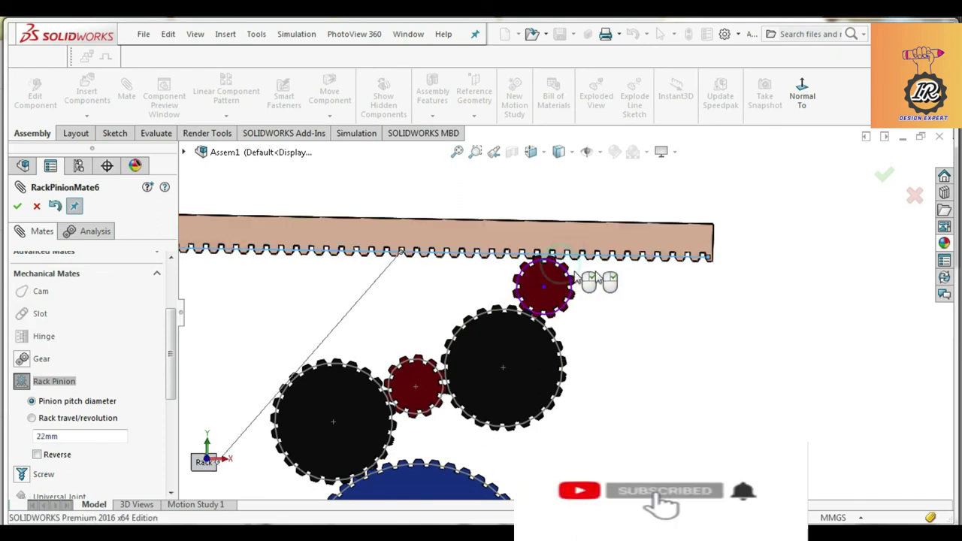
pyautogui.scroll(5, 564, 308)
pyautogui.click(18, 206)
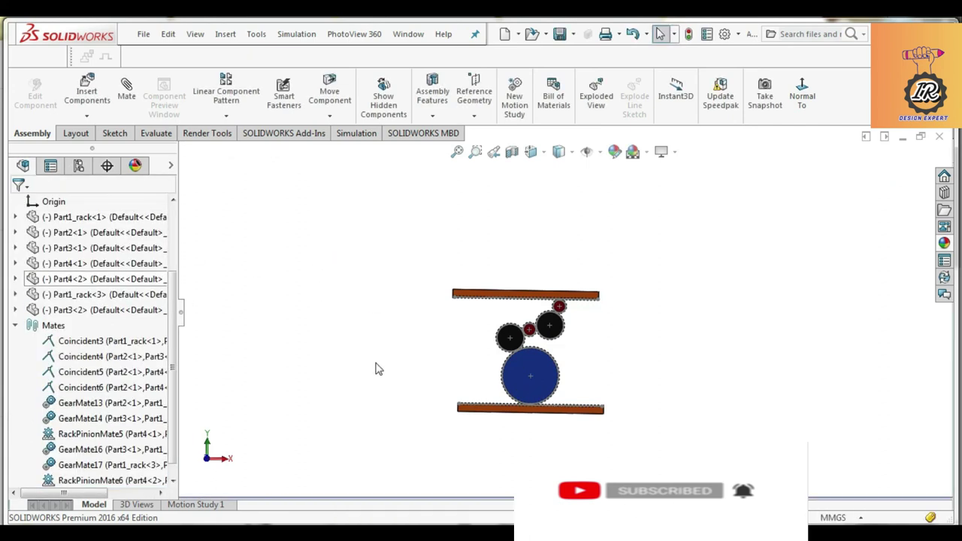
# Step: Exit the mate command and create a new Motion Study 2
pyautogui.press('Escape')
pyautogui.click(17, 326)
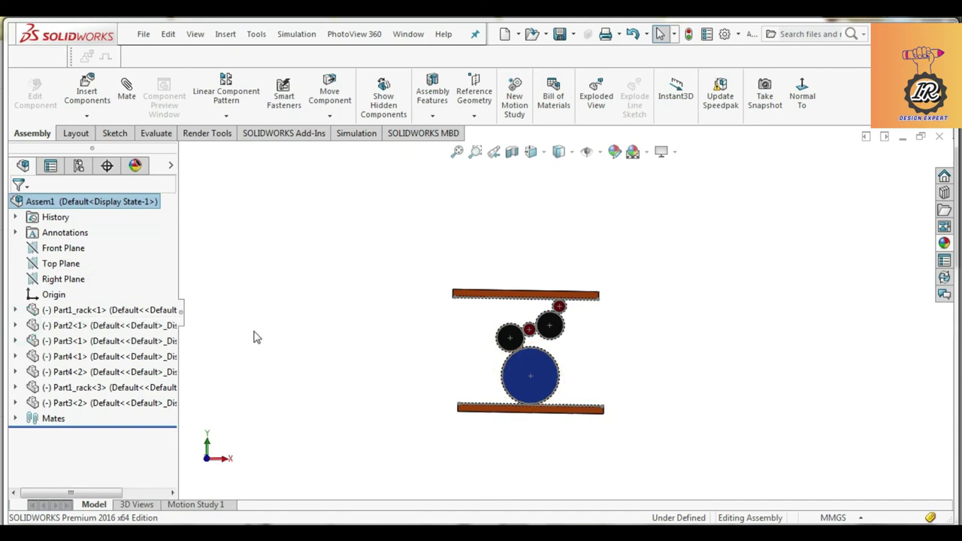
pyautogui.click(515, 113)
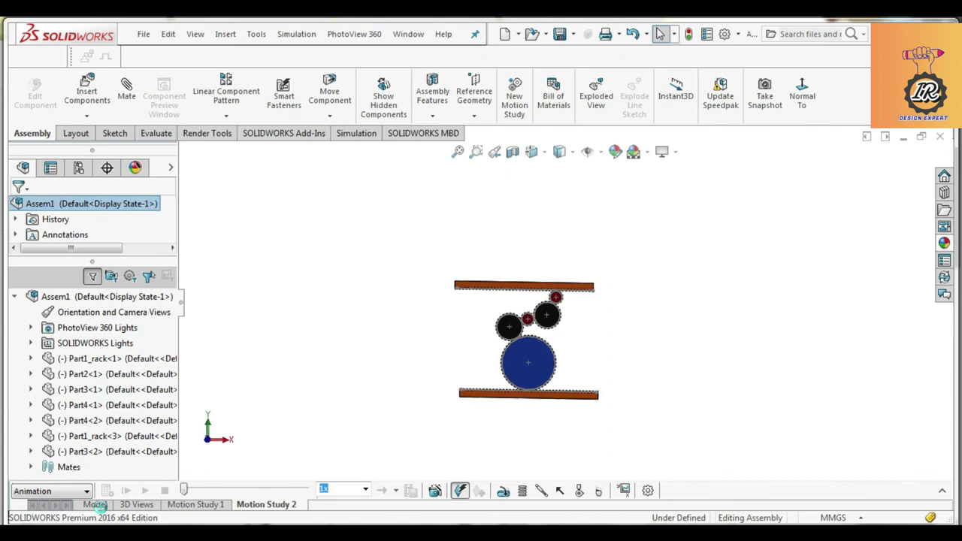
pyautogui.click(95, 504)
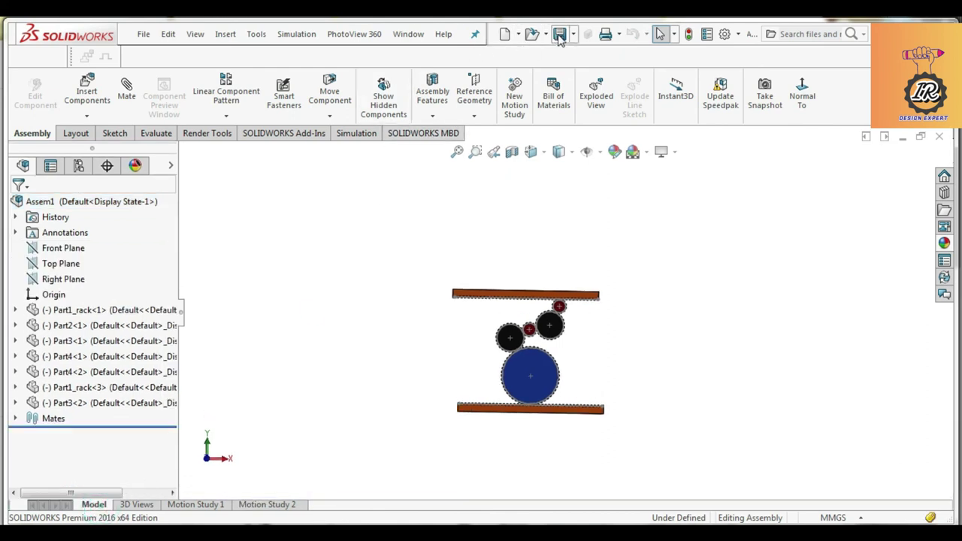
pyautogui.click(267, 505)
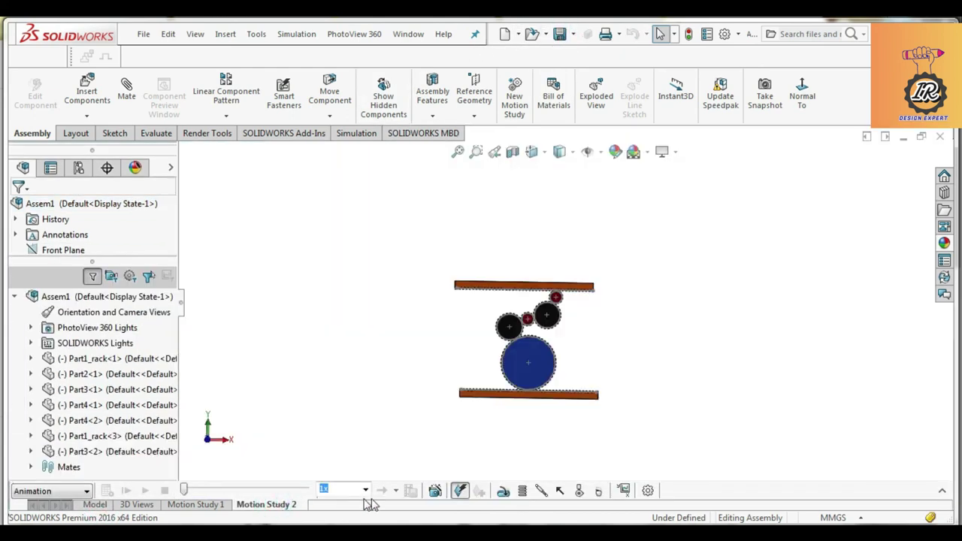
# Step: Add LinearMotor4, an oscillating linear motor on the bottom rack's end face
pyautogui.click(503, 491)
pyautogui.moveTo(571, 413); pyautogui.dragTo(579, 387, button='middle')
pyautogui.scroll(-5, 584, 380)
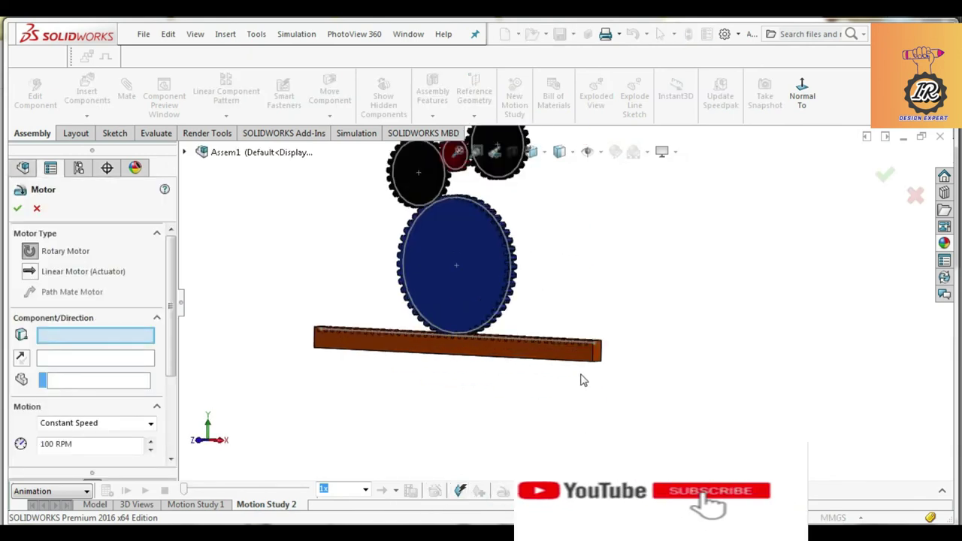
pyautogui.scroll(-3, 584, 380)
pyautogui.click(613, 323)
pyautogui.scroll(5, 568, 393)
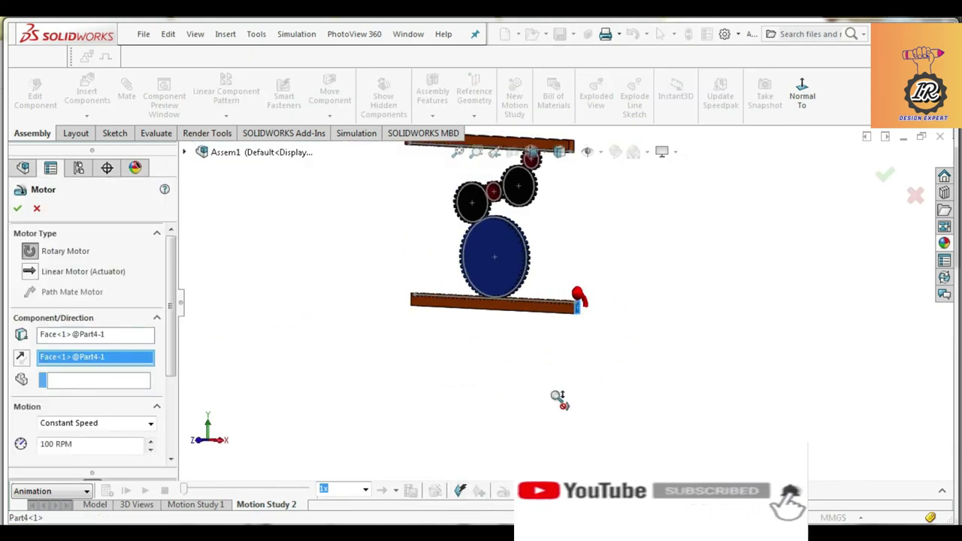
pyautogui.scroll(3, 559, 396)
pyautogui.click(30, 273)
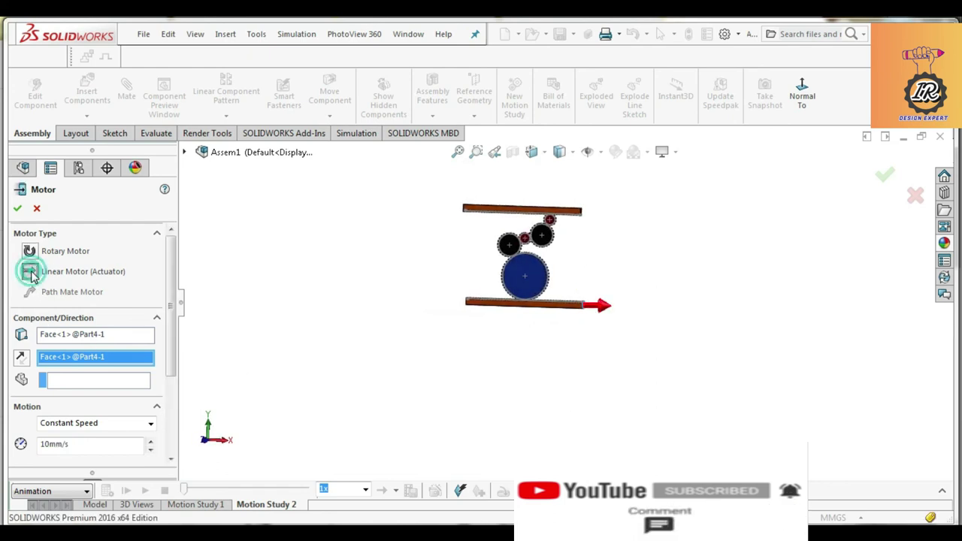
pyautogui.click(63, 425)
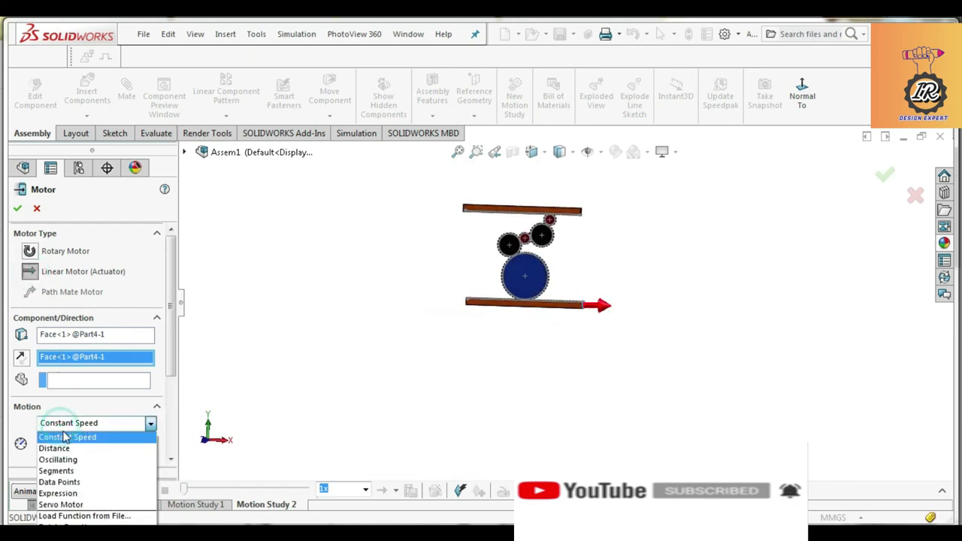
pyautogui.click(69, 460)
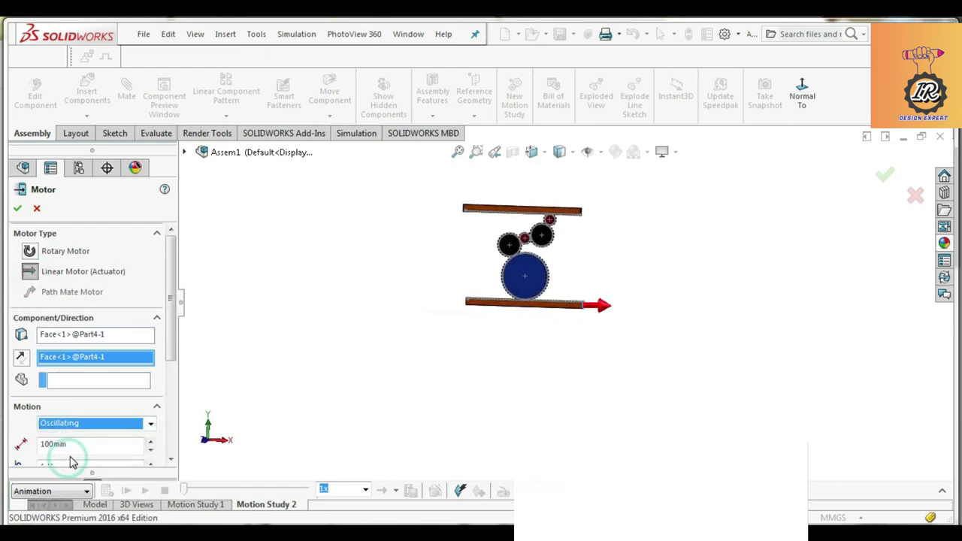
pyautogui.click(17, 208)
pyautogui.scroll(-2, 540, 280)
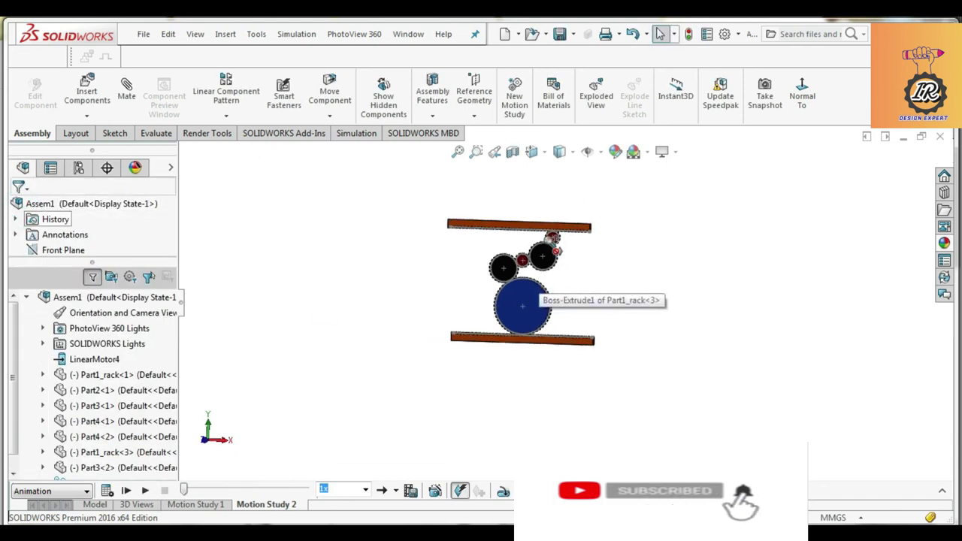
pyautogui.scroll(-1, 557, 246)
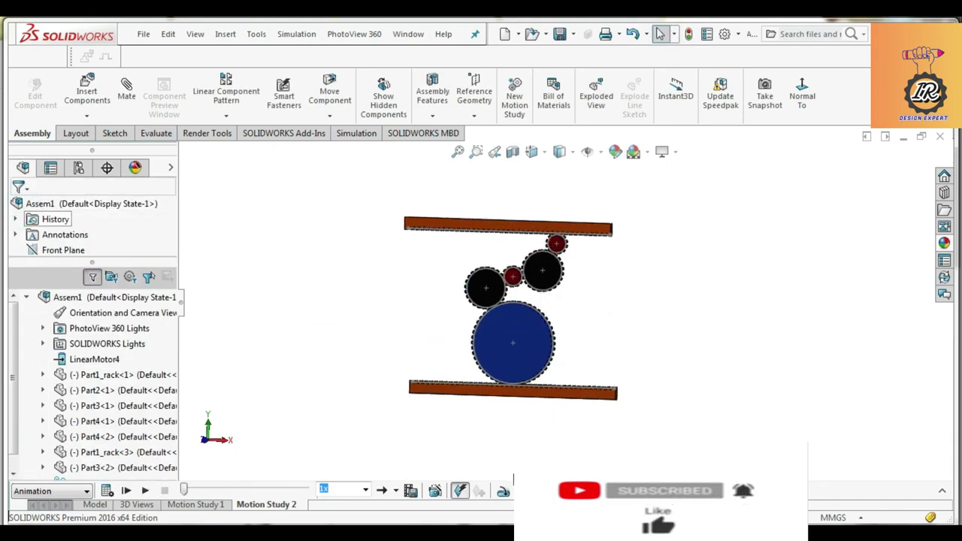
# Step: Calculate Motion Study 2, extend its end time from 4.8 s to about 8 s, and recalculate
pyautogui.click(107, 491)
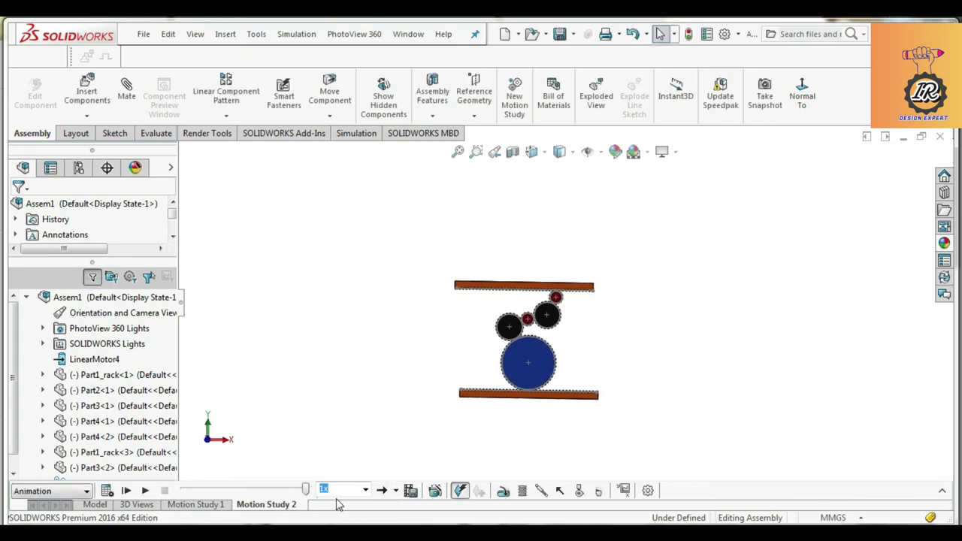
pyautogui.click(942, 492)
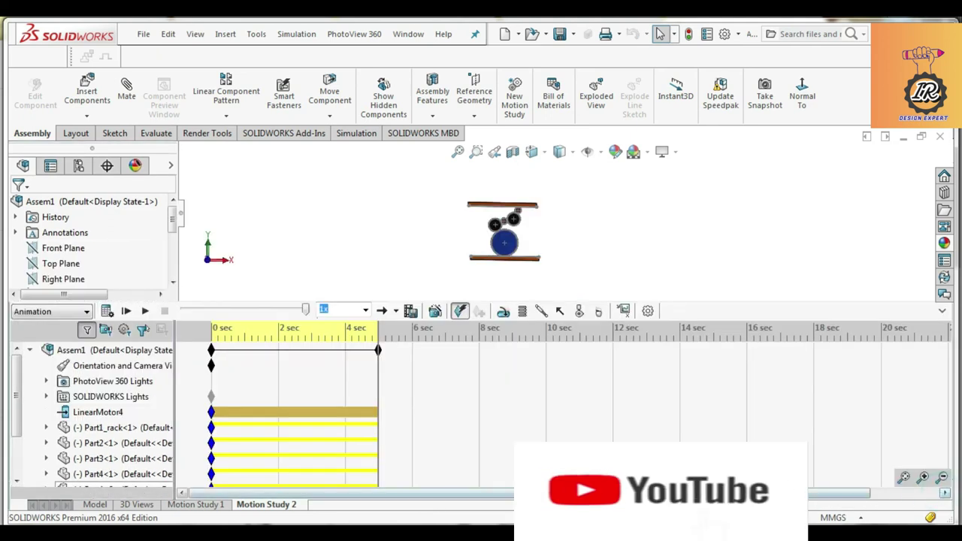
pyautogui.moveTo(377, 351); pyautogui.dragTo(480, 357)
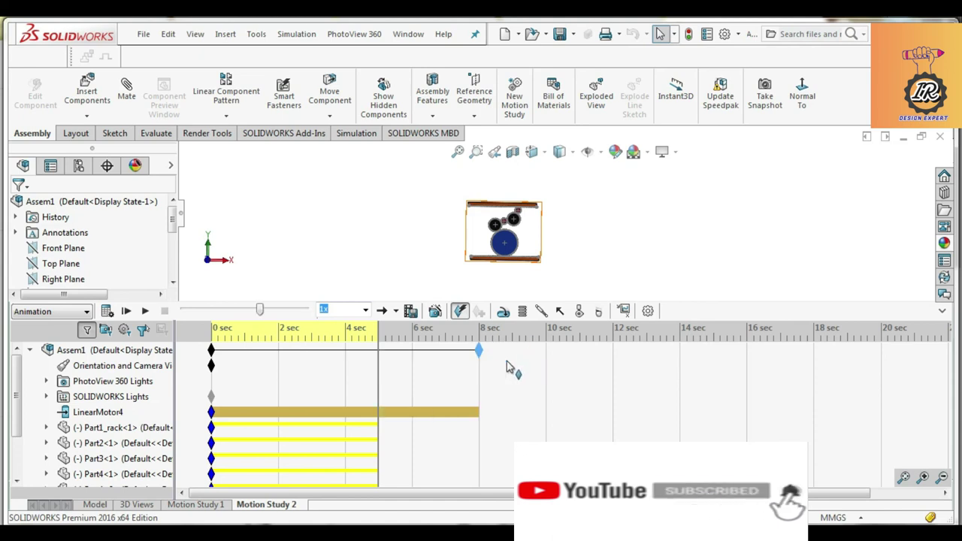
pyautogui.click(943, 312)
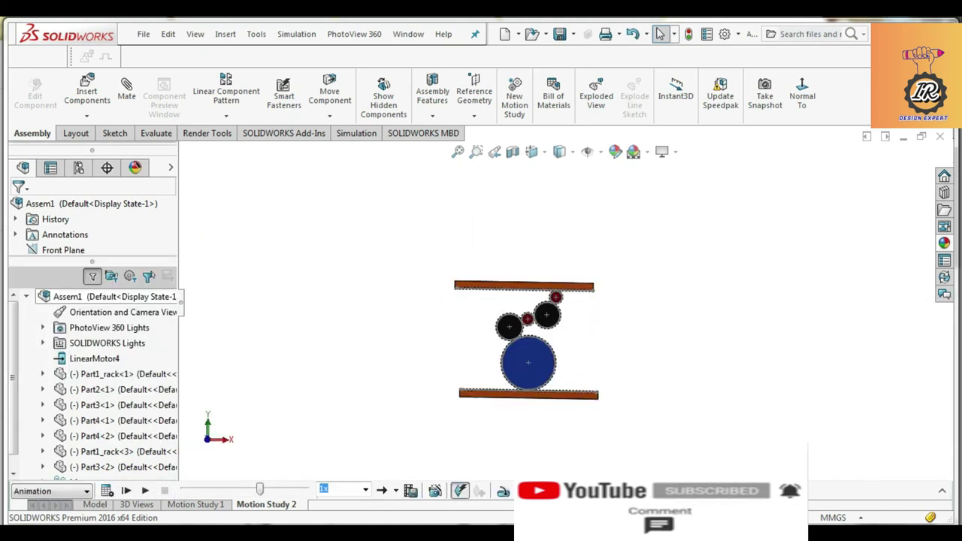
pyautogui.click(107, 489)
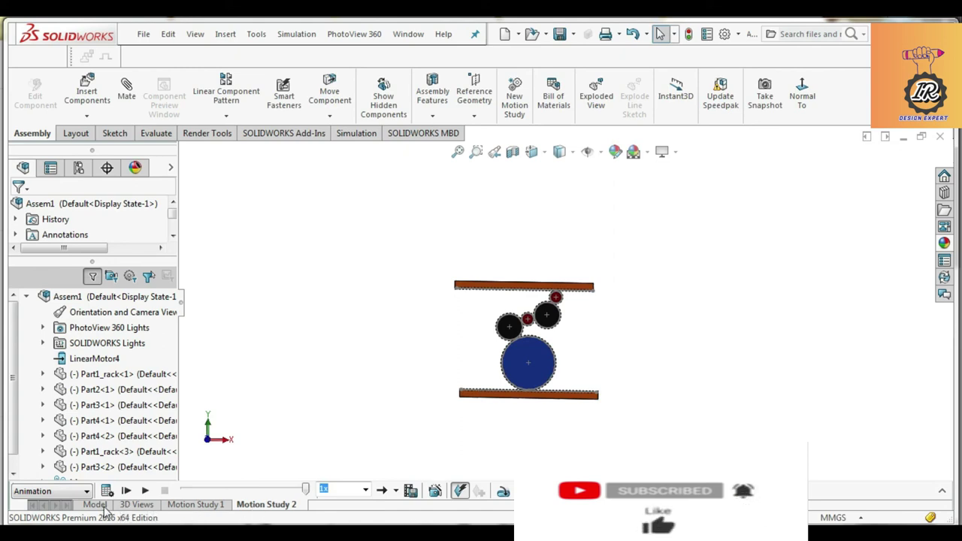
# Step: Rebuild and save the assembly, then update Motion Study 2's initial animation state
pyautogui.click(560, 34)
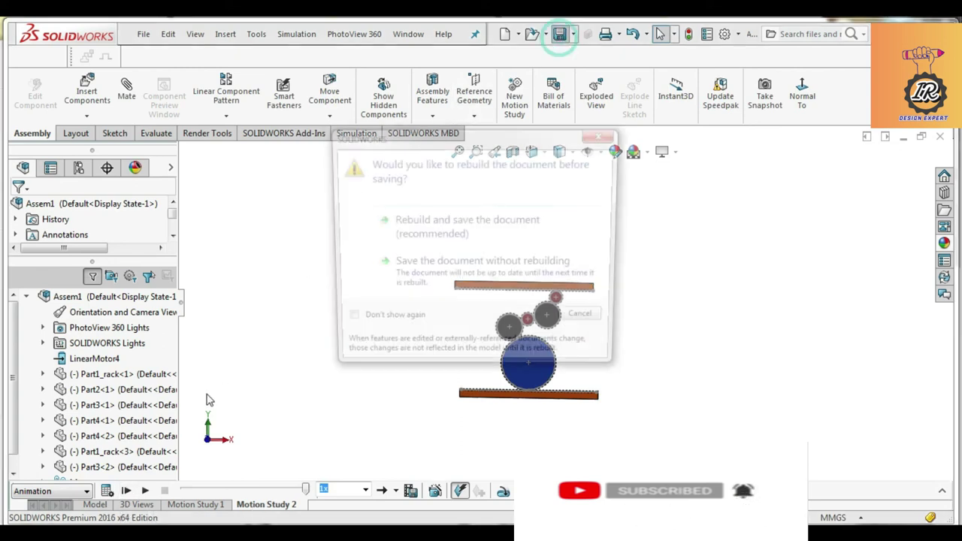
pyautogui.click(481, 229)
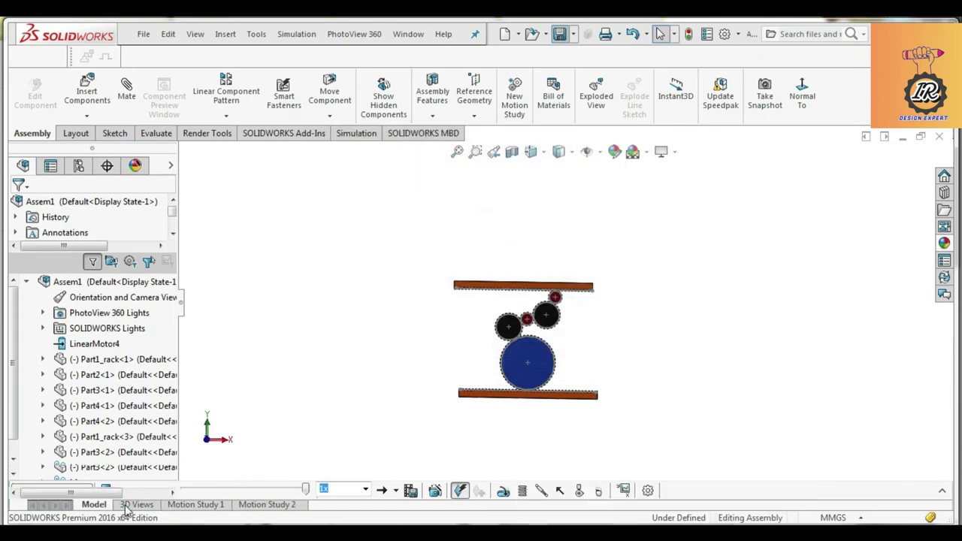
pyautogui.click(267, 504)
pyautogui.click(699, 291)
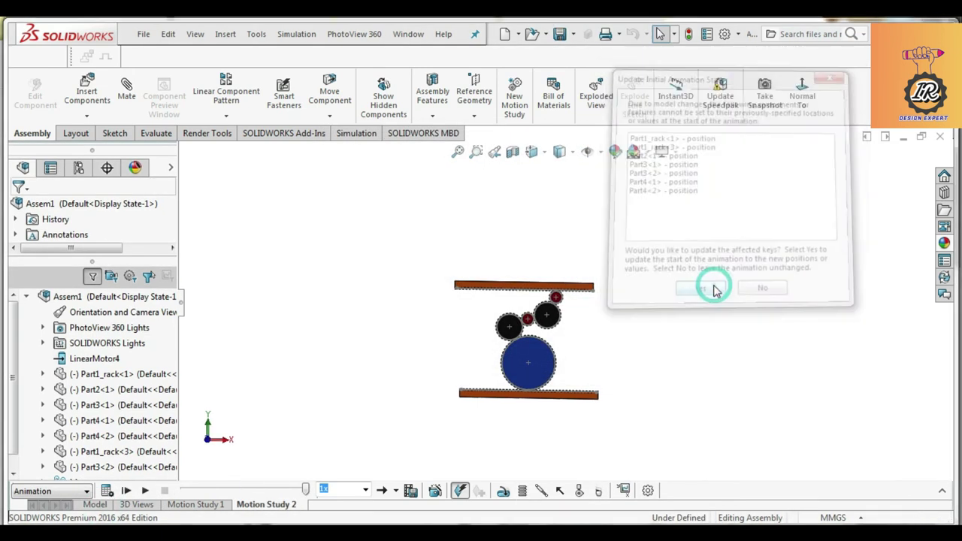
pyautogui.click(111, 505)
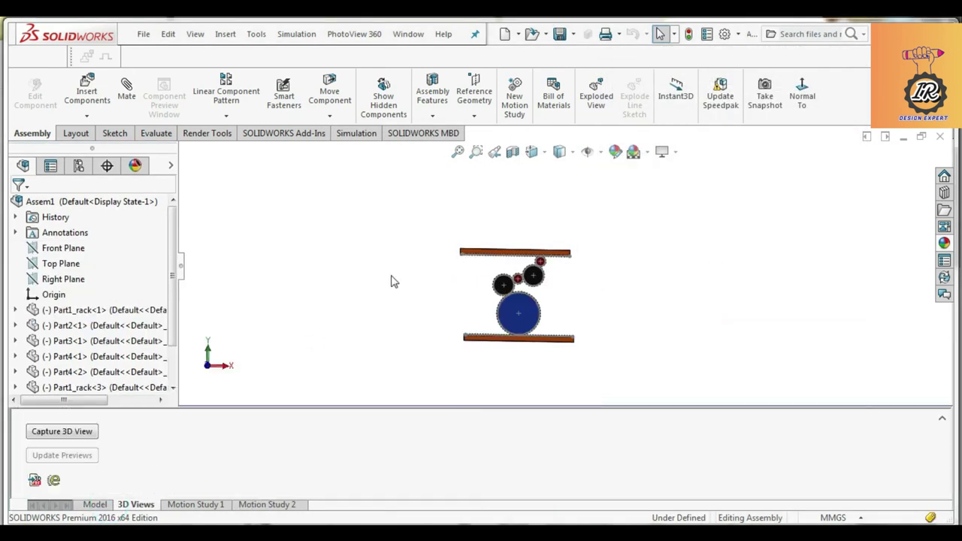